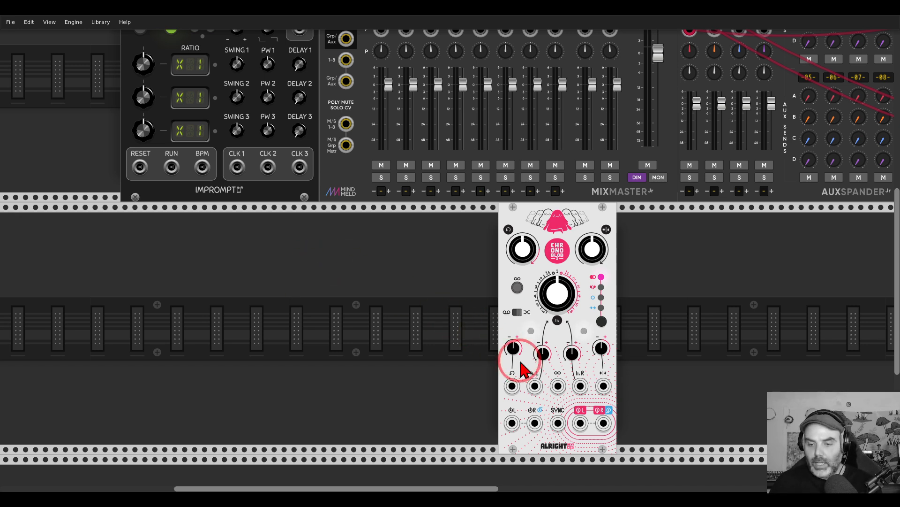
Step: View the Graphic Score.jpg picture and the comment about the ADDAC207 Intuitive Quantizer, and return to VCV Rack
{"action": "left_click", "coordinate": [688, 498]}
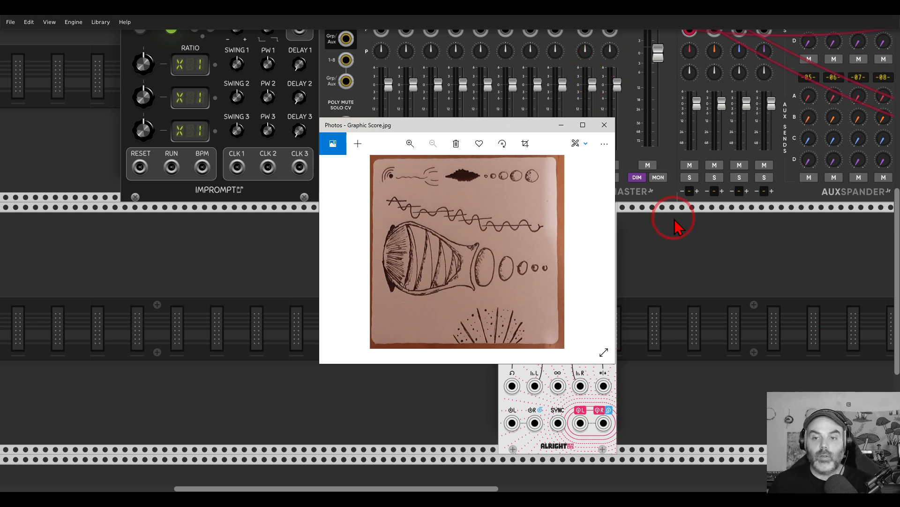
{"action": "left_click", "coordinate": [678, 242]}
{"action": "left_click_drag", "start_coordinate": [390, 282], "coordinate": [408, 254]}
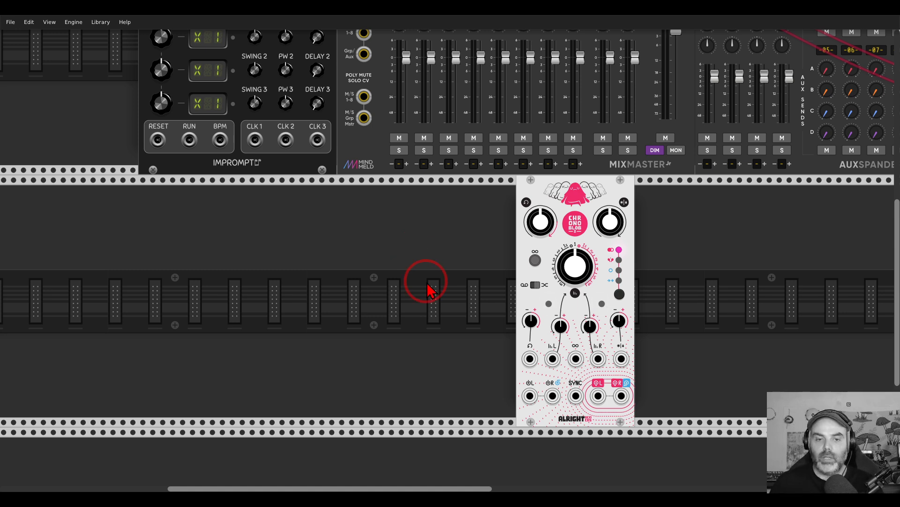
{"action": "left_click", "coordinate": [622, 494]}
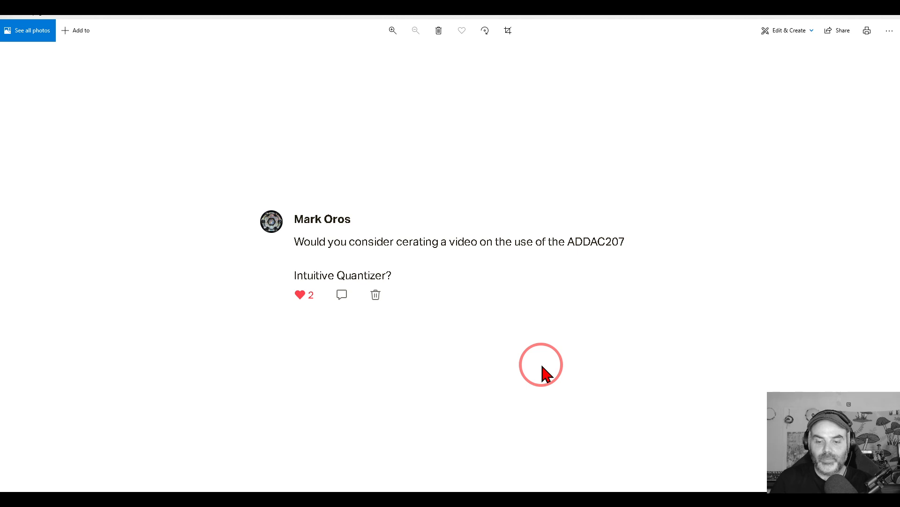
{"action": "left_click", "coordinate": [473, 501]}
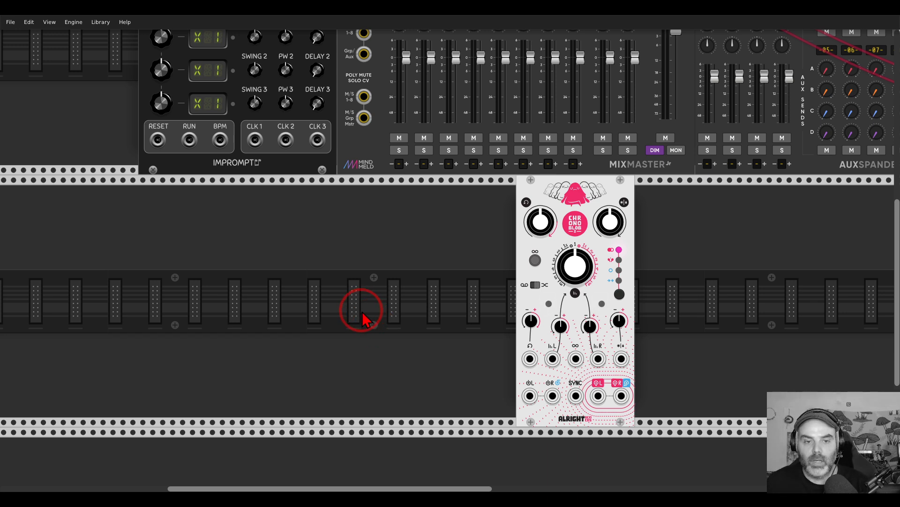
Step: Find the Bogaudio FM-OP module by searching for "fm" and add it to the empty rack row
{"action": "right_click", "coordinate": [362, 320]}
{"action": "type", "text": "fm"}
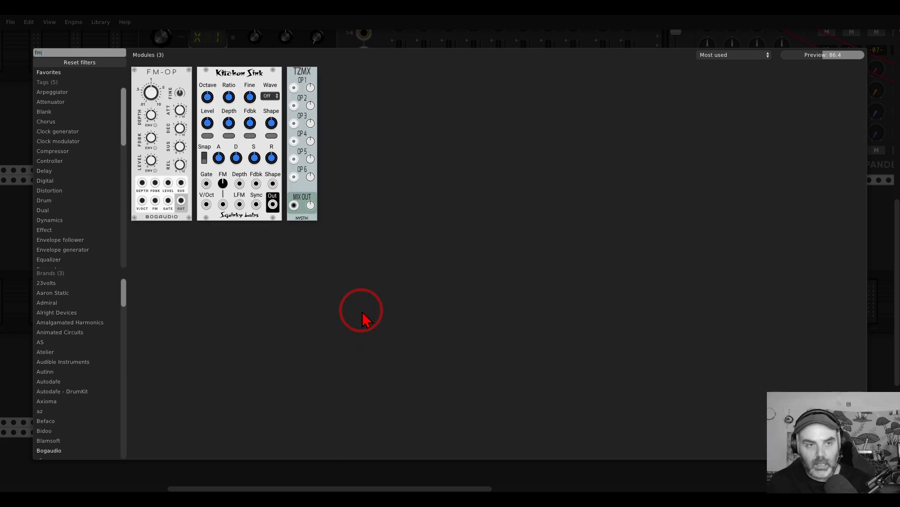
{"action": "left_click", "coordinate": [137, 96]}
Step: Add a MIDI-CV module beside FM-OP and set its MIDI device to Impact LX88+ 2
{"action": "right_click", "coordinate": [259, 266]}
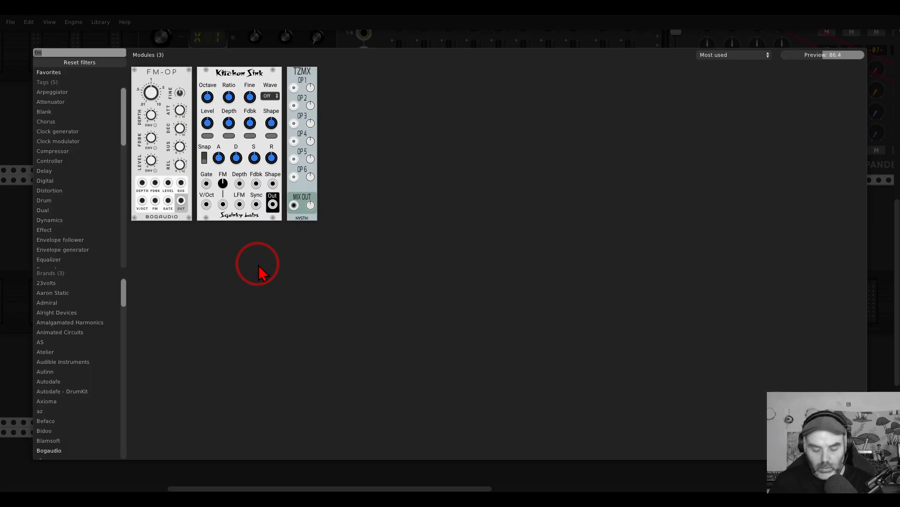
{"action": "type", "text": "midi"}
{"action": "left_click_drag", "start_coordinate": [142, 89], "coordinate": [284, 203]}
{"action": "left_click", "coordinate": [253, 235]}
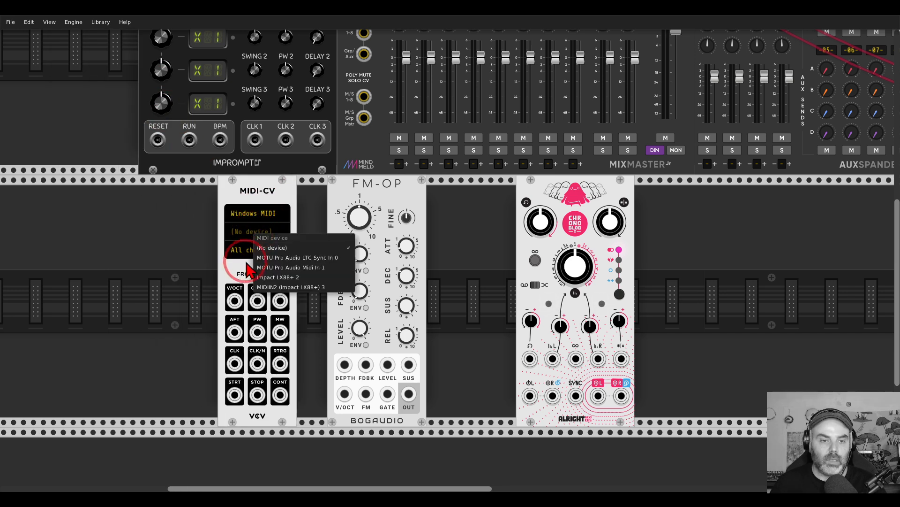
{"action": "left_click", "coordinate": [272, 277]}
Step: Patch MIDI-CV's V/OCT and GATE outputs into FM-OP and enable its level envelope with 0% sustain
{"action": "left_click_drag", "start_coordinate": [234, 300], "coordinate": [257, 300]}
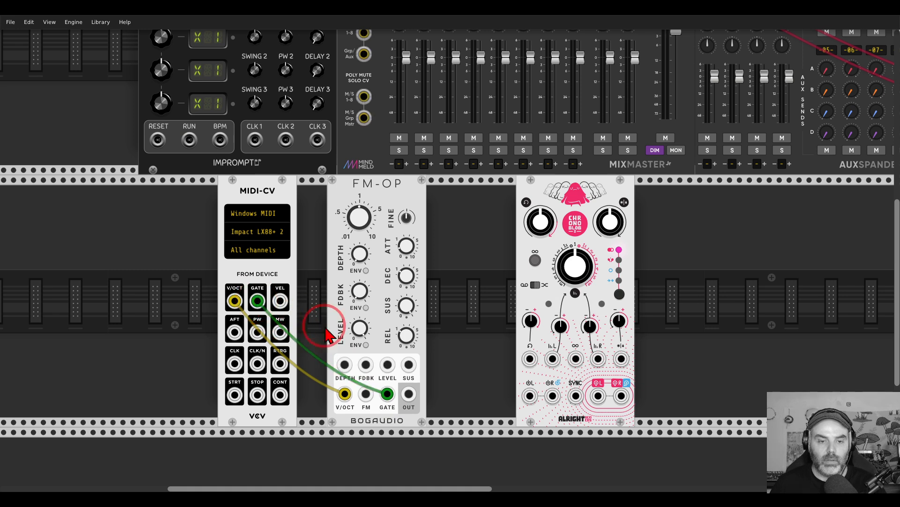
{"action": "left_click", "coordinate": [366, 346]}
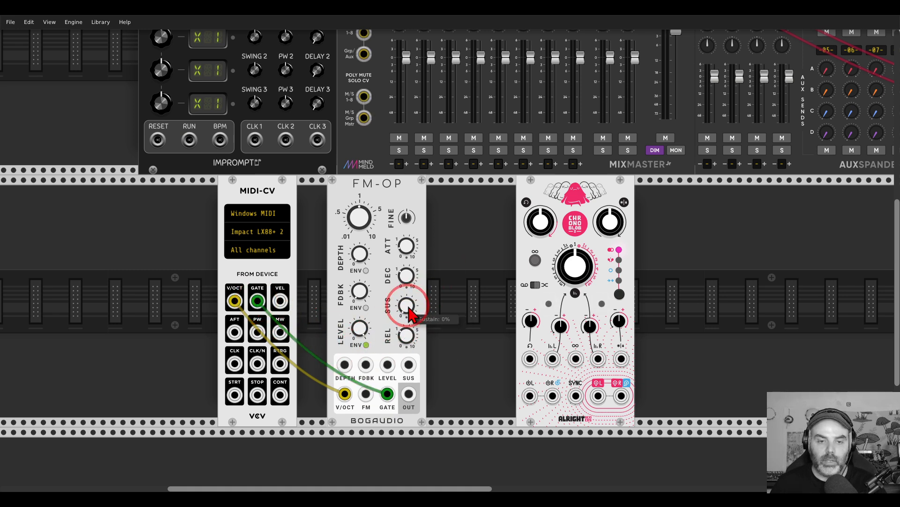
{"action": "mouse_move", "coordinate": [404, 251]}
{"action": "left_mouse_down"}
{"action": "mouse_move", "coordinate": [450, 258]}
{"action": "mouse_move", "coordinate": [403, 251]}
{"action": "left_mouse_up"}
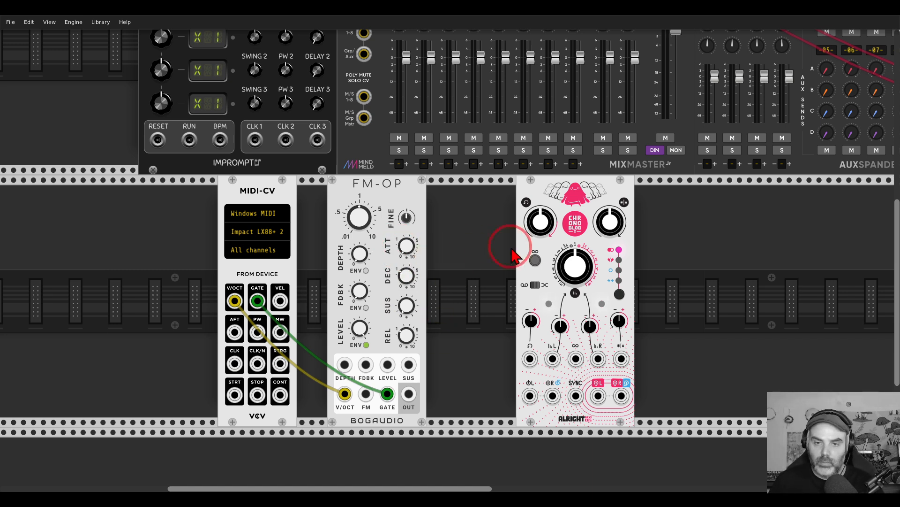
Step: Set the Chronoblob2 to 100% feedback and its second delay mode, with a raised right delay time CV amount
{"action": "right_click", "coordinate": [546, 231]}
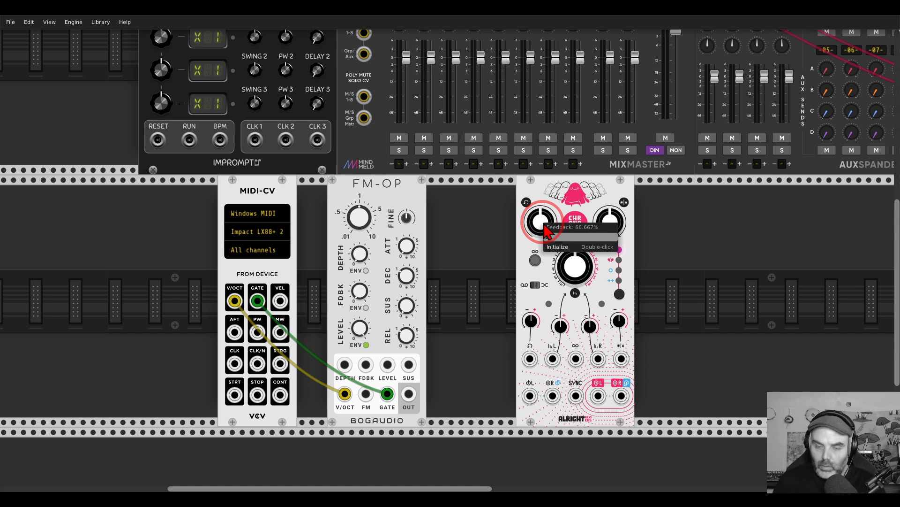
{"action": "type", "text": "100"}
{"action": "key", "text": "Return"}
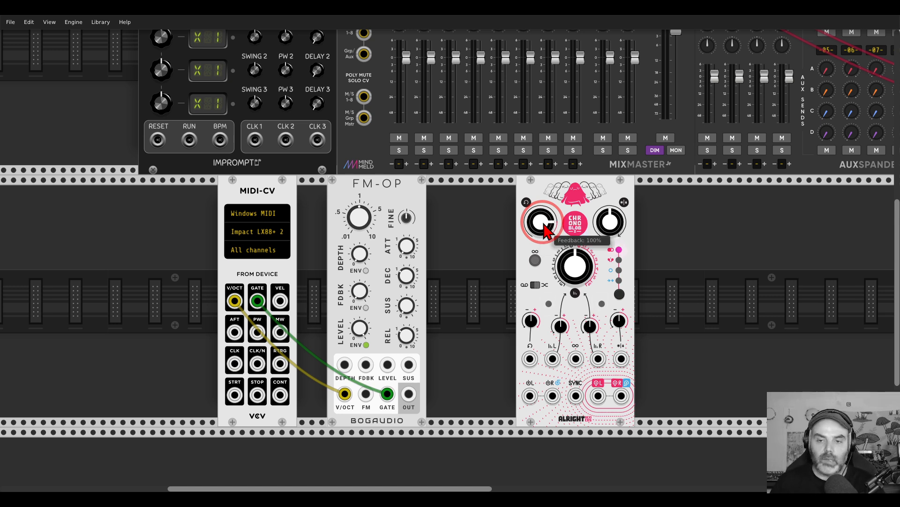
{"action": "left_click", "coordinate": [620, 295]}
{"action": "mouse_move", "coordinate": [591, 327]}
{"action": "left_mouse_down"}
{"action": "mouse_move", "coordinate": [591, 314]}
{"action": "mouse_move", "coordinate": [591, 324]}
{"action": "left_mouse_up"}
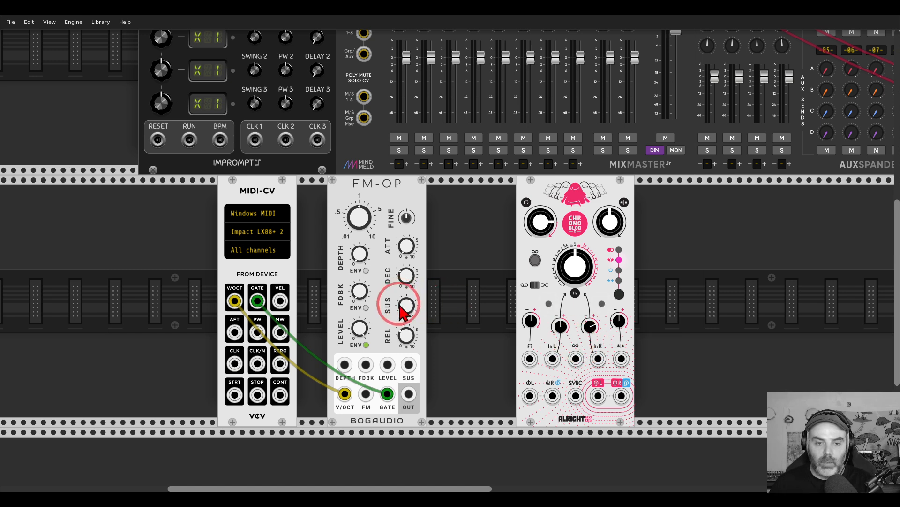
Step: Patch FM-OP's output through the Chronoblob2's left input and stereo outputs into mixer track 1, and set the delay's feedback to 0%
{"action": "left_click_drag", "start_coordinate": [409, 251], "coordinate": [448, 249]}
{"action": "left_click_drag", "start_coordinate": [409, 394], "coordinate": [530, 396]}
{"action": "left_click_drag", "start_coordinate": [598, 396], "coordinate": [556, 490]}
{"action": "left_click_drag", "start_coordinate": [546, 441], "coordinate": [621, 417]}
{"action": "left_click_drag", "start_coordinate": [543, 240], "coordinate": [543, 347]}
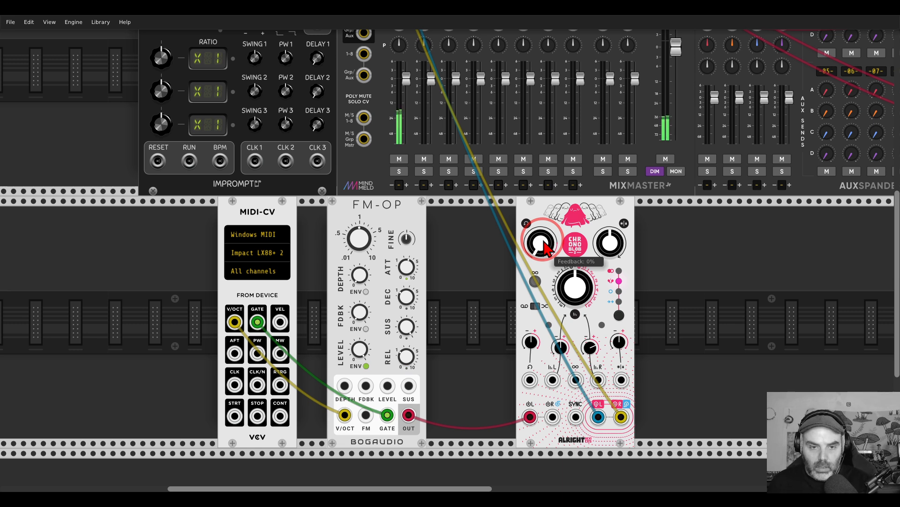
Step: Add a MIDI-MAP module using the Impact LX88+ 2 device and map controller CC07 to FM-OP's feedback
{"action": "left_click_drag", "start_coordinate": [364, 312], "coordinate": [364, 306]}
{"action": "right_click", "coordinate": [196, 318]}
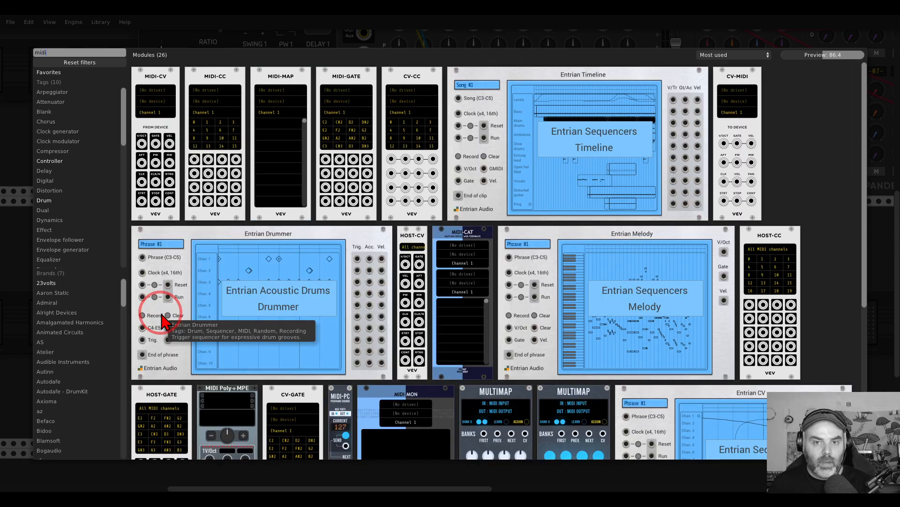
{"action": "left_click", "coordinate": [291, 82]}
{"action": "left_click", "coordinate": [177, 271]}
{"action": "left_click", "coordinate": [169, 298]}
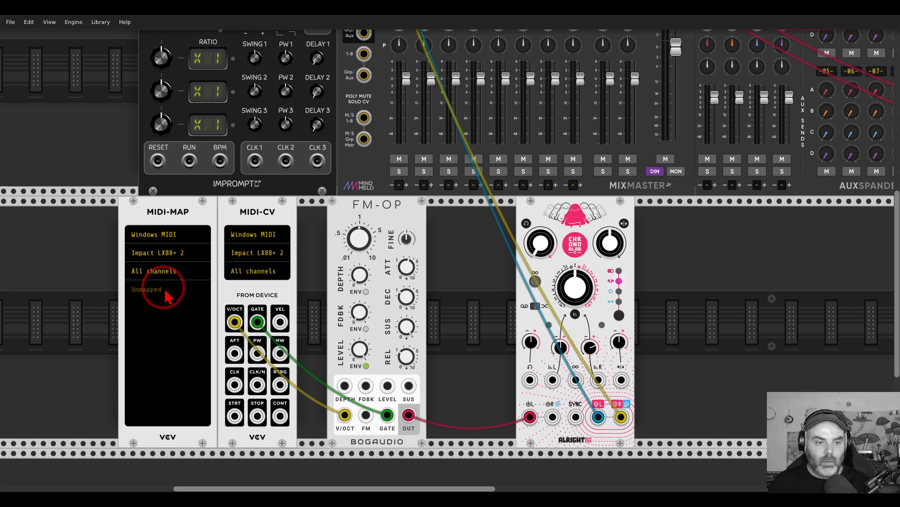
{"action": "left_click", "coordinate": [364, 319]}
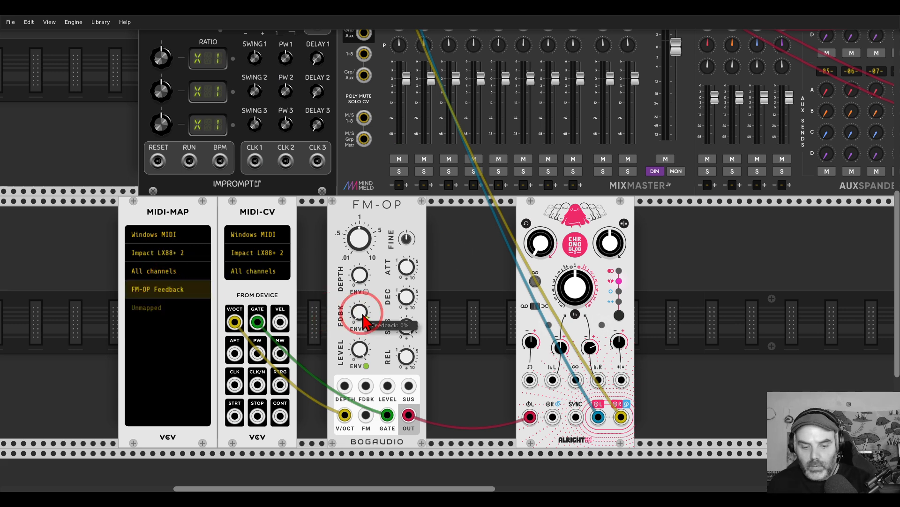
{"action": "right_click", "coordinate": [186, 309]}
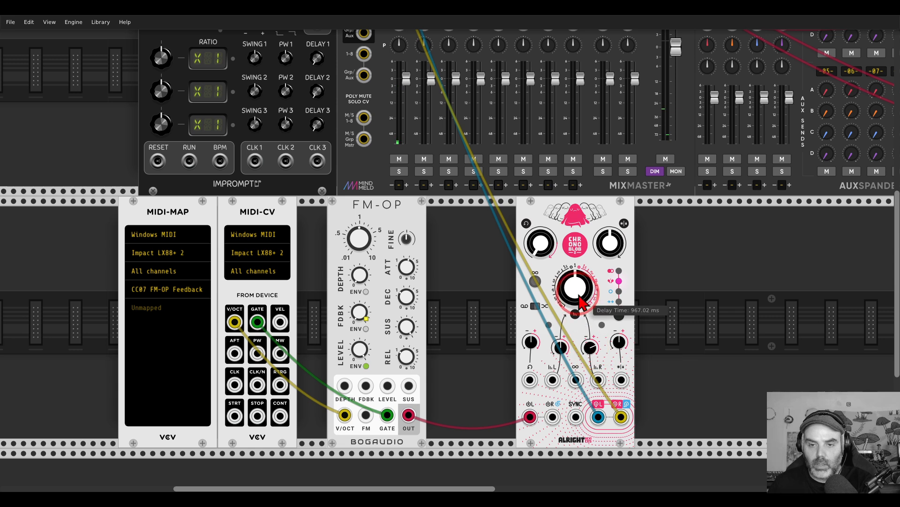
Step: Raise the Chronoblob2's right delay time CV amount further and set its feedback to 100%
{"action": "left_click_drag", "start_coordinate": [592, 348], "coordinate": [449, 251]}
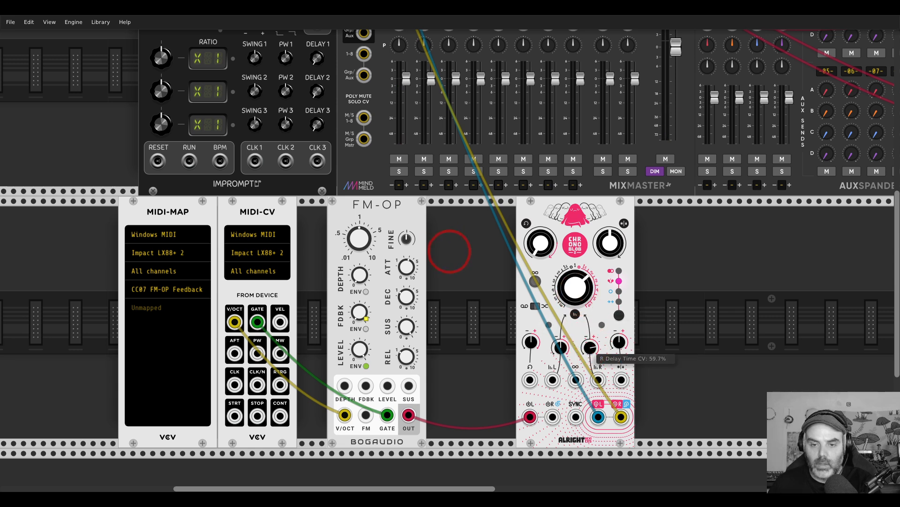
{"action": "right_click", "coordinate": [540, 250]}
{"action": "type", "text": "100"}
{"action": "key", "text": "Return"}
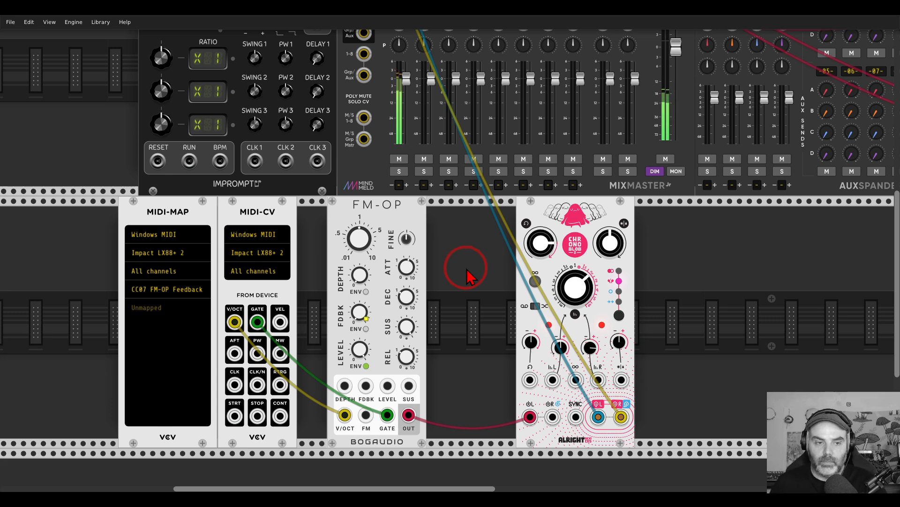
Step: Adjust the gain of MixMaster track 1 and raise the track's send to the Verb aux
{"action": "scroll", "coordinate": [471, 276], "scroll_direction": "up", "scroll_amount": 5}
{"action": "right_click", "coordinate": [399, 74]}
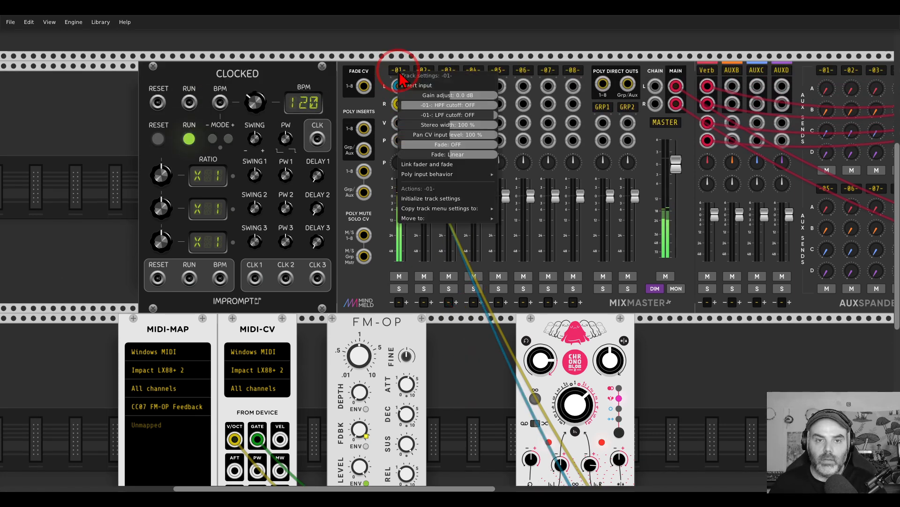
{"action": "left_click_drag", "start_coordinate": [451, 98], "coordinate": [449, 254]}
{"action": "left_click", "coordinate": [439, 53]}
{"action": "left_click_drag", "start_coordinate": [484, 344], "coordinate": [328, 358]}
{"action": "left_click_drag", "start_coordinate": [658, 107], "coordinate": [449, 251]}
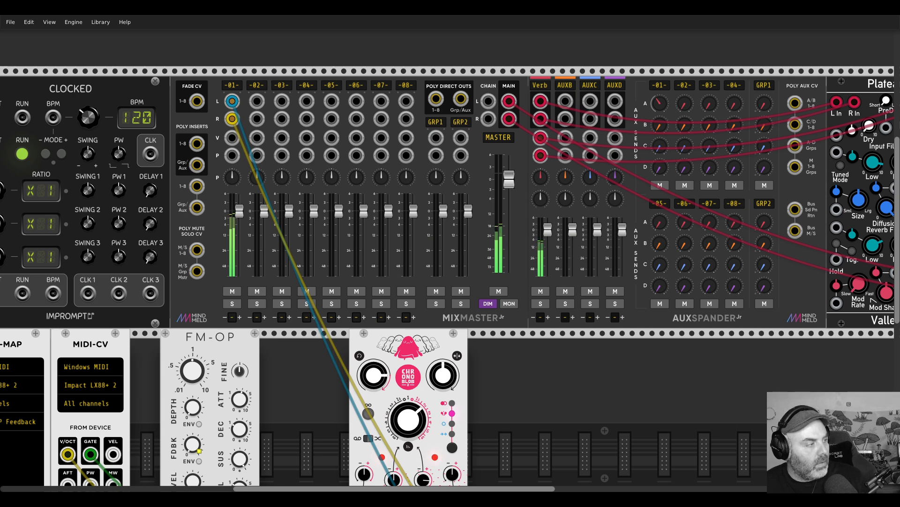
Step: Duplicate the Chronoblob2 and give the copy 0% feedback and a longer delay time
{"action": "left_click_drag", "start_coordinate": [543, 392], "coordinate": [740, 233]}
{"action": "left_click_drag", "start_coordinate": [491, 298], "coordinate": [490, 284]}
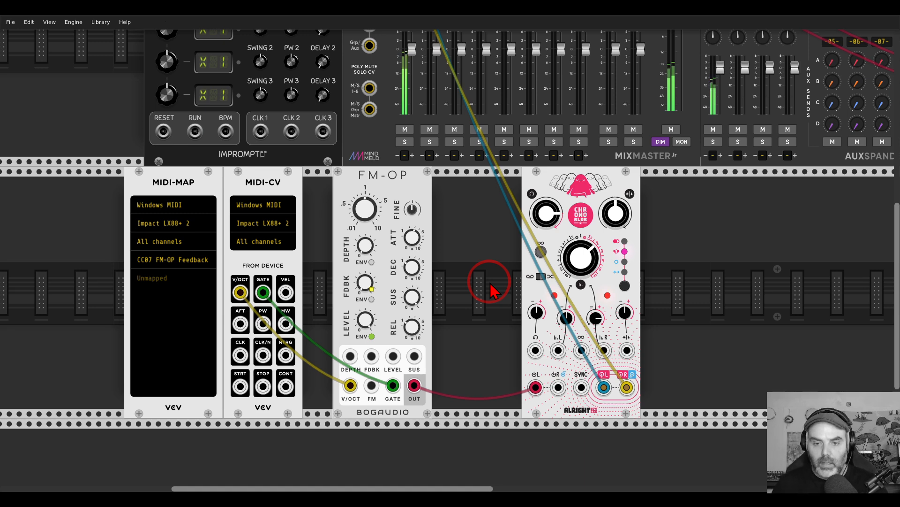
{"action": "key", "text": "ctrl+d"}
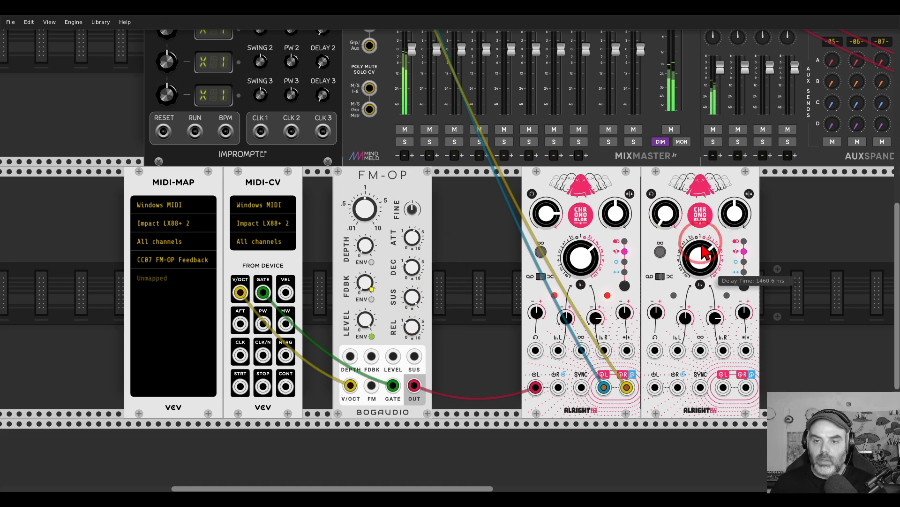
{"action": "left_click_drag", "start_coordinate": [699, 256], "coordinate": [699, 186]}
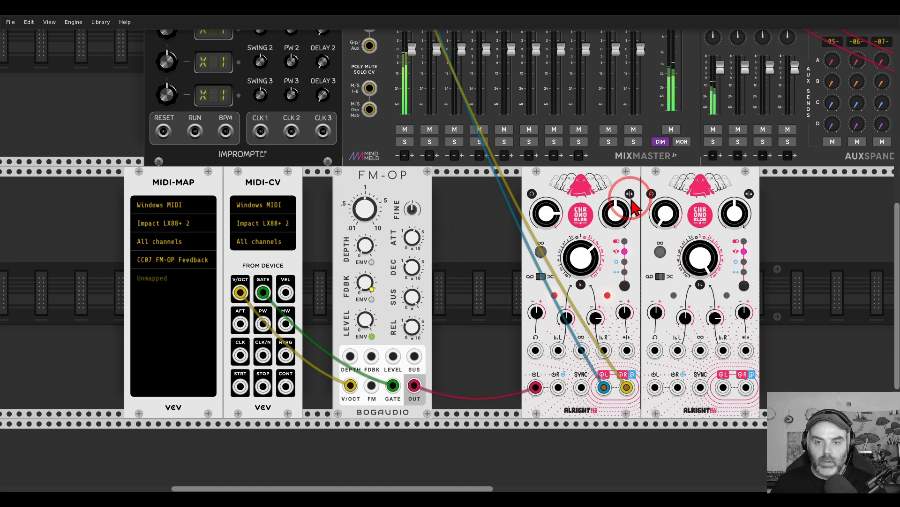
Step: Move the original Chronoblob2 beside FM-OP and repatch FM-OP's output through the duplicate's left input and stereo outputs into mixer track 2
{"action": "left_click_drag", "start_coordinate": [616, 194], "coordinate": [526, 194]}
{"action": "left_click_drag", "start_coordinate": [443, 386], "coordinate": [441, 393]}
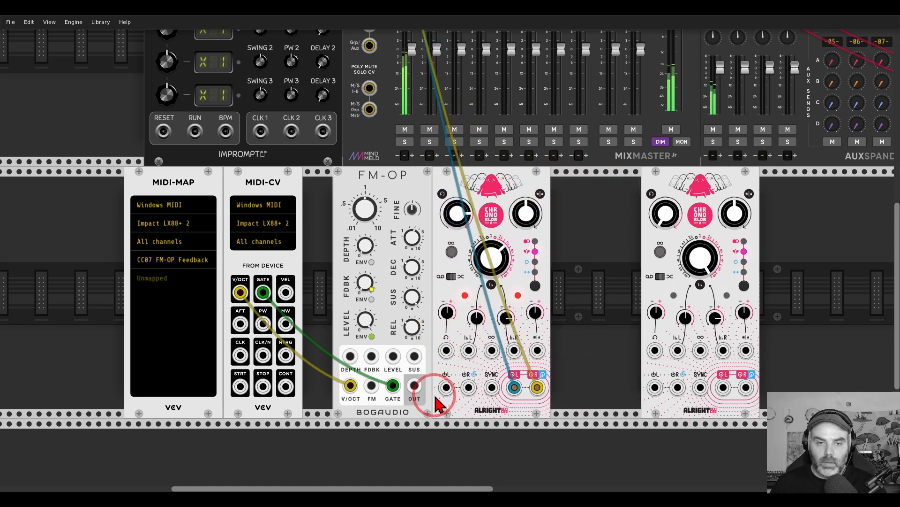
{"action": "scroll", "coordinate": [515, 352], "scroll_direction": "down", "scroll_amount": 5}
{"action": "scroll", "coordinate": [516, 352], "scroll_direction": "left", "scroll_amount": 4}
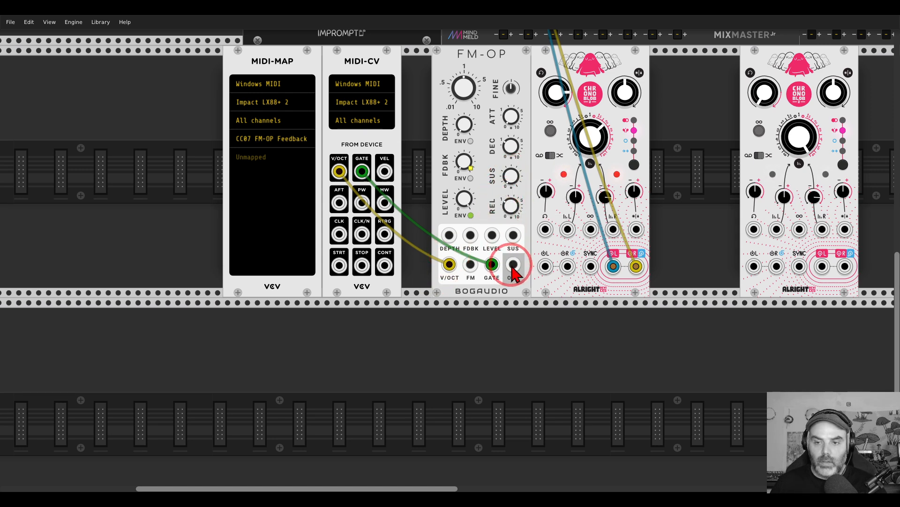
{"action": "left_click_drag", "start_coordinate": [513, 264], "coordinate": [753, 266]}
{"action": "left_click_drag", "start_coordinate": [822, 266], "coordinate": [845, 435]}
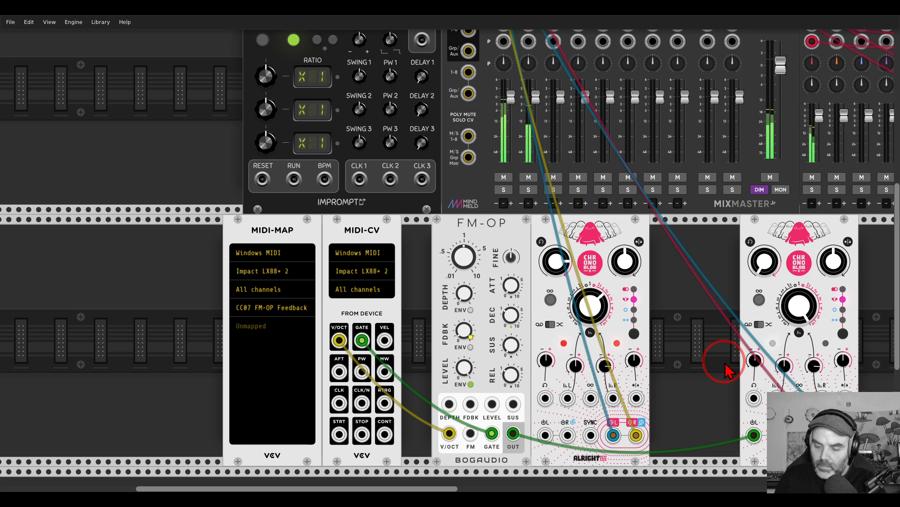
Step: Raise the second Chronoblob2's feedback and adjust its delay time to about 2081 ms
{"action": "left_click_drag", "start_coordinate": [708, 388], "coordinate": [563, 340]}
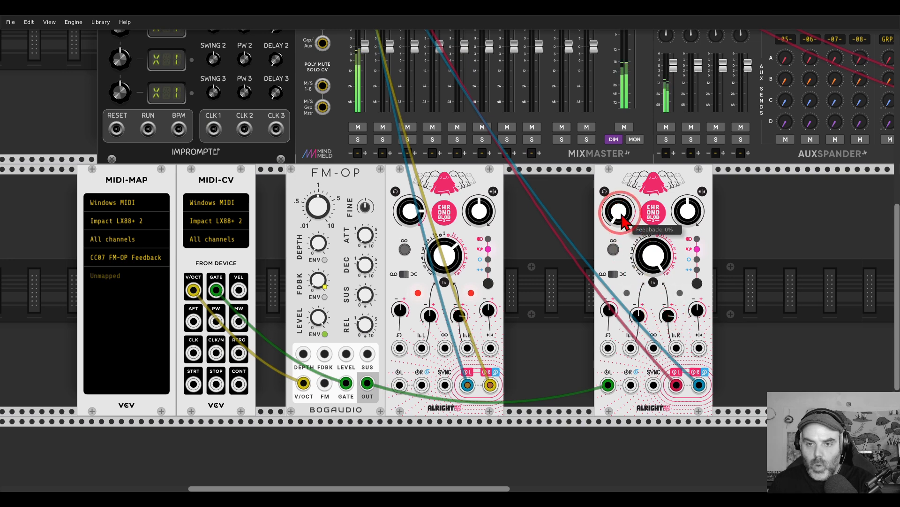
{"action": "left_click_drag", "start_coordinate": [623, 220], "coordinate": [625, 219]}
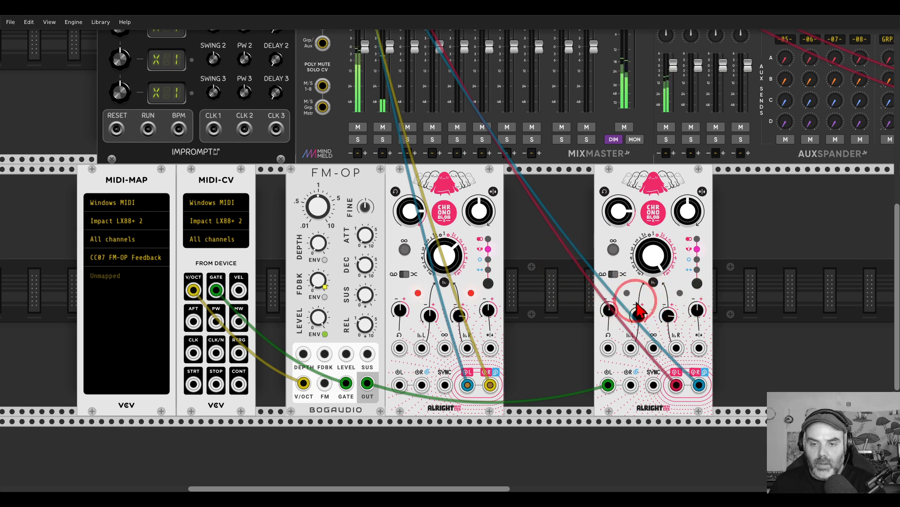
{"action": "left_click_drag", "start_coordinate": [654, 257], "coordinate": [654, 262]}
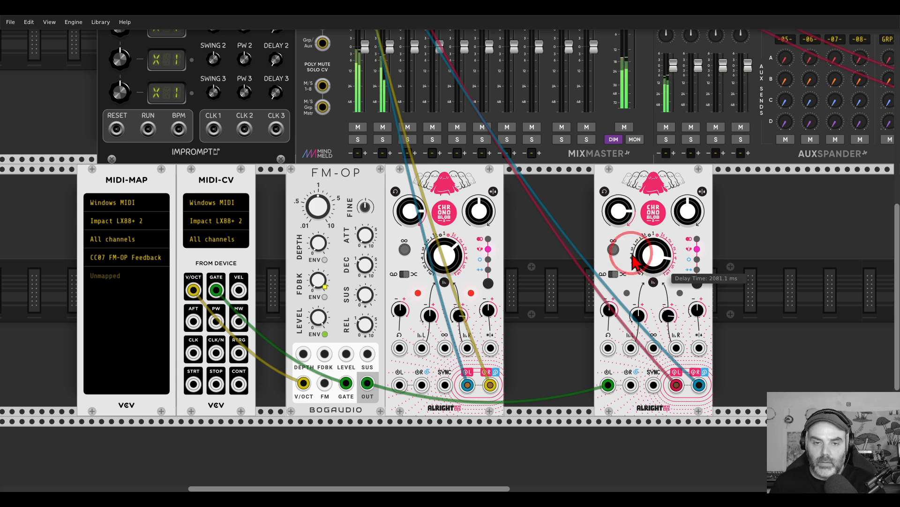
{"action": "scroll", "coordinate": [578, 226], "scroll_direction": "up", "scroll_amount": 5}
{"action": "scroll", "coordinate": [539, 295], "scroll_direction": "right", "scroll_amount": 2}
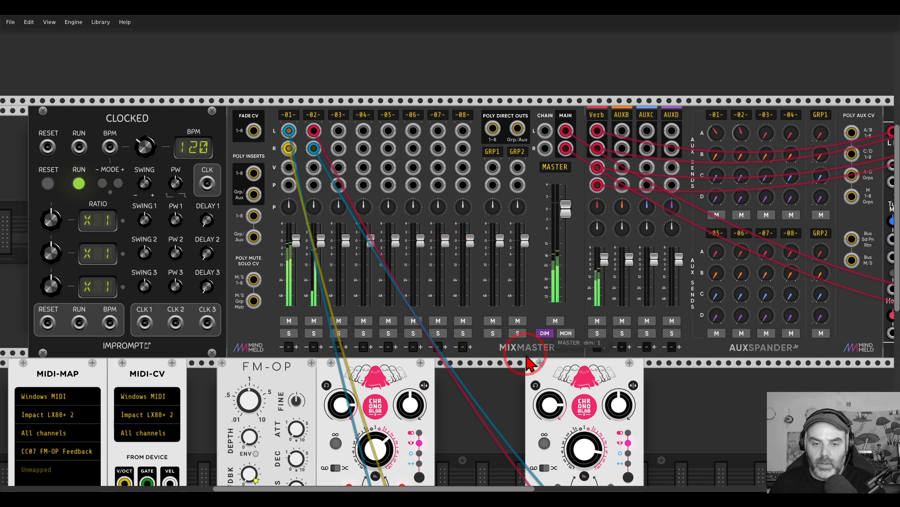
{"action": "scroll", "coordinate": [642, 216], "scroll_direction": "down", "scroll_amount": 4}
{"action": "scroll", "coordinate": [642, 216], "scroll_direction": "left", "scroll_amount": 4}
{"action": "scroll", "coordinate": [643, 215], "scroll_direction": "right", "scroll_amount": 1}
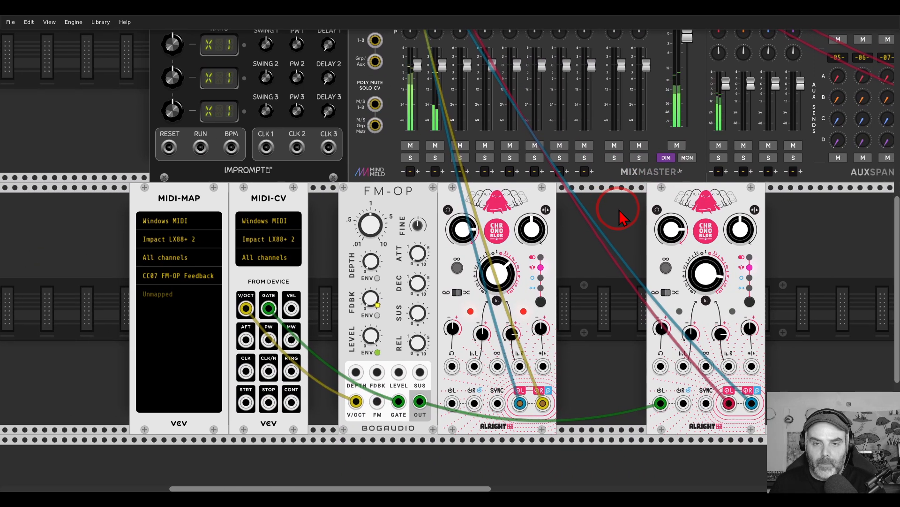
Step: Add a Valley Feline filter beside the second Chronoblob2 and route that delay's stereo outputs through it to mixer track 2
{"action": "scroll", "coordinate": [578, 221], "scroll_direction": "right", "scroll_amount": 1}
{"action": "scroll", "coordinate": [628, 244], "scroll_direction": "right", "scroll_amount": 3}
{"action": "right_click", "coordinate": [685, 267]}
{"action": "type", "text": "fel"}
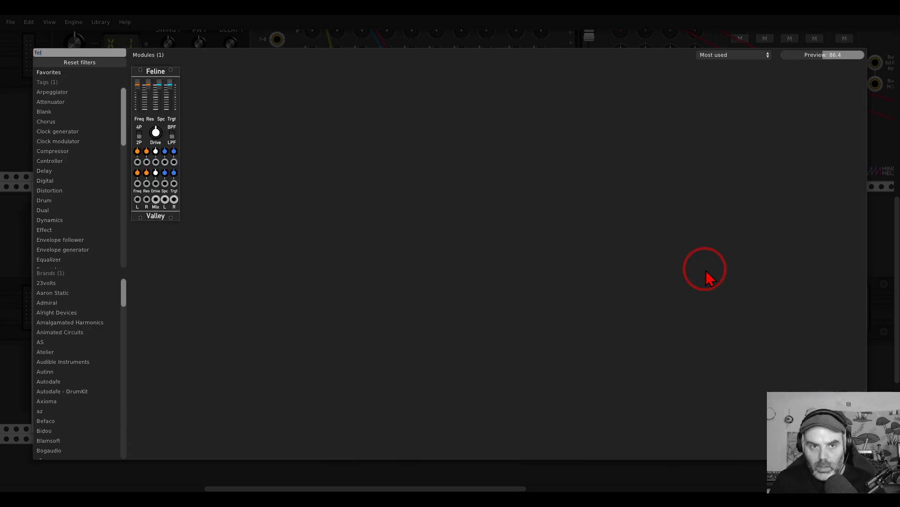
{"action": "left_click", "coordinate": [157, 75]}
{"action": "left_click_drag", "start_coordinate": [653, 402], "coordinate": [723, 399]}
{"action": "left_click_drag", "start_coordinate": [631, 402], "coordinate": [693, 398]}
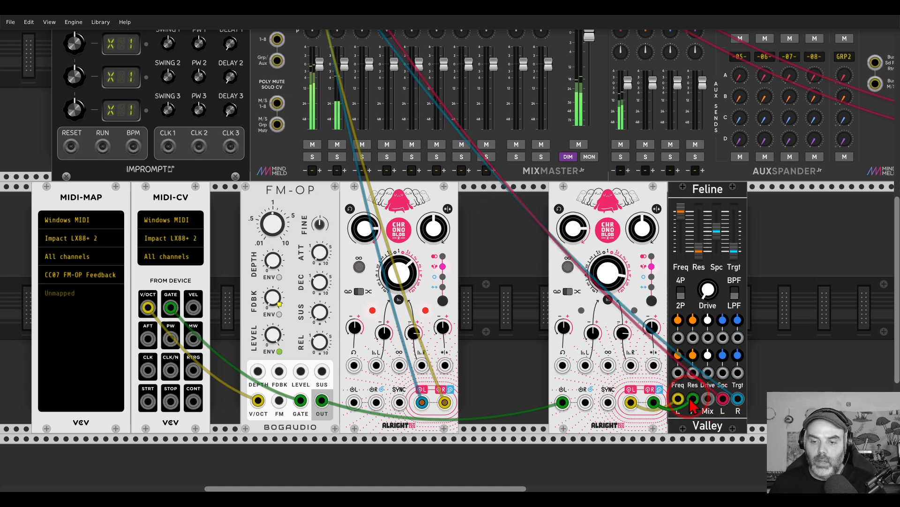
Step: Find an LFO in the module library and add the Bogaudio LLFO directly beside the Feline filter
{"action": "left_click_drag", "start_coordinate": [772, 258], "coordinate": [653, 246]}
{"action": "right_click", "coordinate": [656, 251]}
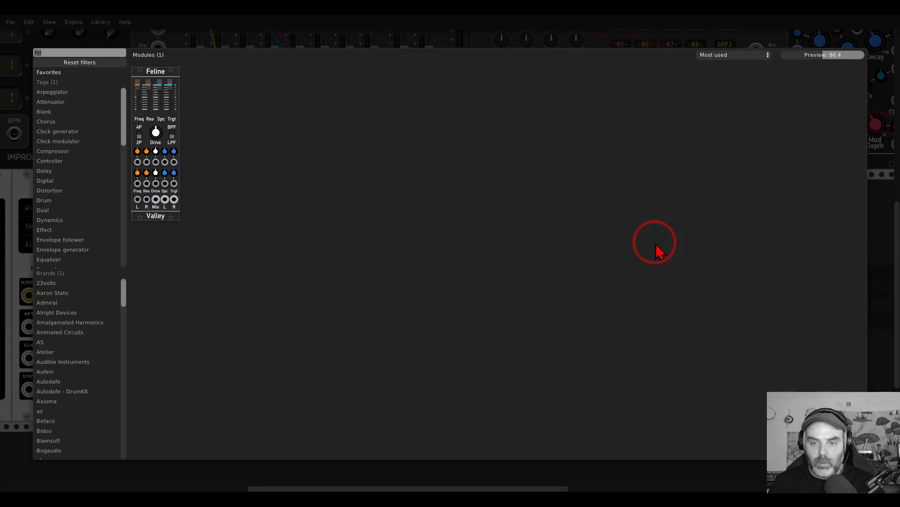
{"action": "type", "text": "lfo"}
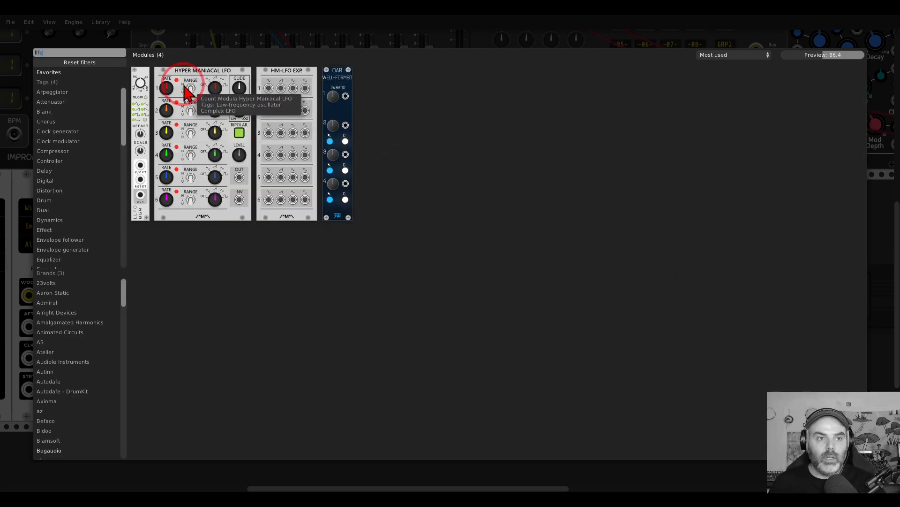
{"action": "left_click_drag", "start_coordinate": [141, 84], "coordinate": [577, 230]}
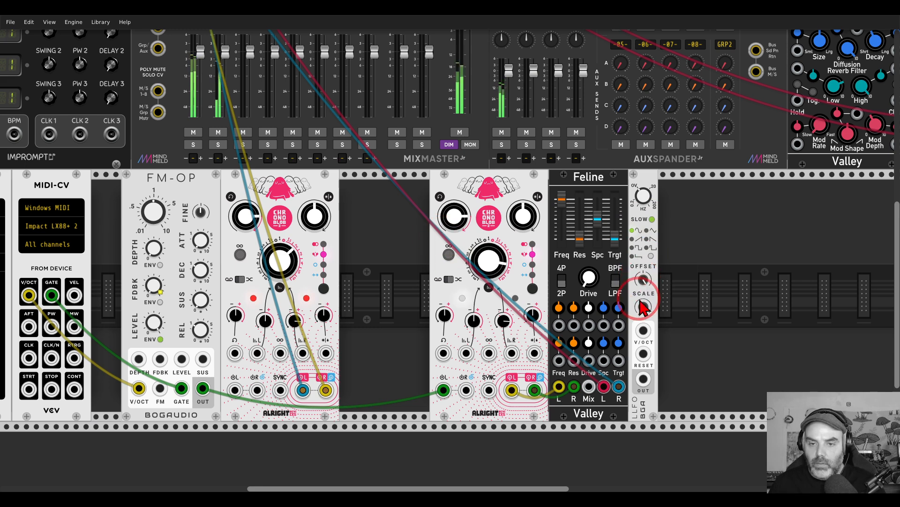
Step: Lower Feline's frequency, then patch the LLFO output into its frequency CV input and raise that input's modulation amount
{"action": "left_click_drag", "start_coordinate": [565, 215], "coordinate": [449, 254]}
{"action": "left_click_drag", "start_coordinate": [558, 325], "coordinate": [643, 379]}
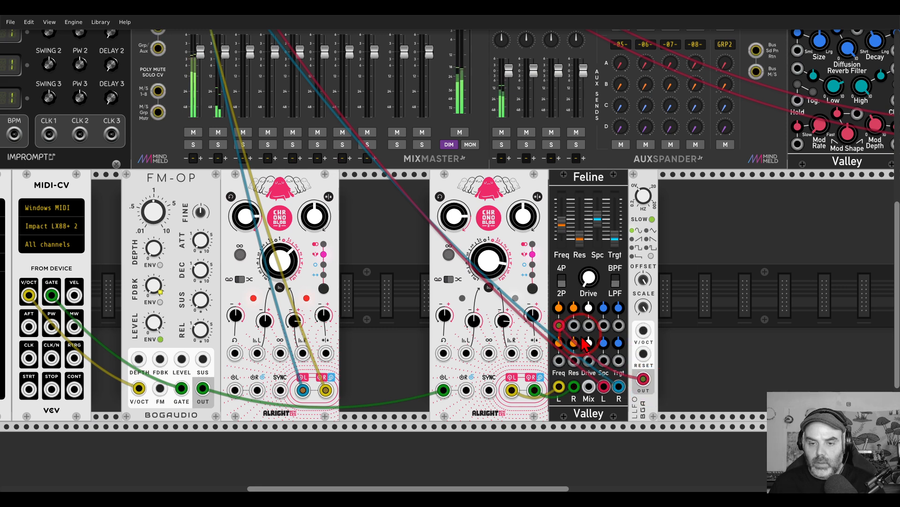
{"action": "left_click_drag", "start_coordinate": [559, 307], "coordinate": [559, 293]}
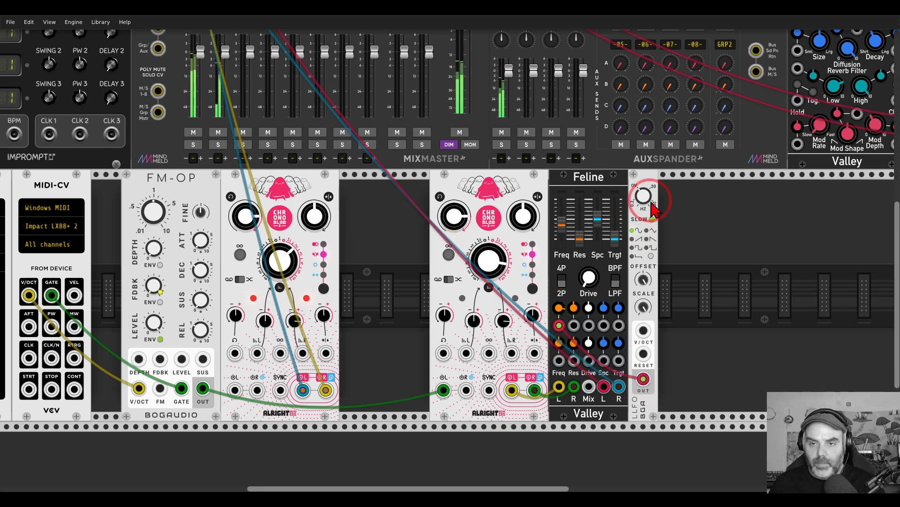
{"action": "left_click_drag", "start_coordinate": [372, 231], "coordinate": [551, 247]}
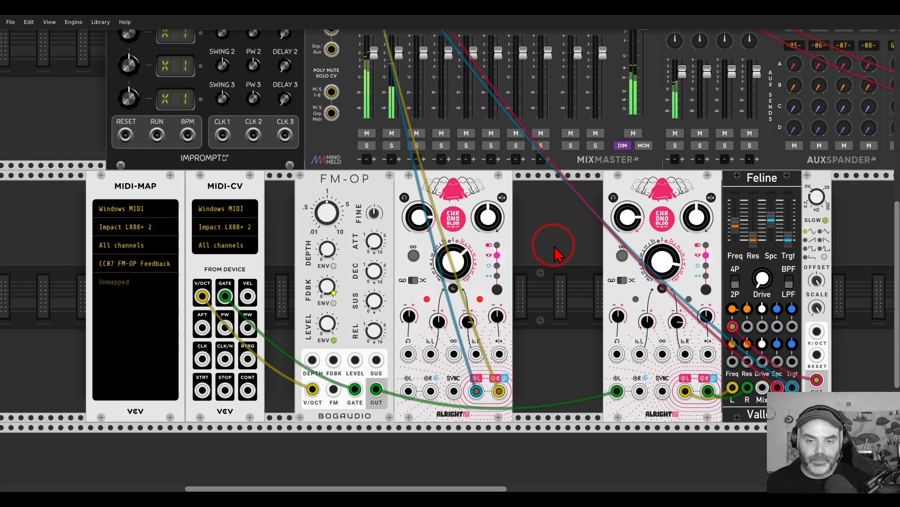
Step: Switch to Photos, advance to the viewer question about designing a VCV module collection, and return to VCV Rack
{"action": "scroll", "coordinate": [545, 240], "scroll_direction": "down", "scroll_amount": 2}
{"action": "scroll", "coordinate": [546, 240], "scroll_direction": "right", "scroll_amount": 2}
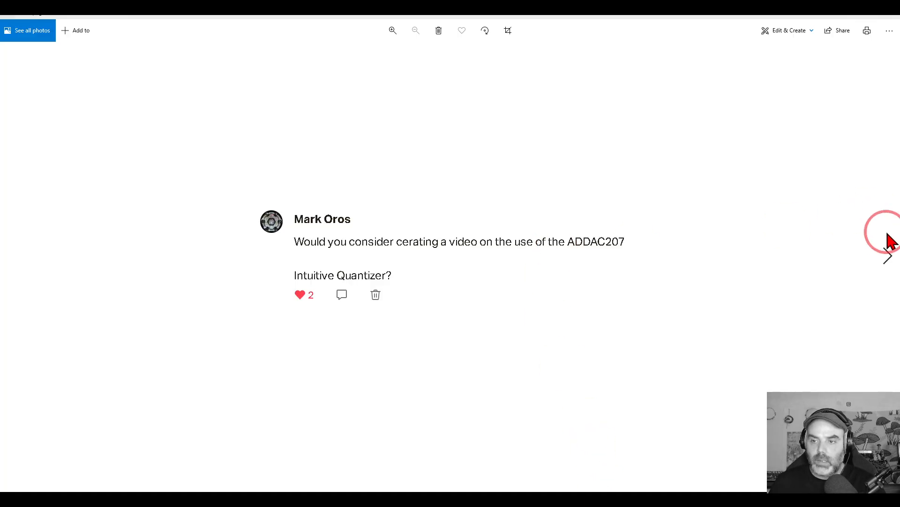
{"action": "left_click", "coordinate": [886, 246]}
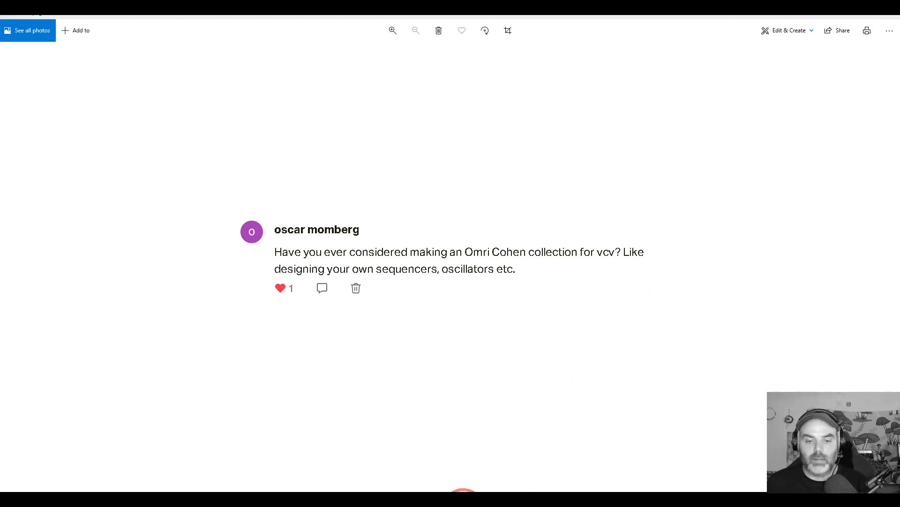
{"action": "left_click", "coordinate": [464, 501]}
Step: Search the module library for "modu", narrow it to the Modular Fungi brand and examine its modules
{"action": "scroll", "coordinate": [544, 349], "scroll_direction": "down", "scroll_amount": 5}
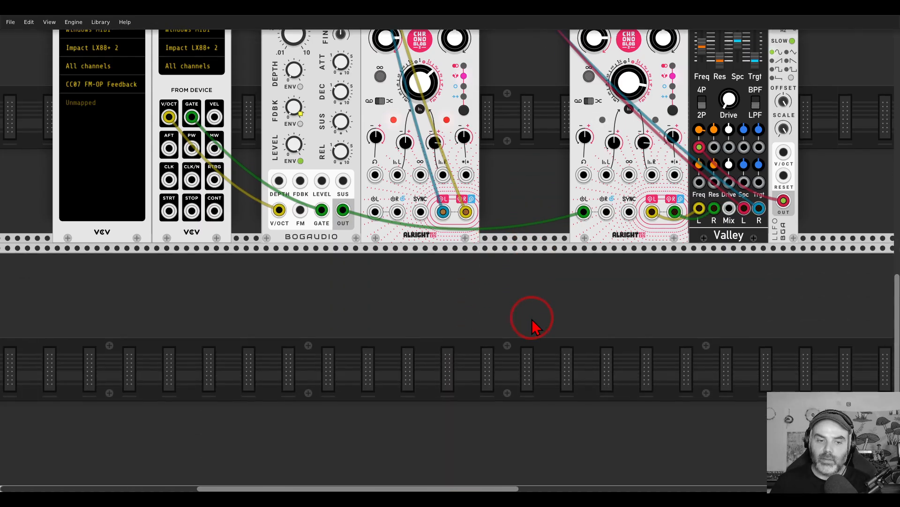
{"action": "right_click", "coordinate": [514, 314]}
{"action": "type", "text": "modu"}
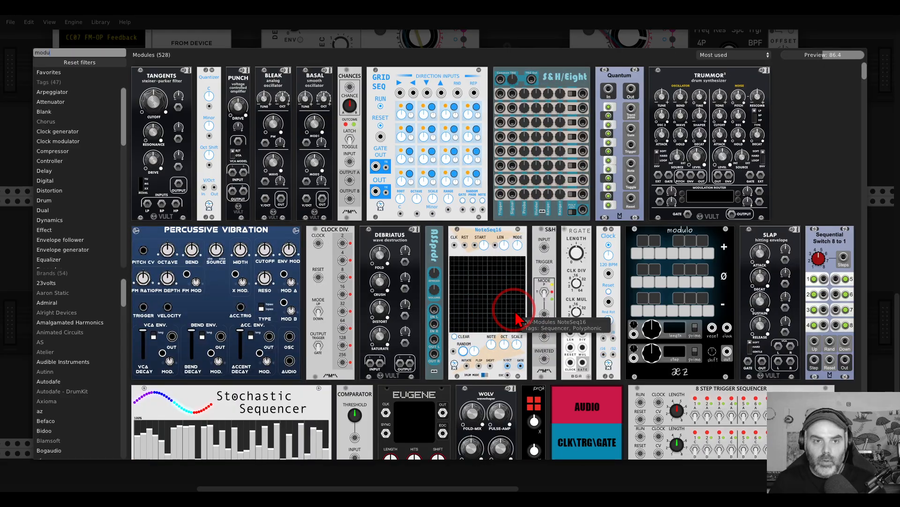
{"action": "scroll", "coordinate": [75, 422], "scroll_direction": "down", "scroll_amount": 10}
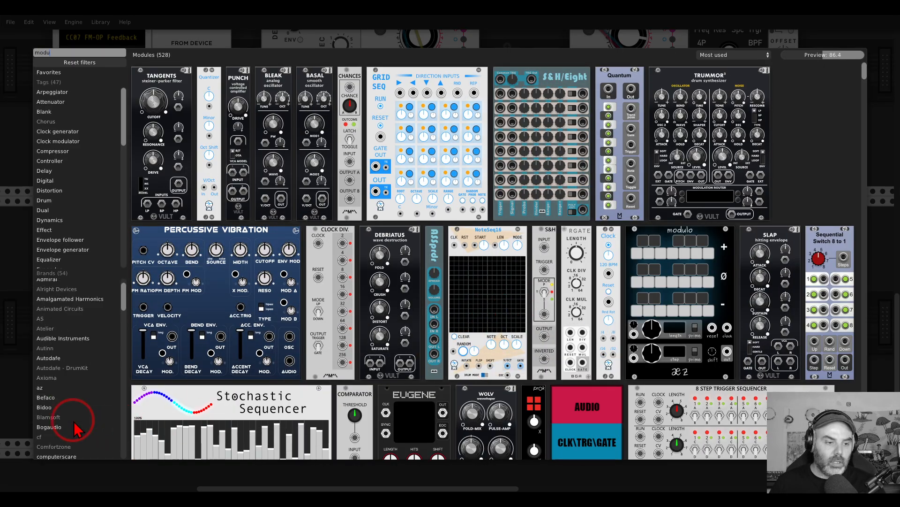
{"action": "scroll", "coordinate": [77, 408], "scroll_direction": "down", "scroll_amount": 3}
{"action": "left_click", "coordinate": [75, 371]}
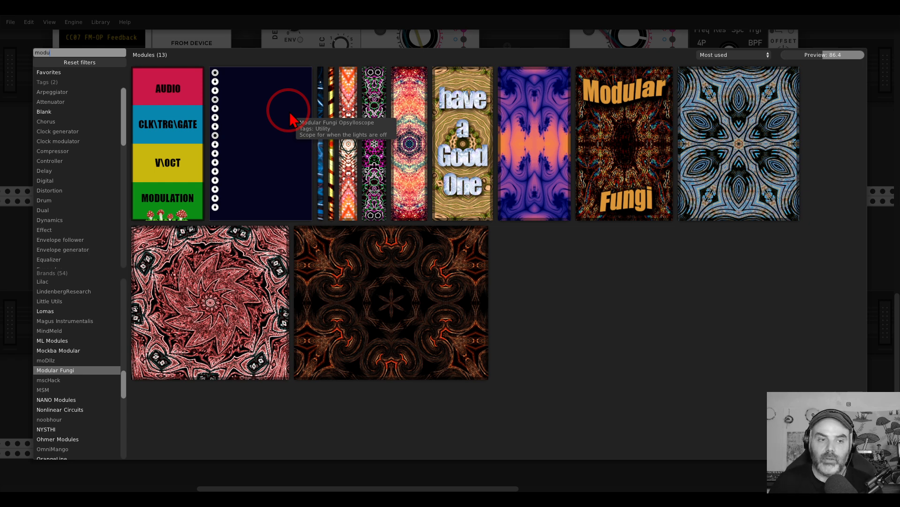
{"action": "left_click", "coordinate": [505, 33]}
{"action": "left_click_drag", "start_coordinate": [532, 109], "coordinate": [514, 187]}
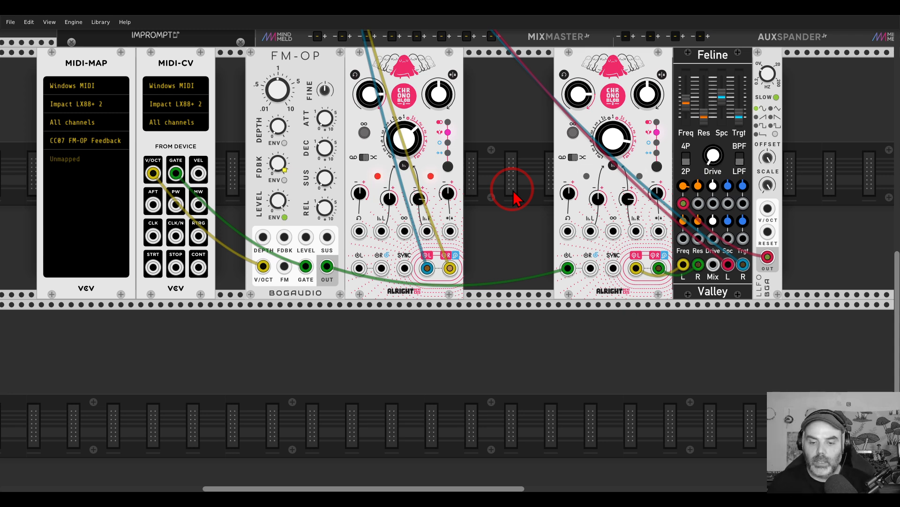
Step: Switch to Photos, advance to the viewer question about ratcheting gates, and return to VCV Rack
{"action": "left_click", "coordinate": [620, 500]}
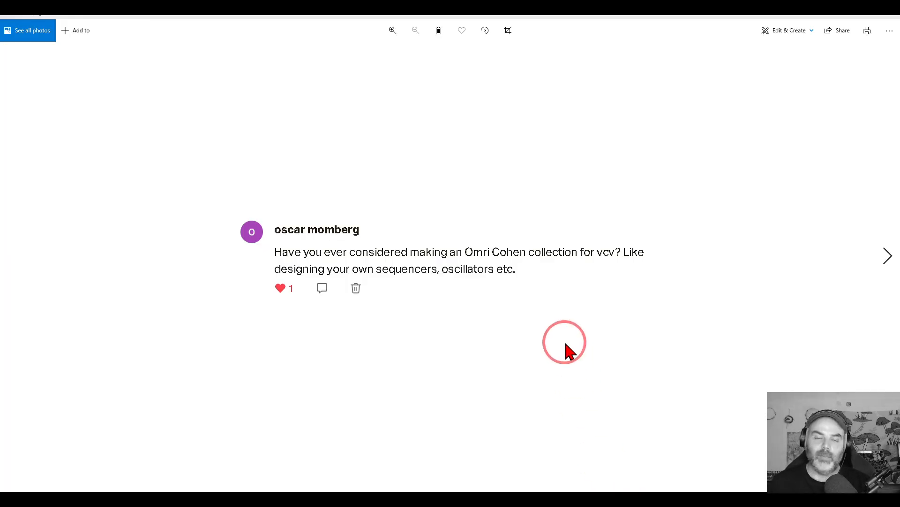
{"action": "left_click", "coordinate": [888, 258]}
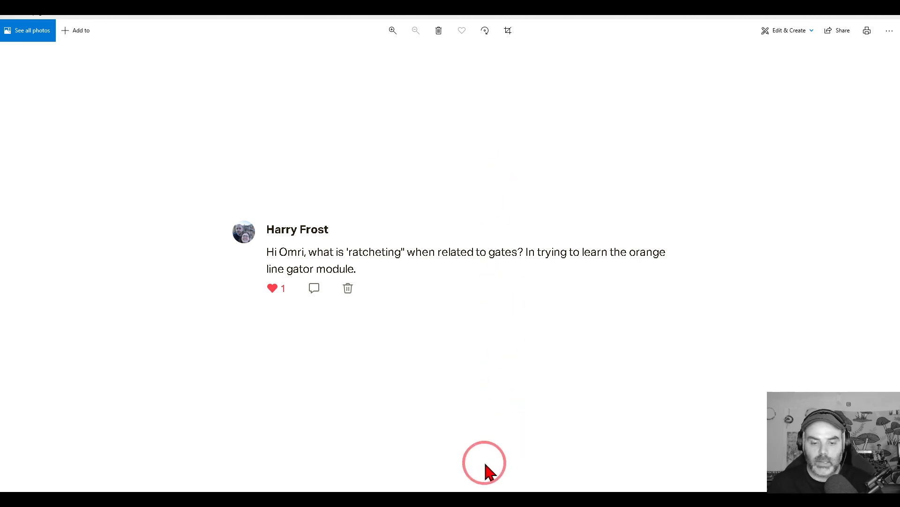
{"action": "left_click", "coordinate": [475, 498]}
Step: Search the module library for "gator" and add the OrangeLine Gator to the empty row below FM-OP
{"action": "left_click_drag", "start_coordinate": [455, 374], "coordinate": [484, 252]}
{"action": "right_click", "coordinate": [498, 266]}
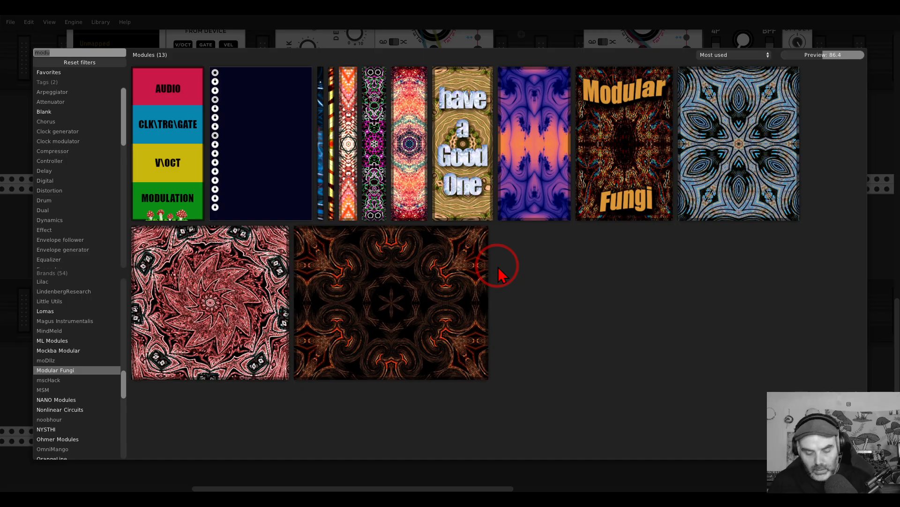
{"action": "type", "text": "gato"}
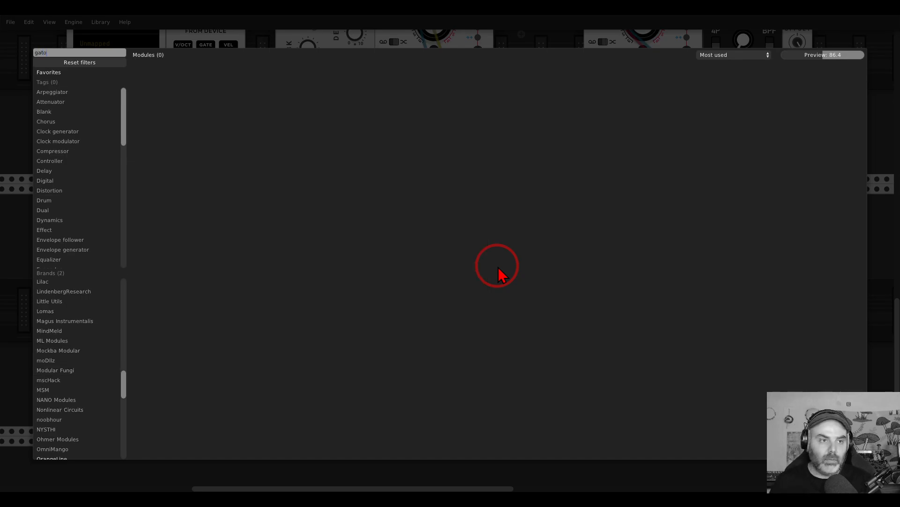
{"action": "key", "text": "BackSpace"}
{"action": "key", "text": "BackSpace"}
{"action": "type", "text": "rto"}
{"action": "key", "text": "BackSpace"}
{"action": "key", "text": "BackSpace"}
{"action": "key", "text": "BackSpace"}
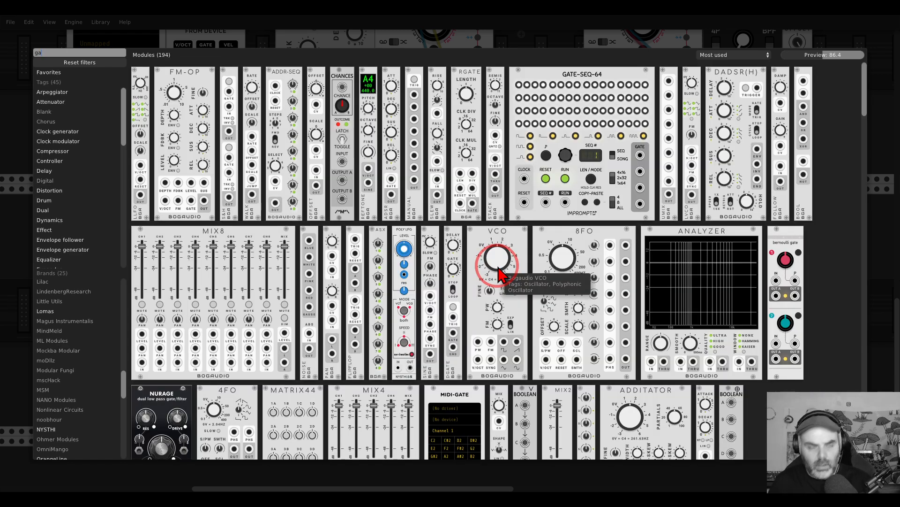
{"action": "type", "text": "tor"}
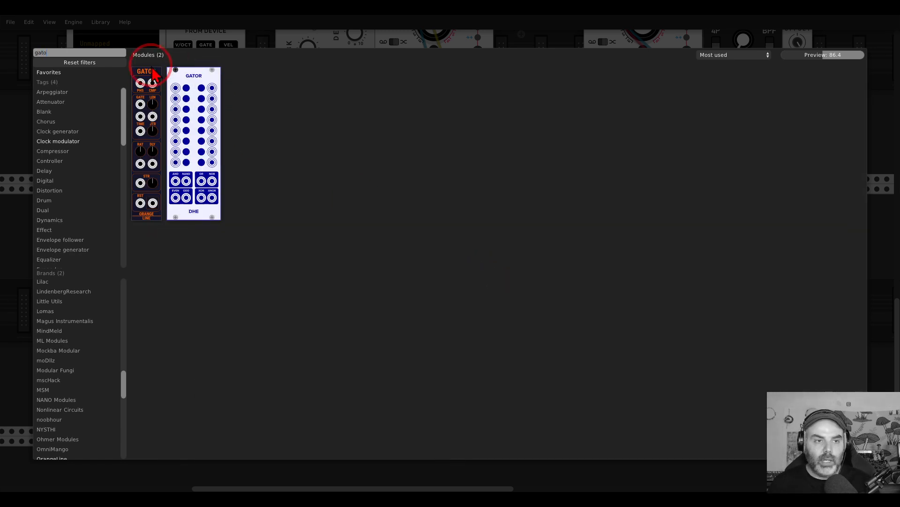
{"action": "left_click", "coordinate": [159, 82]}
{"action": "left_click_drag", "start_coordinate": [159, 81], "coordinate": [352, 211]}
Step: Look through the OrangeLine modules in the library and remove the Gator from the rack
{"action": "right_click", "coordinate": [434, 238]}
{"action": "type", "text": "orange"}
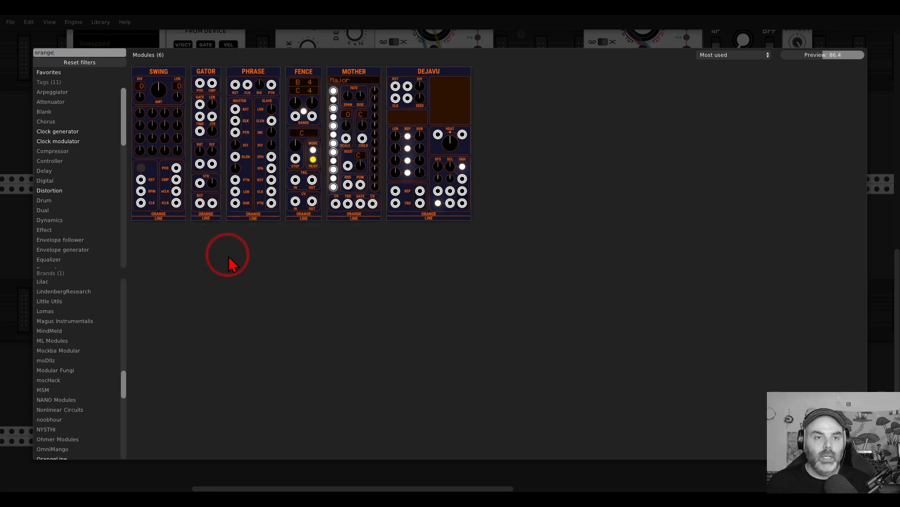
{"action": "left_click", "coordinate": [209, 86]}
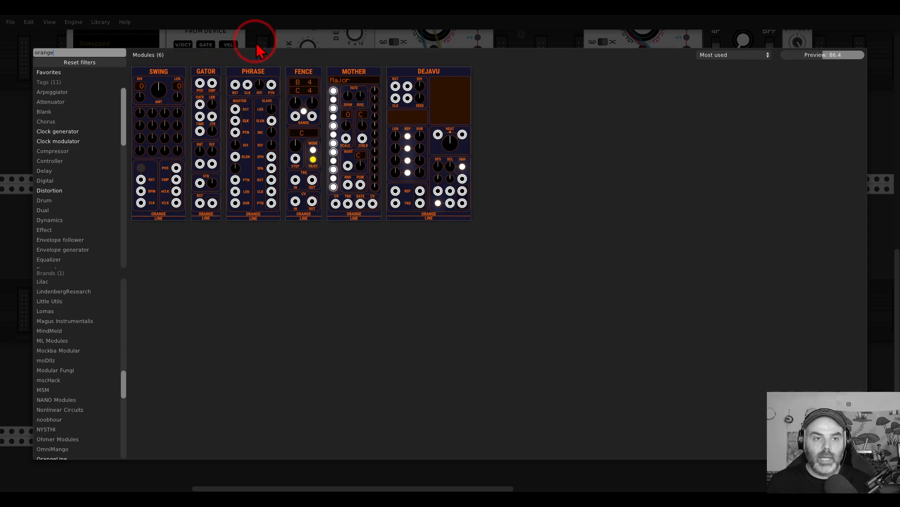
{"action": "left_click_drag", "start_coordinate": [269, 301], "coordinate": [292, 249]}
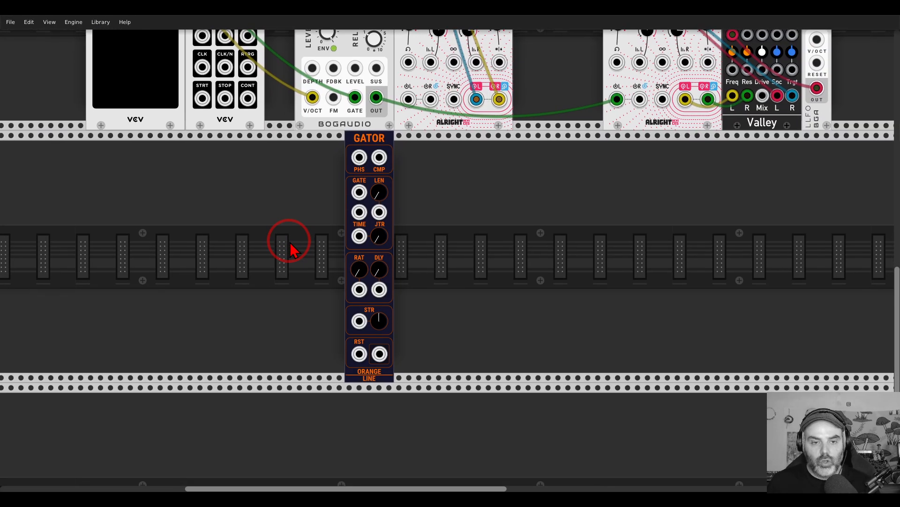
{"action": "scroll", "coordinate": [340, 258], "scroll_direction": "up", "scroll_amount": 1}
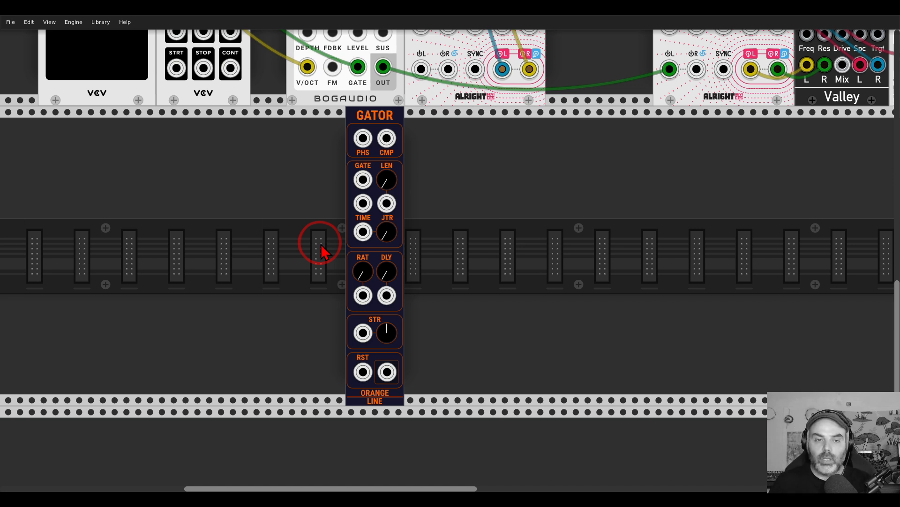
{"action": "key", "text": "Delete"}
Step: Search the library for "drum", add Entrian Drummer to the empty row and align it under MIDI-MAP
{"action": "right_click", "coordinate": [373, 179]}
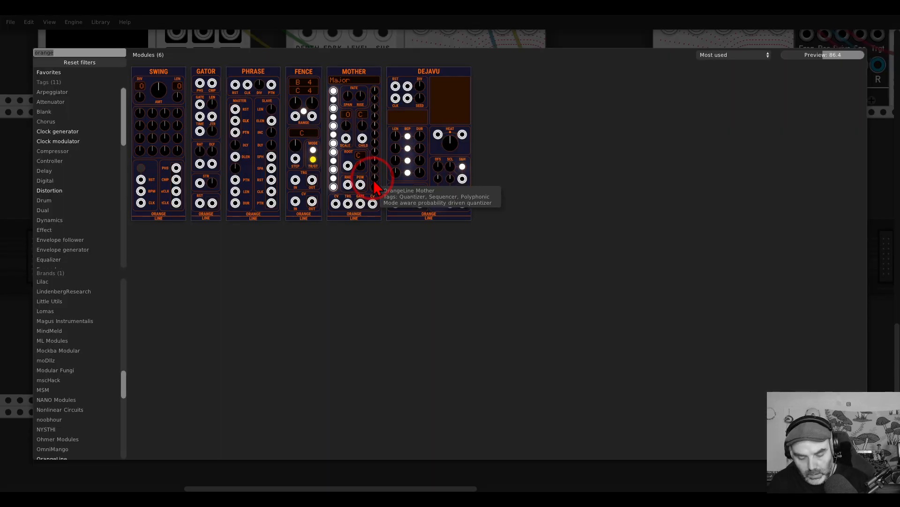
{"action": "type", "text": "drum"}
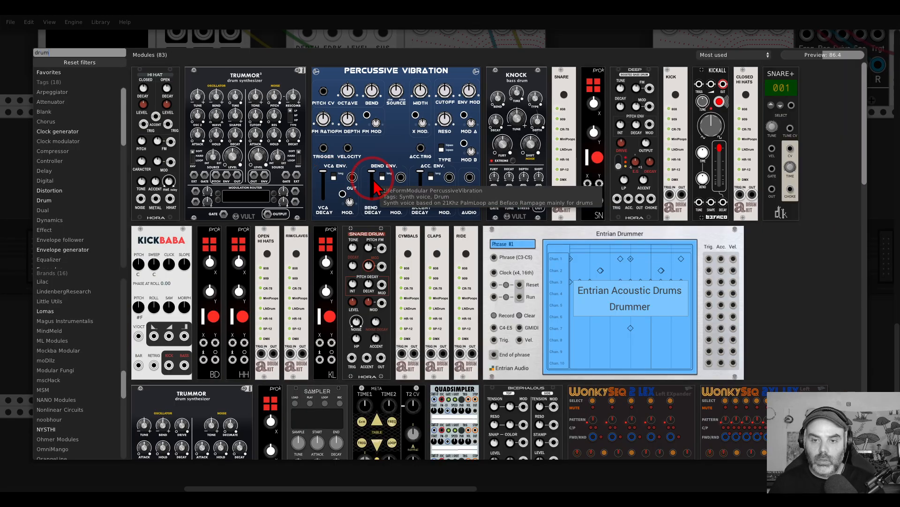
{"action": "left_click_drag", "start_coordinate": [536, 241], "coordinate": [361, 232]}
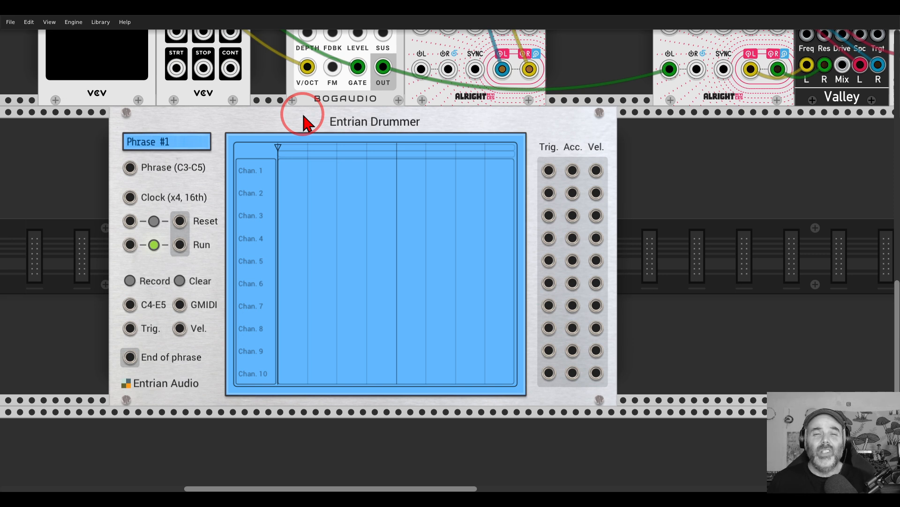
{"action": "left_click_drag", "start_coordinate": [304, 116], "coordinate": [233, 115]}
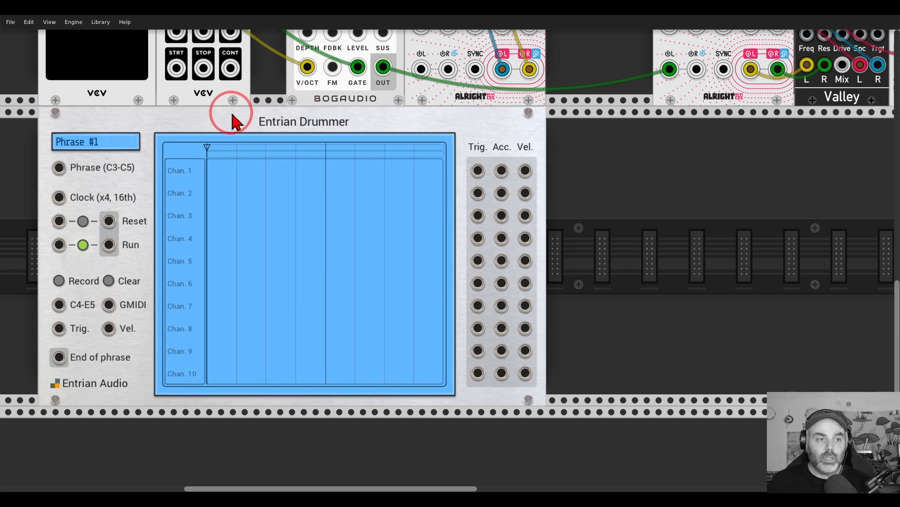
{"action": "right_click", "coordinate": [553, 237]}
{"action": "type", "text": "hih"}
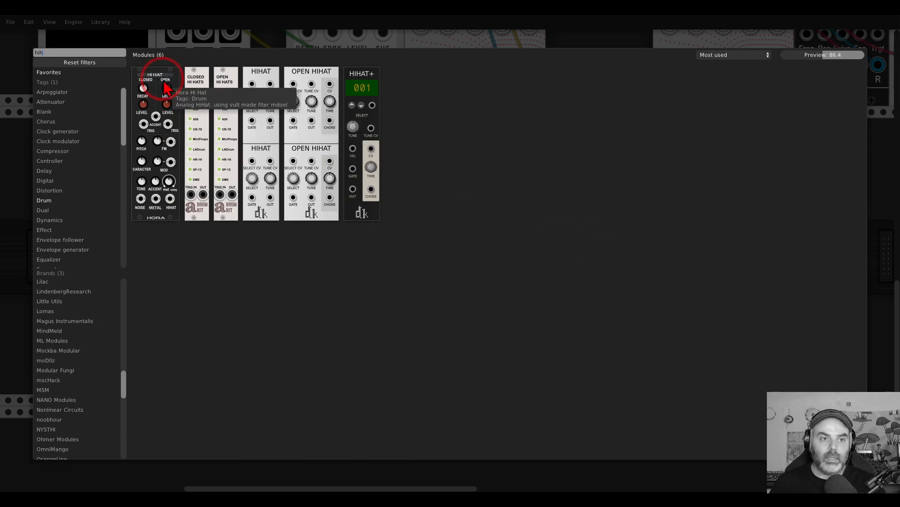
{"action": "left_click", "coordinate": [165, 86]}
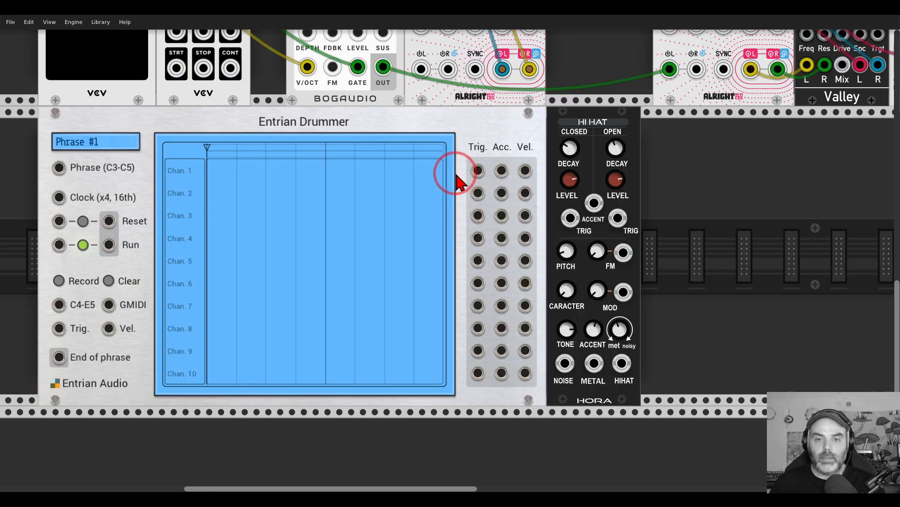
{"action": "left_click_drag", "start_coordinate": [477, 171], "coordinate": [570, 217]}
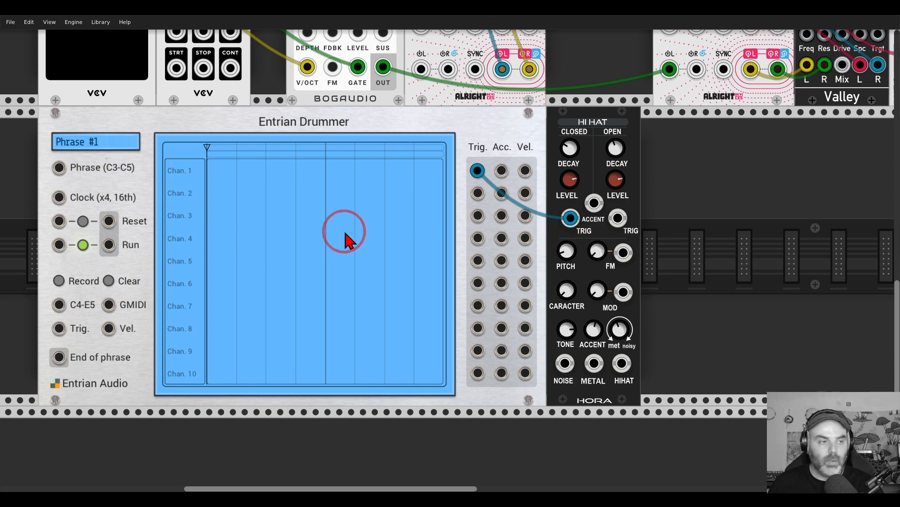
Step: Move the Impromptu Clocked module from the upper row down to the free space directly before Entrian Drummer
{"action": "left_click_drag", "start_coordinate": [208, 139], "coordinate": [626, 328]}
{"action": "scroll", "coordinate": [422, 194], "scroll_direction": "up", "scroll_amount": 5}
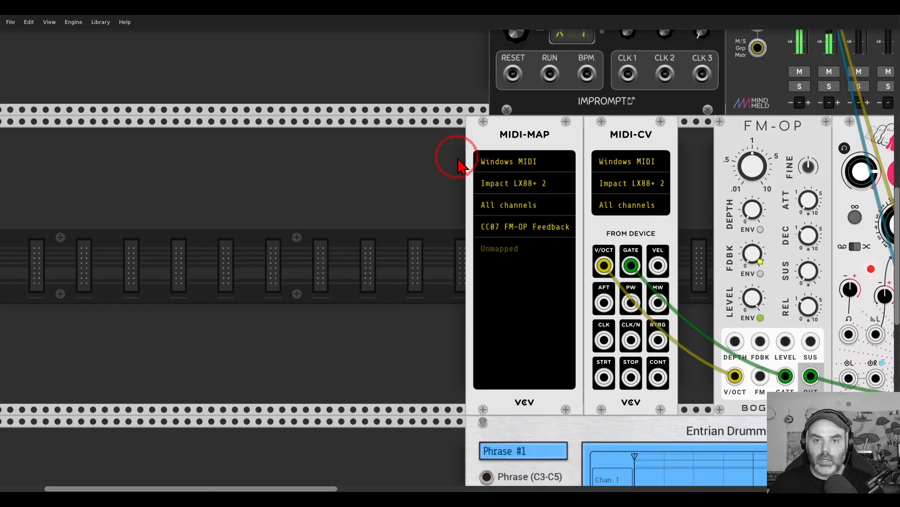
{"action": "left_click_drag", "start_coordinate": [513, 100], "coordinate": [282, 404]}
{"action": "scroll", "coordinate": [345, 322], "scroll_direction": "down", "scroll_amount": 8}
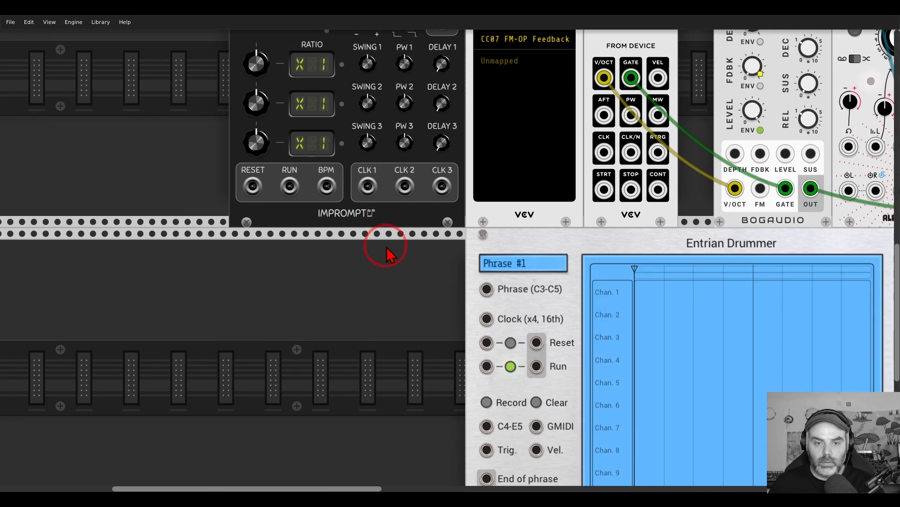
{"action": "left_click_drag", "start_coordinate": [387, 218], "coordinate": [387, 365]}
{"action": "scroll", "coordinate": [402, 333], "scroll_direction": "down", "scroll_amount": 5}
{"action": "scroll", "coordinate": [262, 306], "scroll_direction": "right", "scroll_amount": 4}
{"action": "scroll", "coordinate": [261, 305], "scroll_direction": "up", "scroll_amount": 1}
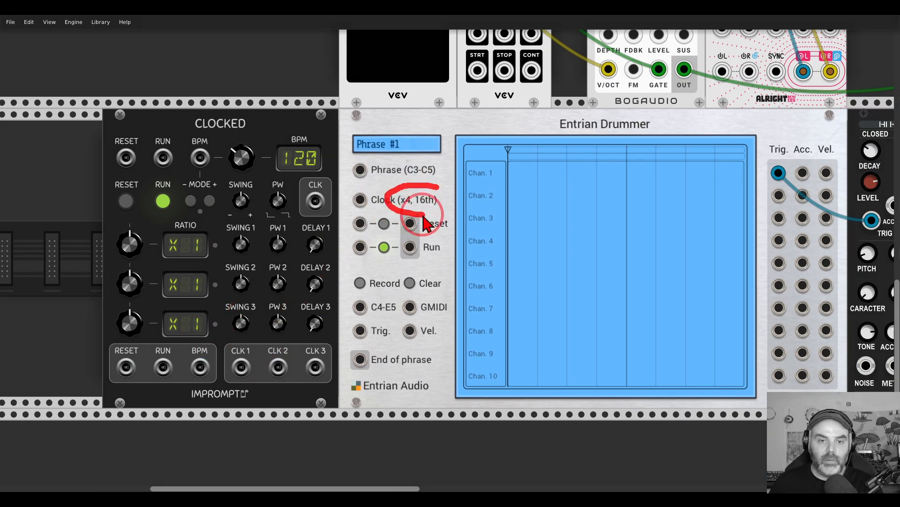
Step: Set Clocked's clock 1 ratio to x4, patch CLK 1 into the Drummer's clock input, and set the tempo to 92 BPM
{"action": "left_click_drag", "start_coordinate": [120, 251], "coordinate": [121, 235]}
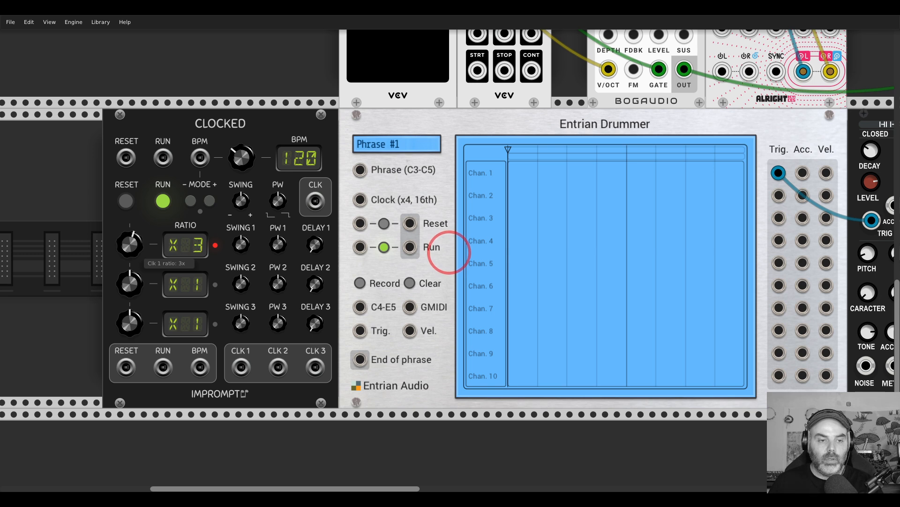
{"action": "left_click_drag", "start_coordinate": [241, 367], "coordinate": [360, 199]}
{"action": "left_click_drag", "start_coordinate": [242, 157], "coordinate": [449, 252]}
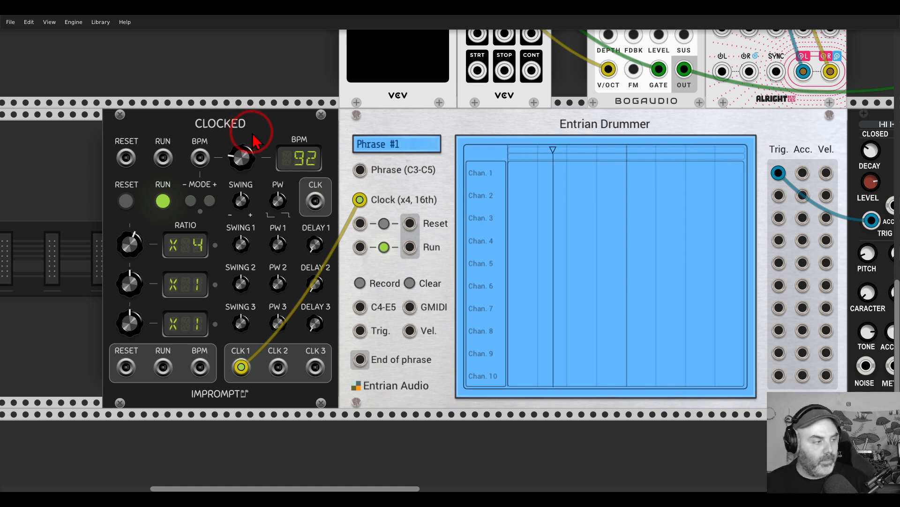
Step: Check the Entrian Drummer's module options, then delete the module together with its cables
{"action": "left_click_drag", "start_coordinate": [337, 126], "coordinate": [108, 112]}
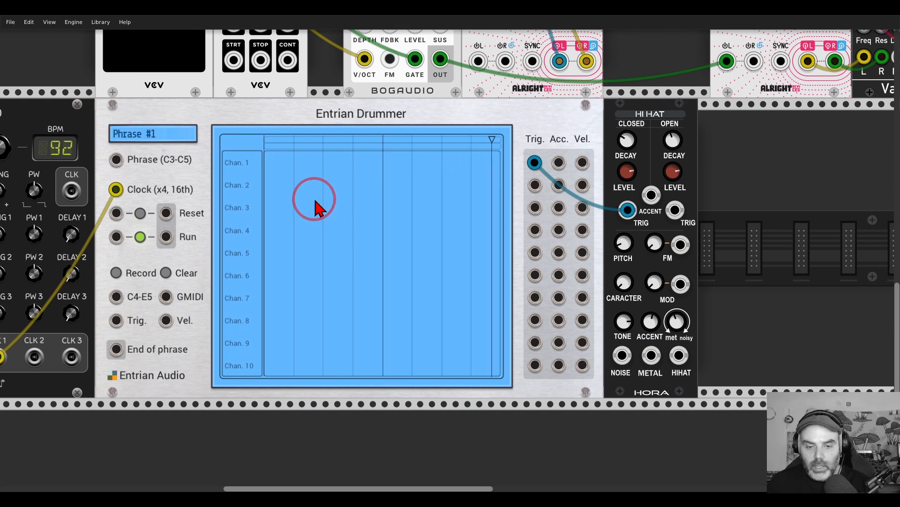
{"action": "right_click", "coordinate": [324, 205]}
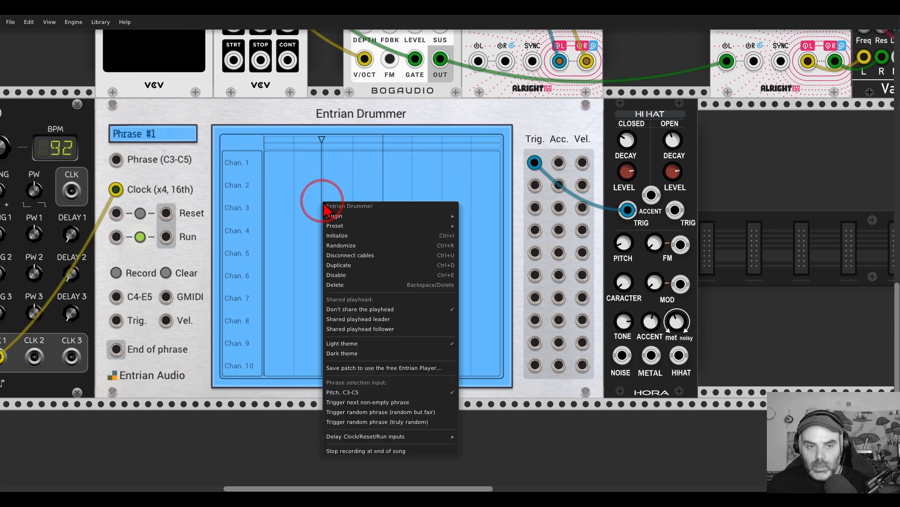
{"action": "left_click", "coordinate": [305, 182]}
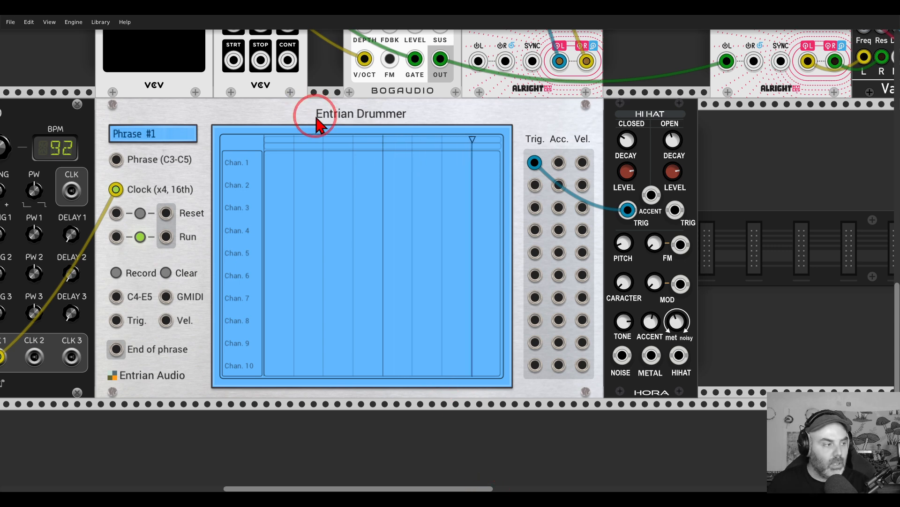
{"action": "key", "text": "Delete"}
{"action": "right_click", "coordinate": [332, 178]}
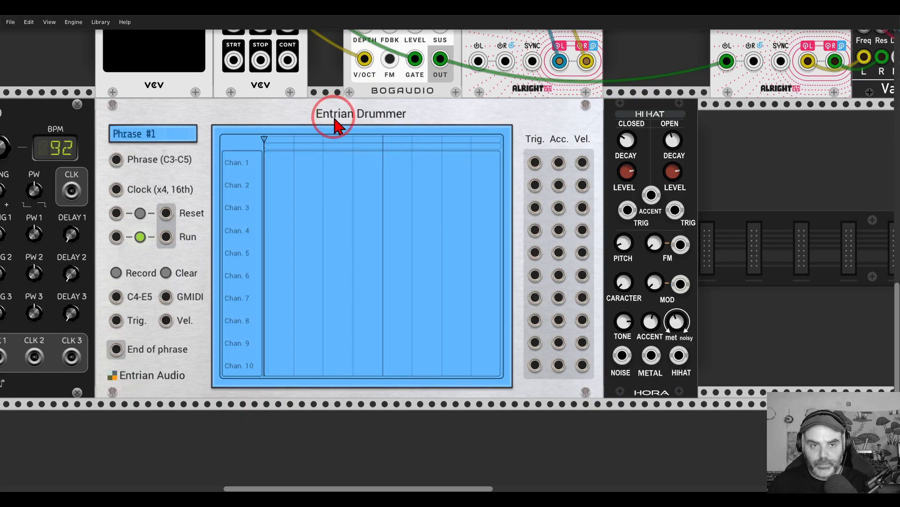
{"action": "key", "text": "Delete"}
Step: Search the library for "gate", add the Impromptu GATE-SEQ-64 and place it in the free space between Clocked and the Hi Hat
{"action": "right_click", "coordinate": [341, 157]}
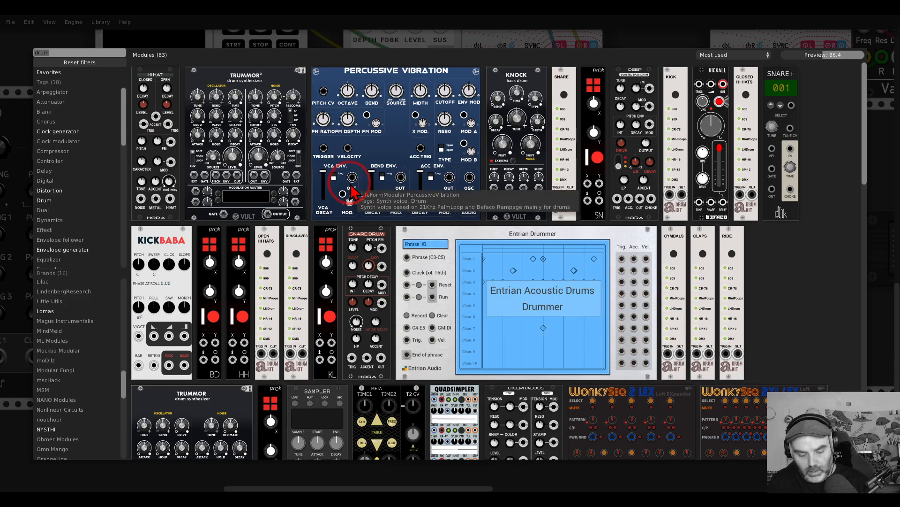
{"action": "type", "text": "gate"}
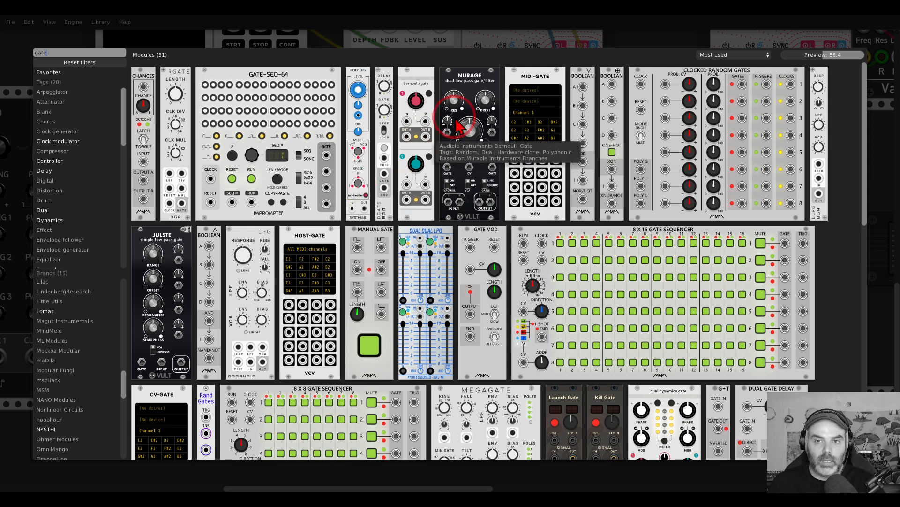
{"action": "scroll", "coordinate": [400, 161], "scroll_direction": "down", "scroll_amount": 5}
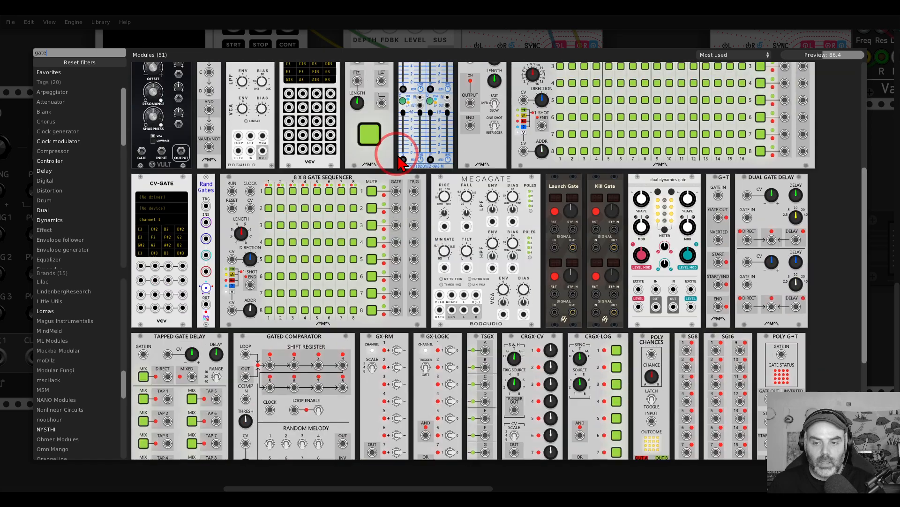
{"action": "scroll", "coordinate": [400, 161], "scroll_direction": "down", "scroll_amount": 5}
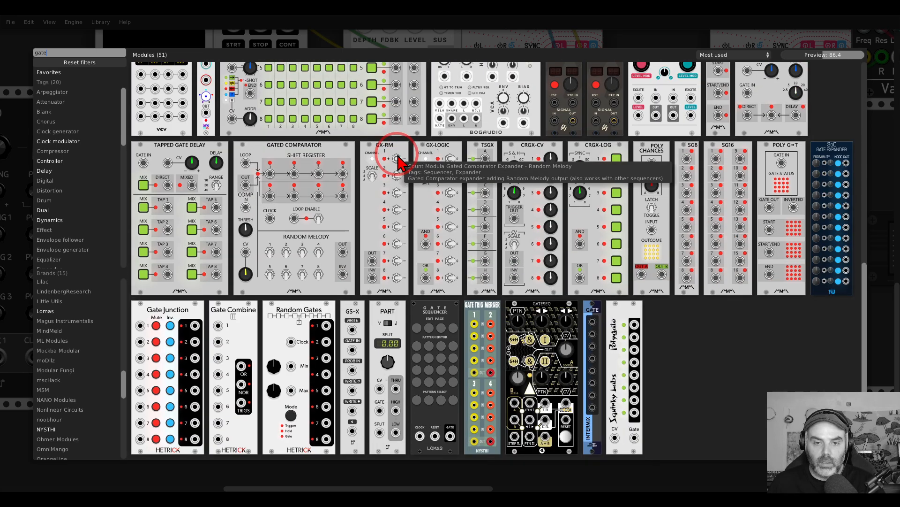
{"action": "scroll", "coordinate": [401, 159], "scroll_direction": "up", "scroll_amount": 10}
{"action": "left_click", "coordinate": [272, 85]}
{"action": "left_click_drag", "start_coordinate": [268, 78], "coordinate": [391, 131]}
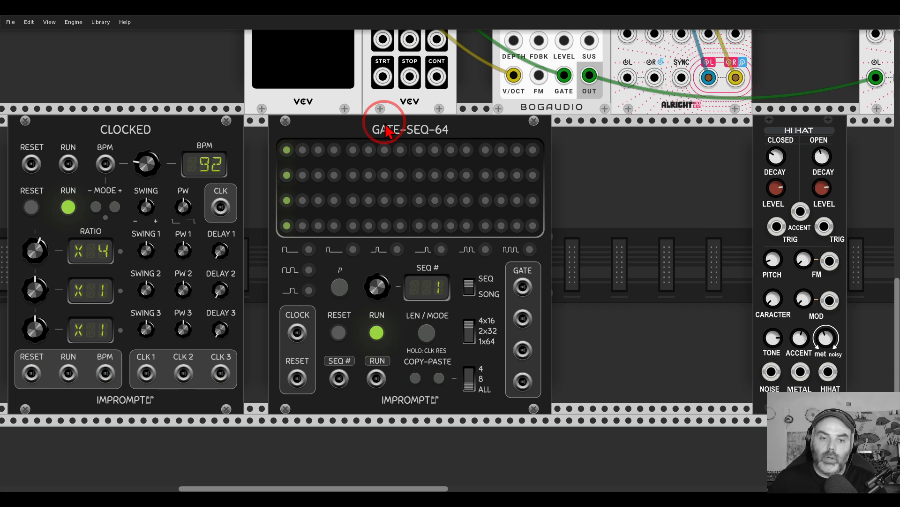
Step: Set GATE-SEQ-64's clock resolution to x12 and check its sequence length
{"action": "left_click", "coordinate": [427, 333]}
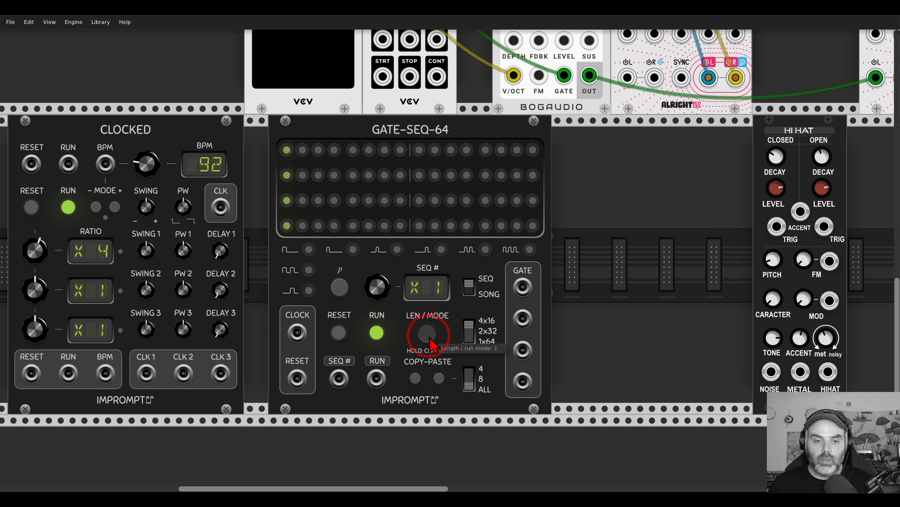
{"action": "left_click_drag", "start_coordinate": [383, 291], "coordinate": [448, 244]}
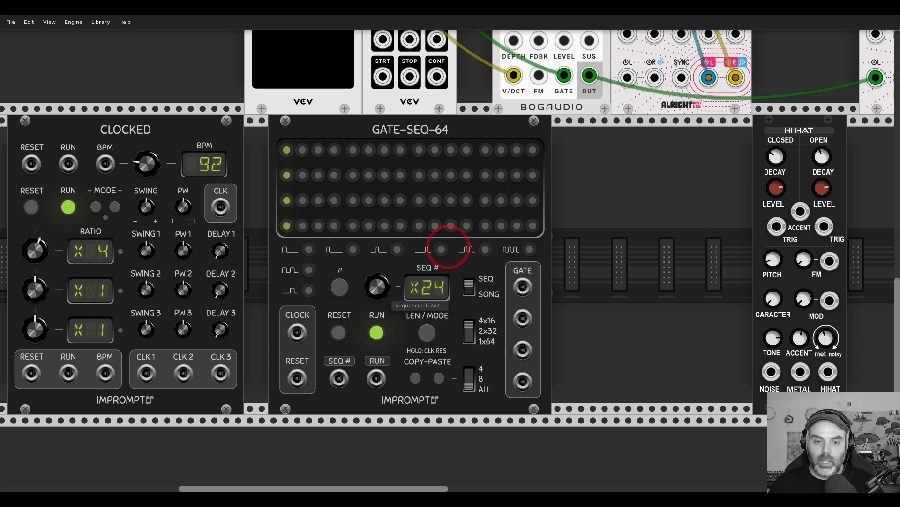
{"action": "left_click_drag", "start_coordinate": [450, 253], "coordinate": [450, 253]}
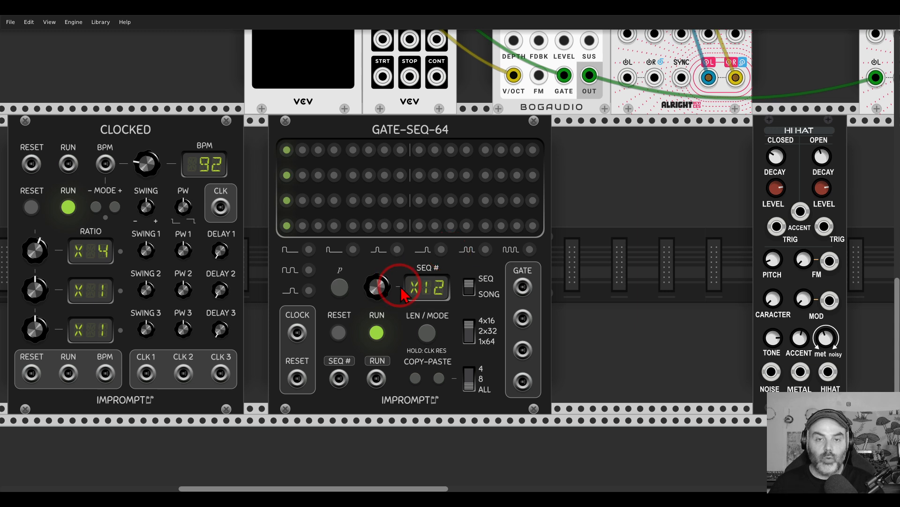
{"action": "left_click", "coordinate": [426, 333]}
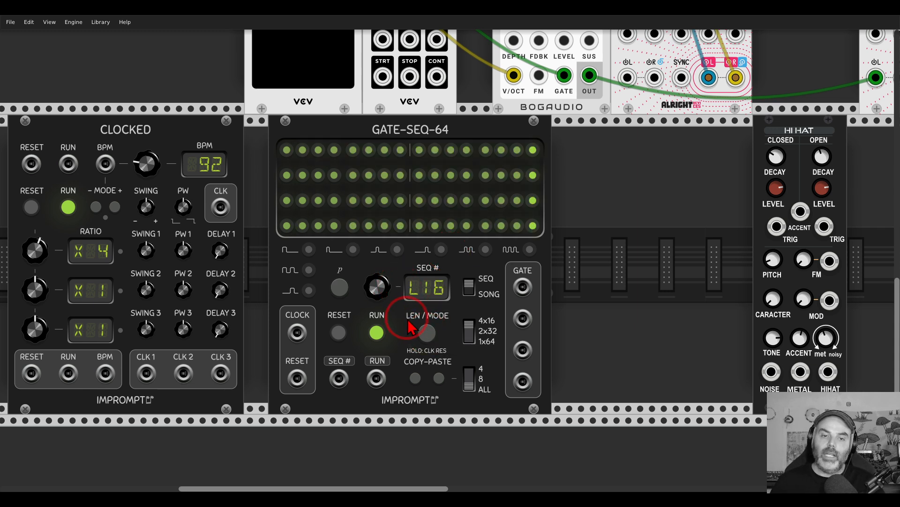
{"action": "left_click", "coordinate": [424, 332]}
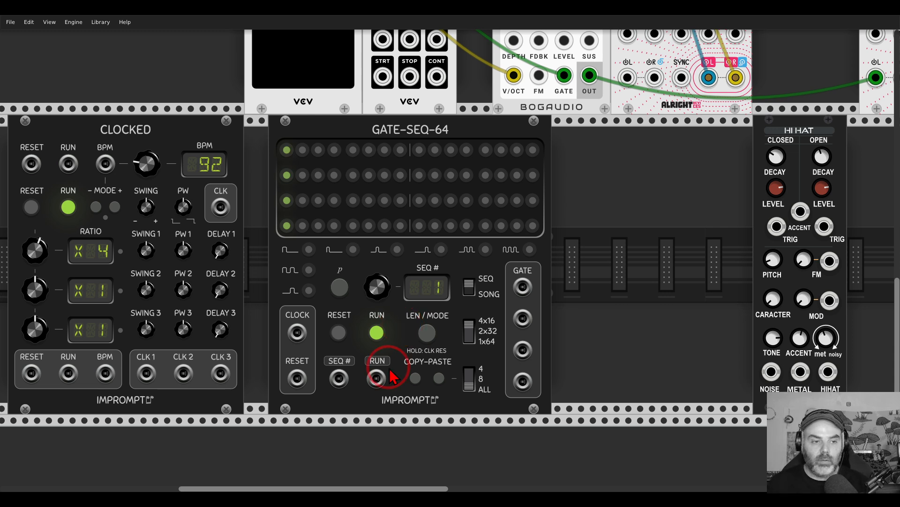
Step: Set Clocked's clock 1 ratio to x48 and patch CLK 1 into GATE-SEQ-64's clock input
{"action": "left_click_drag", "start_coordinate": [44, 248], "coordinate": [43, 240]}
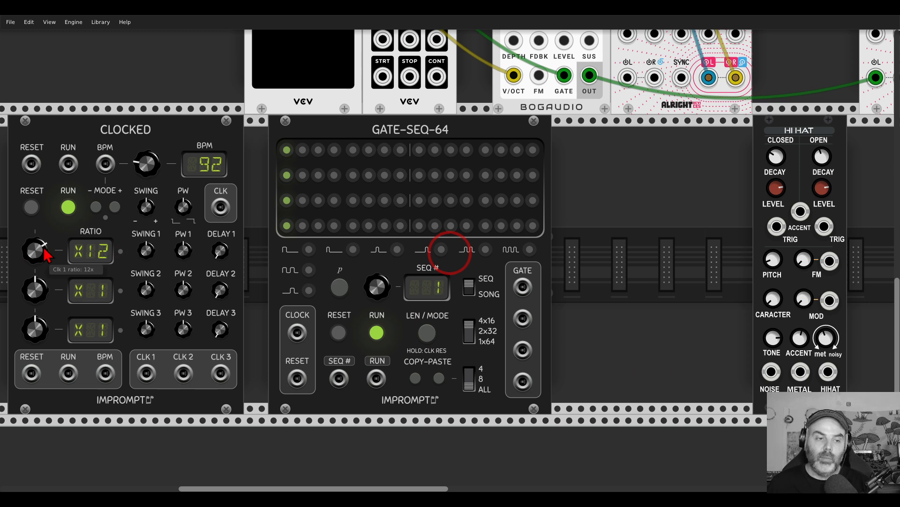
{"action": "scroll", "coordinate": [46, 254], "scroll_direction": "up", "scroll_amount": 1}
{"action": "left_click_drag", "start_coordinate": [45, 271], "coordinate": [45, 262]}
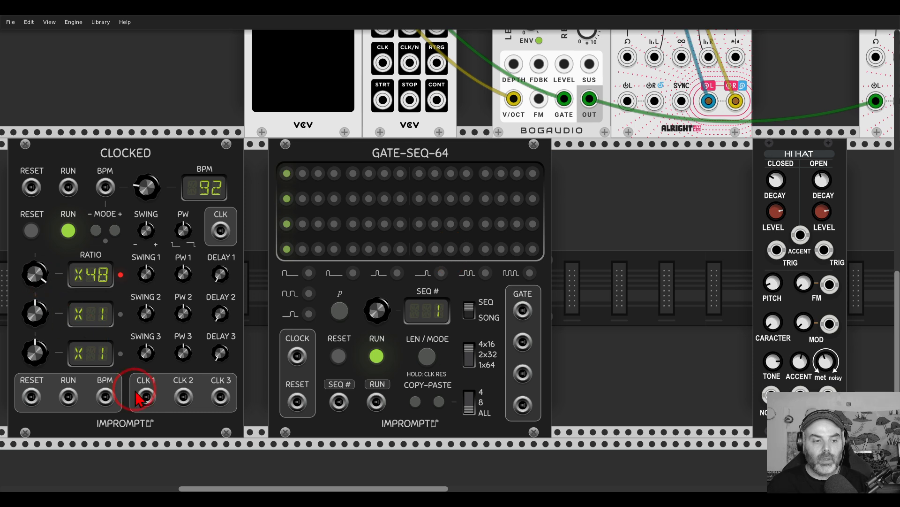
{"action": "left_click_drag", "start_coordinate": [146, 398], "coordinate": [297, 356]}
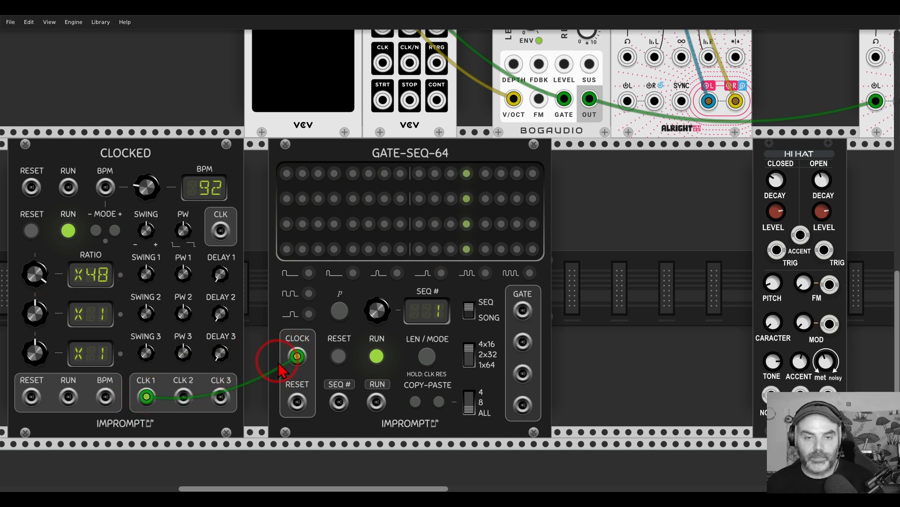
Step: Patch GATE-SEQ-64's first gate output into the Hi Hat's closed trigger input and move both modules flush against Clocked
{"action": "left_click_drag", "start_coordinate": [524, 310], "coordinate": [777, 249]}
{"action": "left_click_drag", "start_coordinate": [507, 161], "coordinate": [470, 150]}
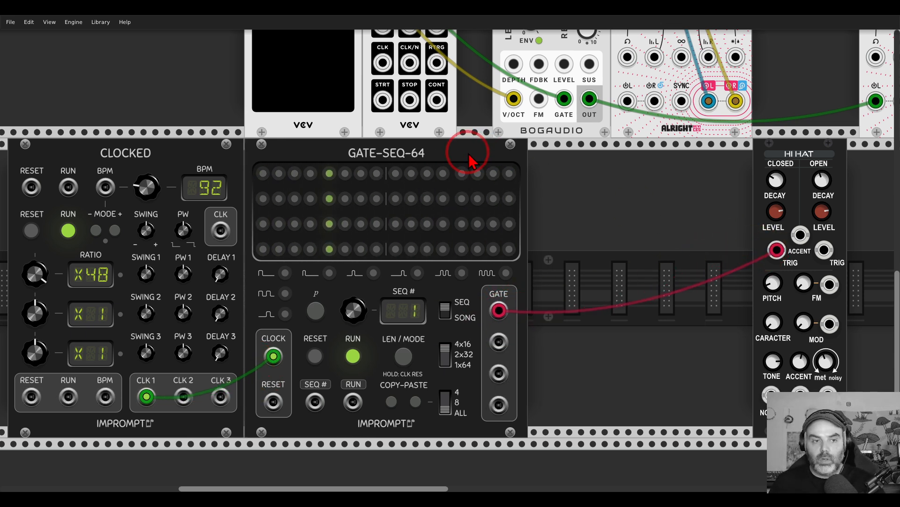
{"action": "left_click_drag", "start_coordinate": [789, 171], "coordinate": [568, 177]}
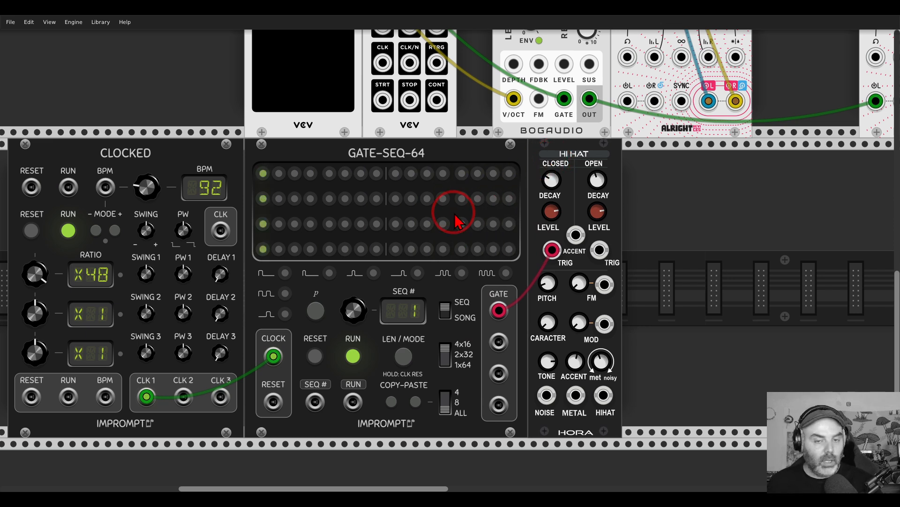
{"action": "scroll", "coordinate": [462, 212], "scroll_direction": "down", "scroll_amount": 2}
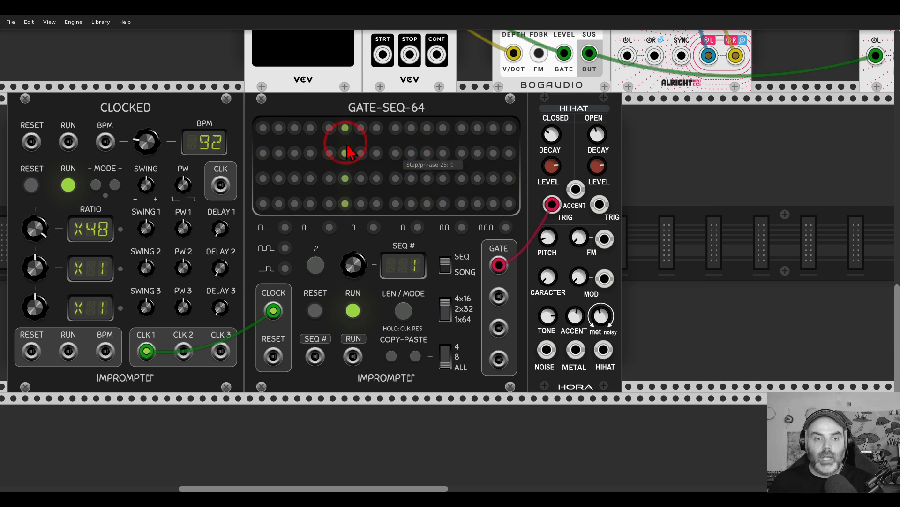
Step: Enable steps 1, 5, 9 and 13 in GATE-SEQ-64's first row
{"action": "left_click", "coordinate": [263, 129]}
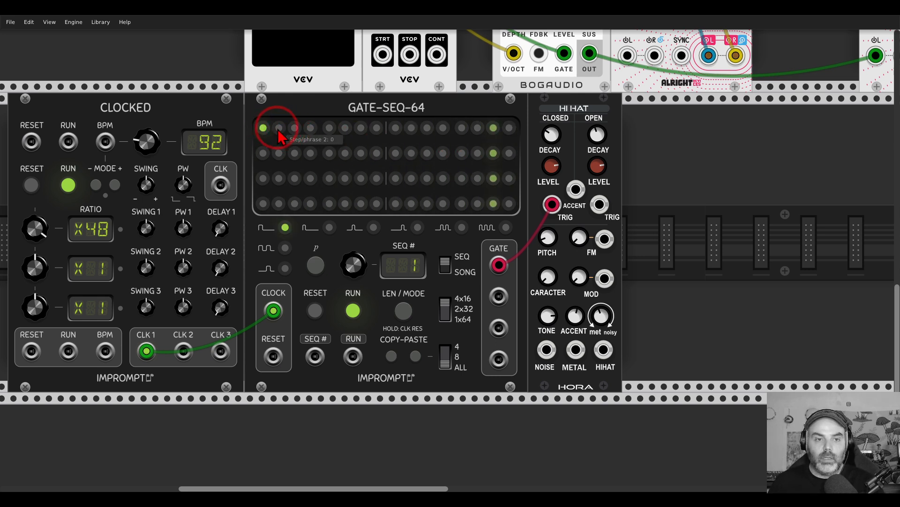
{"action": "left_click", "coordinate": [329, 129]}
{"action": "left_click", "coordinate": [395, 128]}
{"action": "left_click", "coordinate": [462, 128]}
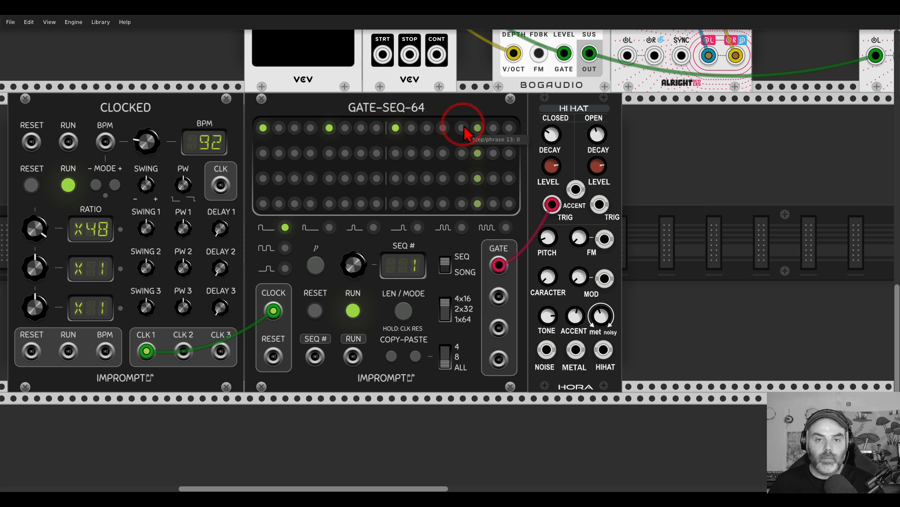
Step: Patch the Hi Hat's HIHAT output up to the modules in the upper rows
{"action": "left_click_drag", "start_coordinate": [604, 349], "coordinate": [637, 60]}
{"action": "scroll", "coordinate": [609, 99], "scroll_direction": "down", "scroll_amount": 9}
{"action": "scroll", "coordinate": [542, 184], "scroll_direction": "down", "scroll_amount": 9}
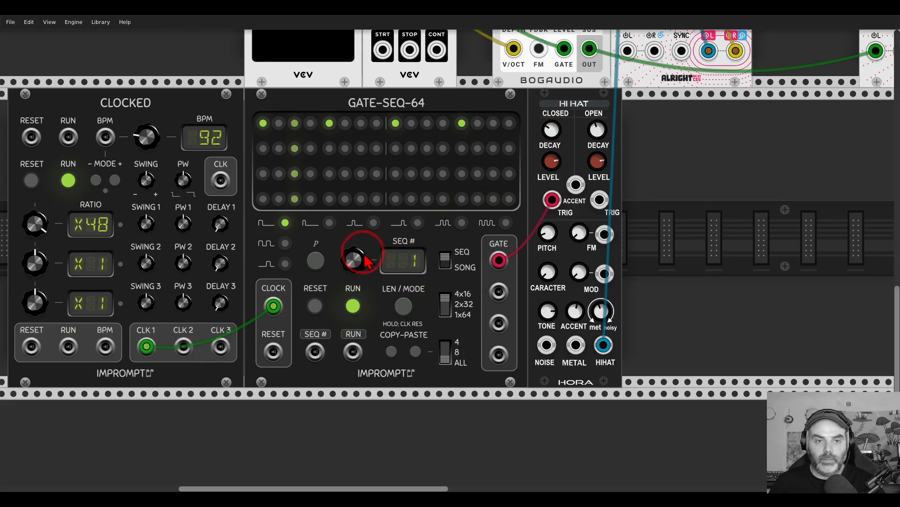
Step: Enable steps 3, 7, 11 and 15 in GATE-SEQ-64's first row
{"action": "left_click", "coordinate": [295, 123]}
{"action": "left_click", "coordinate": [362, 124]}
{"action": "left_click", "coordinate": [427, 123]}
{"action": "left_click", "coordinate": [493, 123]}
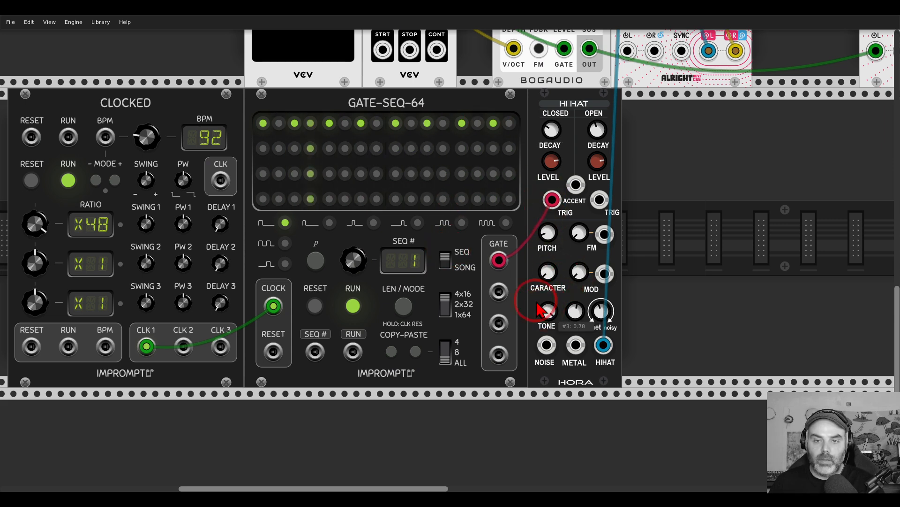
Step: Enable the remaining even steps in GATE-SEQ-64's first row and give step 10 the three-pulse gate type
{"action": "left_click_drag", "start_coordinate": [278, 123], "coordinate": [513, 124]}
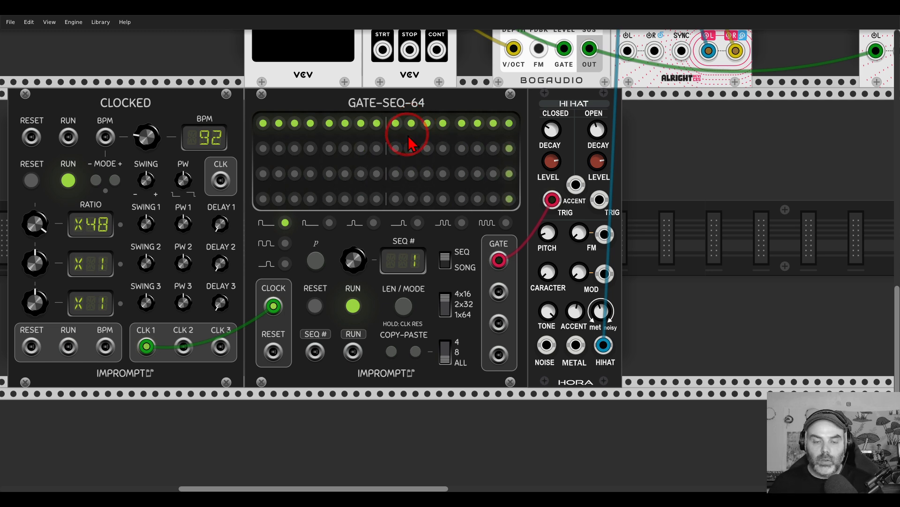
{"action": "left_click", "coordinate": [412, 123]}
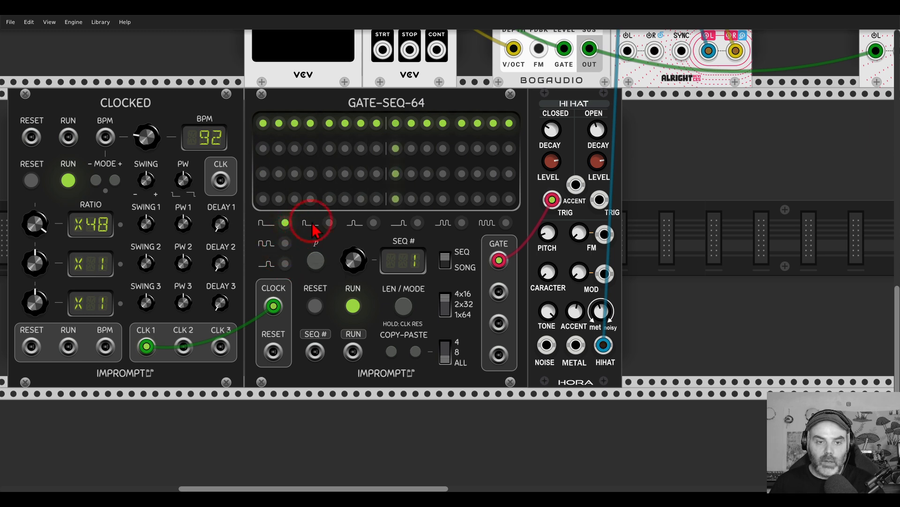
{"action": "left_click", "coordinate": [508, 223]}
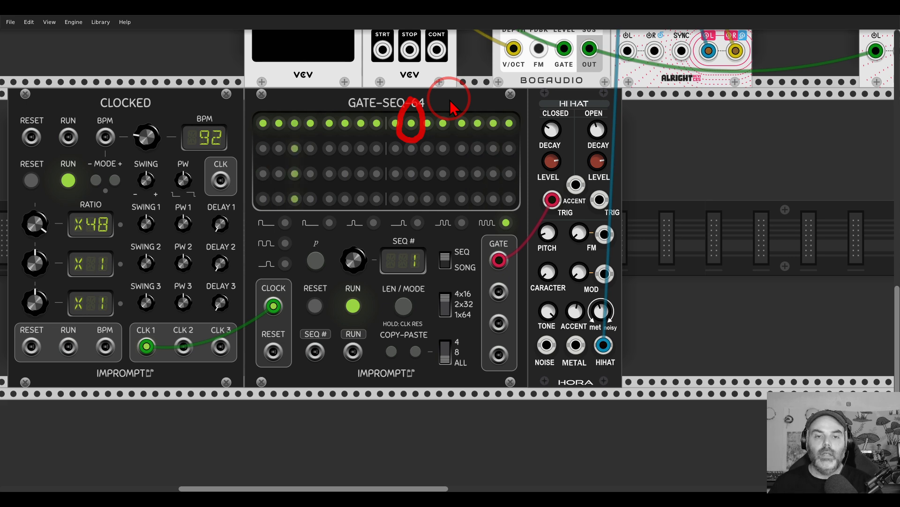
Step: Search the library for "fm", add the Bogaudio FM-OP and place it directly after the Hi Hat
{"action": "right_click", "coordinate": [718, 231]}
{"action": "type", "text": "fm"}
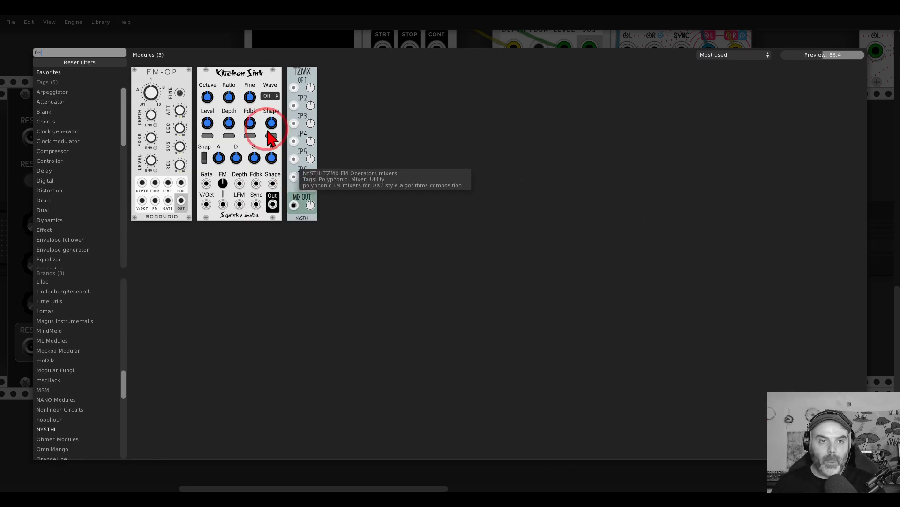
{"action": "left_click", "coordinate": [180, 83]}
{"action": "left_click_drag", "start_coordinate": [245, 89], "coordinate": [629, 183]}
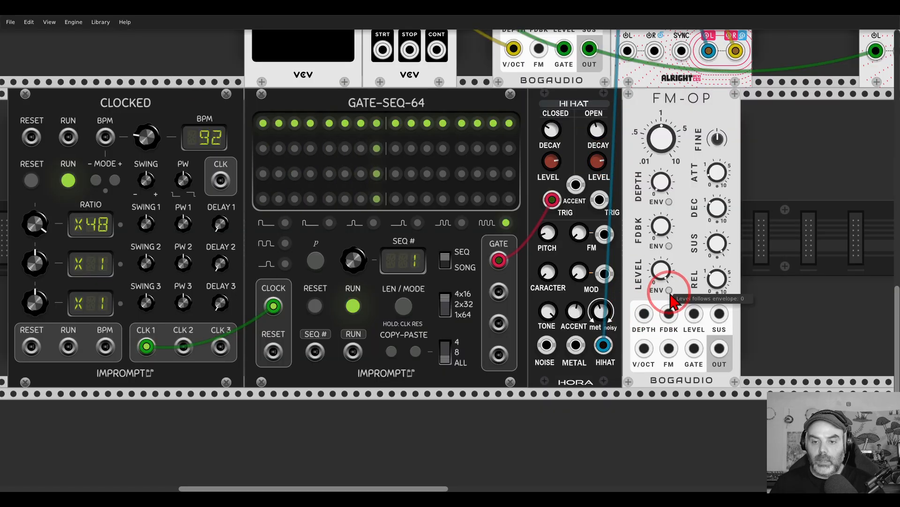
Step: Make FM-OP's level follow its envelope, patch GATE-SEQ-64's second gate output into its gate input, and lower the Hi Hat's closed level to about 0.43
{"action": "left_click_drag", "start_coordinate": [716, 245], "coordinate": [716, 262]}
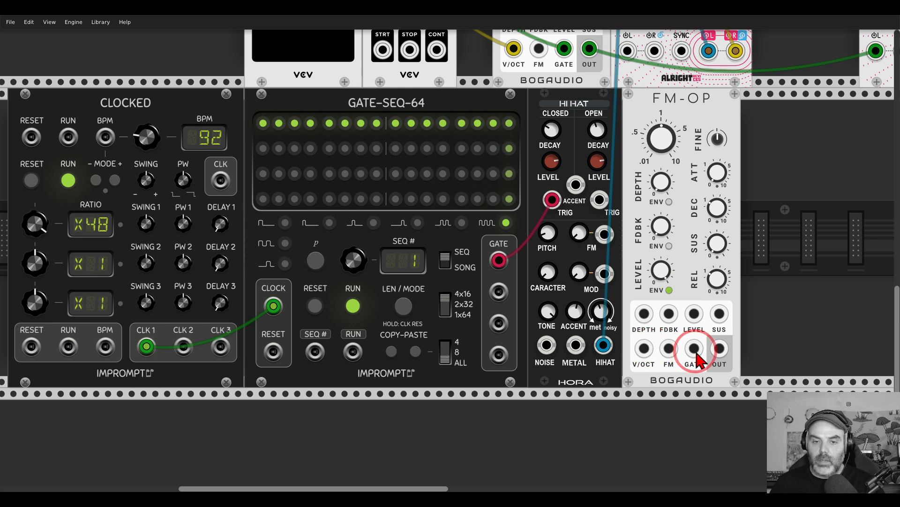
{"action": "left_click_drag", "start_coordinate": [694, 348], "coordinate": [498, 291]}
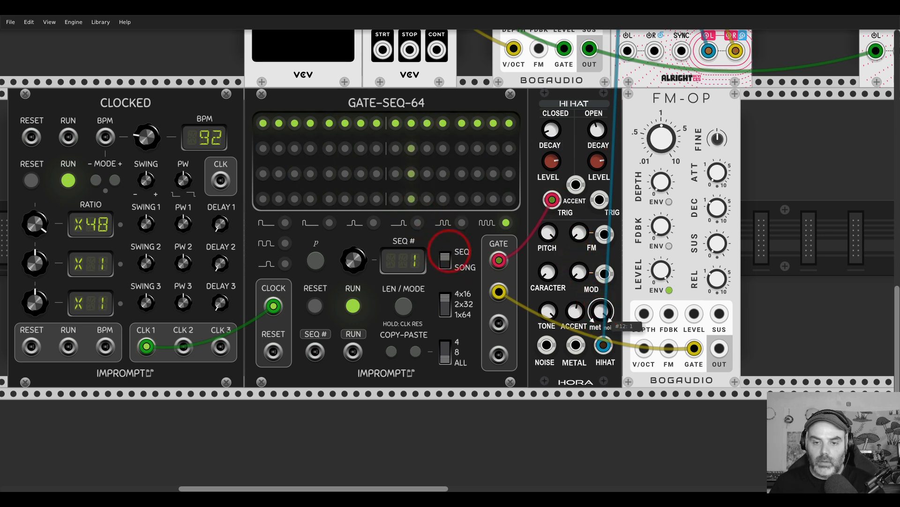
{"action": "left_click_drag", "start_coordinate": [554, 164], "coordinate": [553, 262]}
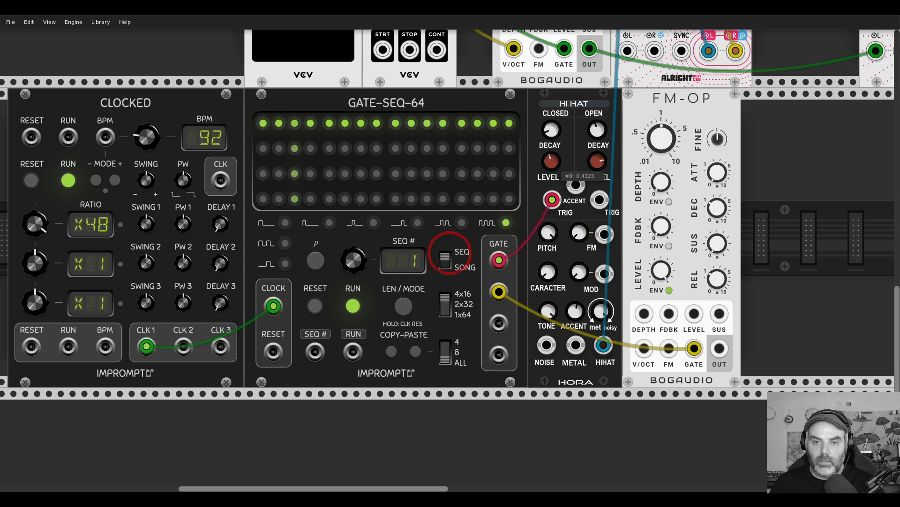
Step: Move FM-OP away from the Hi Hat, search the library for "addr" and add the Bogaudio ADDR-SEQ between them
{"action": "left_click_drag", "start_coordinate": [666, 108], "coordinate": [723, 115]}
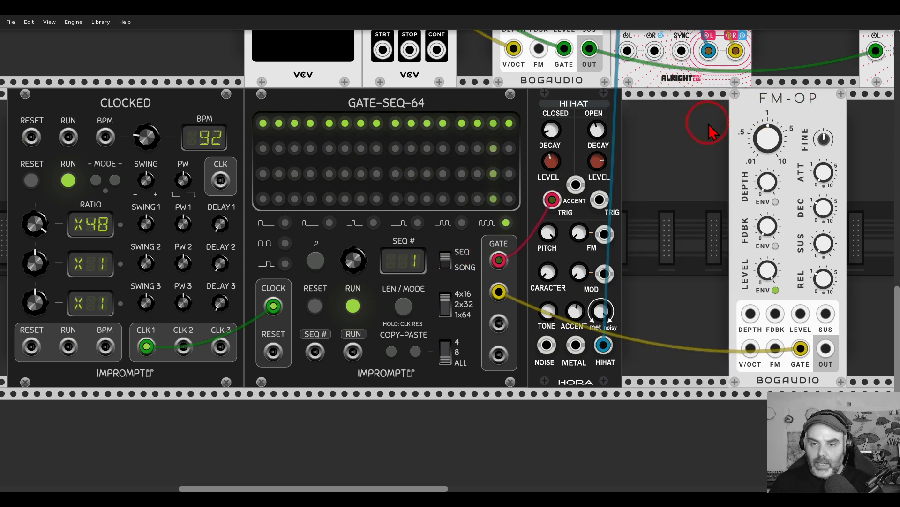
{"action": "right_click", "coordinate": [688, 145]}
{"action": "type", "text": "addr"}
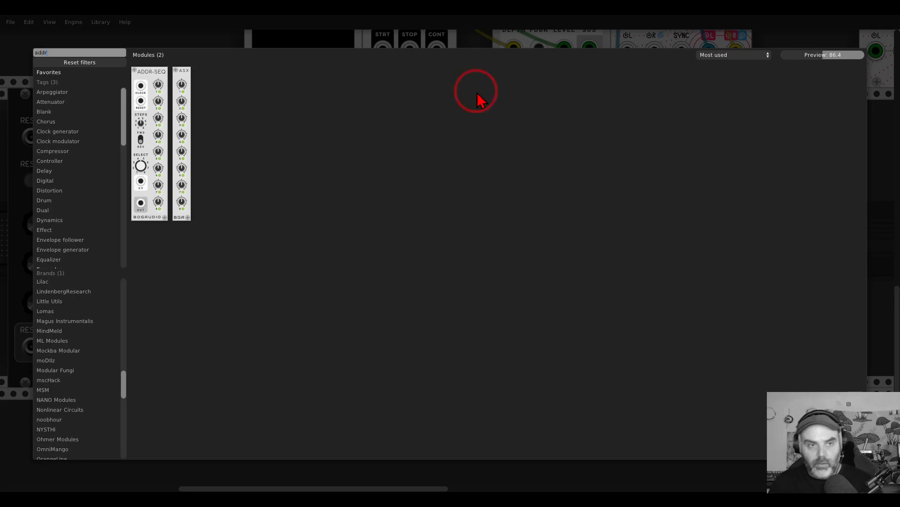
{"action": "left_click", "coordinate": [156, 79]}
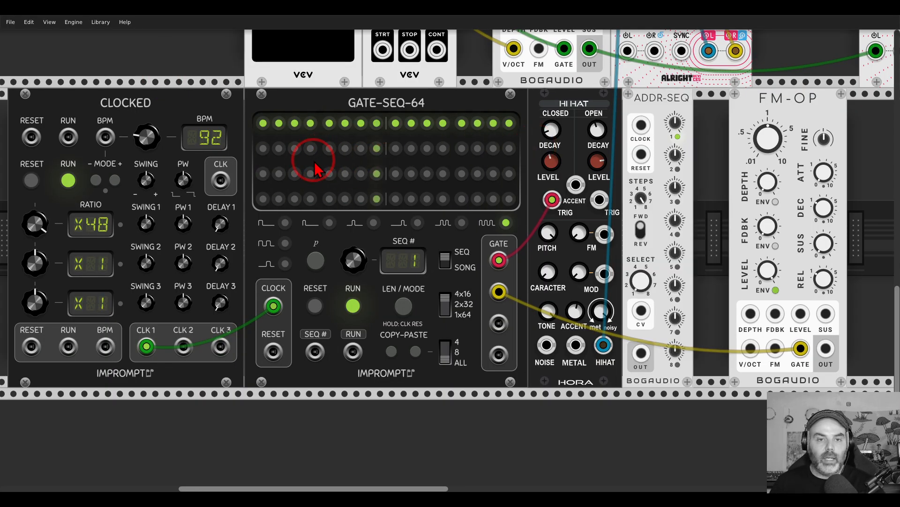
Step: Enable steps 1, 5, 7, 11 and 14 in GATE-SEQ-64's second row and lower ADDR-SEQ's number of steps
{"action": "left_click", "coordinate": [263, 149]}
{"action": "left_click", "coordinate": [329, 149]}
{"action": "left_click", "coordinate": [361, 148]}
{"action": "left_click", "coordinate": [427, 148]}
{"action": "left_click", "coordinate": [477, 148]}
{"action": "left_click_drag", "start_coordinate": [642, 198], "coordinate": [641, 244]}
Step: Move FM-OP further away, search the library for "jw" and add the JW-Modules Quantizer directly after ADDR-SEQ
{"action": "left_click_drag", "start_coordinate": [709, 207], "coordinate": [570, 177]}
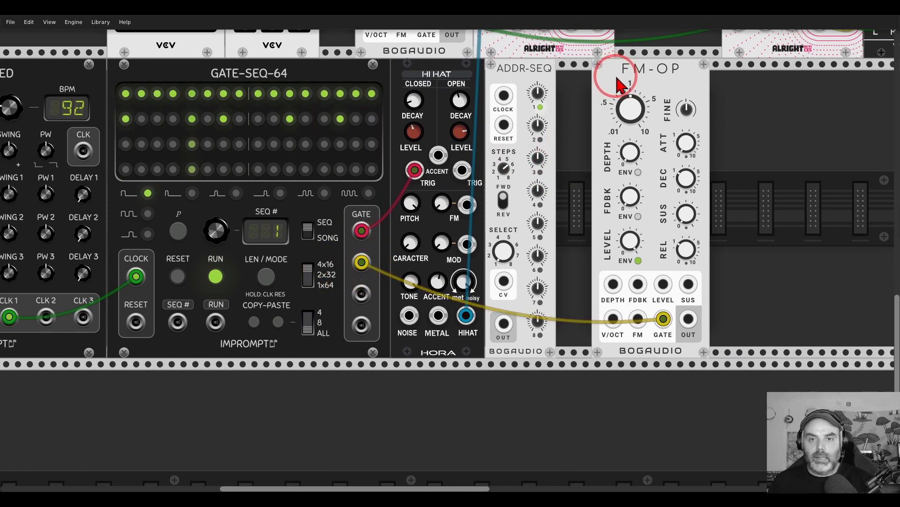
{"action": "left_click_drag", "start_coordinate": [617, 77], "coordinate": [658, 81]}
{"action": "scroll", "coordinate": [658, 80], "scroll_direction": "up", "scroll_amount": 1}
{"action": "right_click", "coordinate": [610, 123]}
{"action": "key", "text": "BackSpace"}
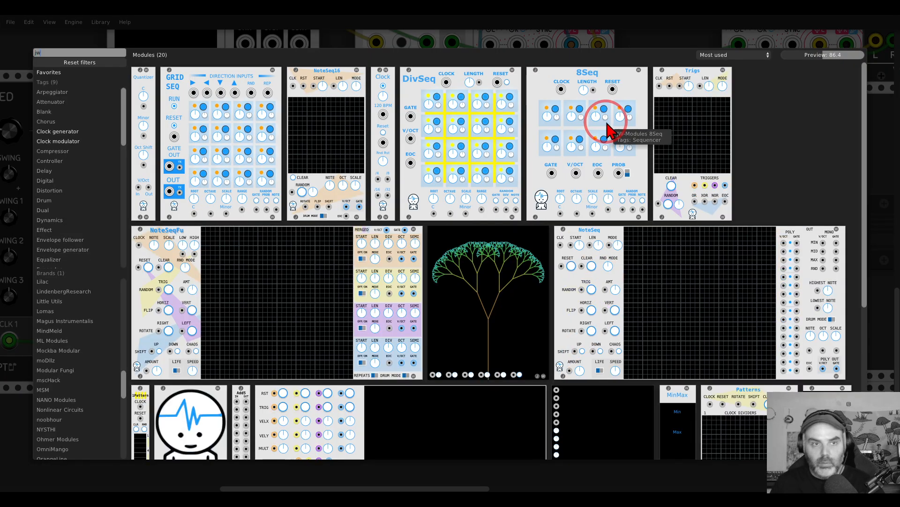
{"action": "key", "text": "Escape"}
{"action": "left_click_drag", "start_coordinate": [566, 165], "coordinate": [578, 76]}
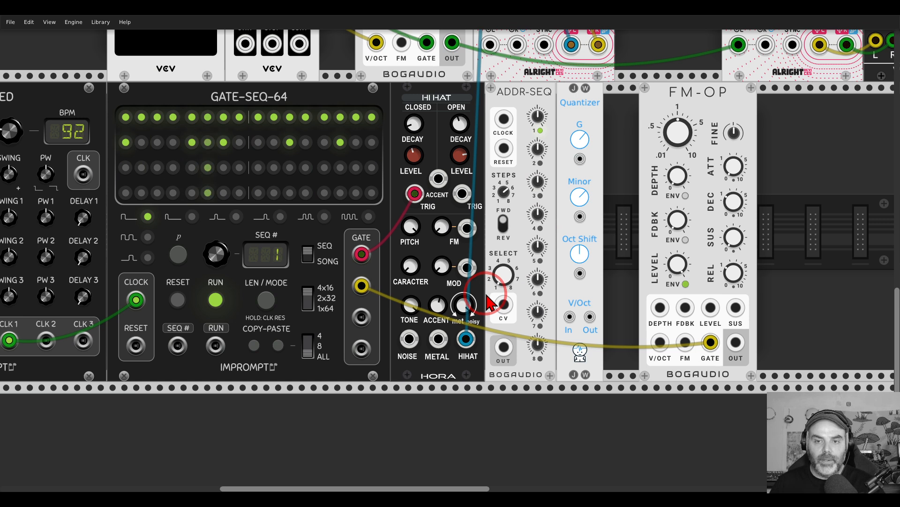
Step: Patch GATE-SEQ-64's second gate output into ADDR-SEQ's clock and ADDR-SEQ's output into Quantizer's V/Oct input
{"action": "mouse_move", "coordinate": [502, 273]}
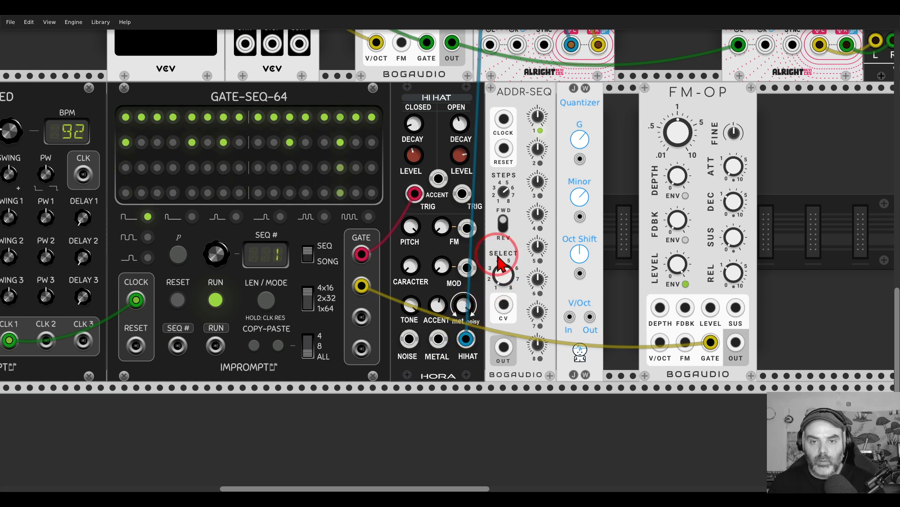
{"action": "left_click_drag", "start_coordinate": [504, 118], "coordinate": [361, 285]}
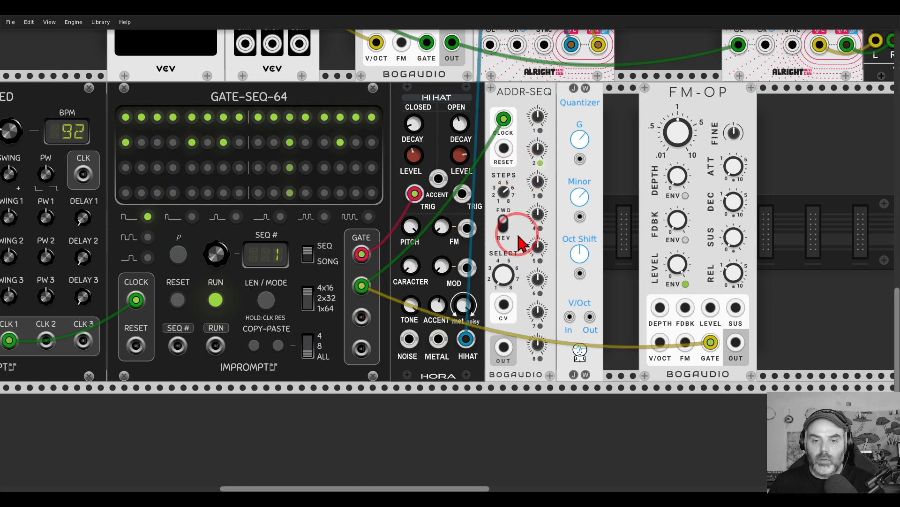
{"action": "left_click_drag", "start_coordinate": [504, 347], "coordinate": [570, 317]}
Step: Set ADDR-SEQ's output range to 0V-1V
{"action": "right_click", "coordinate": [516, 101]}
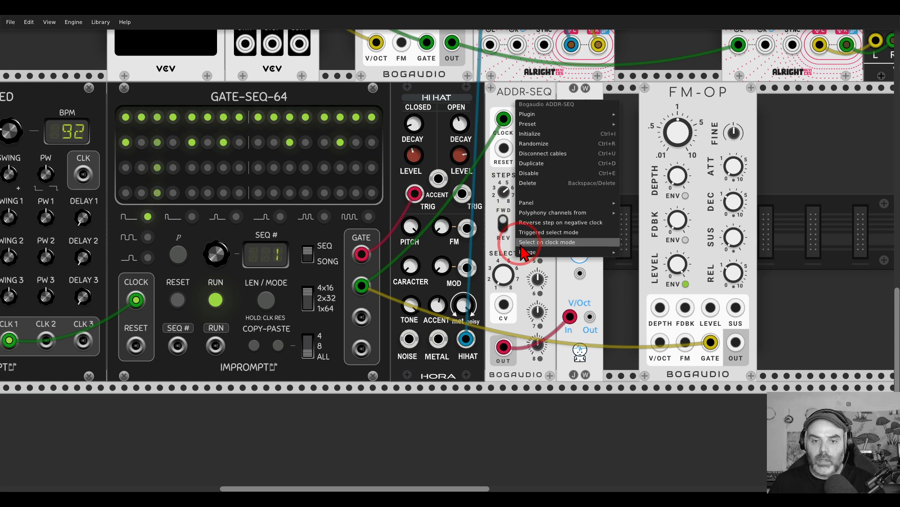
{"action": "mouse_move", "coordinate": [526, 253]}
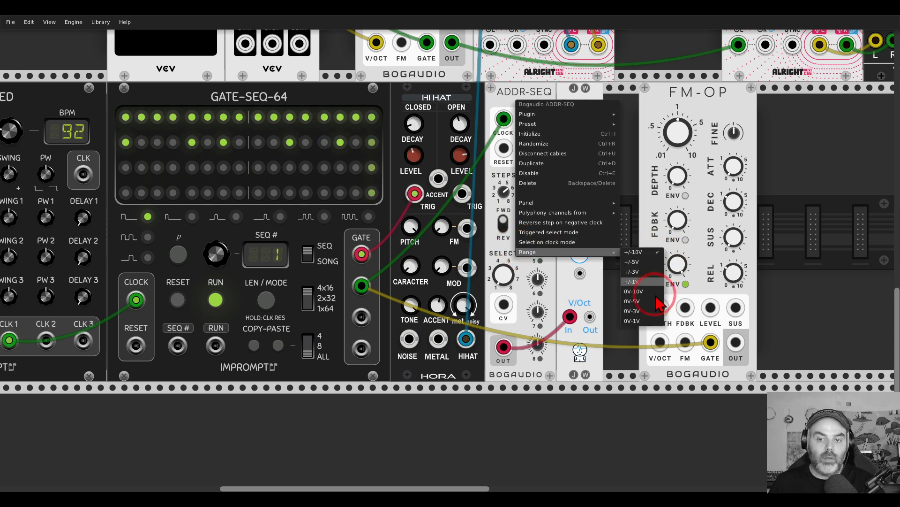
{"action": "left_click", "coordinate": [635, 321]}
Step: Patch Quantizer's V/Oct output into FM-OP's V/Oct input and FM-OP's output into MixMaster track 4
{"action": "left_click_drag", "start_coordinate": [590, 317], "coordinate": [660, 343]}
{"action": "left_click_drag", "start_coordinate": [736, 342], "coordinate": [529, 68]}
{"action": "scroll", "coordinate": [597, 172], "scroll_direction": "down", "scroll_amount": 10}
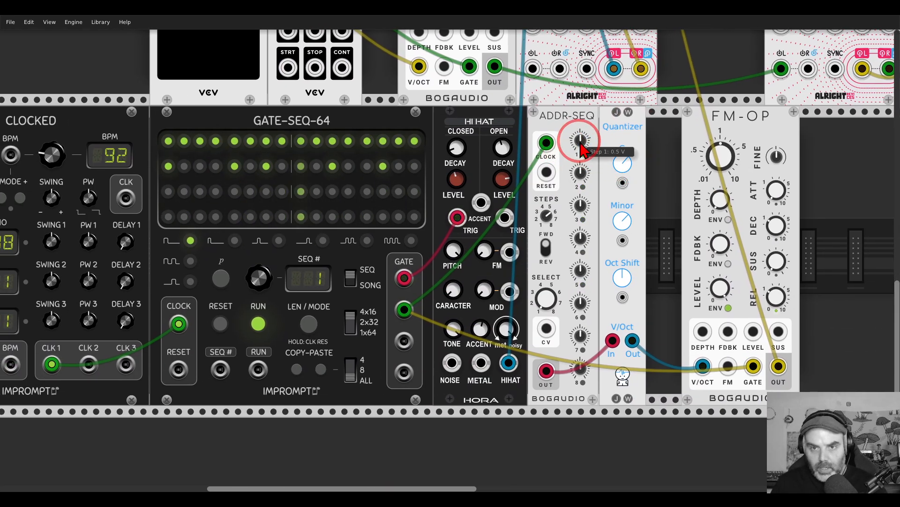
Step: Adjust the voltages of ADDR-SEQ's steps 3, 4 and 5
{"action": "left_click_drag", "start_coordinate": [581, 206], "coordinate": [581, 188]}
{"action": "left_click_drag", "start_coordinate": [581, 238], "coordinate": [580, 329]}
{"action": "left_click_drag", "start_coordinate": [581, 271], "coordinate": [580, 199]}
{"action": "mouse_move", "coordinate": [582, 271]}
{"action": "left_mouse_down"}
{"action": "mouse_move", "coordinate": [582, 286]}
{"action": "mouse_move", "coordinate": [582, 273]}
{"action": "left_mouse_up"}
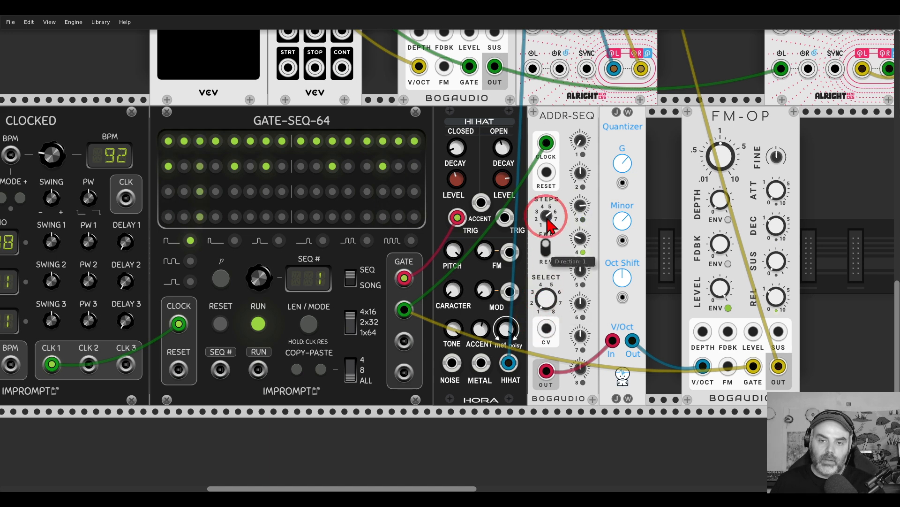
Step: Raise ADDR-SEQ's length to 8 steps and enable steps 9, 13 and 16 in GATE-SEQ-64's second row
{"action": "left_click_drag", "start_coordinate": [547, 213], "coordinate": [549, 203]}
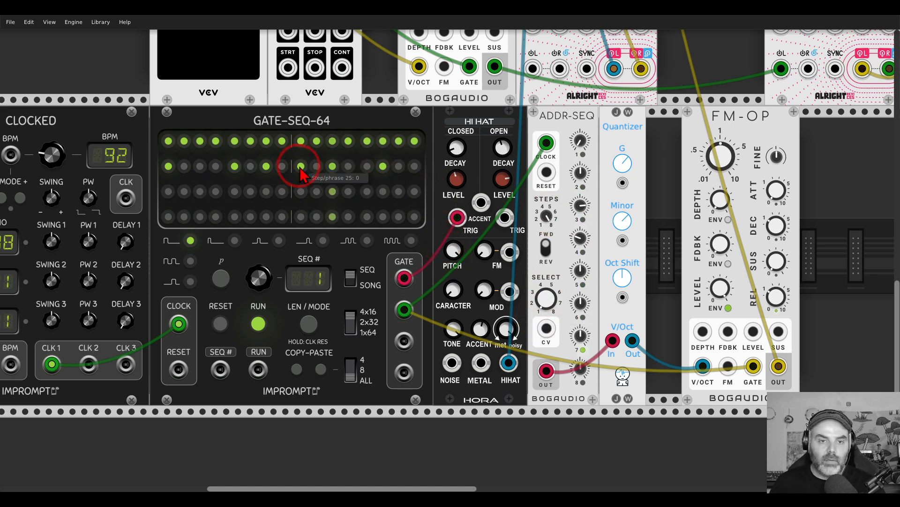
{"action": "left_click", "coordinate": [367, 166]}
{"action": "left_click", "coordinate": [415, 167]}
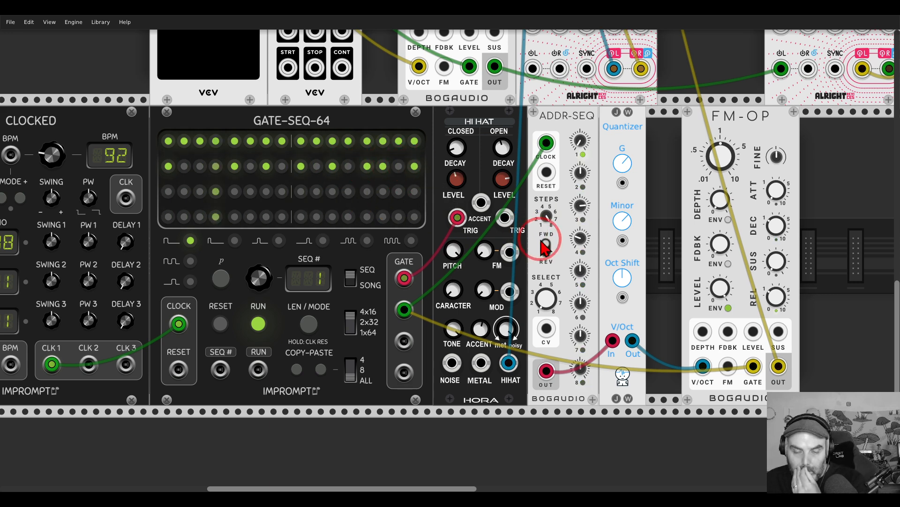
Step: Randomize ADDR-SEQ, restore its step count and select settings to their defaults, and lower step 1's voltage
{"action": "key", "text": "ctrl+r"}
{"action": "double_click", "coordinate": [549, 220]}
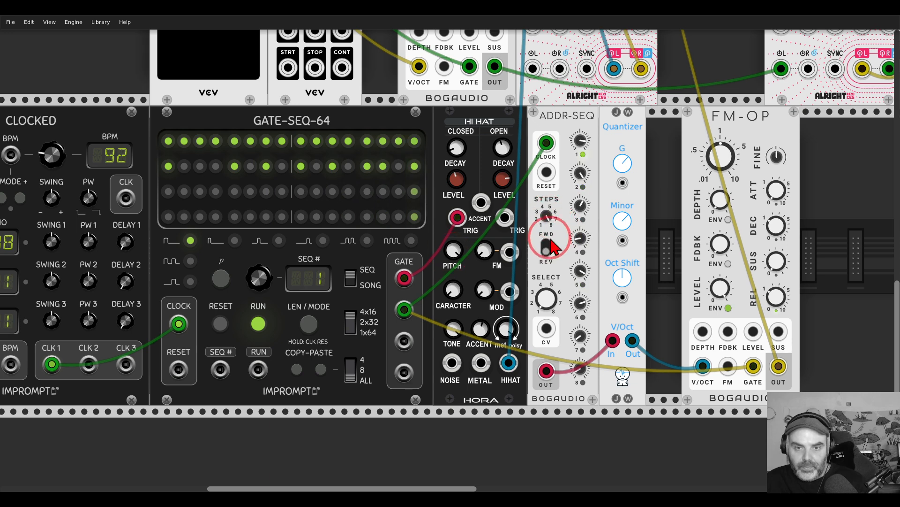
{"action": "double_click", "coordinate": [549, 297]}
{"action": "left_click_drag", "start_coordinate": [581, 141], "coordinate": [582, 226]}
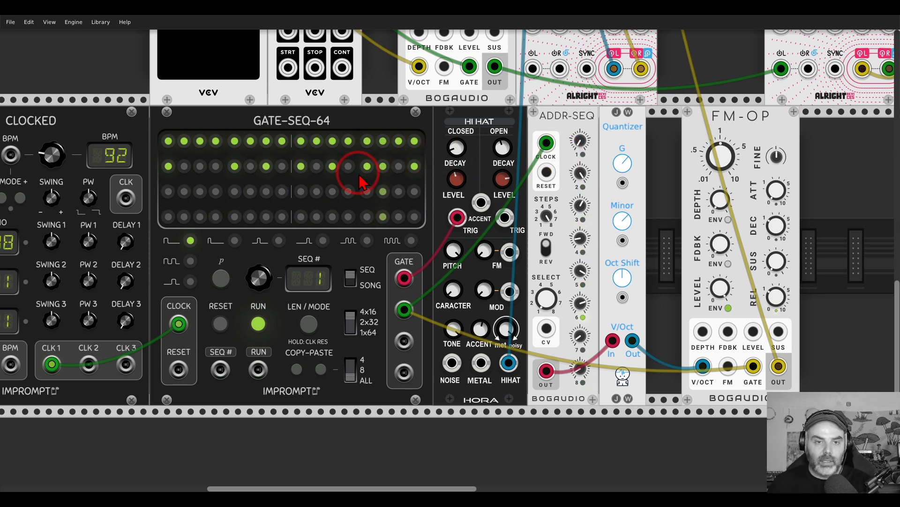
Step: Try the two-pulse gate type on step 13 of GATE-SEQ-64's second row, settling on the three-pulse type
{"action": "left_click", "coordinate": [368, 240]}
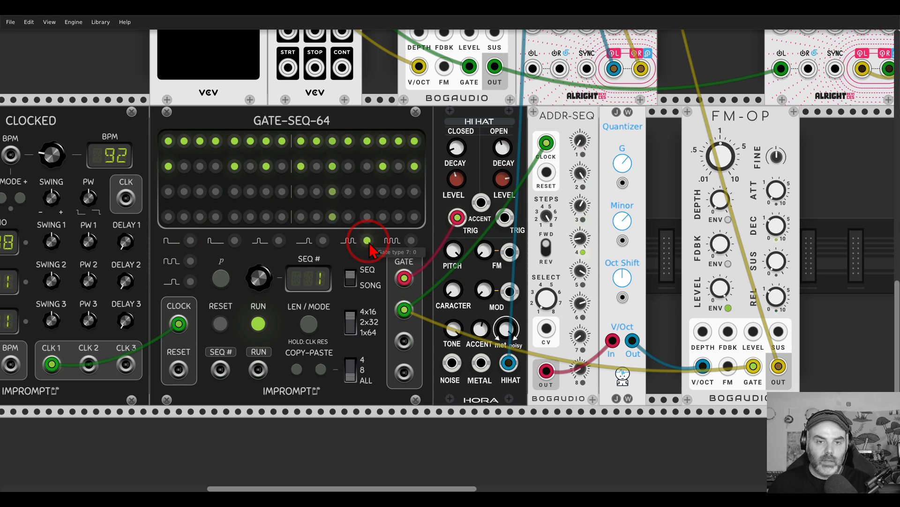
{"action": "left_click", "coordinate": [411, 240]}
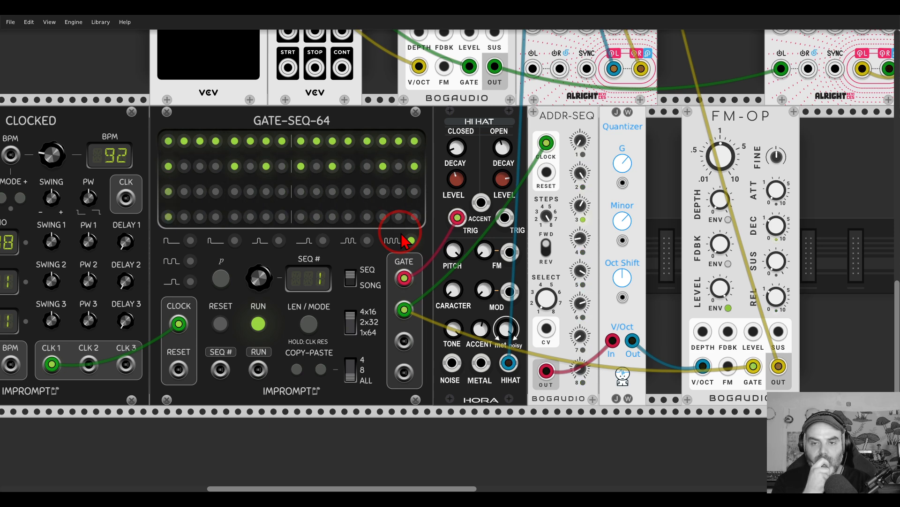
Step: Repatch ADDR-SEQ's clock input to Clocked's CLK 2 output and set Clocked's second ratio to x4
{"action": "left_click_drag", "start_coordinate": [545, 144], "coordinate": [543, 164]}
{"action": "left_click_drag", "start_coordinate": [545, 144], "coordinate": [88, 363]}
{"action": "scroll", "coordinate": [80, 322], "scroll_direction": "left", "scroll_amount": 3}
{"action": "left_click_drag", "start_coordinate": [11, 264], "coordinate": [62, 265]}
Step: Patch Clocked's reset output into the reset inputs of GATE-SEQ-64 and ADDR-SEQ, and trigger a reset
{"action": "left_click_drag", "start_coordinate": [43, 346], "coordinate": [285, 349]}
{"action": "left_click_drag", "start_coordinate": [652, 152], "coordinate": [43, 345]}
{"action": "left_click", "coordinate": [42, 178]}
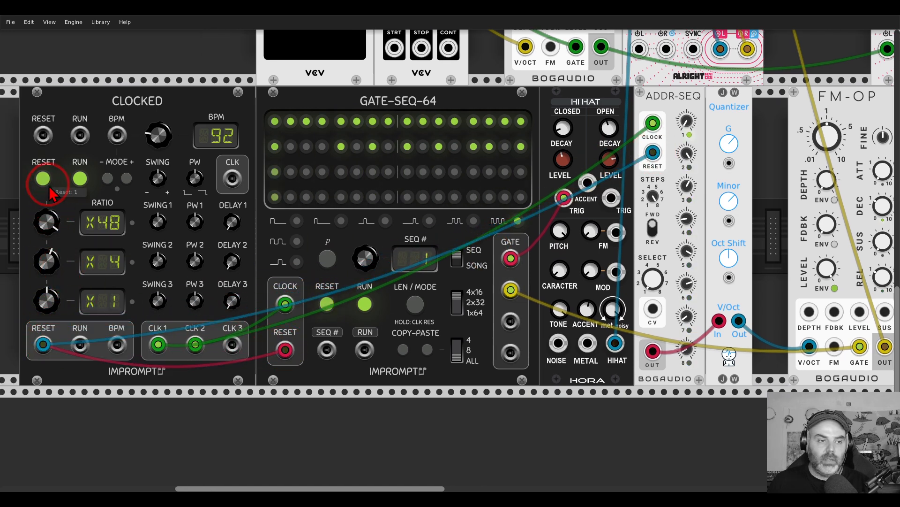
Step: Set FM-OP's release to about 0.67 s, its attack to about 0.008 s and its feedback to about 15.5%
{"action": "left_click_drag", "start_coordinate": [586, 344], "coordinate": [576, 358]}
{"action": "left_click_drag", "start_coordinate": [769, 223], "coordinate": [672, 255]}
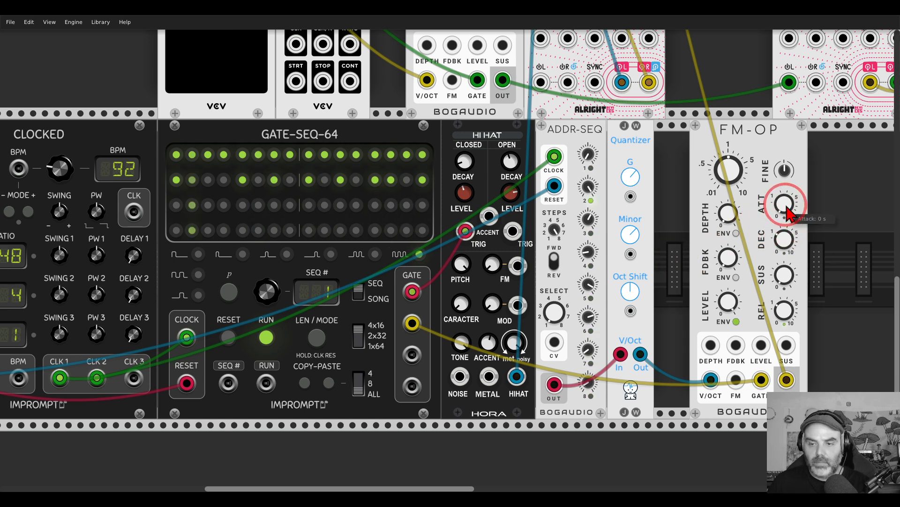
{"action": "left_click_drag", "start_coordinate": [786, 301], "coordinate": [785, 200]}
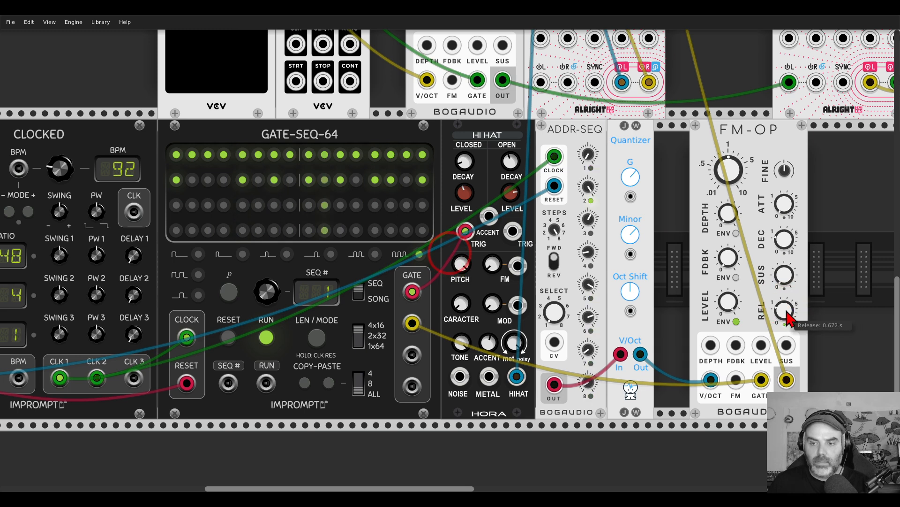
{"action": "left_click_drag", "start_coordinate": [787, 204], "coordinate": [786, 202]}
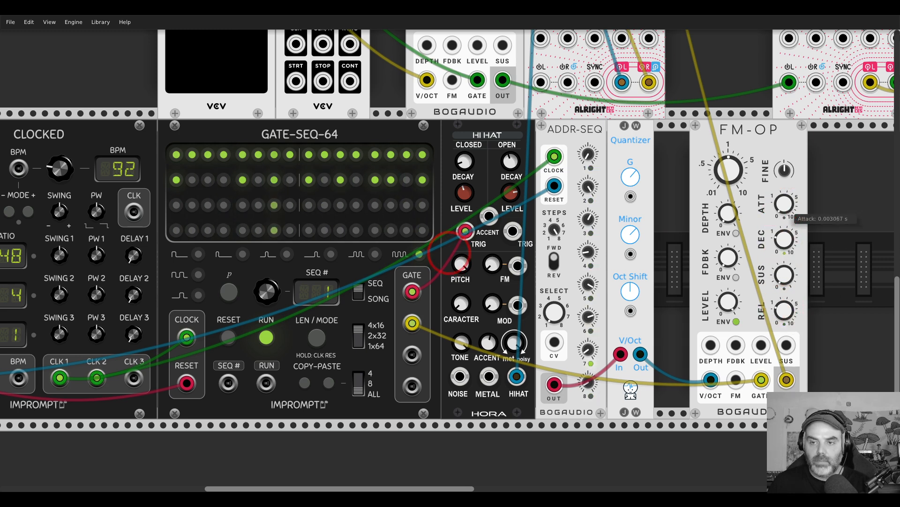
{"action": "left_click", "coordinate": [790, 216]}
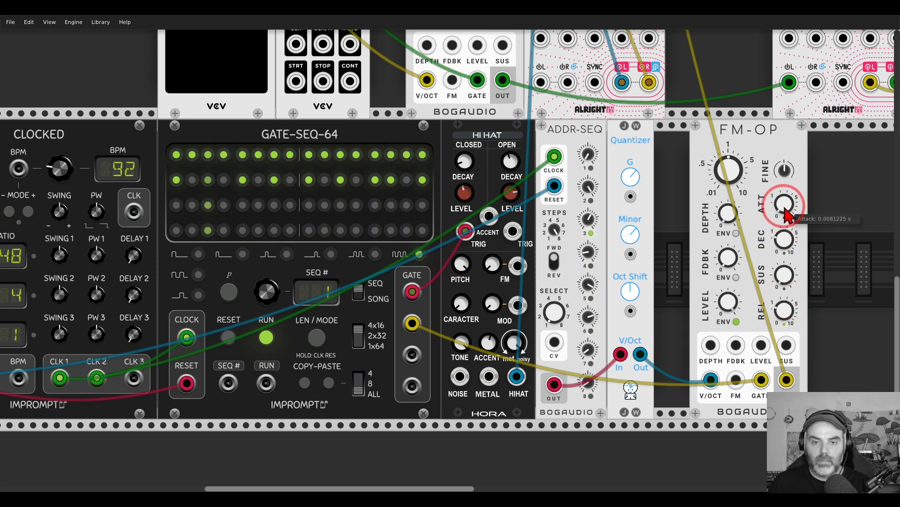
{"action": "left_click_drag", "start_coordinate": [730, 259], "coordinate": [731, 212]}
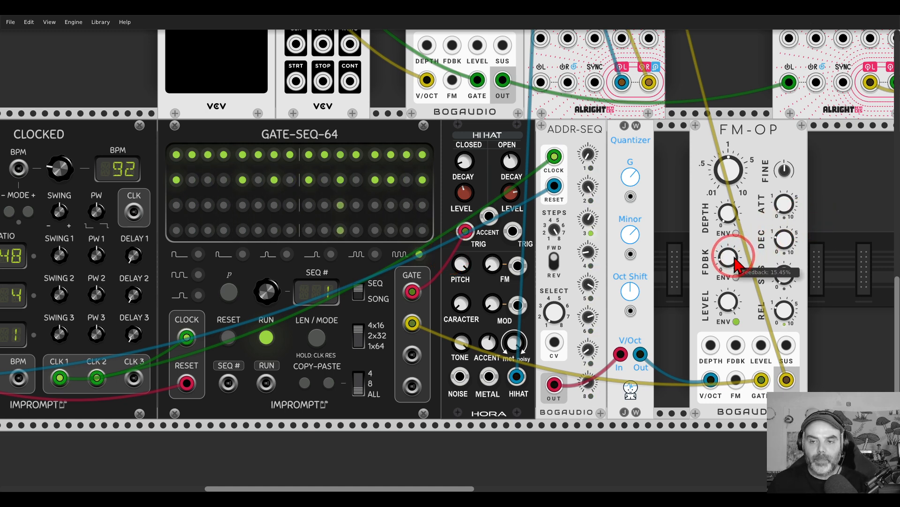
Step: Make room and duplicate FM-OP, give the copy the same pitch and gate signals, and patch its output into the original's FM input
{"action": "left_click_drag", "start_coordinate": [671, 212], "coordinate": [492, 217]}
{"action": "left_click_drag", "start_coordinate": [547, 155], "coordinate": [669, 158]}
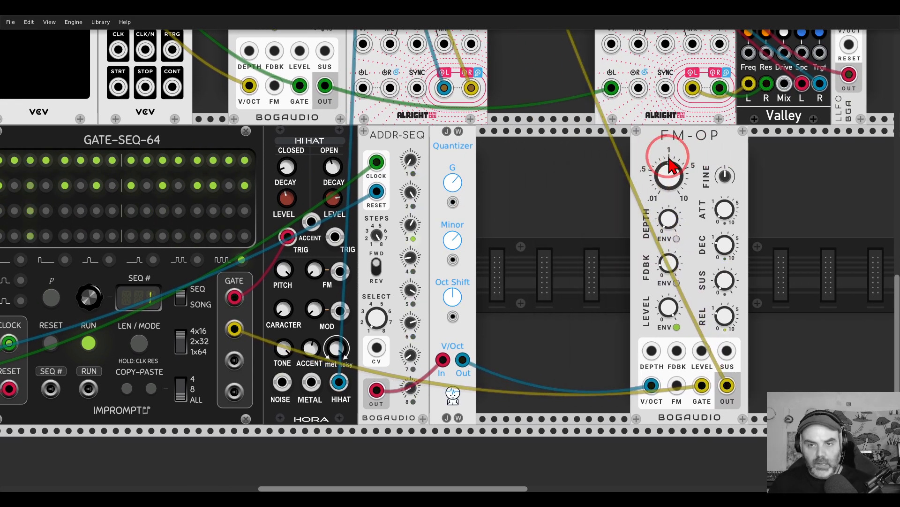
{"action": "key", "text": "ctrl+d"}
{"action": "left_click_drag", "start_coordinate": [652, 386], "coordinate": [535, 387]}
{"action": "left_click_drag", "start_coordinate": [701, 386], "coordinate": [677, 385]}
Step: Set the modulating FM-OP's frequency ratio to 2 and the original FM-OP's FM depth to about 8.7%
{"action": "right_click", "coordinate": [551, 176]}
{"action": "type", "text": "2"}
{"action": "key", "text": "Return"}
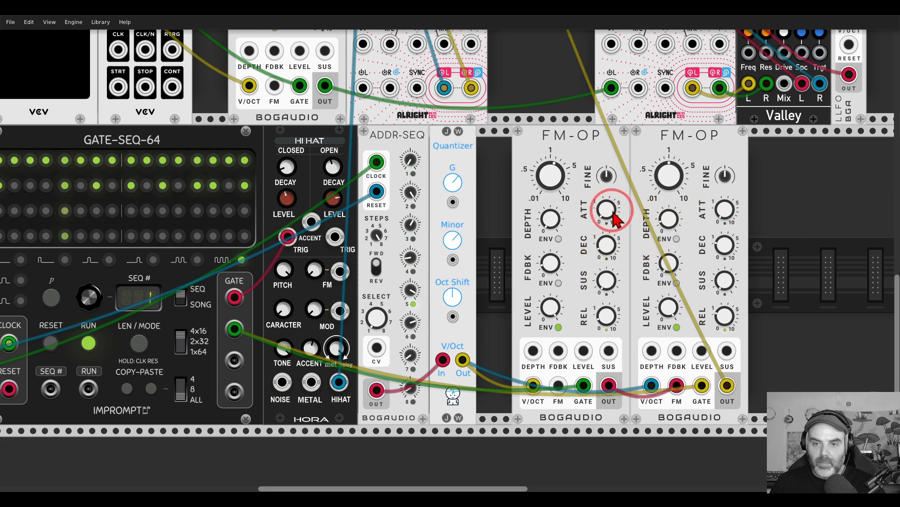
{"action": "left_click_drag", "start_coordinate": [671, 223], "coordinate": [671, 231]}
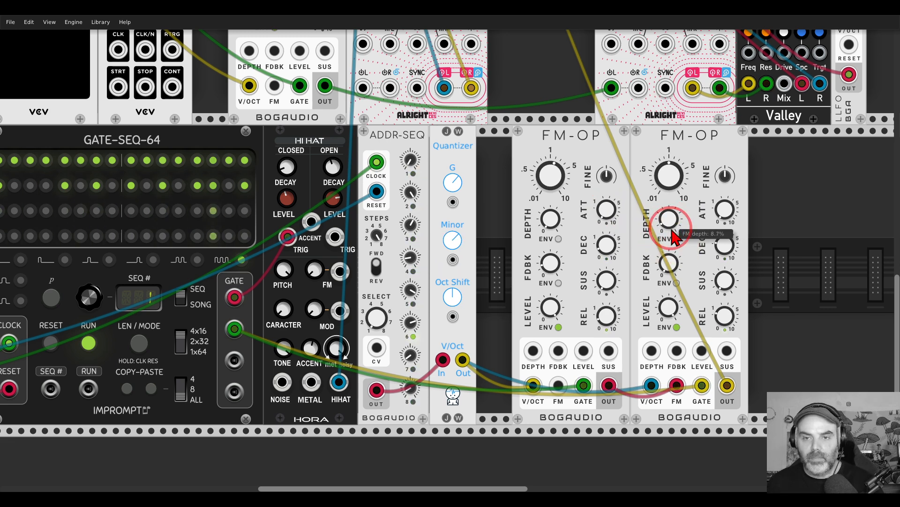
Step: Move Quantizer away from ADDR-SEQ so it sits directly against the modulating FM-OP
{"action": "left_click_drag", "start_coordinate": [526, 95], "coordinate": [695, 94]}
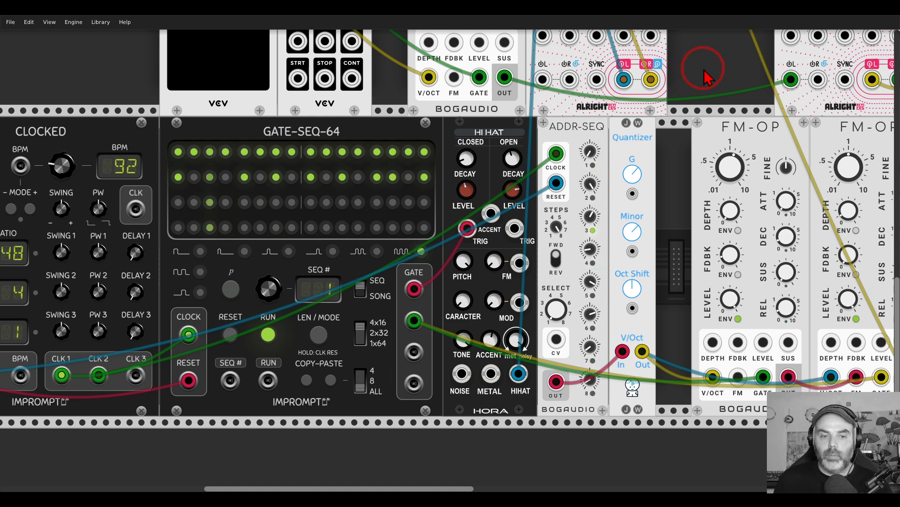
{"action": "scroll", "coordinate": [589, 89], "scroll_direction": "down", "scroll_amount": 2}
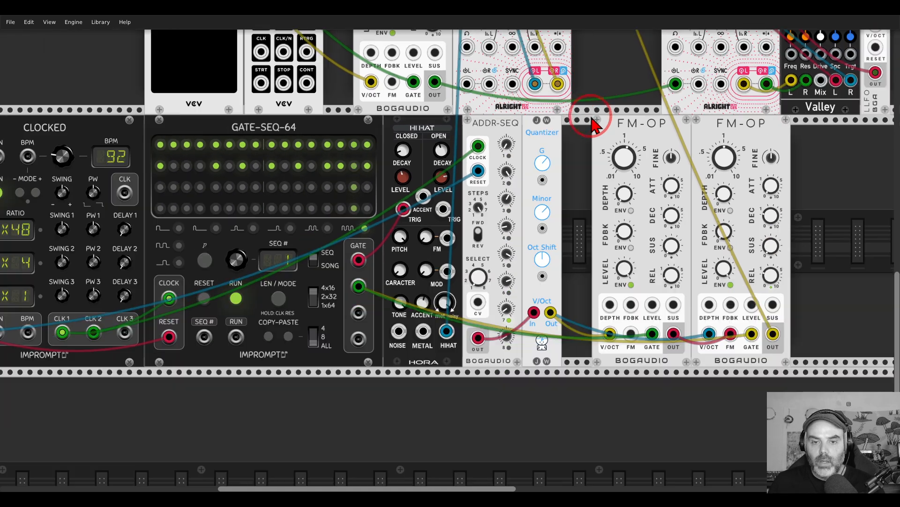
{"action": "left_click_drag", "start_coordinate": [544, 128], "coordinate": [581, 133]}
Step: Search the library for "sampl" and add the Mockba Modular SHEight directly before MixMaster
{"action": "left_click_drag", "start_coordinate": [611, 105], "coordinate": [604, 296]}
{"action": "scroll", "coordinate": [604, 303], "scroll_direction": "up", "scroll_amount": 5}
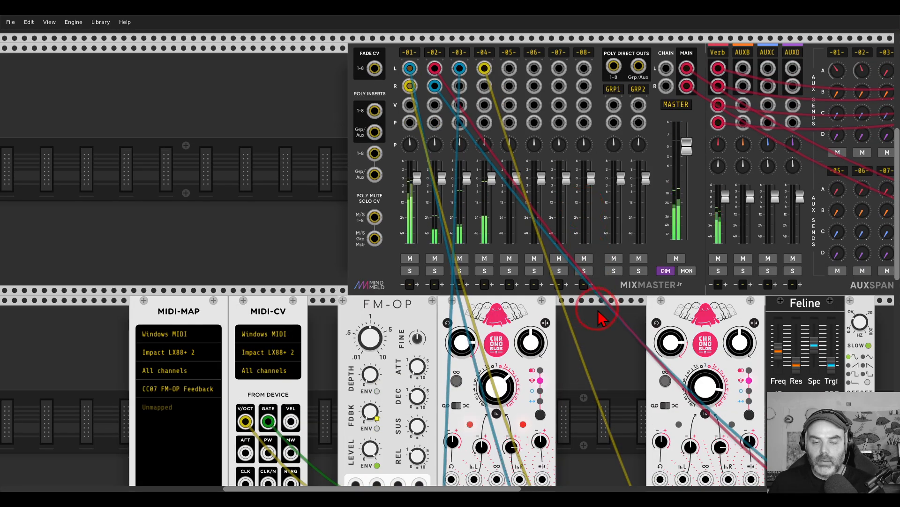
{"action": "right_click", "coordinate": [602, 319]}
{"action": "type", "text": "jw"}
{"action": "key", "text": "BackSpace"}
{"action": "key", "text": "BackSpace"}
{"action": "type", "text": "sampl"}
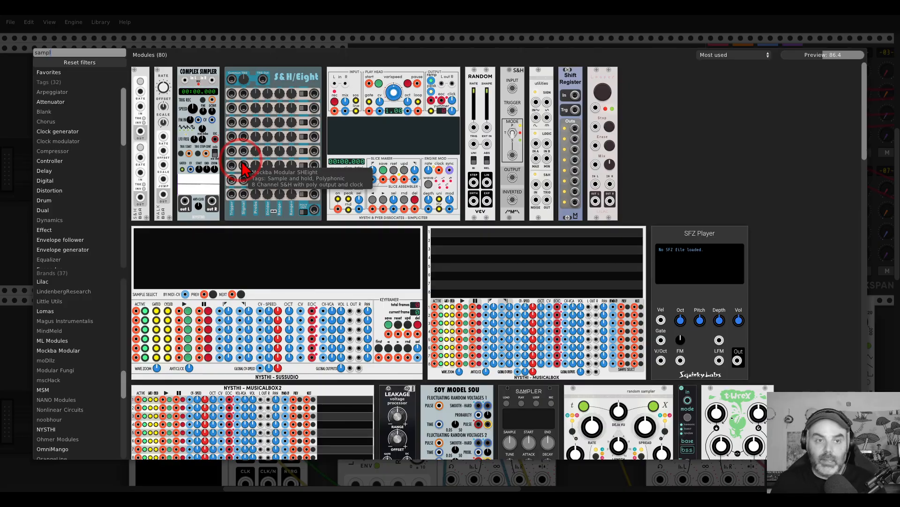
{"action": "left_click_drag", "start_coordinate": [239, 141], "coordinate": [263, 160]}
Step: Patch Clocked's CLK 2 into S&H/Eight's common trigger and S&H/Eight's first output into MixMaster track 3's pan input
{"action": "left_click_drag", "start_coordinate": [201, 64], "coordinate": [204, 490]}
{"action": "left_click_drag", "start_coordinate": [189, 301], "coordinate": [80, 429]}
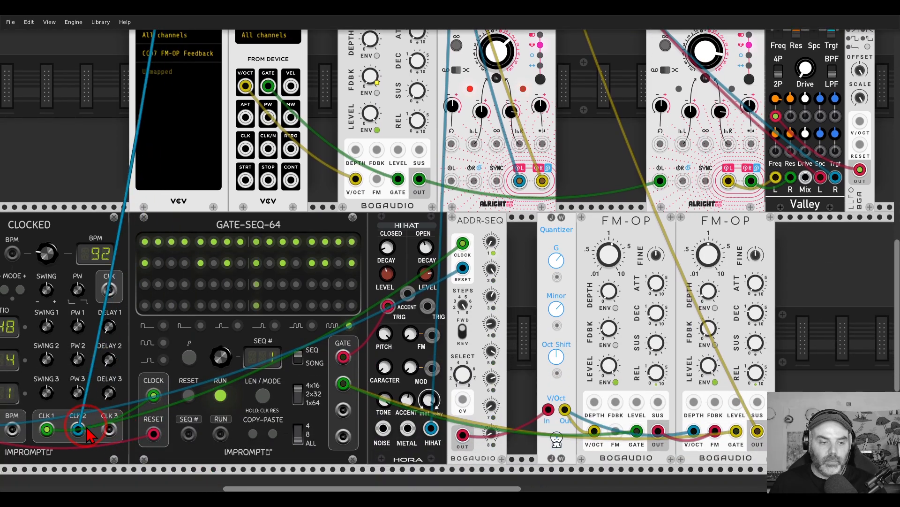
{"action": "scroll", "coordinate": [322, 230], "scroll_direction": "up", "scroll_amount": 10}
{"action": "left_click_drag", "start_coordinate": [336, 127], "coordinate": [460, 163]}
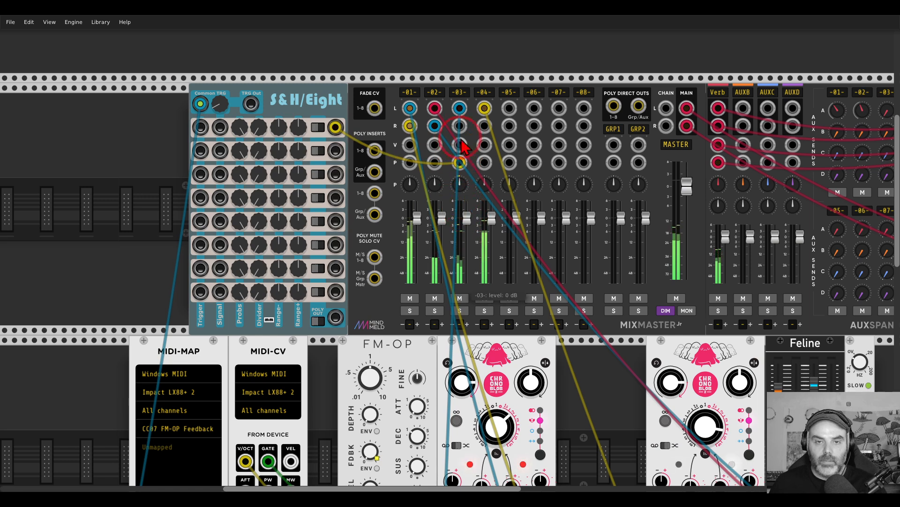
Step: Set the gain adjust of MixMaster track 3 to about -3.8 dB and of track 4 to about -2.3 dB
{"action": "right_click", "coordinate": [460, 92]}
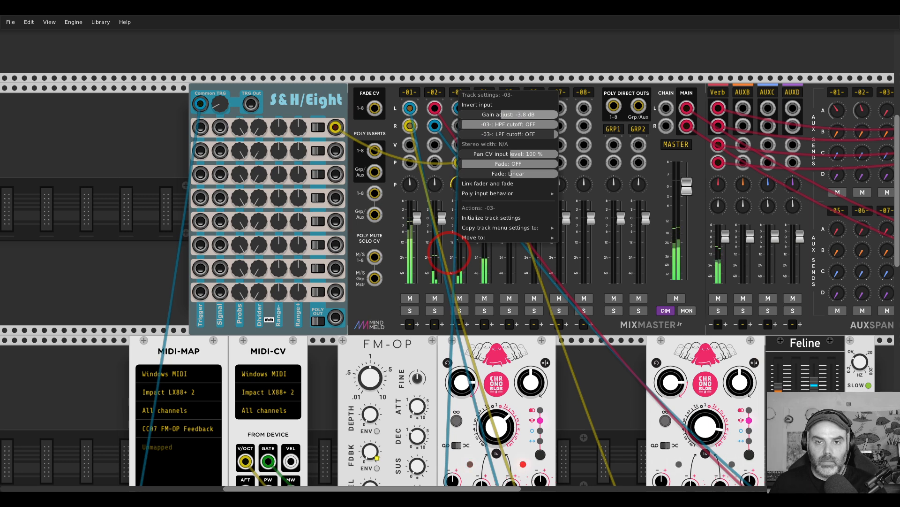
{"action": "left_click", "coordinate": [435, 46]}
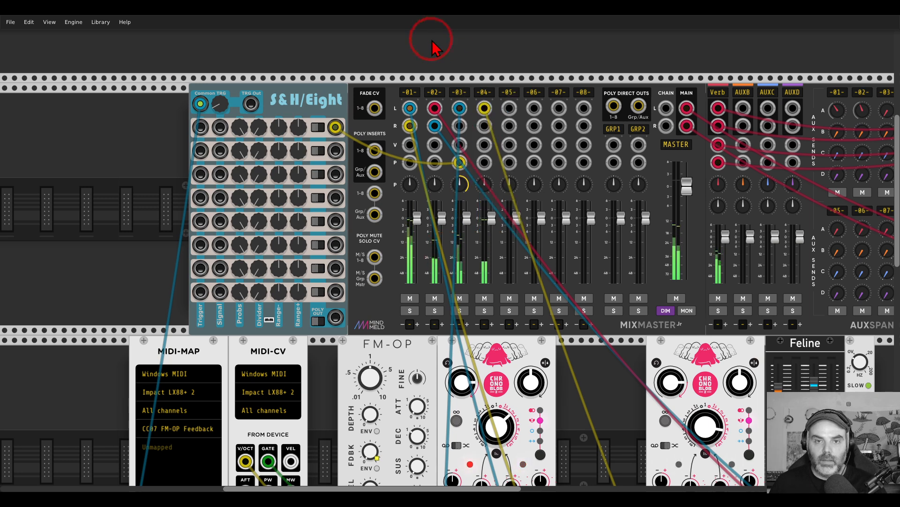
{"action": "right_click", "coordinate": [486, 94]}
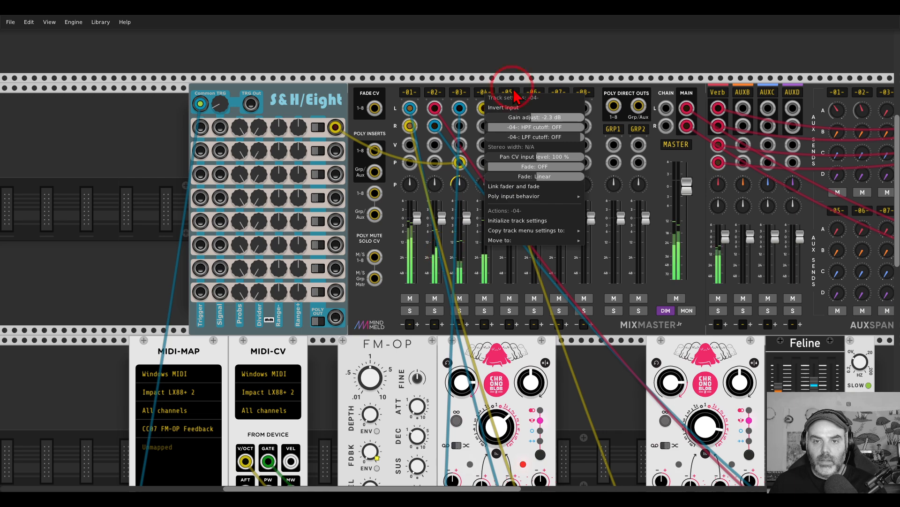
{"action": "left_click", "coordinate": [566, 60]}
Step: Raise track 4's Verb send on AUXSPANDER
{"action": "scroll", "coordinate": [682, 101], "scroll_direction": "right", "scroll_amount": 5}
{"action": "left_click_drag", "start_coordinate": [754, 123], "coordinate": [754, 47]}
{"action": "scroll", "coordinate": [570, 231], "scroll_direction": "down", "scroll_amount": 18}
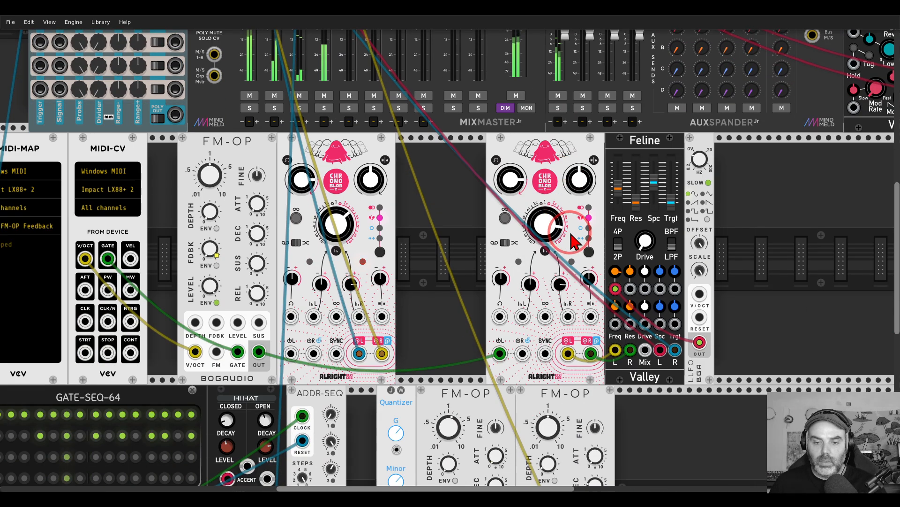
{"action": "left_click_drag", "start_coordinate": [550, 254], "coordinate": [550, 262]}
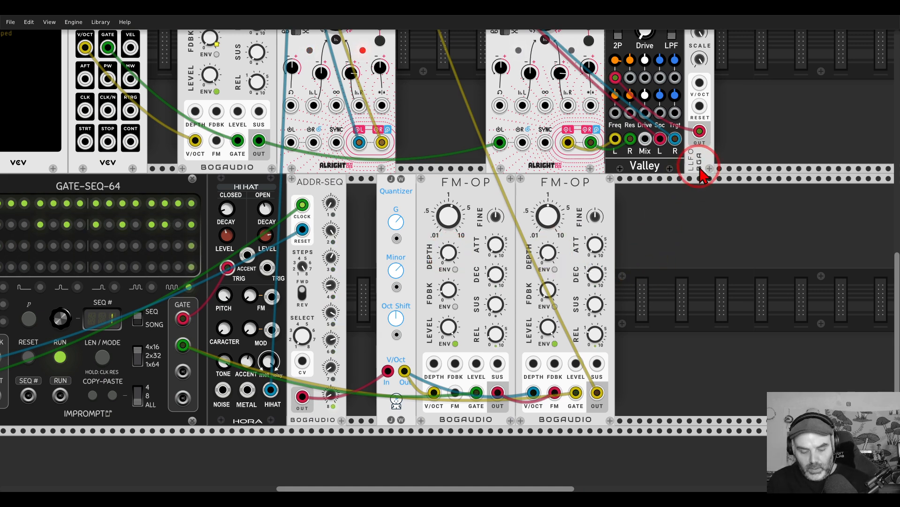
Step: Place a duplicate LLFO directly after the second sequenced FM-OP, patch its output into that FM-OP's Depth input and set its offset to 5 V
{"action": "key", "text": "ctrl+d"}
{"action": "left_click_drag", "start_coordinate": [724, 165], "coordinate": [604, 316]}
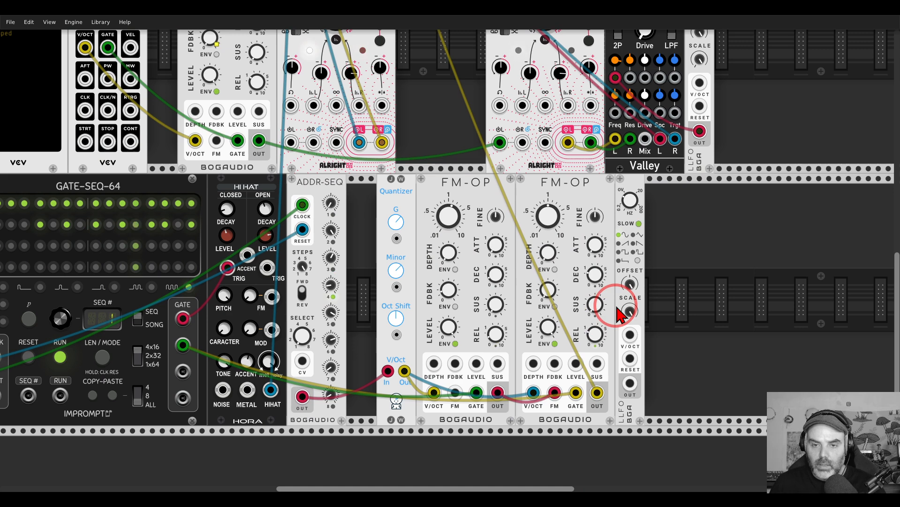
{"action": "left_click_drag", "start_coordinate": [630, 384], "coordinate": [533, 363]}
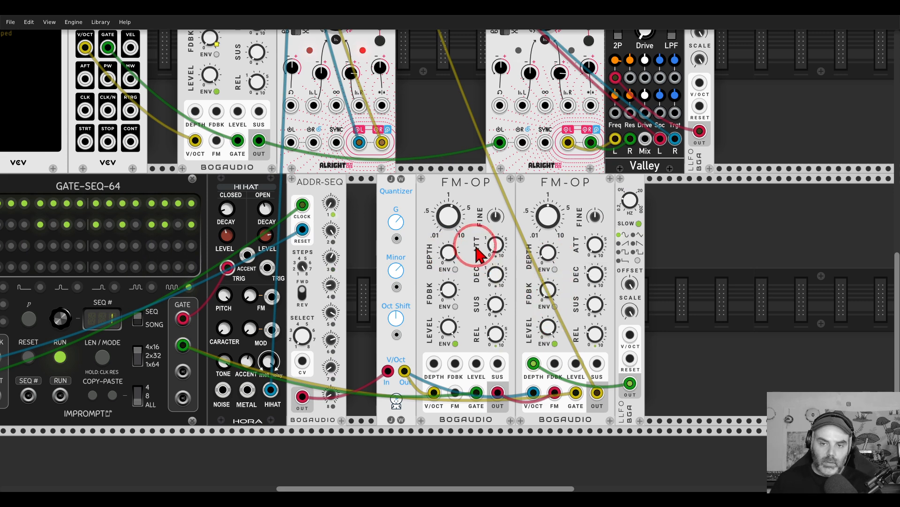
{"action": "left_click_drag", "start_coordinate": [455, 157], "coordinate": [505, 140]}
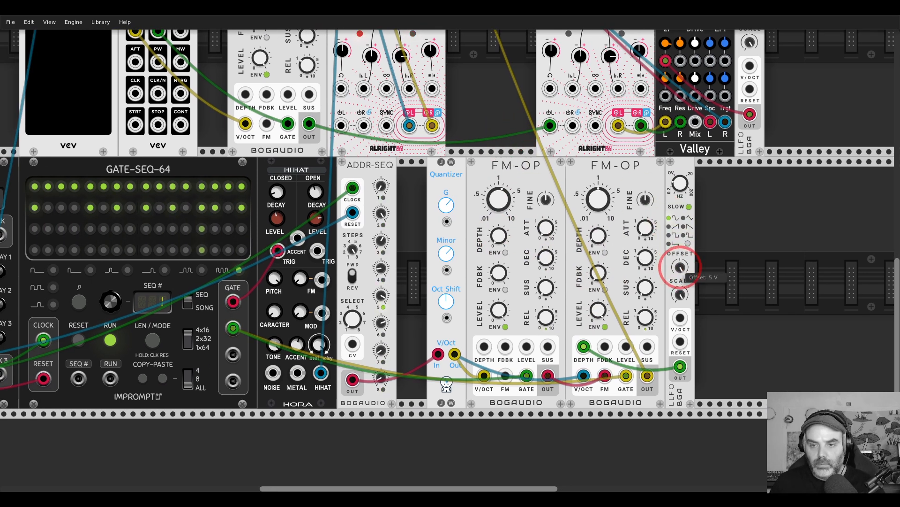
{"action": "left_click_drag", "start_coordinate": [511, 136], "coordinate": [649, 130]}
{"action": "scroll", "coordinate": [648, 129], "scroll_direction": "down", "scroll_amount": 1}
Step: Move S&H/Eight away from MixMaster, then search the library for "lfo" and add a Bogaudio LLFO in slow mode directly before MixMaster
{"action": "left_click_drag", "start_coordinate": [648, 89], "coordinate": [569, 126]}
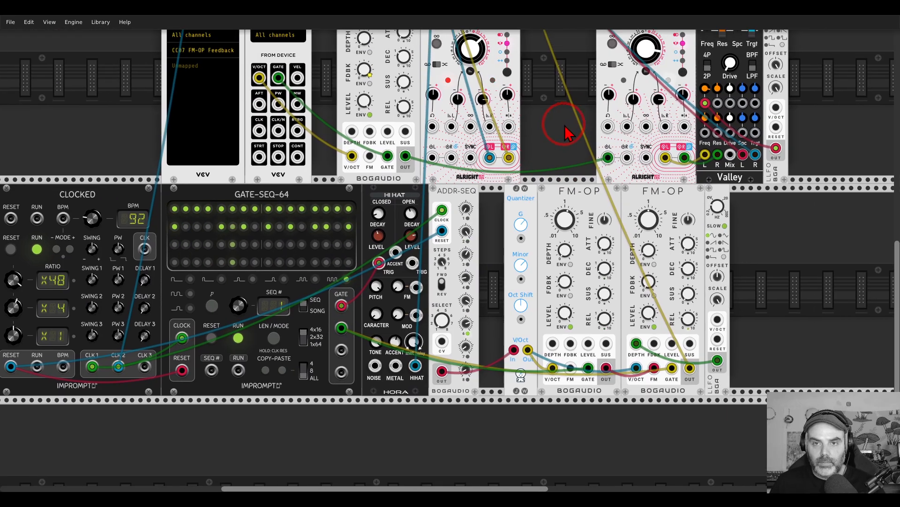
{"action": "scroll", "coordinate": [565, 127], "scroll_direction": "up", "scroll_amount": 16}
{"action": "left_click_drag", "start_coordinate": [254, 143], "coordinate": [126, 143]}
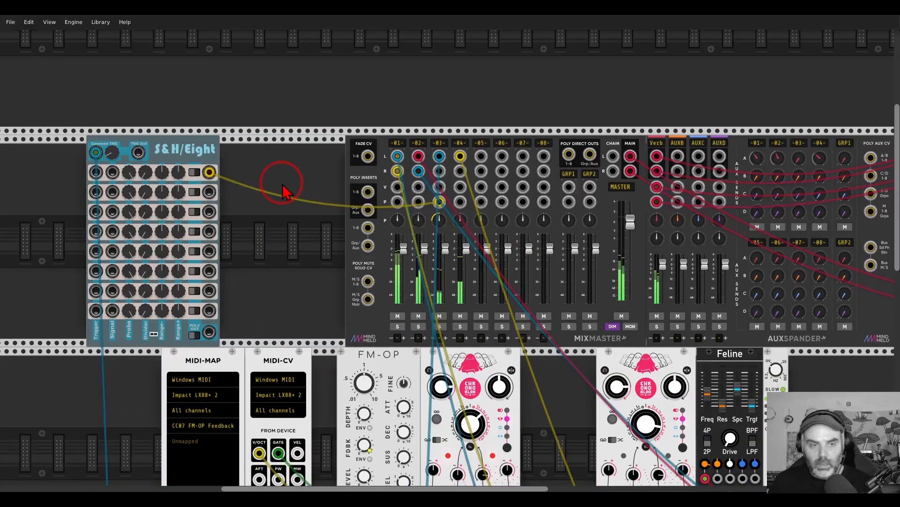
{"action": "right_click", "coordinate": [284, 183]}
{"action": "key", "text": "BackSpace"}
{"action": "type", "text": "lfo"}
{"action": "left_click_drag", "start_coordinate": [142, 82], "coordinate": [342, 179]}
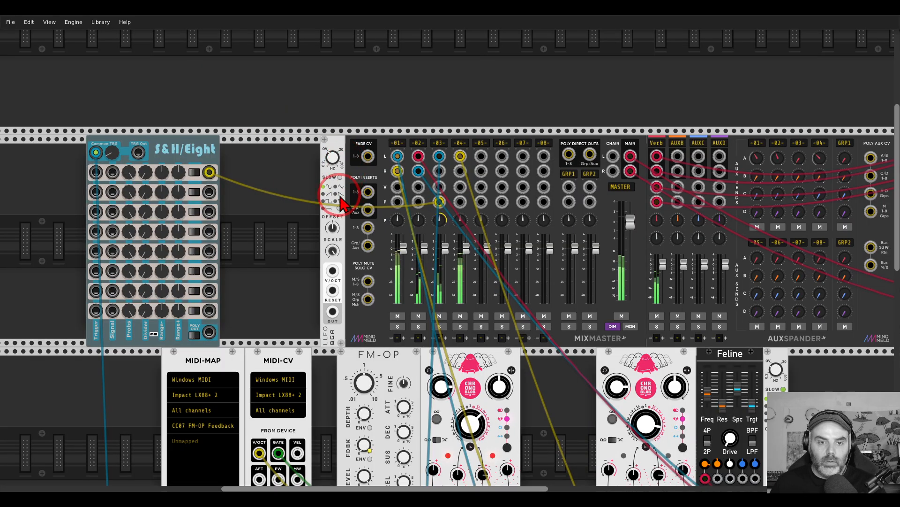
{"action": "left_click", "coordinate": [340, 176]}
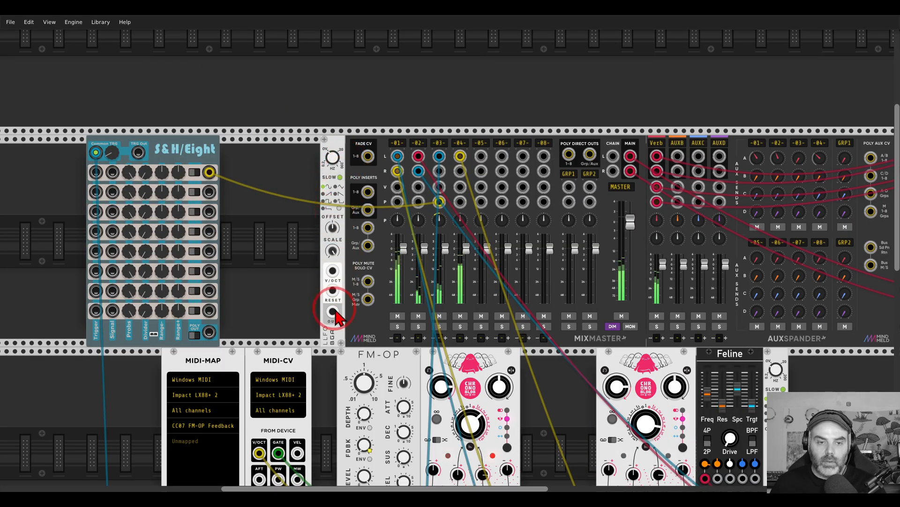
Step: Patch the LLFO into MixMaster track 4's pan input and modulate its V/OCT with a duplicate LLFO scaled to about 32.5%
{"action": "left_click_drag", "start_coordinate": [333, 312], "coordinate": [374, 270]}
{"action": "left_click_drag", "start_coordinate": [460, 209], "coordinate": [460, 202]}
{"action": "left_click", "coordinate": [336, 152]}
{"action": "key", "text": "ctrl+d"}
{"action": "left_click_drag", "start_coordinate": [308, 312], "coordinate": [449, 255]}
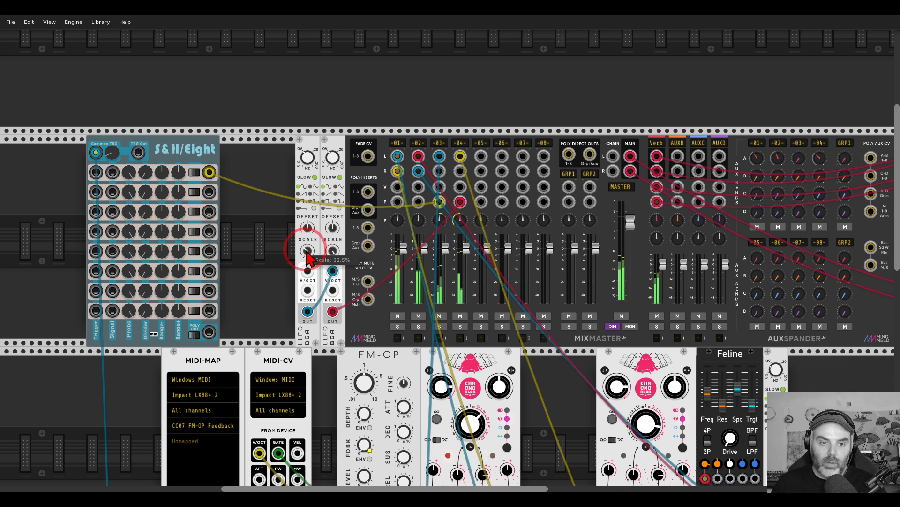
{"action": "left_click_drag", "start_coordinate": [308, 161], "coordinate": [448, 253]}
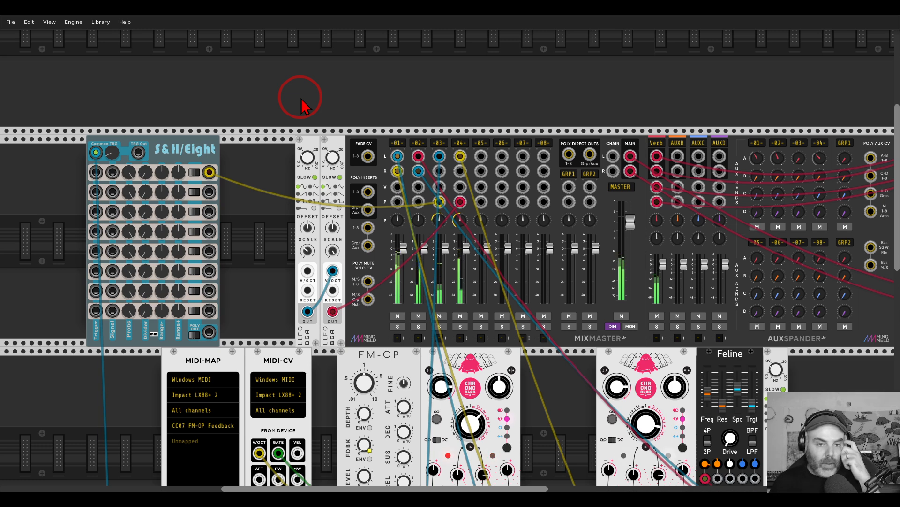
Step: Unpatch the MIDI-played FM-OP from the second Chronoblob and move both Chronoblob delays farther along the row to leave space after that FM-OP
{"action": "scroll", "coordinate": [327, 123], "scroll_direction": "down", "scroll_amount": 10}
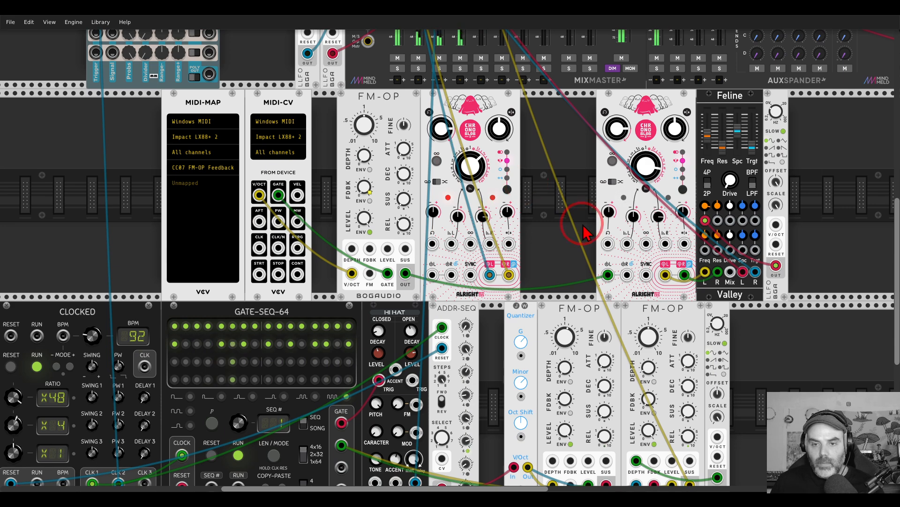
{"action": "left_click_drag", "start_coordinate": [608, 275], "coordinate": [582, 261]}
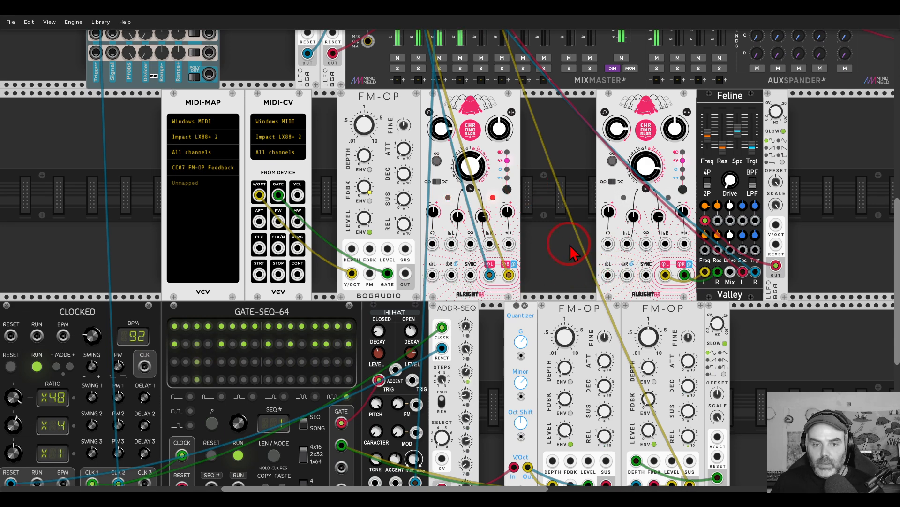
{"action": "scroll", "coordinate": [574, 252], "scroll_direction": "down", "scroll_amount": 2}
{"action": "left_click_drag", "start_coordinate": [569, 214], "coordinate": [431, 239]}
{"action": "left_click_drag", "start_coordinate": [499, 174], "coordinate": [653, 179]}
{"action": "left_click_drag", "start_coordinate": [390, 183], "coordinate": [518, 181]}
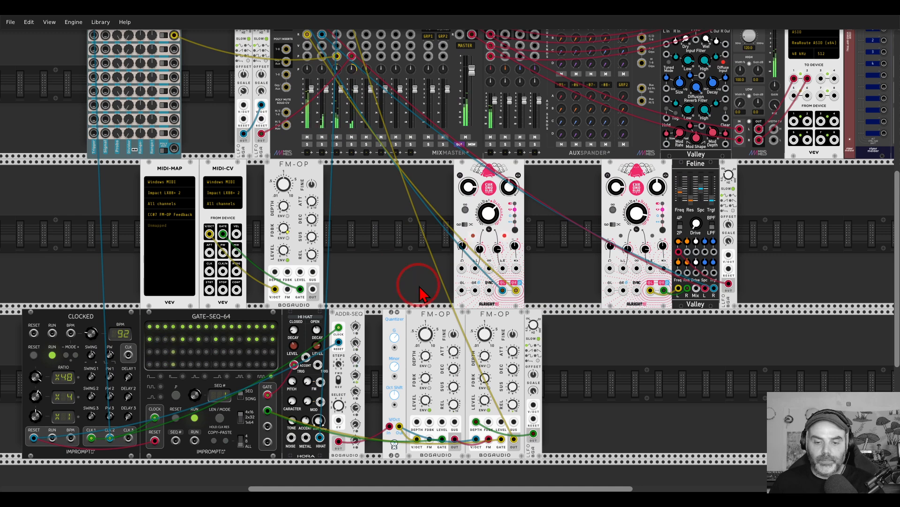
Step: Switch to the photo viewer and read the viewer question about choosing quantizer notes and the slide that follows it
{"action": "left_click", "coordinate": [603, 497]}
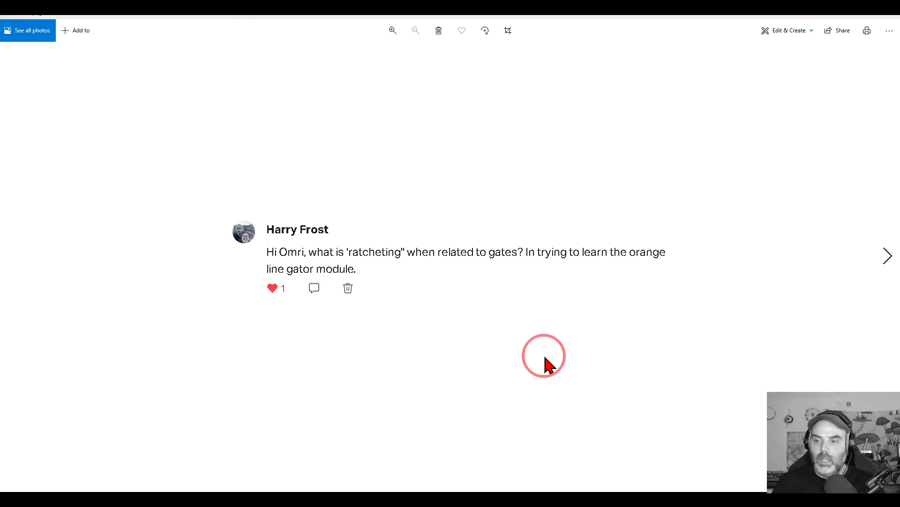
{"action": "left_click", "coordinate": [887, 263]}
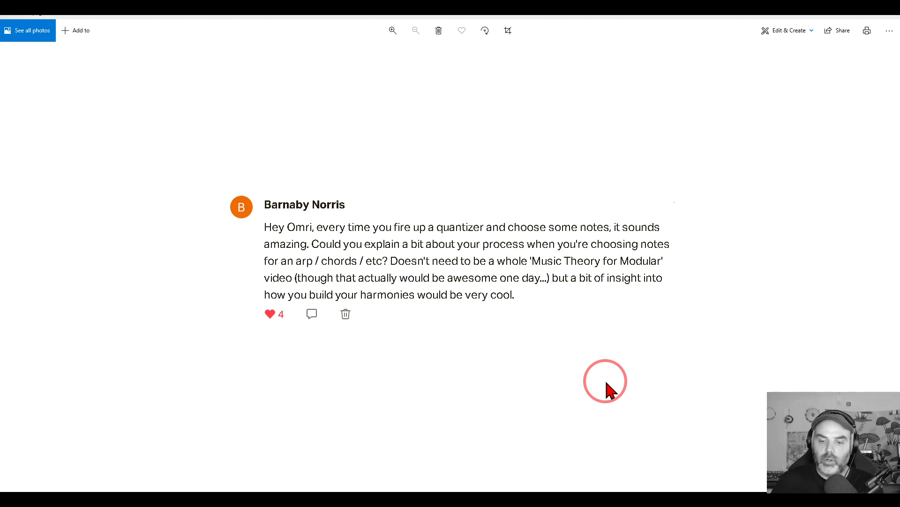
{"action": "key", "text": "Right"}
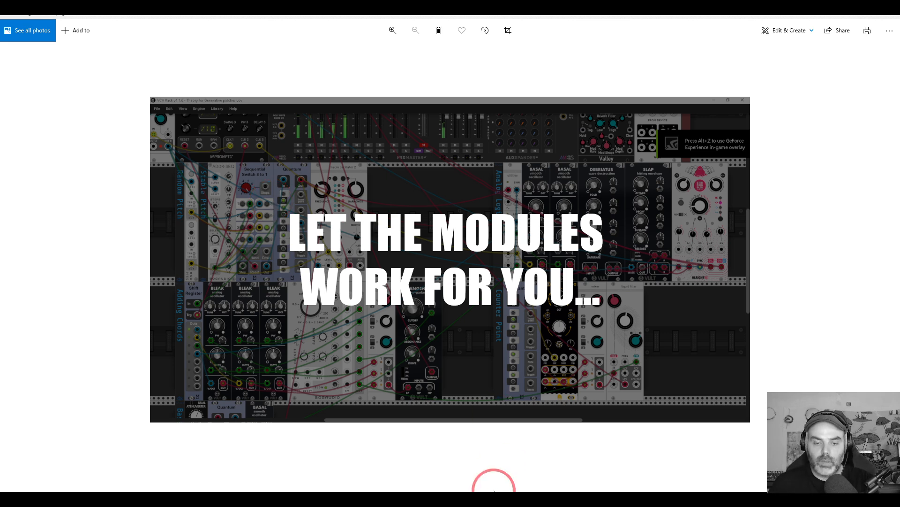
Step: Return to VCV Rack, make room between Quantizer and the FM-OPs, search the library for "qua" and add the ML Modules Quantum there
{"action": "left_click", "coordinate": [485, 497]}
{"action": "scroll", "coordinate": [389, 279], "scroll_direction": "down", "scroll_amount": 3}
{"action": "scroll", "coordinate": [375, 218], "scroll_direction": "down", "scroll_amount": 2}
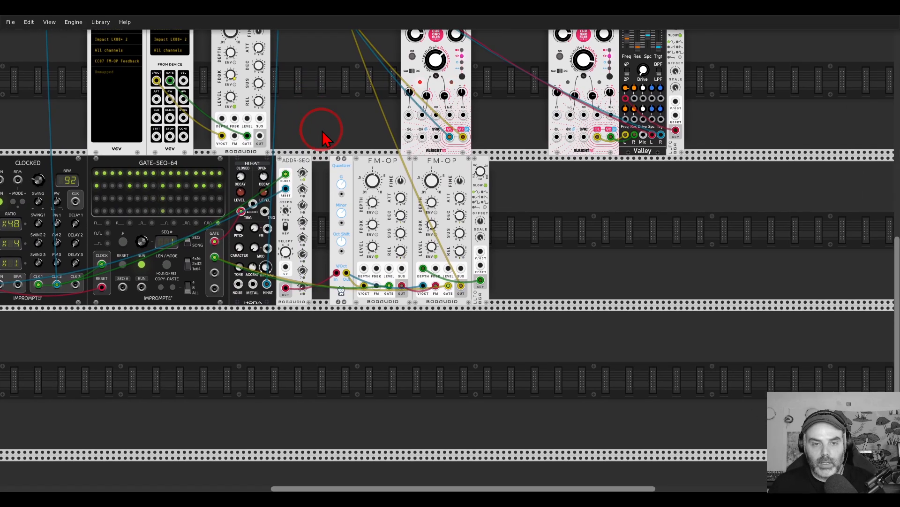
{"action": "scroll", "coordinate": [367, 201], "scroll_direction": "up", "scroll_amount": 5}
{"action": "left_click_drag", "start_coordinate": [370, 146], "coordinate": [513, 148]}
{"action": "right_click", "coordinate": [448, 167]}
{"action": "type", "text": "qua"}
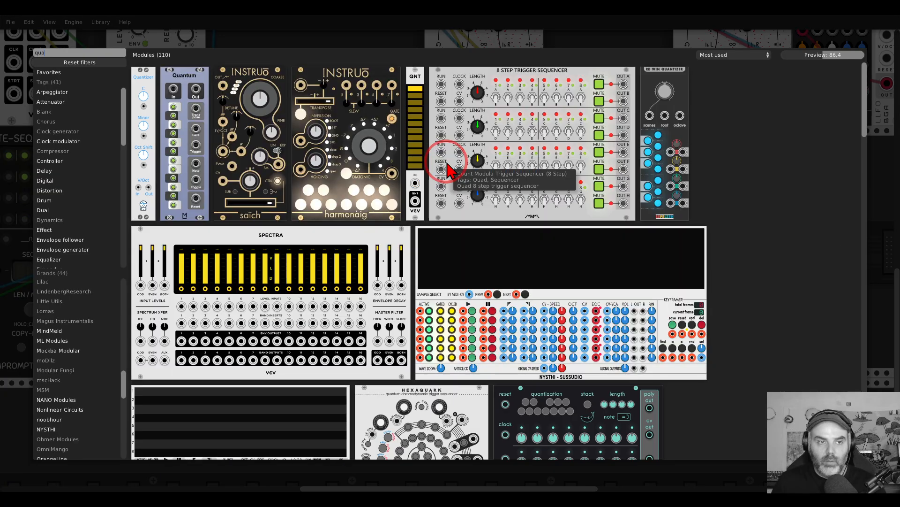
{"action": "left_click", "coordinate": [174, 72]}
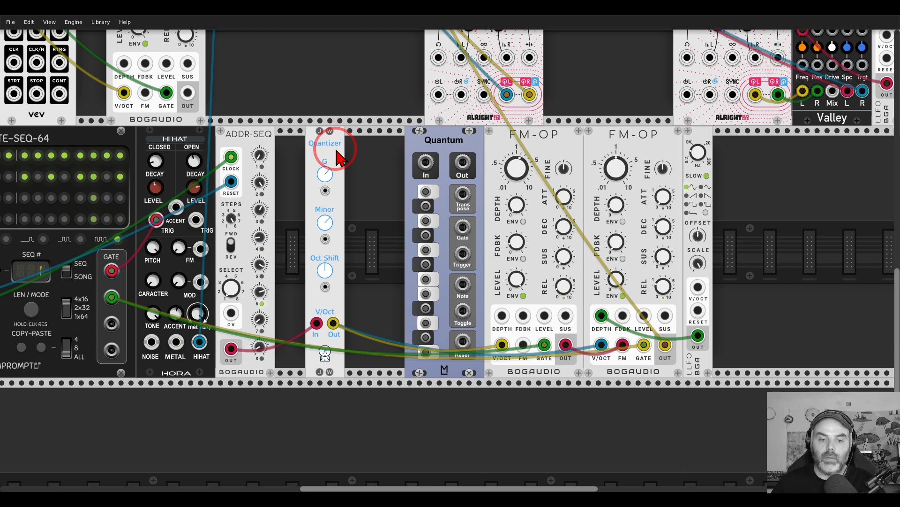
Step: Move Quantum down to the empty row below the sequenced voice
{"action": "left_click_drag", "start_coordinate": [414, 143], "coordinate": [385, 149]}
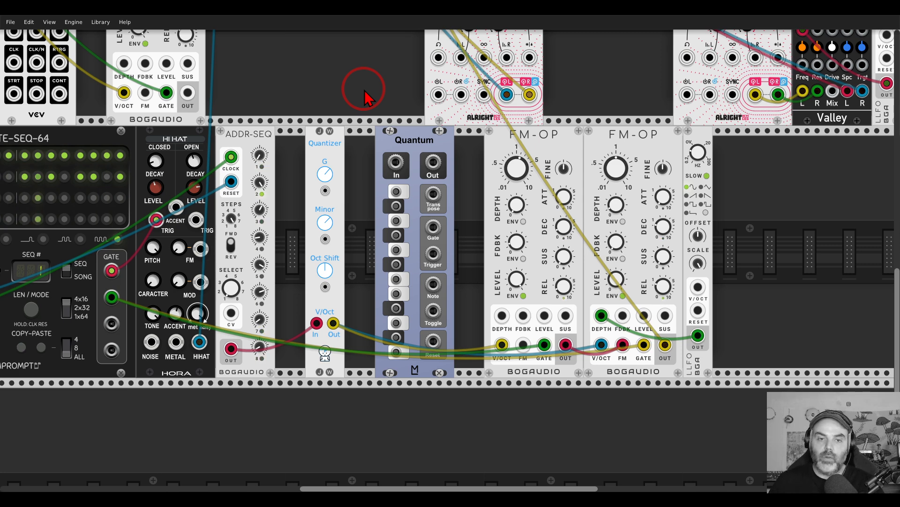
{"action": "left_click_drag", "start_coordinate": [399, 140], "coordinate": [400, 142]}
{"action": "scroll", "coordinate": [400, 140], "scroll_direction": "down", "scroll_amount": 5}
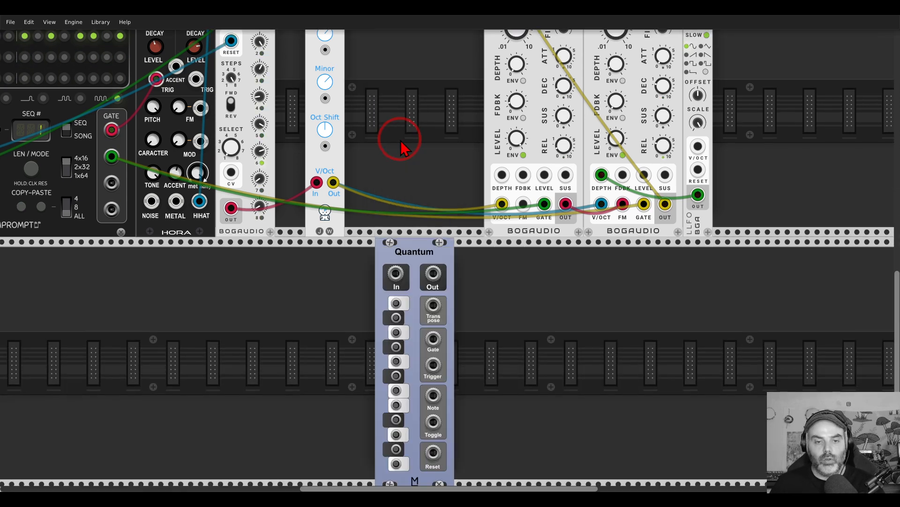
{"action": "scroll", "coordinate": [399, 147], "scroll_direction": "down", "scroll_amount": 3}
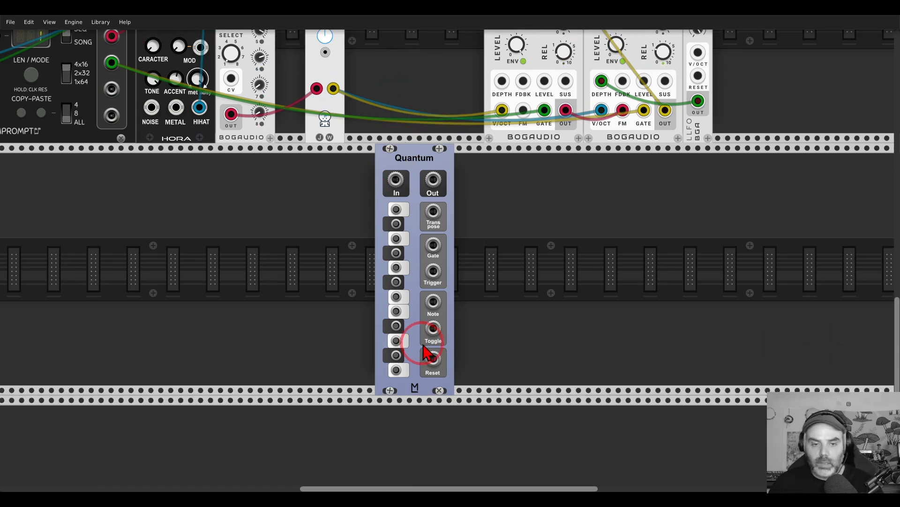
{"action": "scroll", "coordinate": [413, 361], "scroll_direction": "up", "scroll_amount": 2}
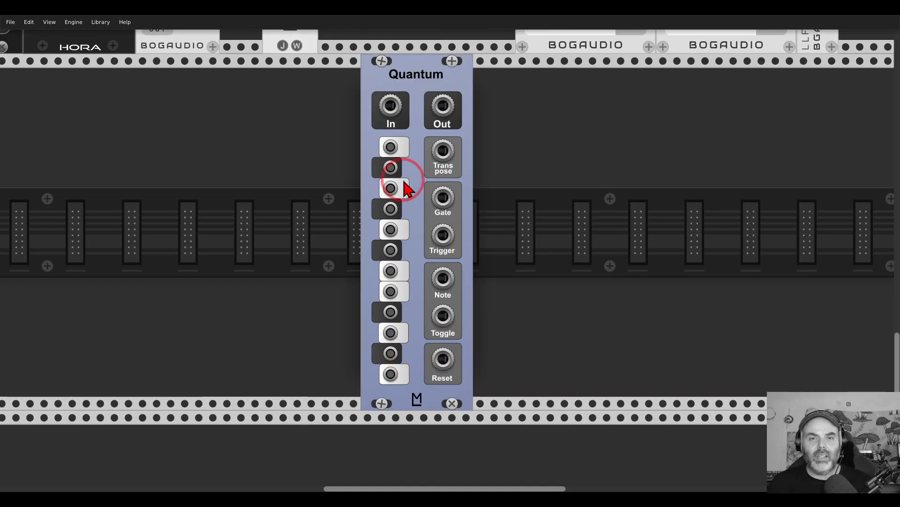
{"action": "scroll", "coordinate": [372, 199], "scroll_direction": "up", "scroll_amount": 2}
{"action": "scroll", "coordinate": [369, 192], "scroll_direction": "right", "scroll_amount": 1}
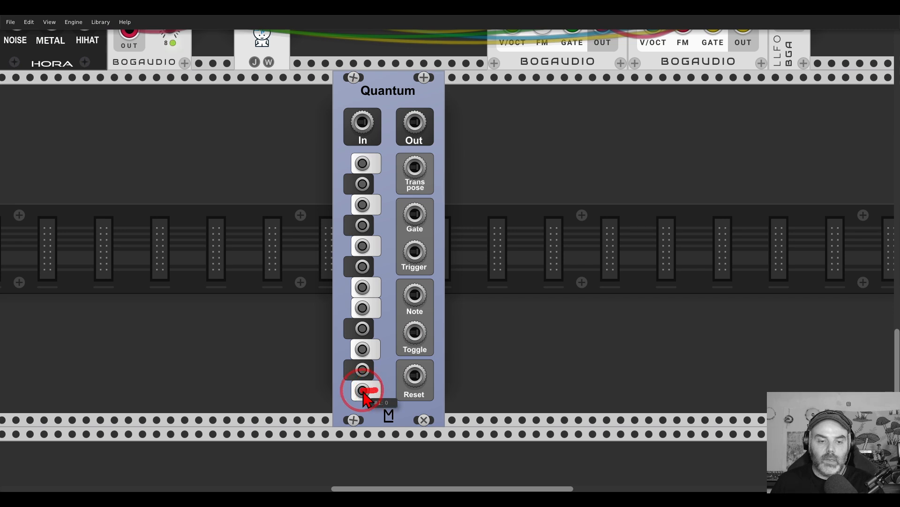
{"action": "left_click", "coordinate": [363, 349]}
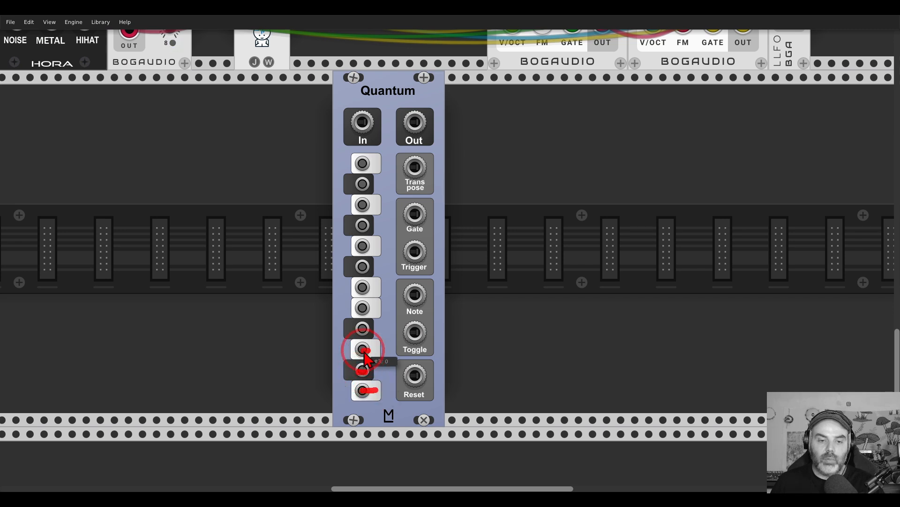
{"action": "left_click", "coordinate": [364, 328]}
{"action": "left_click", "coordinate": [363, 308]}
{"action": "left_click", "coordinate": [363, 287]}
{"action": "left_click", "coordinate": [363, 266]}
{"action": "left_click", "coordinate": [365, 247]}
{"action": "key", "text": "shift+super+F11"}
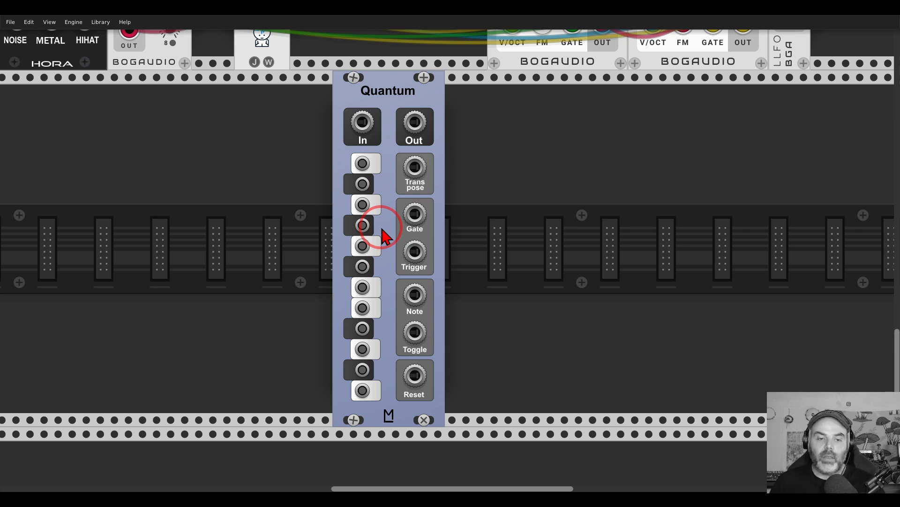
Step: Enable the notes C, D#, F, G and A# on Quantum's keyboard to form a minor pentatonic scale
{"action": "left_click", "coordinate": [364, 391]}
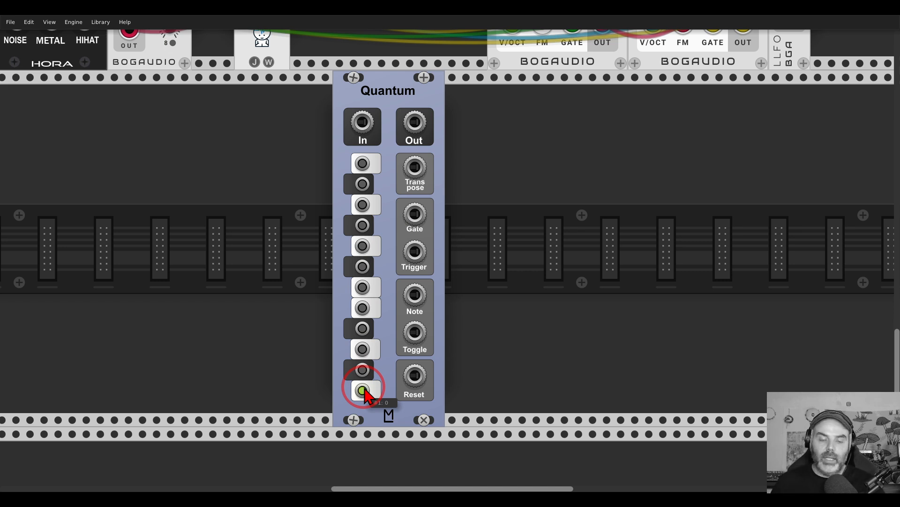
{"action": "left_click", "coordinate": [362, 328]}
{"action": "left_click", "coordinate": [363, 287]}
{"action": "left_click", "coordinate": [362, 246]}
{"action": "left_click", "coordinate": [362, 184]}
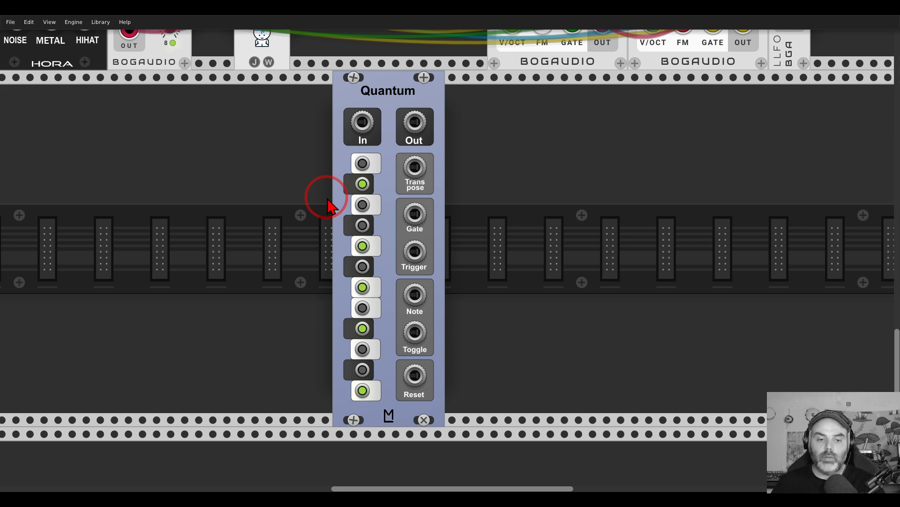
{"action": "mouse_move", "coordinate": [366, 377]}
{"action": "left_mouse_down"}
{"action": "mouse_move", "coordinate": [364, 403]}
{"action": "mouse_move", "coordinate": [369, 376]}
{"action": "left_mouse_up"}
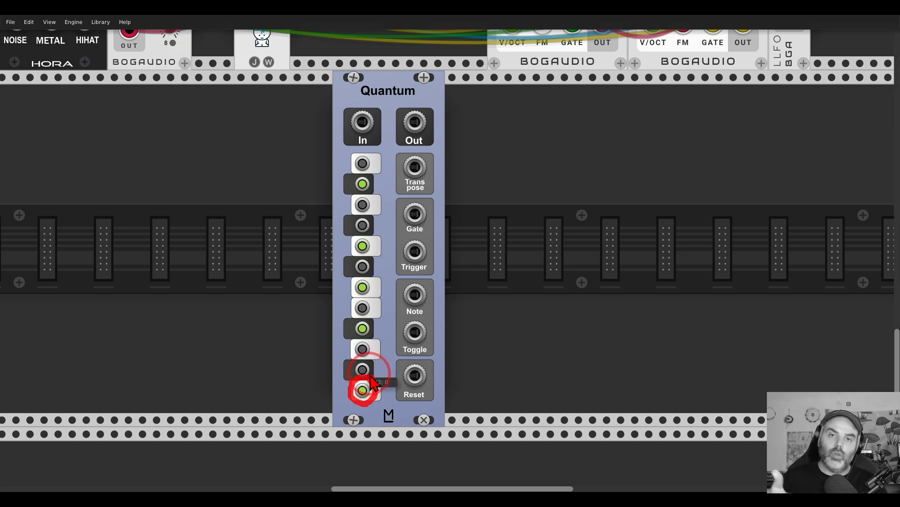
{"action": "mouse_move", "coordinate": [369, 320]}
{"action": "left_mouse_down"}
{"action": "mouse_move", "coordinate": [360, 317]}
{"action": "mouse_move", "coordinate": [369, 322]}
{"action": "left_mouse_up"}
{"action": "mouse_move", "coordinate": [366, 238]}
{"action": "left_mouse_down"}
{"action": "mouse_move", "coordinate": [347, 245]}
{"action": "mouse_move", "coordinate": [368, 234]}
{"action": "left_mouse_up"}
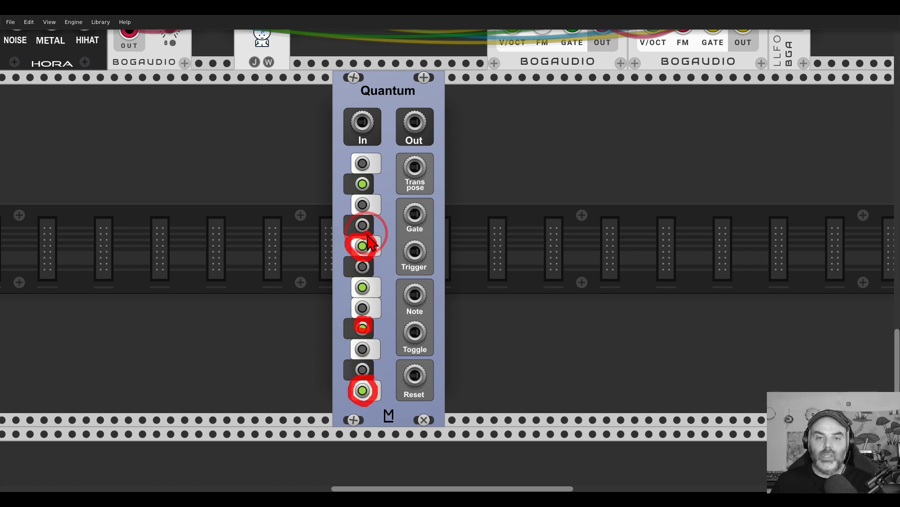
{"action": "key", "text": "Escape"}
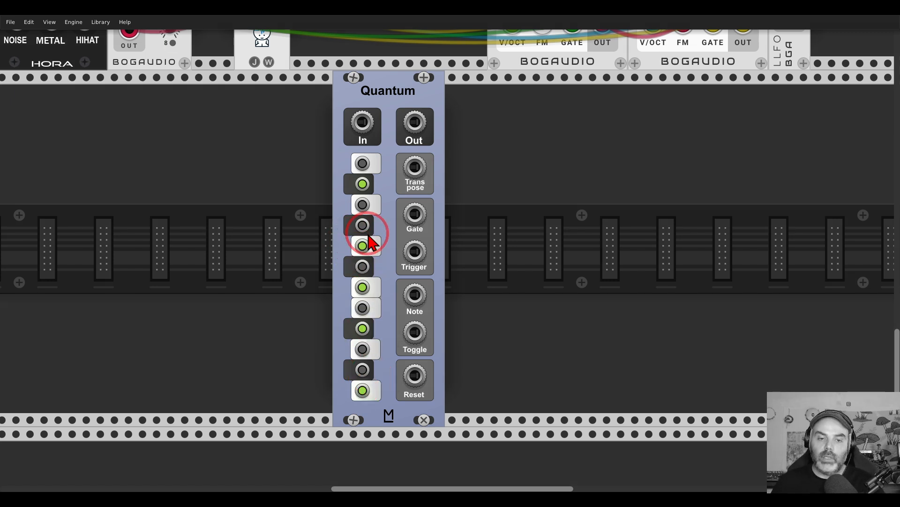
Step: Add a Bogaudio FM-OP followed by a NYSTHI HOT TUNA tuner after Quantum, and a Bogaudio OFFSET directly before it
{"action": "double_click", "coordinate": [490, 263]}
{"action": "type", "text": "fm"}
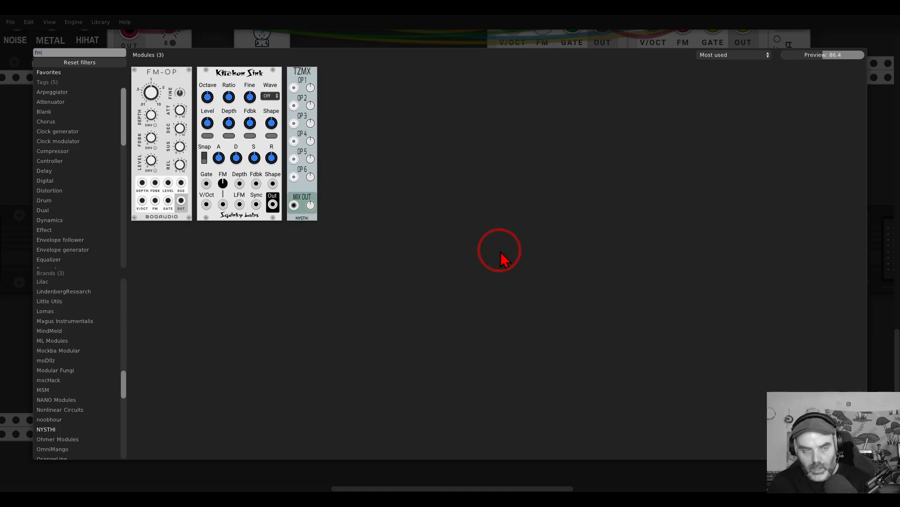
{"action": "left_click", "coordinate": [174, 92]}
{"action": "double_click", "coordinate": [647, 209]}
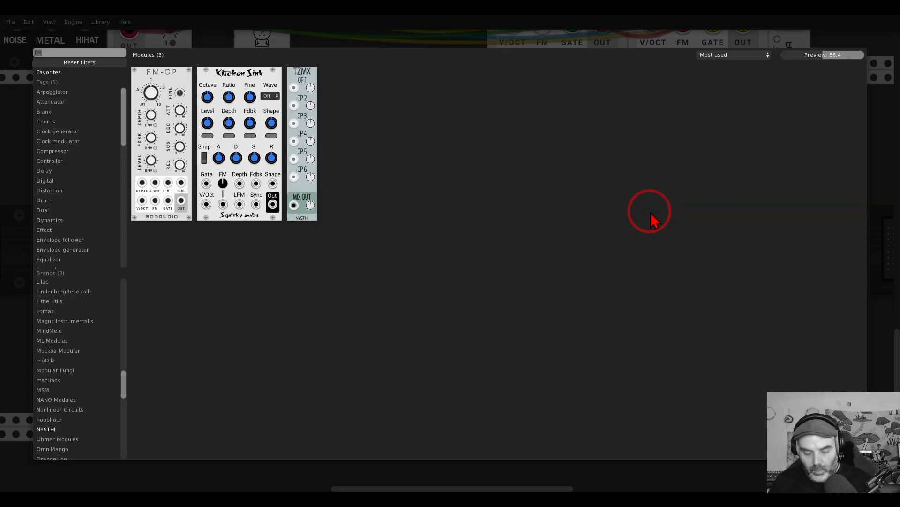
{"action": "key", "text": "BackSpace"}
{"action": "type", "text": "tun"}
{"action": "left_click_drag", "start_coordinate": [185, 83], "coordinate": [498, 192]}
{"action": "double_click", "coordinate": [251, 265]}
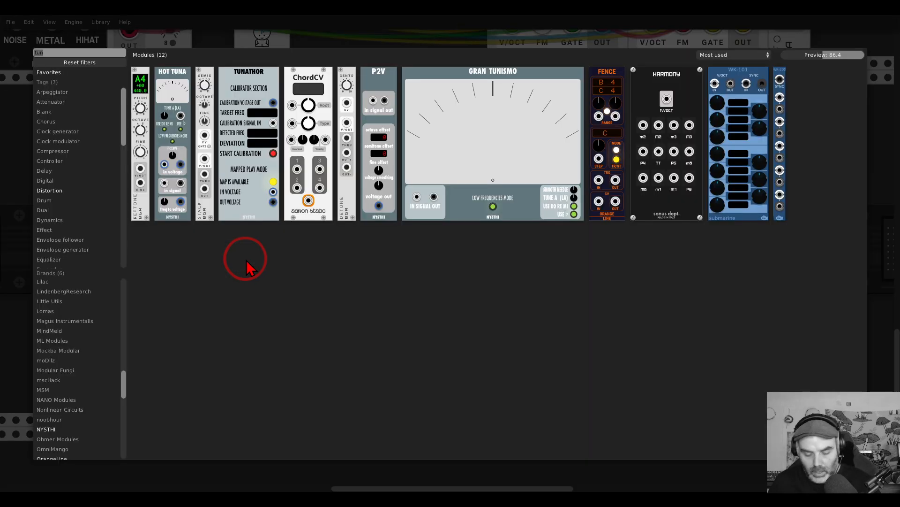
{"action": "type", "text": "off"}
{"action": "left_click_drag", "start_coordinate": [147, 87], "coordinate": [319, 174]}
Step: Patch OFFSET through Quantum into FM-OP's V/OCT and FM-OP's output into HOT TUNA's signal input, and raise the offset to about 0.3 V
{"action": "left_click_drag", "start_coordinate": [311, 345], "coordinate": [470, 380]}
{"action": "left_click_drag", "start_coordinate": [560, 380], "coordinate": [610, 342]}
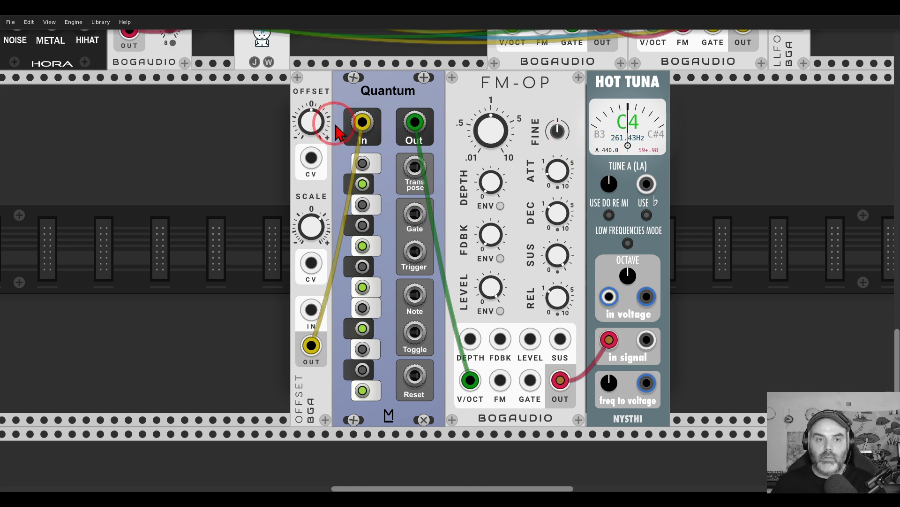
{"action": "mouse_move", "coordinate": [317, 131]}
{"action": "left_mouse_down"}
{"action": "mouse_move", "coordinate": [317, 123]}
{"action": "mouse_move", "coordinate": [319, 136]}
{"action": "left_mouse_up"}
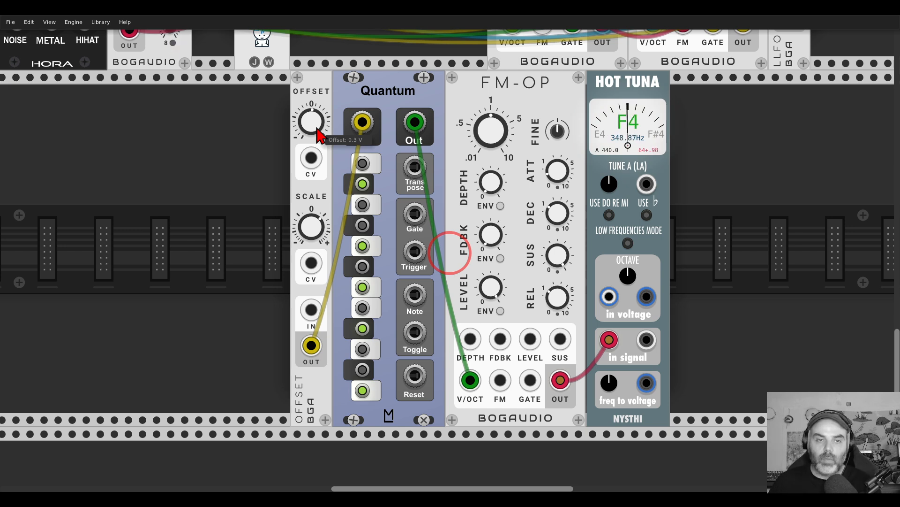
Step: Lower the OFFSET module's offset to 0.27 V and switch HOT TUNA to flat note names
{"action": "left_click_drag", "start_coordinate": [313, 123], "coordinate": [316, 123]}
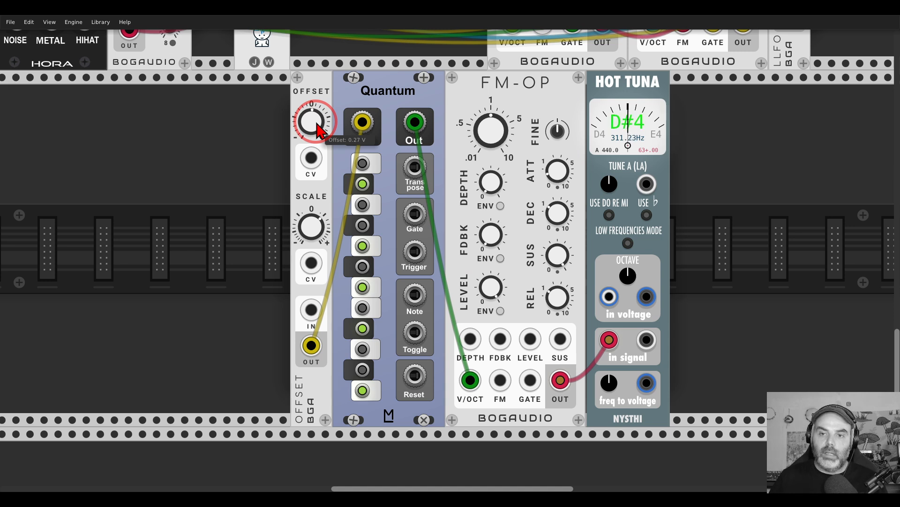
{"action": "left_click", "coordinate": [646, 215]}
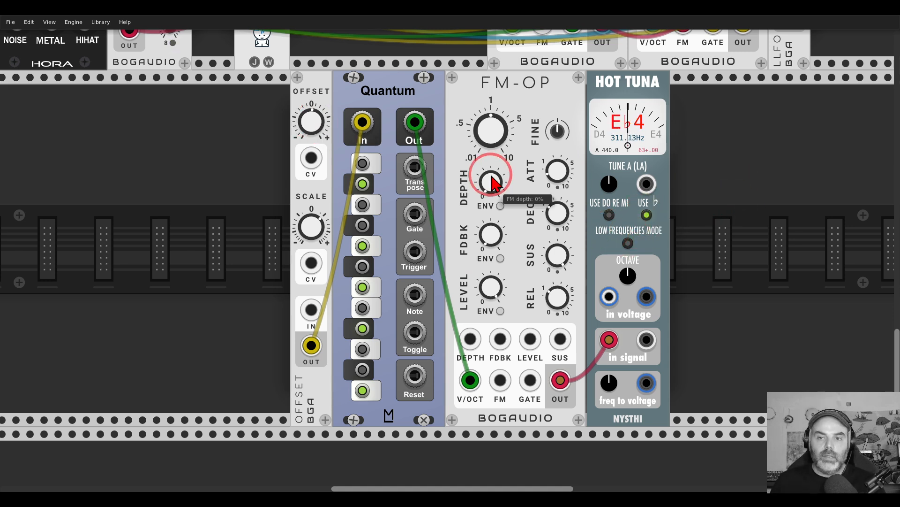
Step: Reset the OFFSET module to 0 V and tune FM-OP to G4 with its frequency ratio
{"action": "left_click_drag", "start_coordinate": [314, 128], "coordinate": [450, 252]}
{"action": "double_click", "coordinate": [312, 120]}
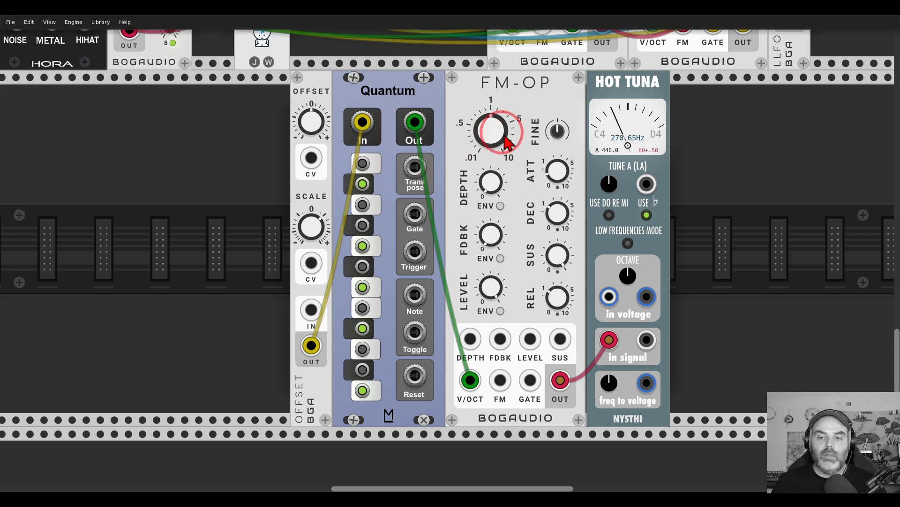
{"action": "mouse_move", "coordinate": [490, 140]}
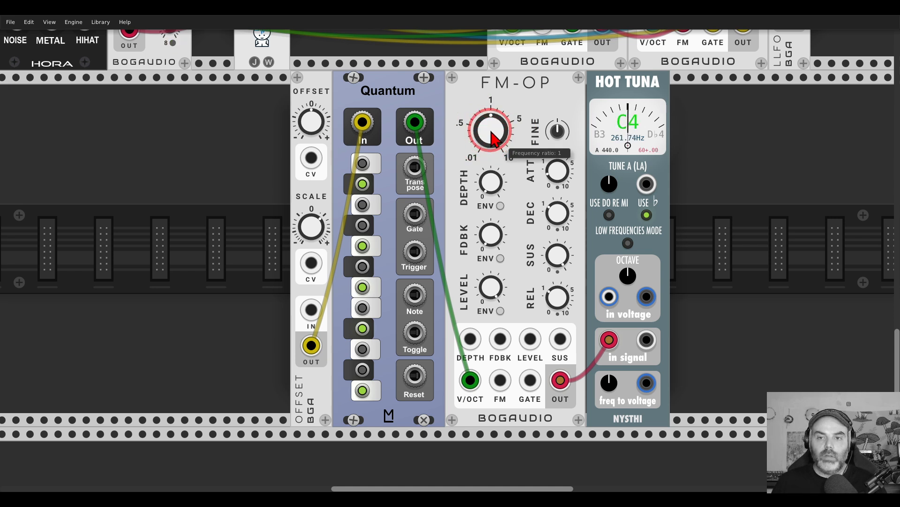
{"action": "left_click_drag", "start_coordinate": [491, 139], "coordinate": [491, 125]}
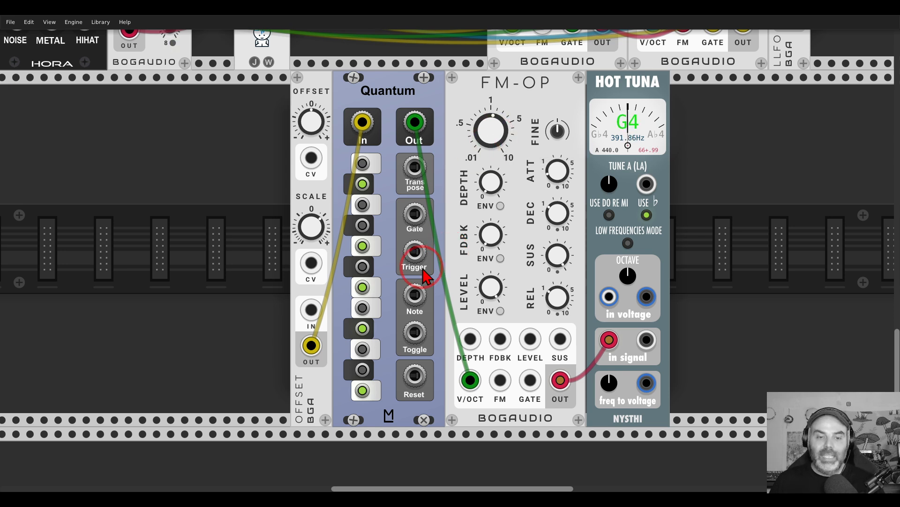
Step: Sweep the offset up to about 0.77 V to run the retuned FM-OP through Quantum's enabled notes
{"action": "left_click_drag", "start_coordinate": [362, 390], "coordinate": [362, 184]}
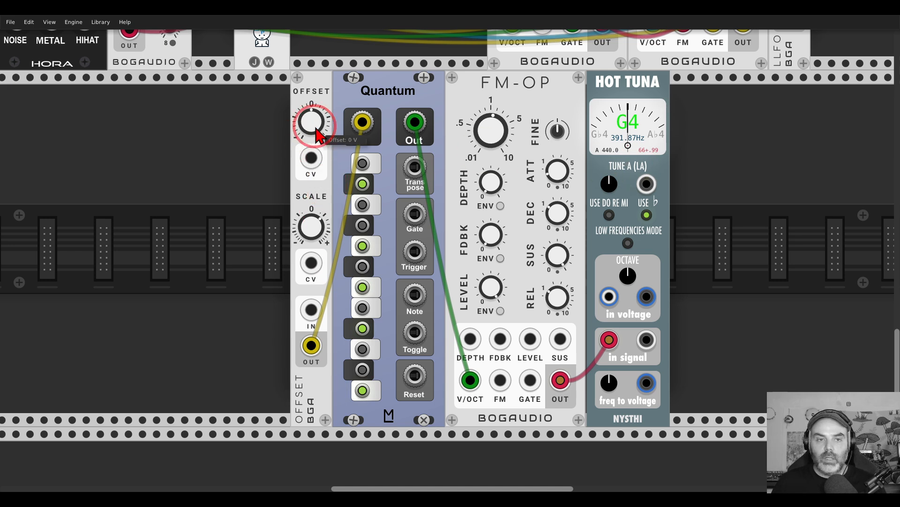
{"action": "mouse_move", "coordinate": [311, 122]}
{"action": "left_mouse_down"}
{"action": "mouse_move", "coordinate": [449, 252]}
{"action": "mouse_move", "coordinate": [312, 123]}
{"action": "mouse_move", "coordinate": [449, 252]}
{"action": "mouse_move", "coordinate": [311, 123]}
{"action": "mouse_move", "coordinate": [314, 134]}
{"action": "left_mouse_up"}
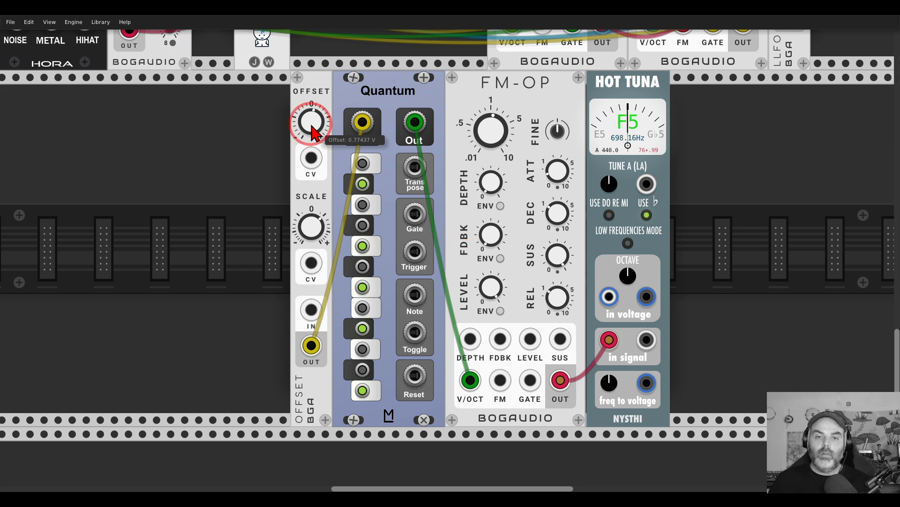
{"action": "mouse_move", "coordinate": [363, 167]}
{"action": "left_mouse_down"}
{"action": "mouse_move", "coordinate": [352, 207]}
{"action": "mouse_move", "coordinate": [359, 411]}
{"action": "mouse_move", "coordinate": [382, 230]}
{"action": "mouse_move", "coordinate": [378, 165]}
{"action": "mouse_move", "coordinate": [360, 165]}
{"action": "left_mouse_up"}
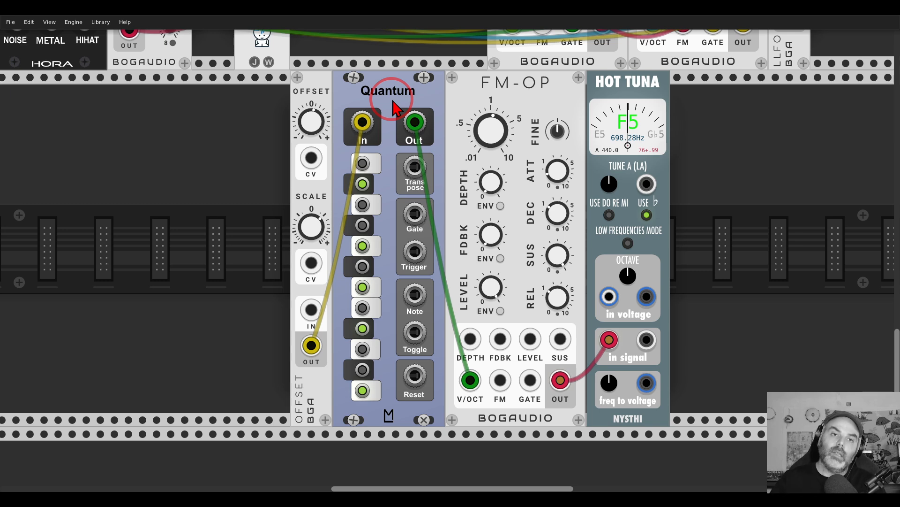
Step: Delete the OFFSET, Quantum, FM-OP and HOT TUNA modules from the row below the sequenced voice
{"action": "scroll", "coordinate": [394, 106], "scroll_direction": "up", "scroll_amount": 10}
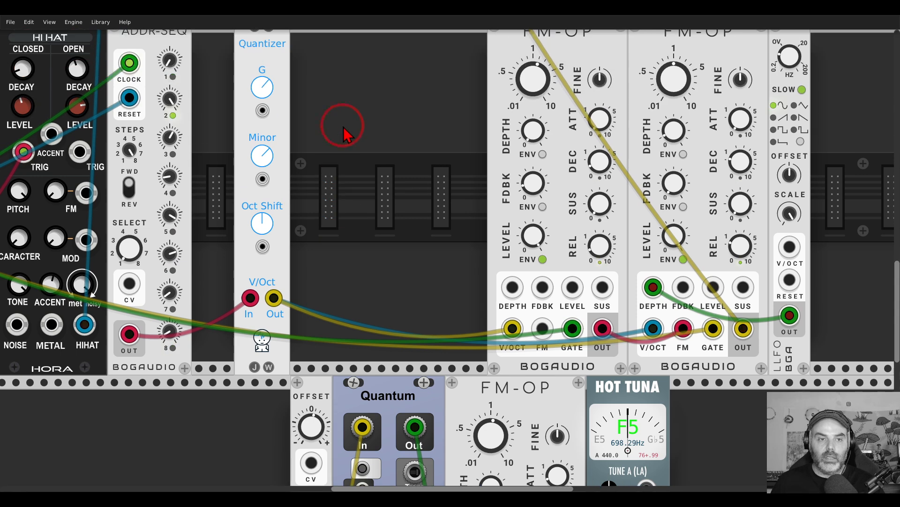
{"action": "scroll", "coordinate": [322, 121], "scroll_direction": "down", "scroll_amount": 8}
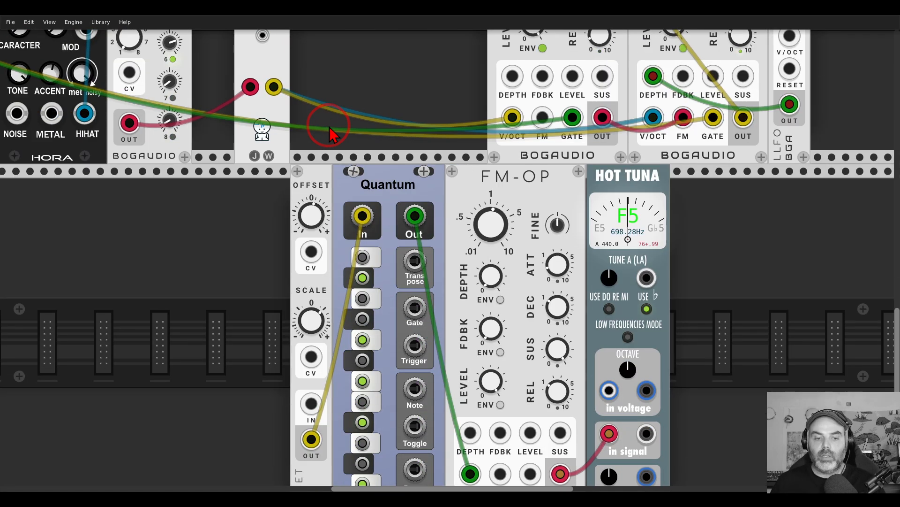
{"action": "scroll", "coordinate": [312, 141], "scroll_direction": "down", "scroll_amount": 1}
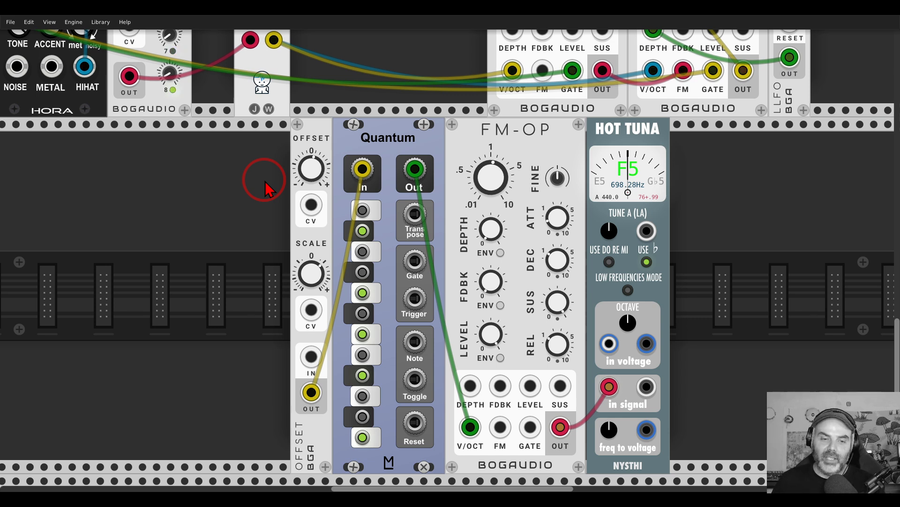
{"action": "key", "text": "Delete"}
{"action": "key", "text": "Delete"}
{"action": "key", "text": "Delete"}
{"action": "key", "text": "Delete"}
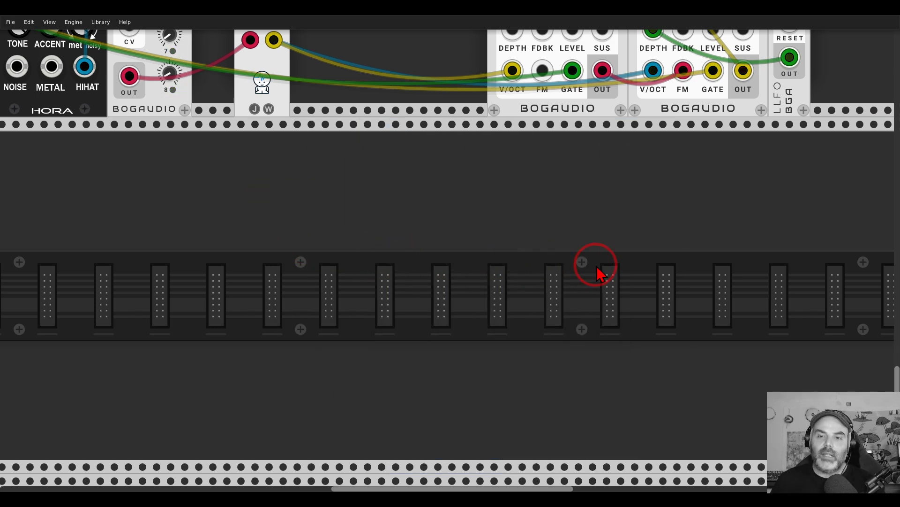
Step: Move the sequenced voice's two FM-OPs and their LLFO flush against the Quantizer
{"action": "scroll", "coordinate": [421, 234], "scroll_direction": "up", "scroll_amount": 10}
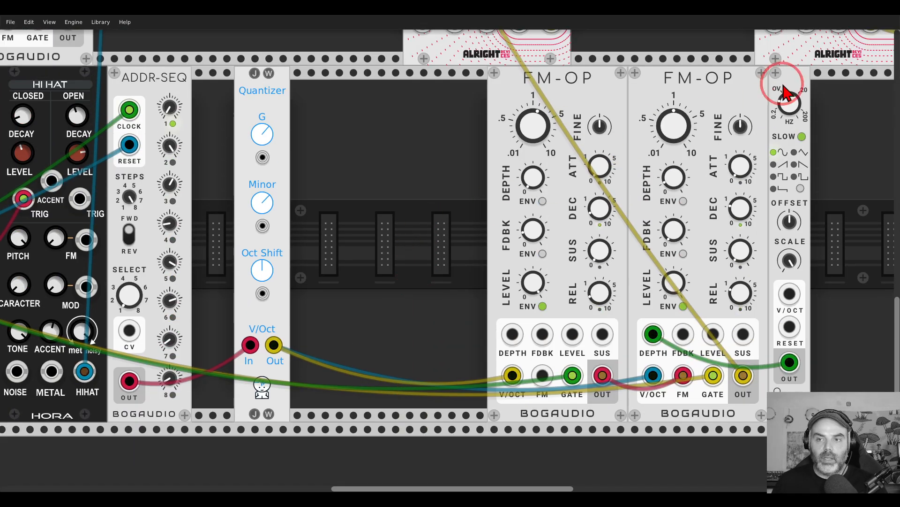
{"action": "scroll", "coordinate": [769, 89], "scroll_direction": "up", "scroll_amount": 2}
{"action": "scroll", "coordinate": [740, 88], "scroll_direction": "down", "scroll_amount": 2}
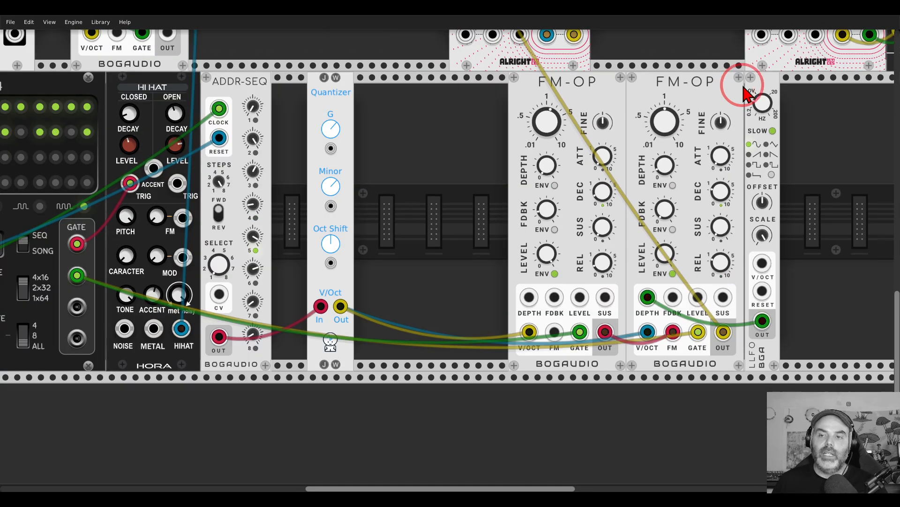
{"action": "left_click_drag", "start_coordinate": [756, 84], "coordinate": [605, 78]}
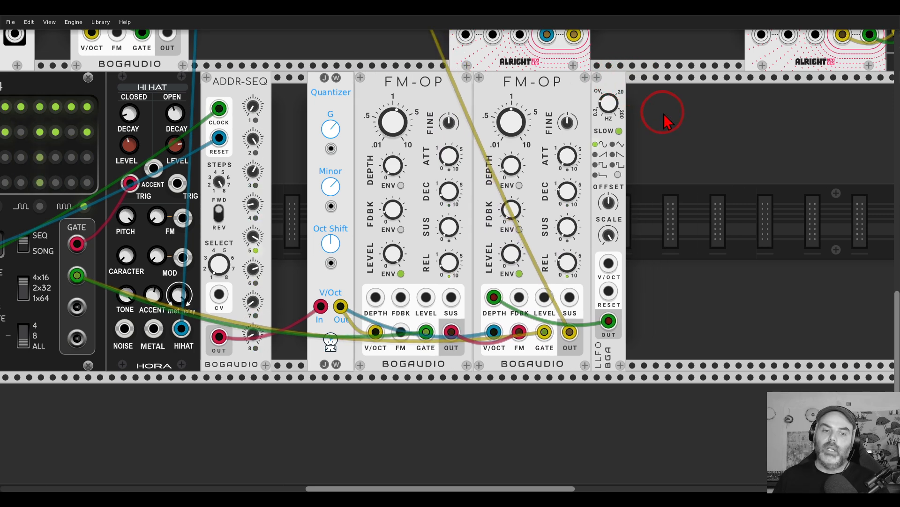
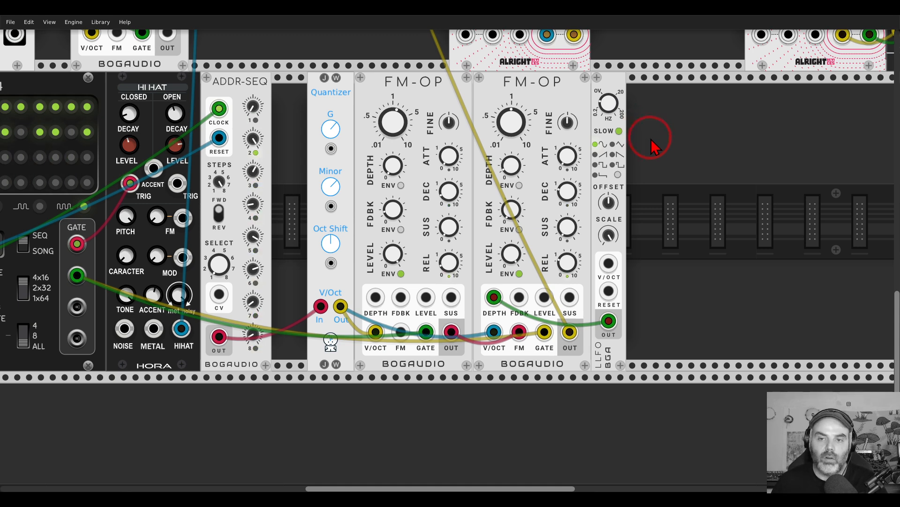
Step: Add an Instruo saïch oscillator in the empty space after the sequenced voice's LLFO
{"action": "scroll", "coordinate": [653, 138], "scroll_direction": "down", "scroll_amount": 2}
{"action": "left_click_drag", "start_coordinate": [658, 109], "coordinate": [670, 185]}
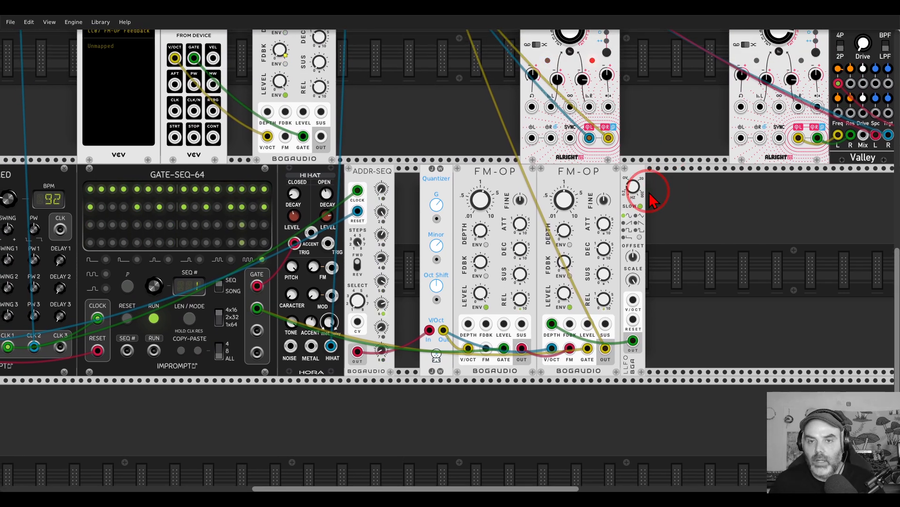
{"action": "left_click_drag", "start_coordinate": [673, 209], "coordinate": [438, 243]}
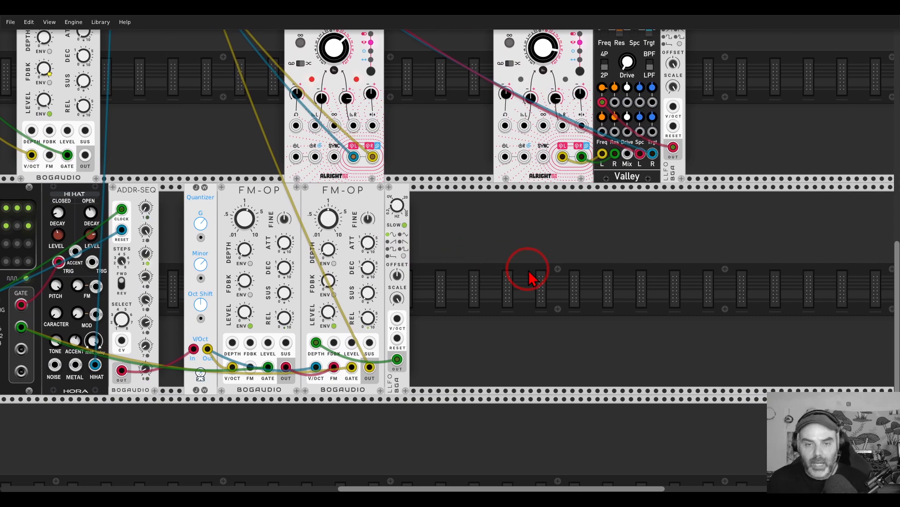
{"action": "right_click", "coordinate": [529, 272]}
{"action": "type", "text": "saic"}
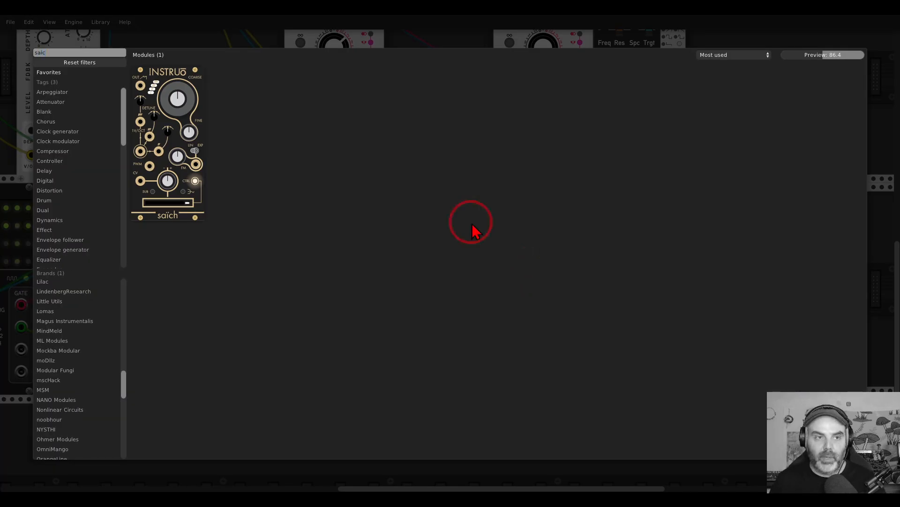
{"action": "left_click", "coordinate": [175, 97]}
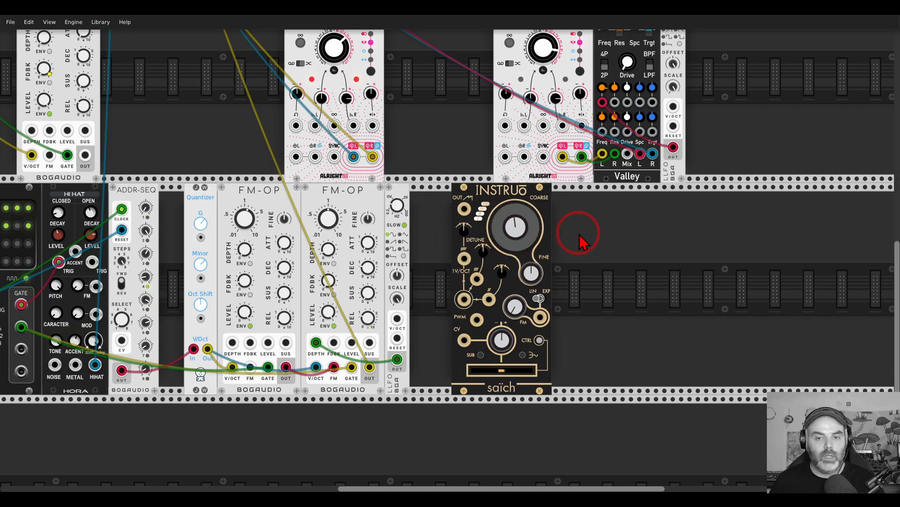
Step: Add a Vult Tangents filter beside saïch and patch saïch's saw output into the filter's LP input
{"action": "right_click", "coordinate": [579, 241]}
{"action": "type", "text": "tang"}
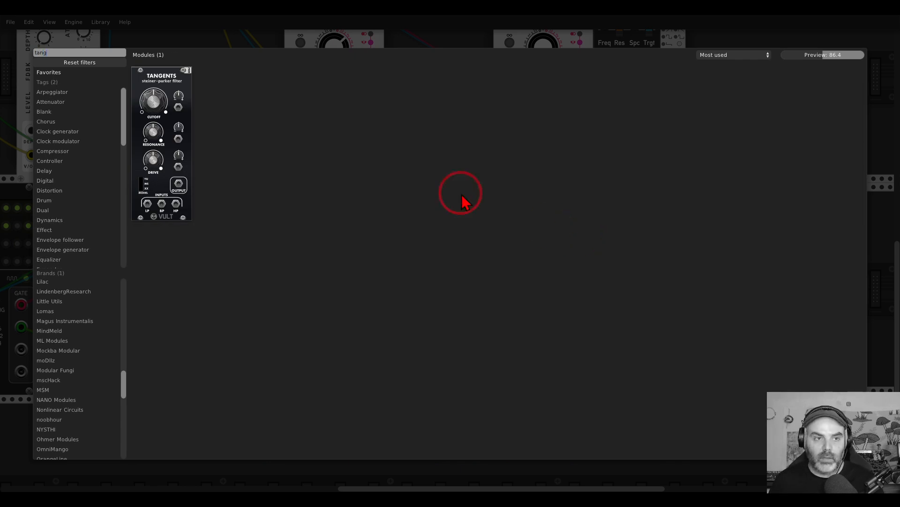
{"action": "left_click", "coordinate": [170, 91]}
{"action": "left_click_drag", "start_coordinate": [470, 212], "coordinate": [573, 371]}
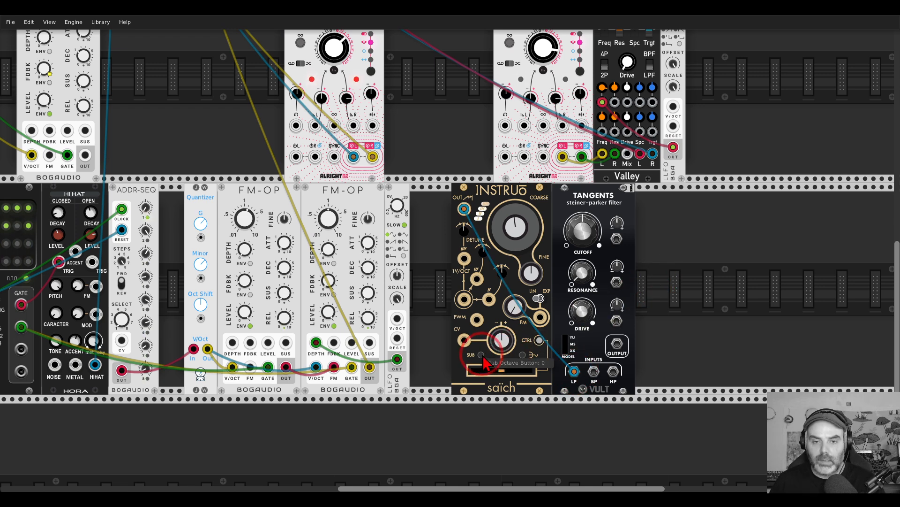
Step: Add a Bogaudio REFTONE directly before saïch and patch its V/OCT output into saïch's first 1V/OCT input
{"action": "left_click_drag", "start_coordinate": [496, 196], "coordinate": [555, 202]}
{"action": "right_click", "coordinate": [499, 221]}
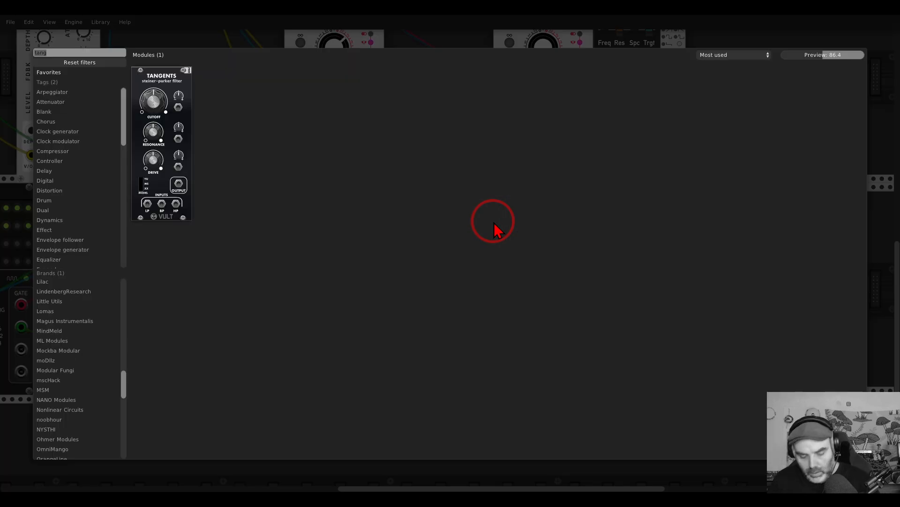
{"action": "type", "text": "ref"}
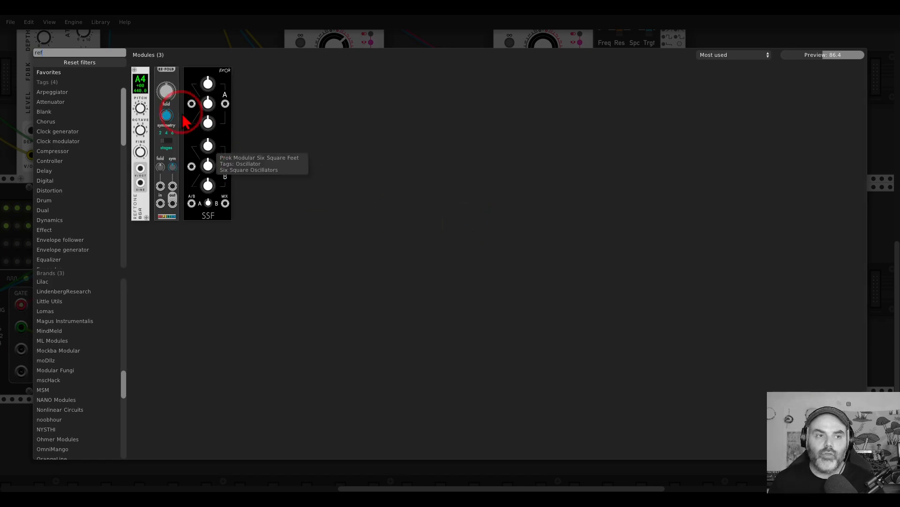
{"action": "left_click_drag", "start_coordinate": [148, 85], "coordinate": [498, 241]}
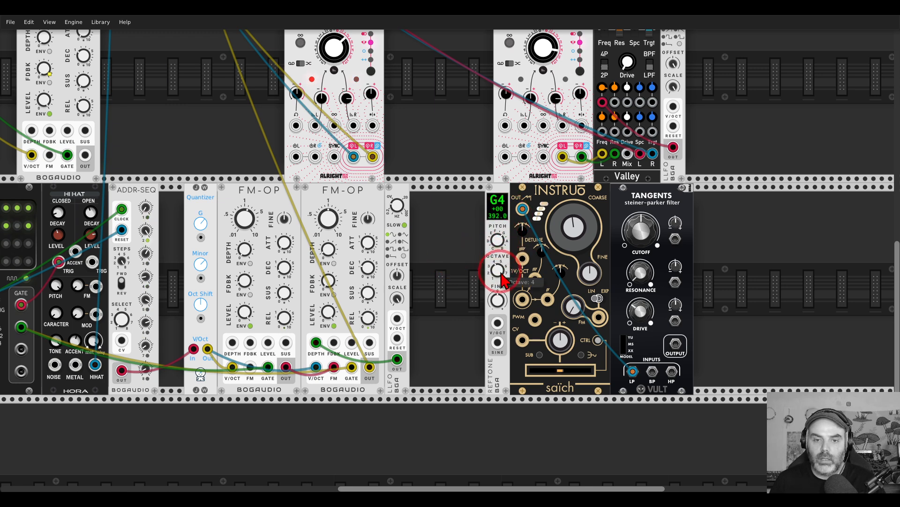
{"action": "left_click_drag", "start_coordinate": [498, 329], "coordinate": [522, 299]}
Step: Patch Tangents' output into MixMaster track 5 and set REFTONE to G2
{"action": "left_click_drag", "start_coordinate": [677, 351], "coordinate": [162, 81]}
{"action": "scroll", "coordinate": [468, 276], "scroll_direction": "down", "scroll_amount": 9}
{"action": "scroll", "coordinate": [468, 276], "scroll_direction": "down", "scroll_amount": 4}
{"action": "left_click_drag", "start_coordinate": [496, 260], "coordinate": [496, 359]}
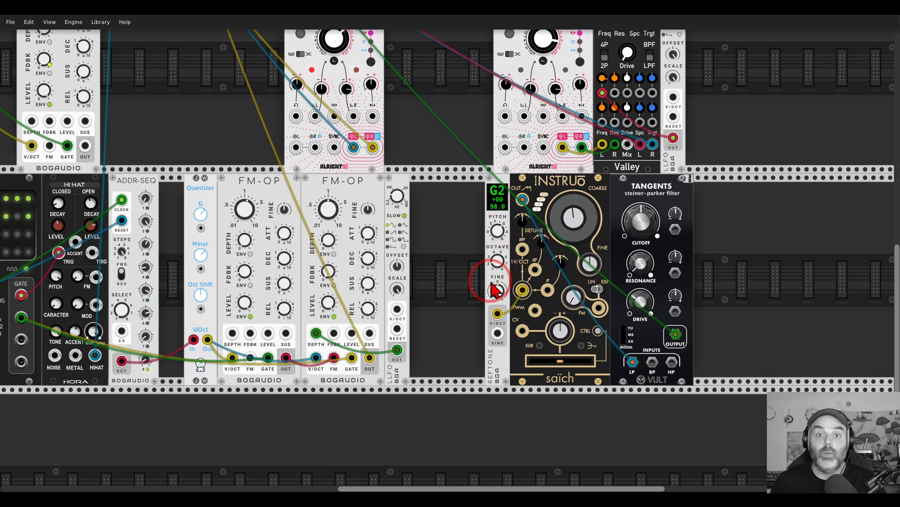
Step: Adjust Tangents' cutoff and lower the gain of MixMaster track 5
{"action": "left_click_drag", "start_coordinate": [652, 234], "coordinate": [640, 293]}
{"action": "scroll", "coordinate": [422, 258], "scroll_direction": "up", "scroll_amount": 13}
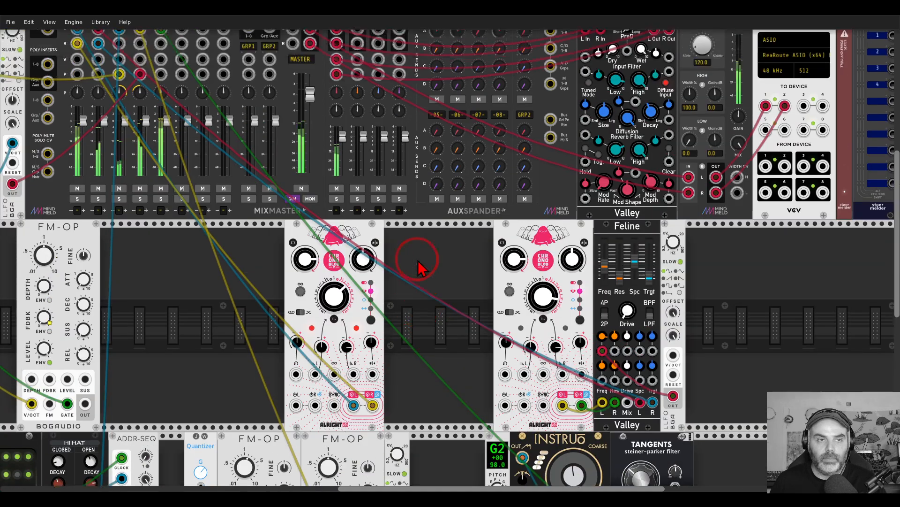
{"action": "right_click", "coordinate": [161, 69]}
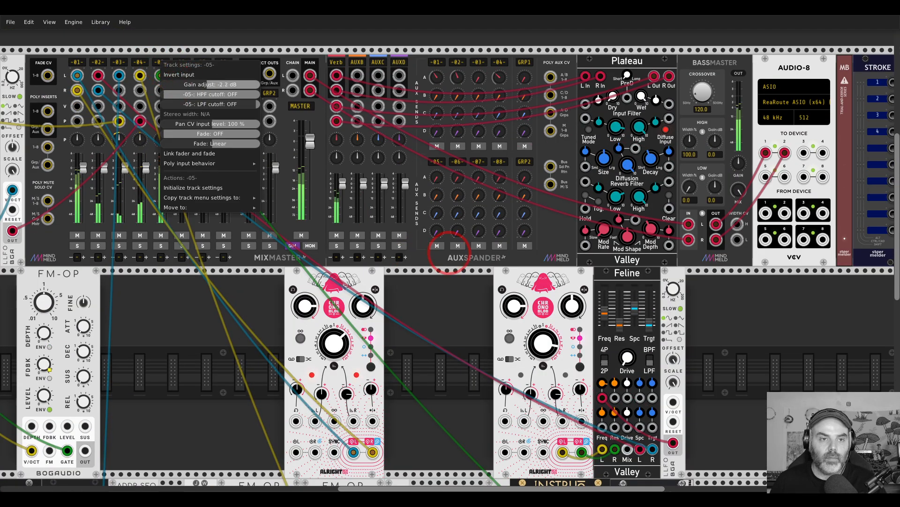
{"action": "left_click_drag", "start_coordinate": [229, 88], "coordinate": [229, 89]}
{"action": "left_click", "coordinate": [437, 306]}
{"action": "scroll", "coordinate": [450, 305], "scroll_direction": "down", "scroll_amount": 9}
{"action": "scroll", "coordinate": [492, 283], "scroll_direction": "down", "scroll_amount": 2}
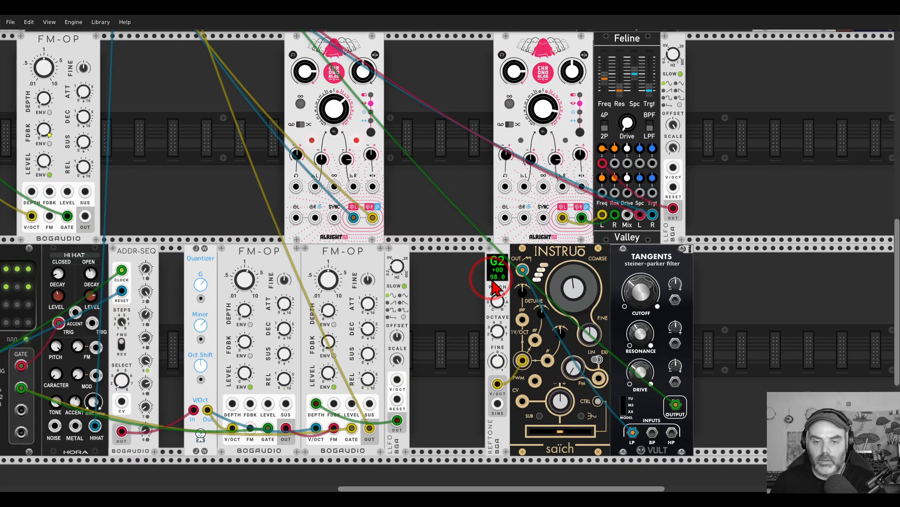
{"action": "left_click_drag", "start_coordinate": [637, 266], "coordinate": [637, 255]}
Step: Add a Bogaudio LLFO after Tangents, switch it to slow mode and raise its offset
{"action": "right_click", "coordinate": [735, 288]}
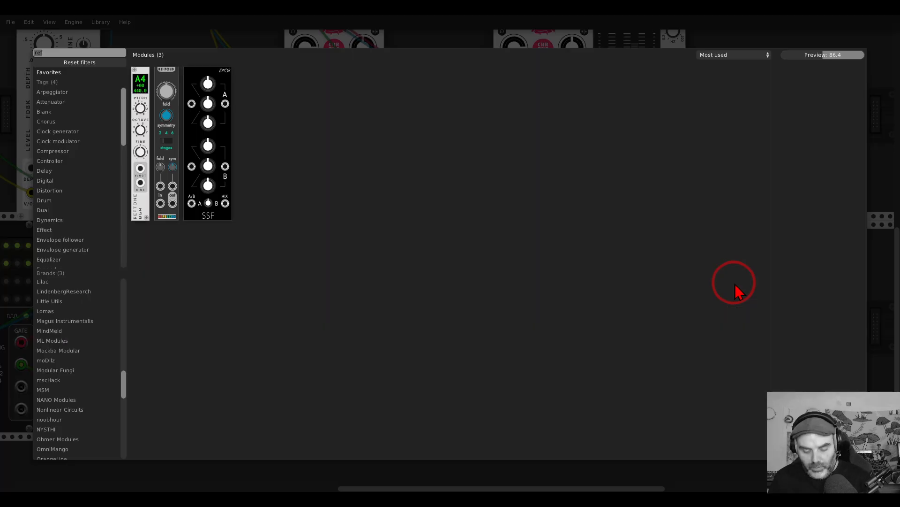
{"action": "type", "text": "llfo"}
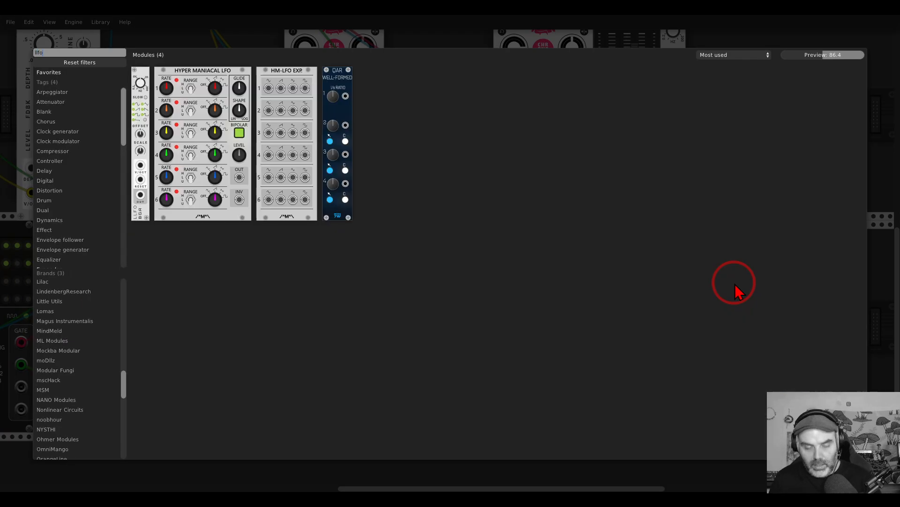
{"action": "left_click", "coordinate": [142, 75]}
{"action": "left_click_drag", "start_coordinate": [335, 134], "coordinate": [690, 285]}
{"action": "left_click_drag", "start_coordinate": [748, 291], "coordinate": [459, 223]}
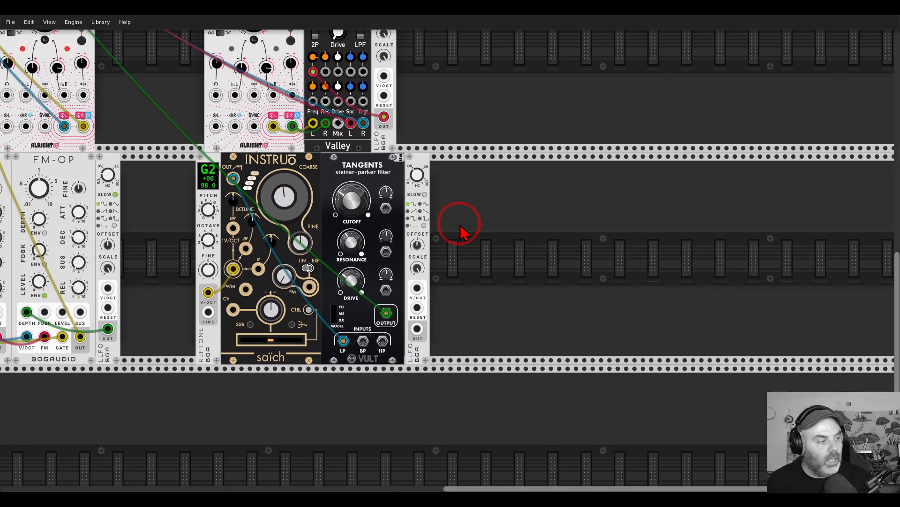
{"action": "left_click", "coordinate": [424, 194]}
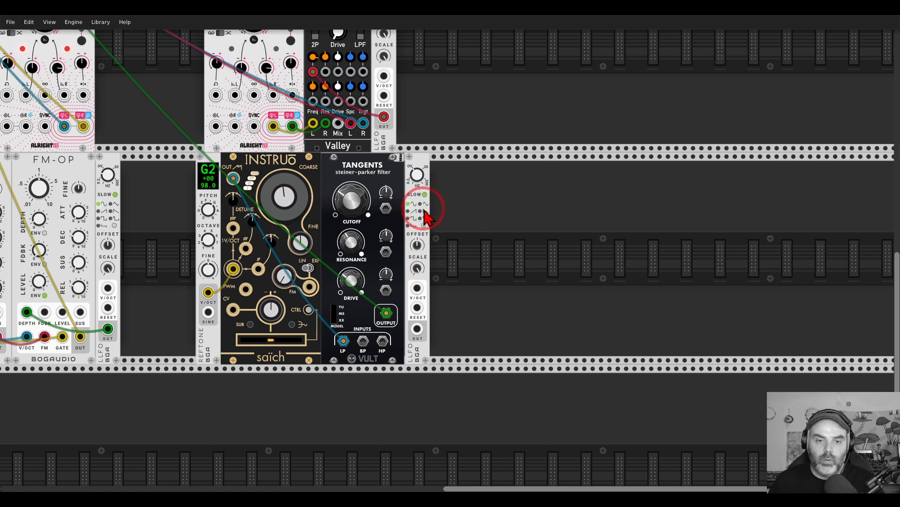
{"action": "mouse_move", "coordinate": [419, 253]}
{"action": "left_mouse_down"}
{"action": "mouse_move", "coordinate": [429, 237]}
{"action": "mouse_move", "coordinate": [418, 267]}
{"action": "mouse_move", "coordinate": [416, 244]}
{"action": "left_mouse_up"}
Step: Patch the LLFO into Tangents' cutoff modulation input at an amount of about 0.26, fine-tuning the LFO rate and base cutoff
{"action": "left_click_drag", "start_coordinate": [417, 329], "coordinate": [384, 211]}
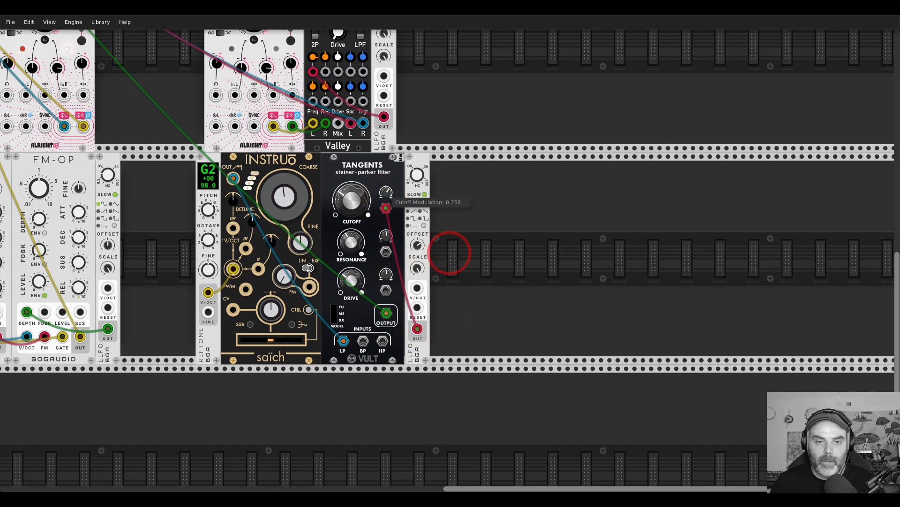
{"action": "left_click_drag", "start_coordinate": [418, 177], "coordinate": [418, 170]}
{"action": "left_click_drag", "start_coordinate": [363, 212], "coordinate": [363, 210]}
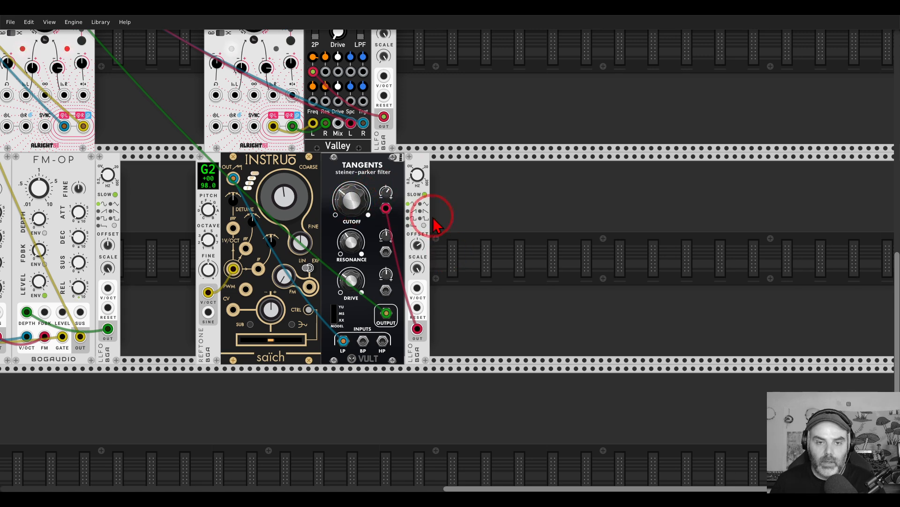
Step: Add a LALA crossover after the LLFO and patch Tangents' output into its input
{"action": "right_click", "coordinate": [455, 235]}
{"action": "type", "text": "lala"}
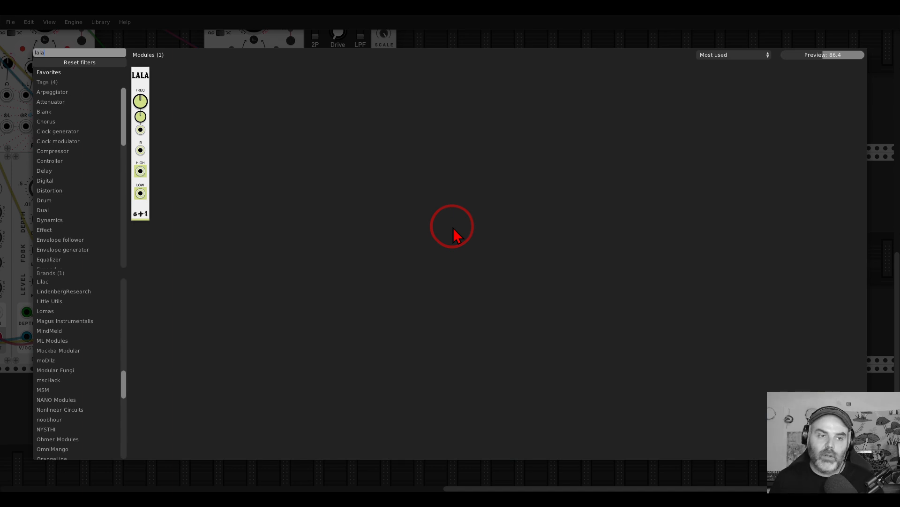
{"action": "left_click", "coordinate": [147, 83]}
{"action": "left_click_drag", "start_coordinate": [444, 267], "coordinate": [387, 312]}
Step: Add a Chronoblob2 delay after LALA and patch LALA's high output into the delay's left input
{"action": "right_click", "coordinate": [501, 281]}
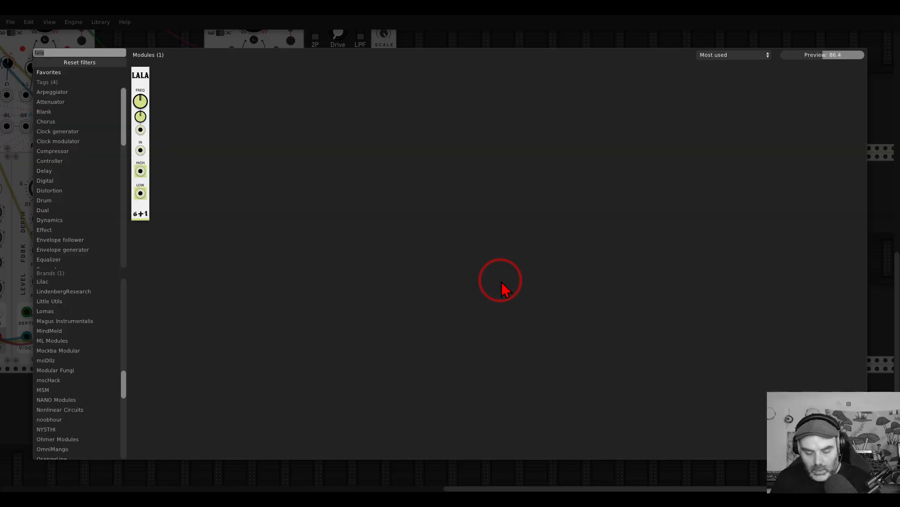
{"action": "type", "text": "blob"}
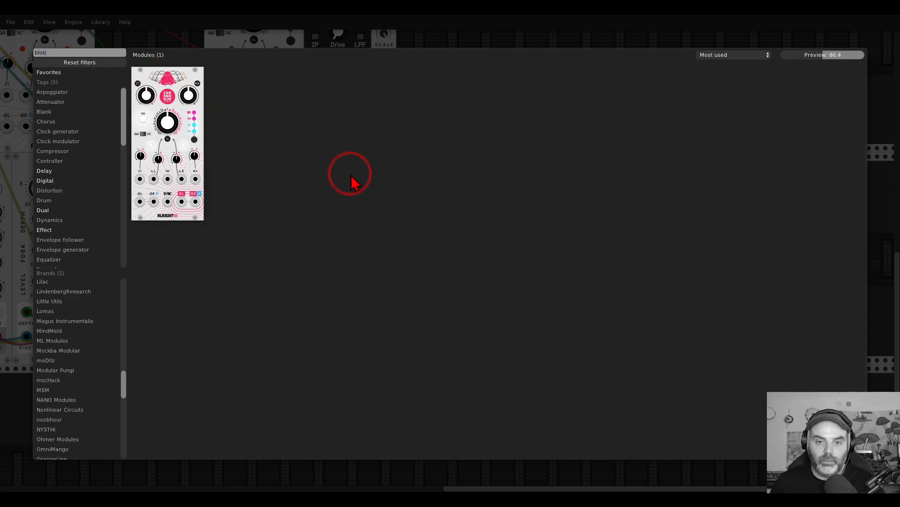
{"action": "left_click_drag", "start_coordinate": [177, 90], "coordinate": [519, 225]}
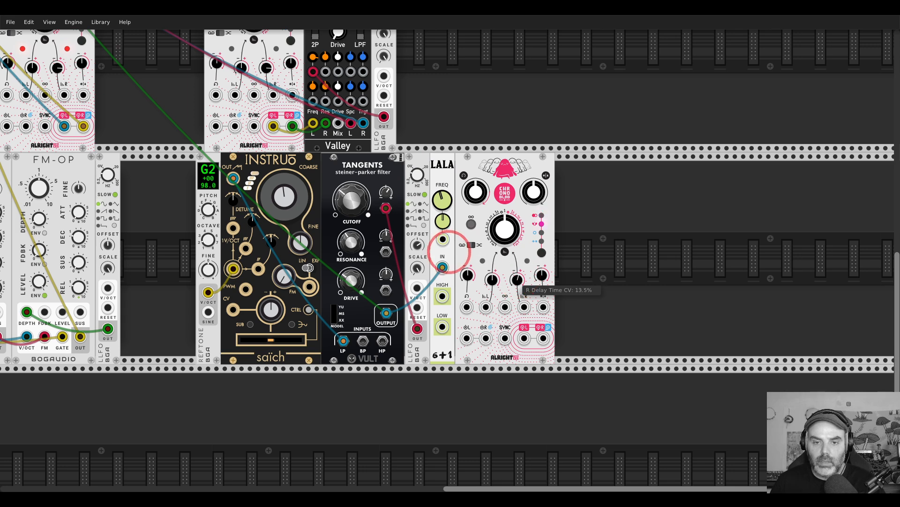
{"action": "left_click_drag", "start_coordinate": [442, 296], "coordinate": [467, 338]}
Step: Raise the wet mix and the feedback of the new Chronoblob2
{"action": "left_click_drag", "start_coordinate": [533, 192], "coordinate": [533, 136]}
{"action": "right_click", "coordinate": [592, 273]}
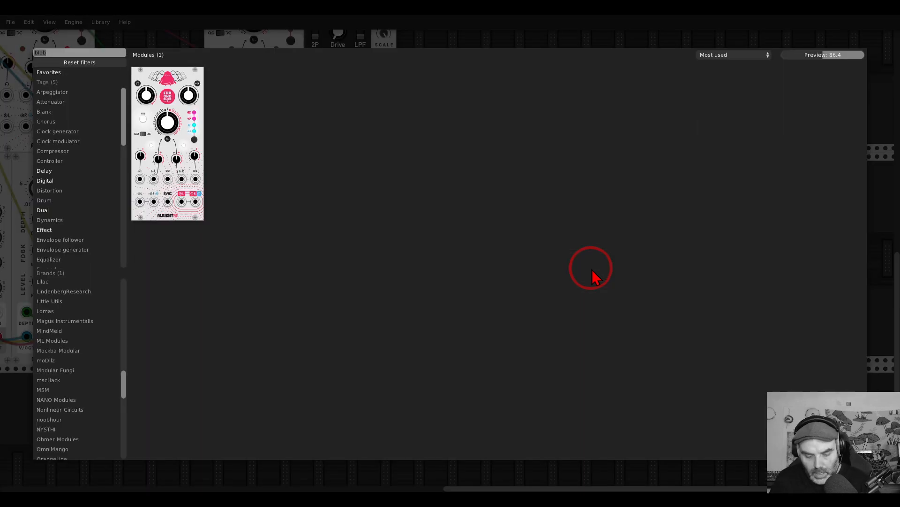
{"action": "left_click", "coordinate": [889, 107]}
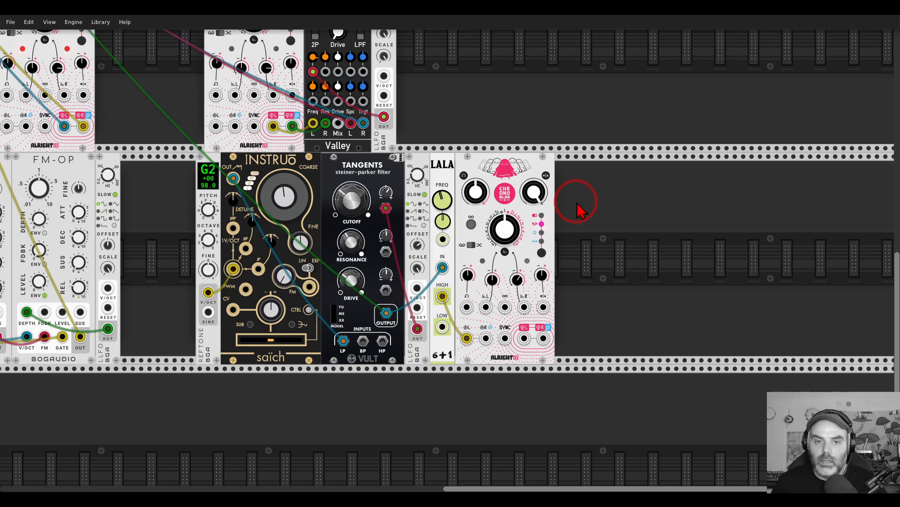
{"action": "left_click_drag", "start_coordinate": [479, 195], "coordinate": [480, 173]}
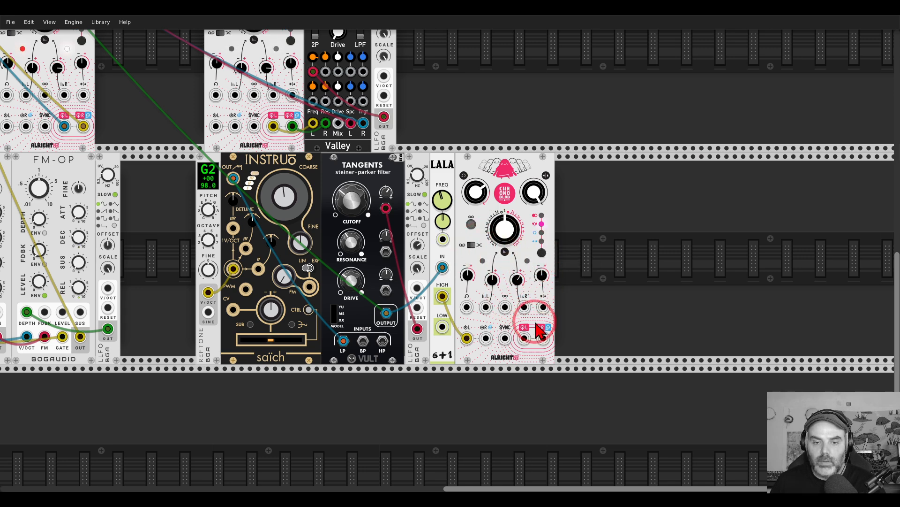
Step: Patch the new Chronoblob2's left and right outputs into MixMaster track 6
{"action": "left_click_drag", "start_coordinate": [524, 337], "coordinate": [2, 18]}
{"action": "left_click_drag", "start_coordinate": [3, 155], "coordinate": [719, 437]}
{"action": "scroll", "coordinate": [495, 339], "scroll_direction": "up", "scroll_amount": 10}
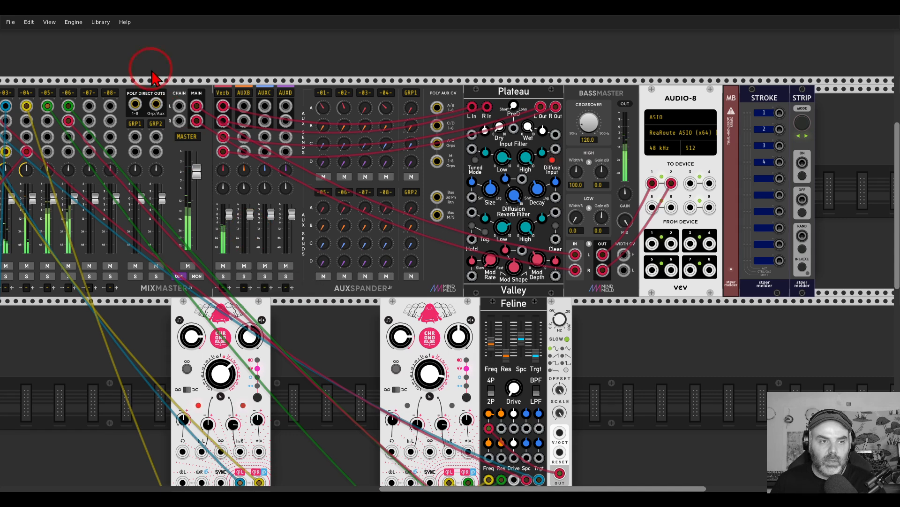
Step: Set track 6's Verb send to about -14 dB and its gain adjust to -4.5 dB, and check track 5's gain
{"action": "scroll", "coordinate": [159, 79], "scroll_direction": "left", "scroll_amount": 7}
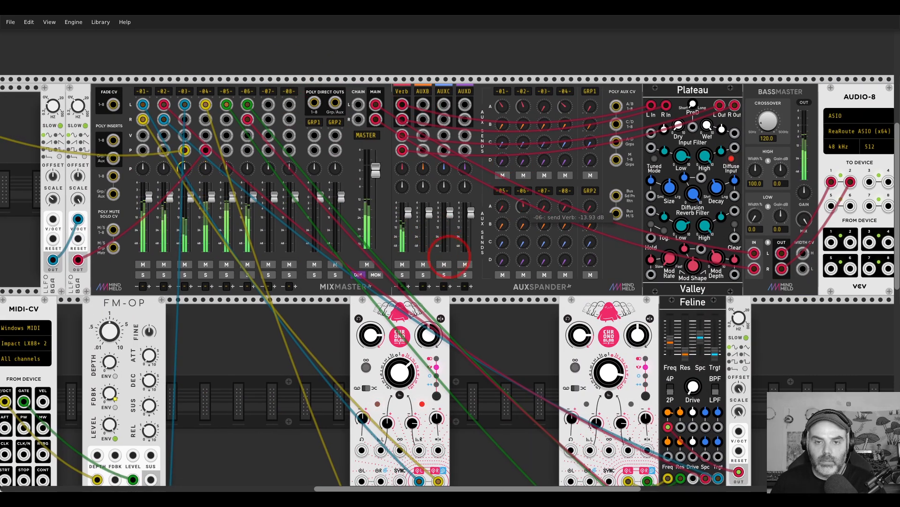
{"action": "right_click", "coordinate": [249, 97]}
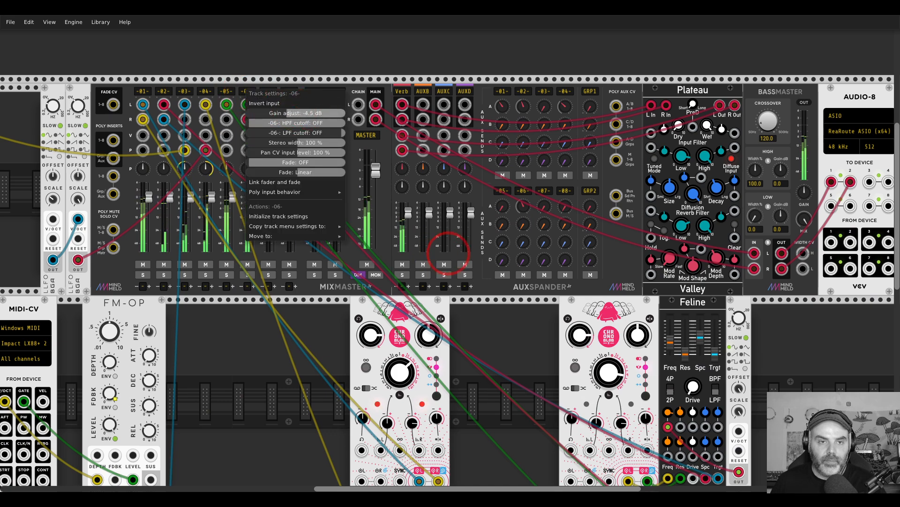
{"action": "left_click", "coordinate": [262, 76]}
{"action": "right_click", "coordinate": [235, 96]}
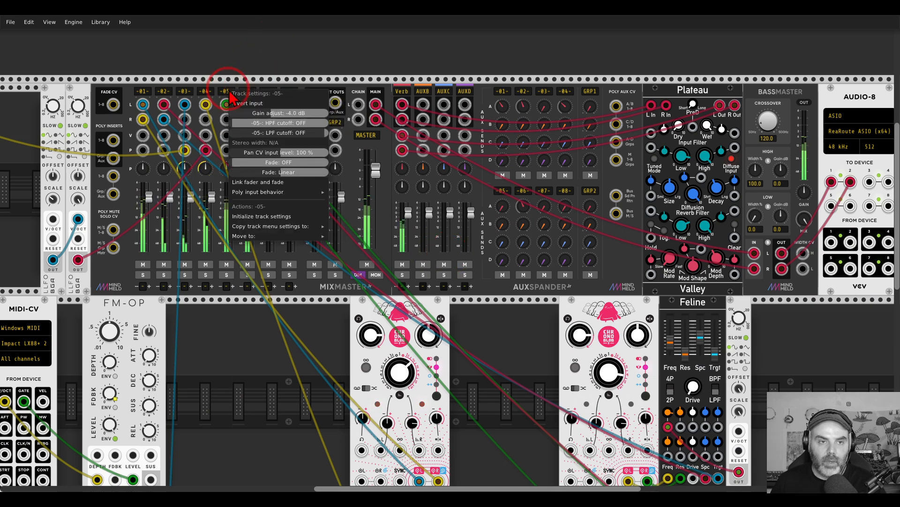
{"action": "left_click", "coordinate": [278, 81]}
Step: Adjust LALA's crossover frequency to about 515 Hz
{"action": "scroll", "coordinate": [524, 325], "scroll_direction": "down", "scroll_amount": 10}
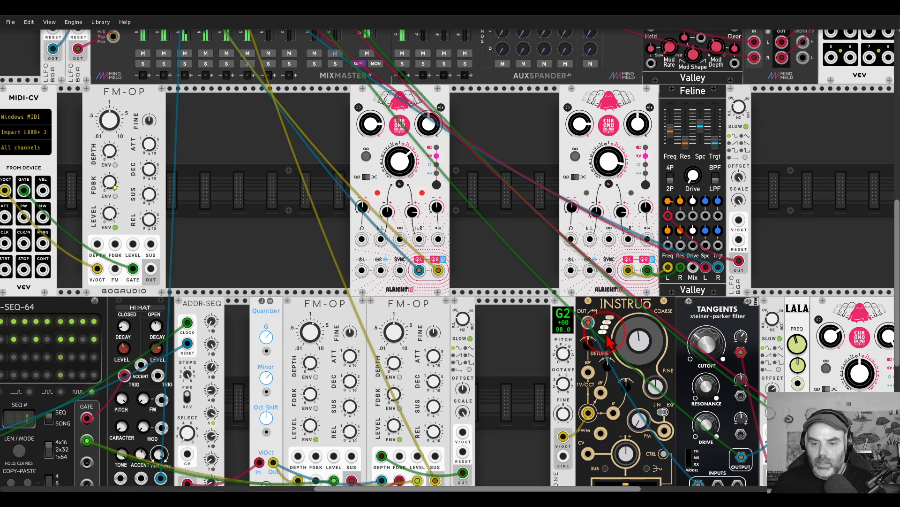
{"action": "left_click_drag", "start_coordinate": [568, 350], "coordinate": [290, 288]}
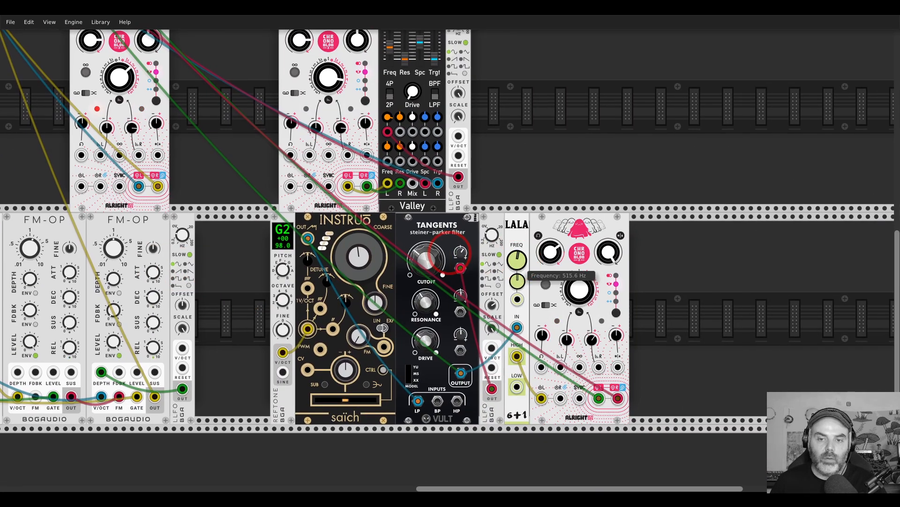
{"action": "left_click_drag", "start_coordinate": [197, 136], "coordinate": [301, 144]}
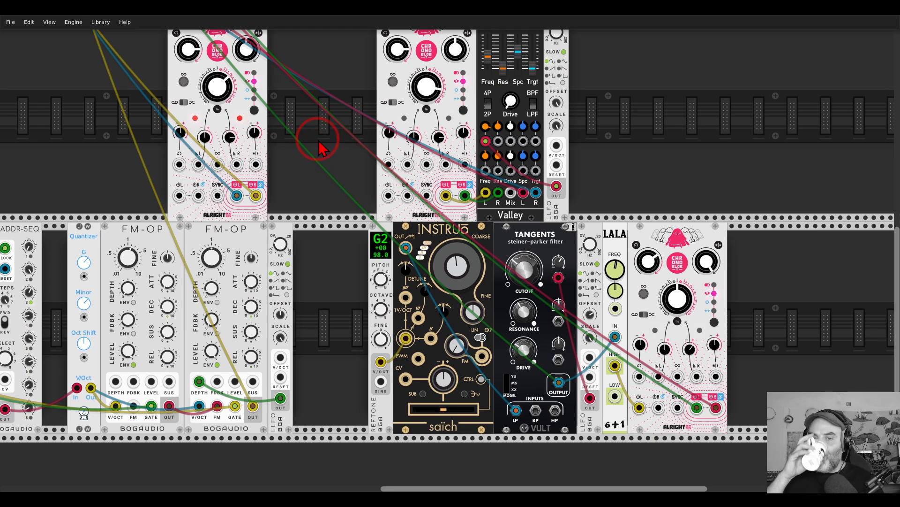
{"action": "left_click_drag", "start_coordinate": [319, 149], "coordinate": [592, 224]}
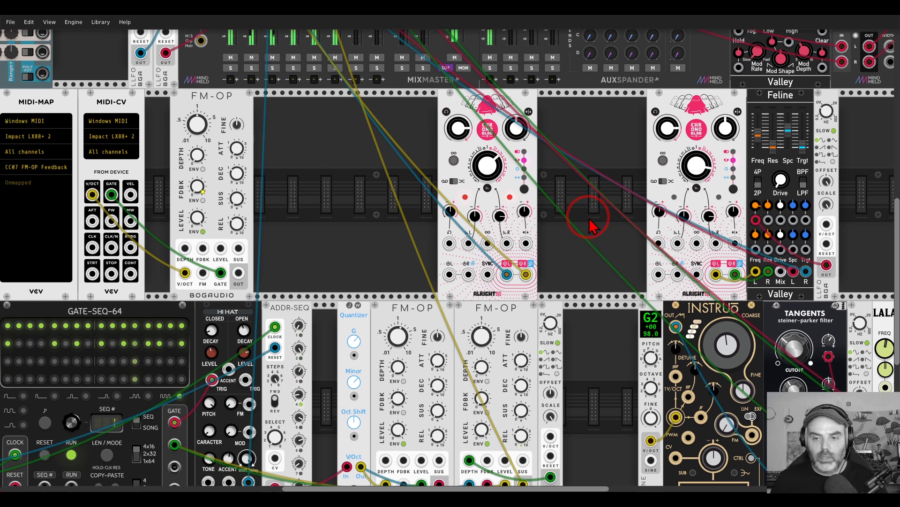
Step: Switch to the Photos viewer and go to the next viewer question, about panning
{"action": "left_click", "coordinate": [609, 496]}
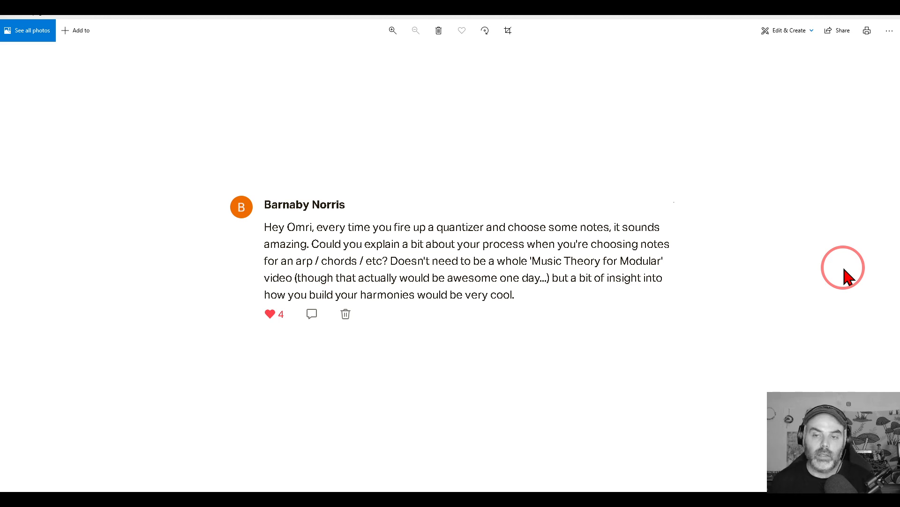
{"action": "left_click", "coordinate": [887, 261]}
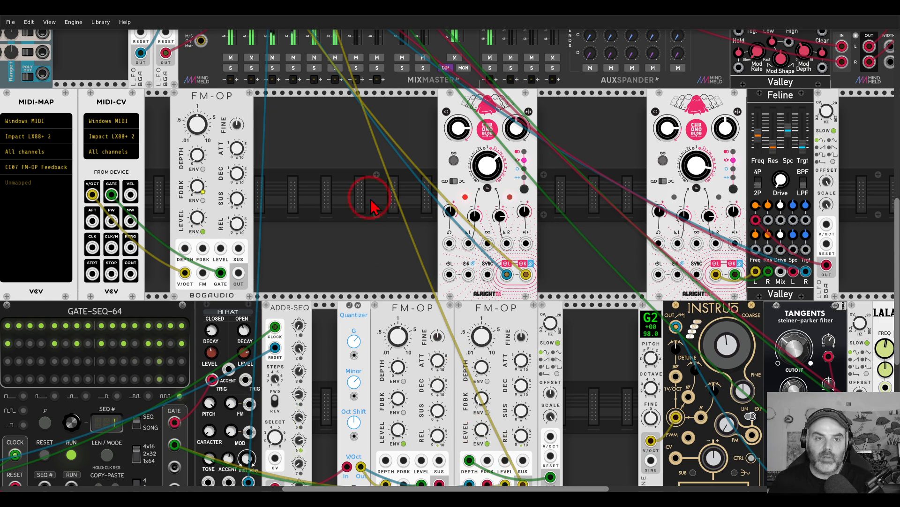
Step: Back in VCV Rack, search the module library for "pan" and add the Bogaudio PAN module between FM-OP and the first Chronoblob2
{"action": "scroll", "coordinate": [384, 196], "scroll_direction": "up", "scroll_amount": 3}
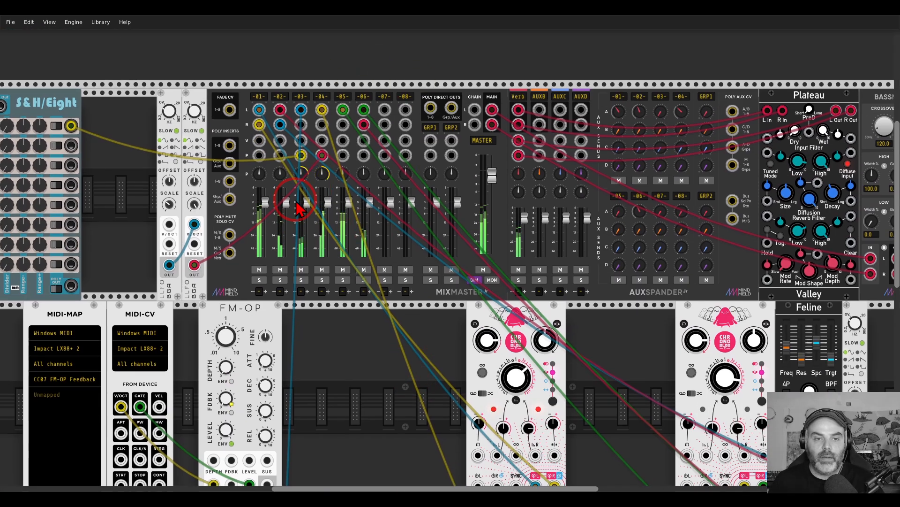
{"action": "scroll", "coordinate": [362, 282], "scroll_direction": "down", "scroll_amount": 3}
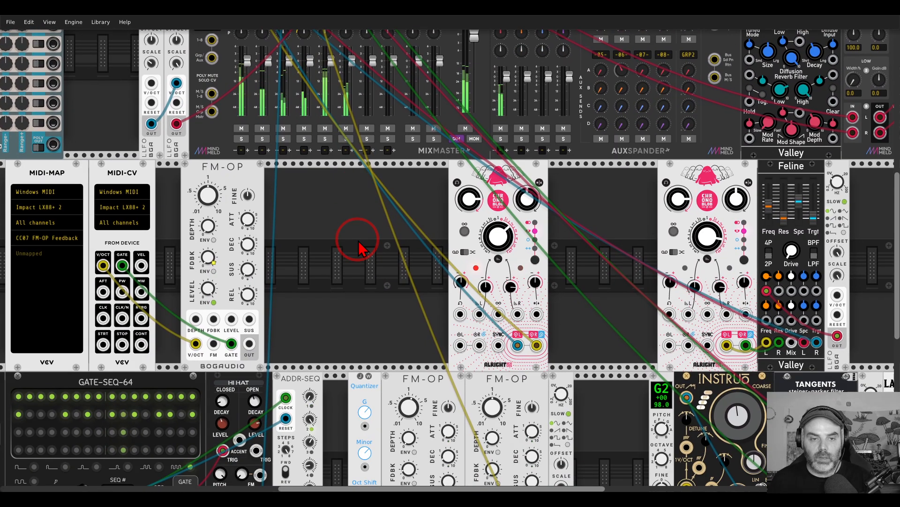
{"action": "right_click", "coordinate": [358, 237]}
{"action": "type", "text": "blob"}
{"action": "key", "text": "BackSpace"}
{"action": "key", "text": "BackSpace"}
{"action": "key", "text": "BackSpace"}
{"action": "key", "text": "BackSpace"}
{"action": "type", "text": "pan"}
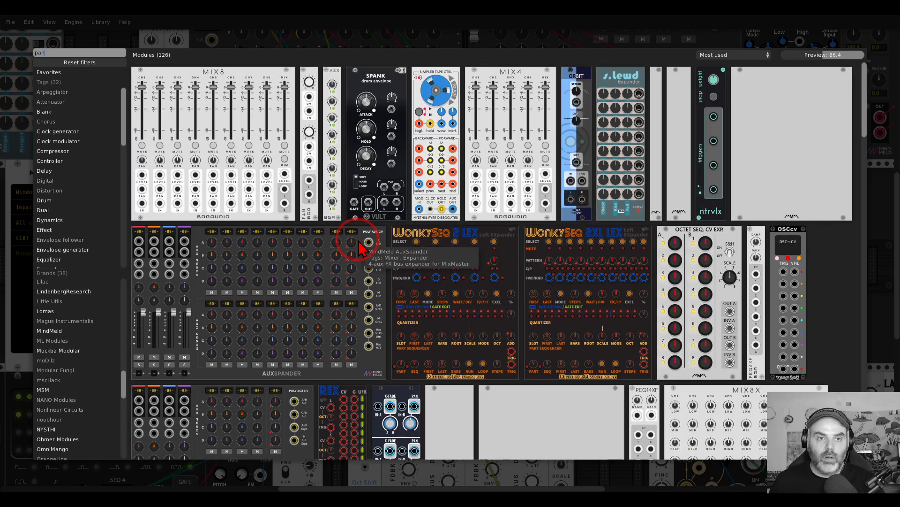
{"action": "left_click", "coordinate": [312, 117]}
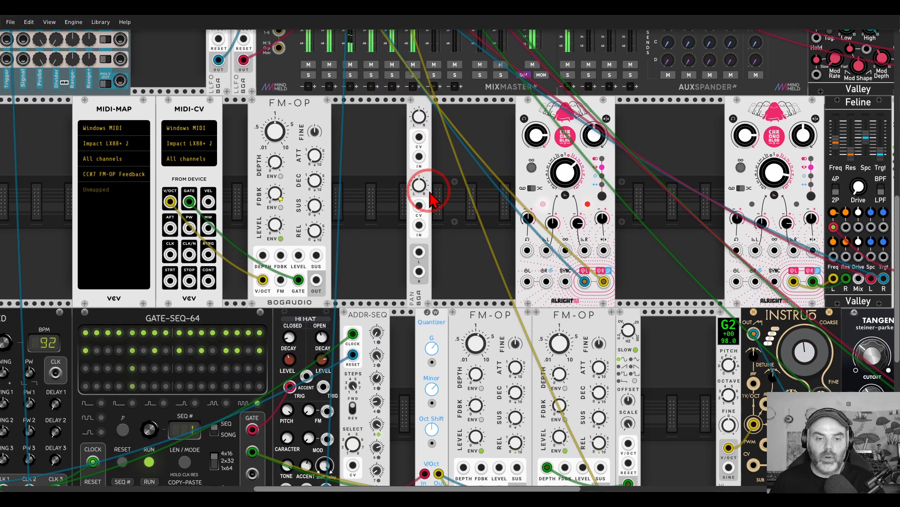
{"action": "scroll", "coordinate": [431, 193], "scroll_direction": "up", "scroll_amount": 3}
{"action": "left_click_drag", "start_coordinate": [420, 185], "coordinate": [442, 230]}
{"action": "scroll", "coordinate": [448, 246], "scroll_direction": "up", "scroll_amount": 1}
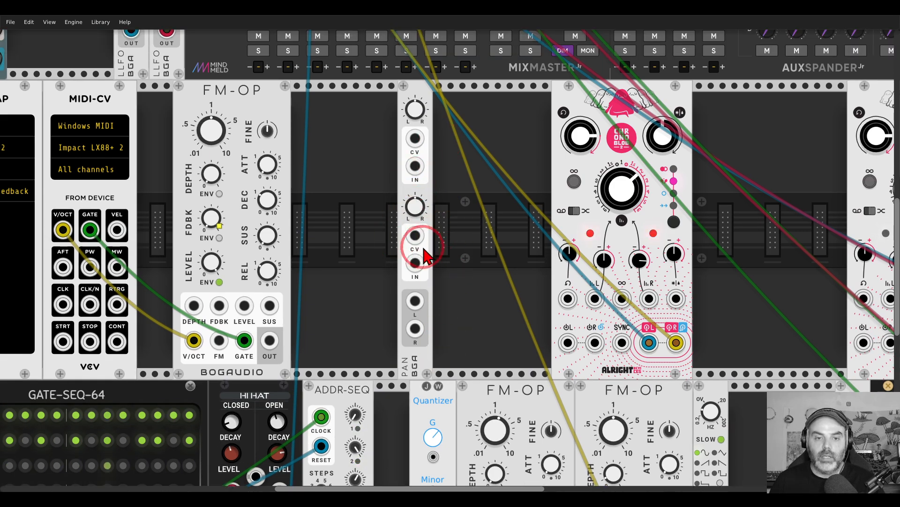
Step: Search the module library for "fade" and "mixer", and add the NYSTHI Vector Mixer
{"action": "right_click", "coordinate": [451, 200]}
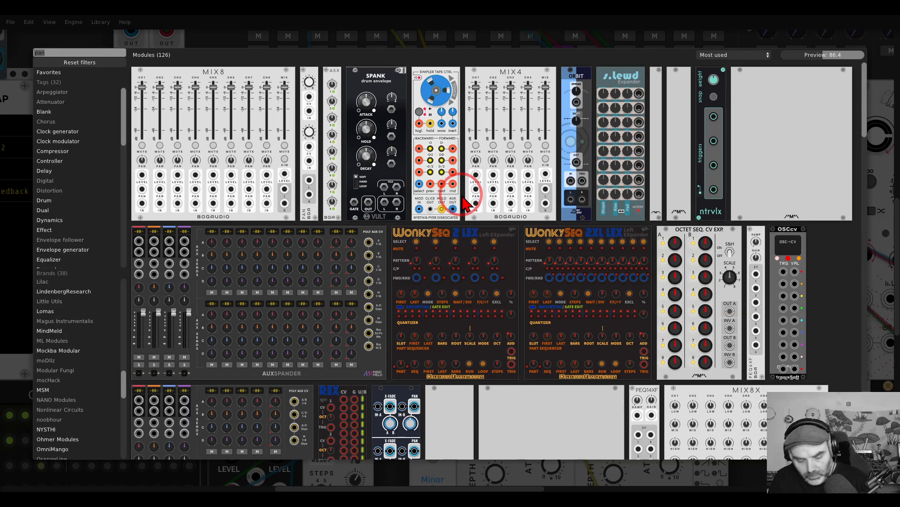
{"action": "type", "text": "fade"}
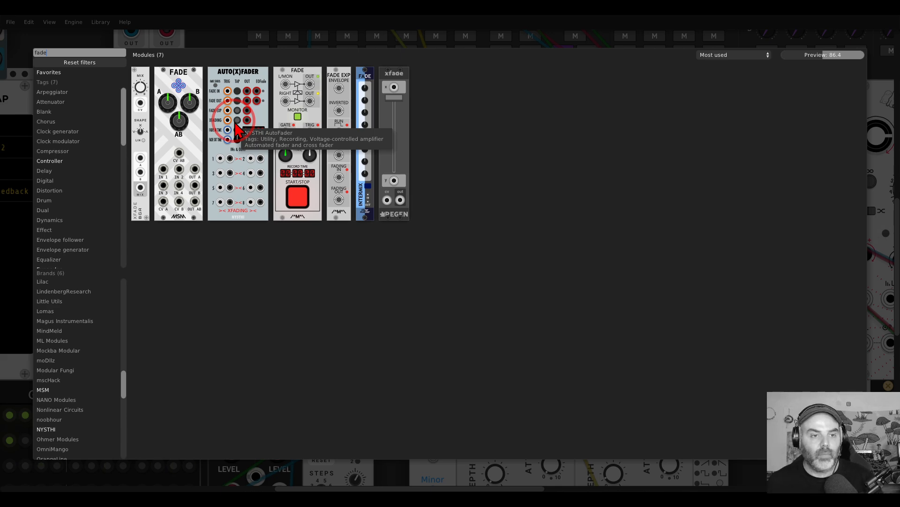
{"action": "left_click", "coordinate": [102, 62]}
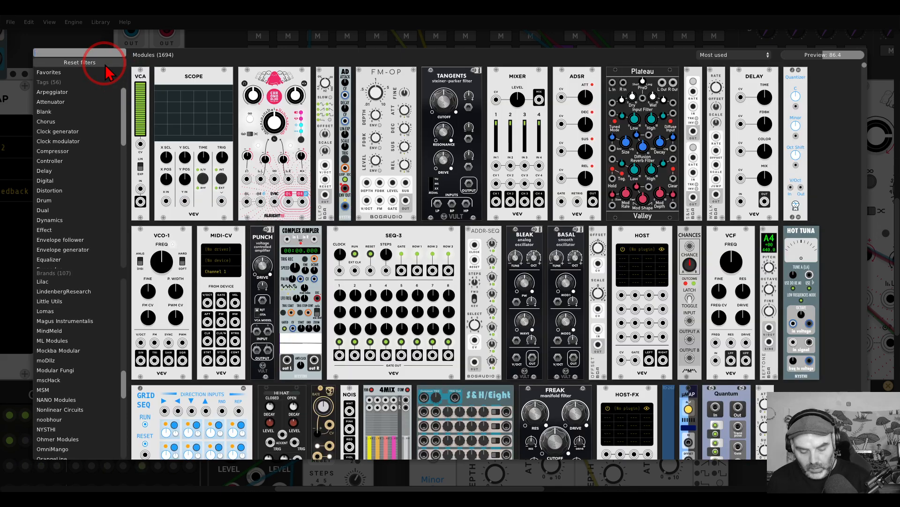
{"action": "type", "text": "mixer"}
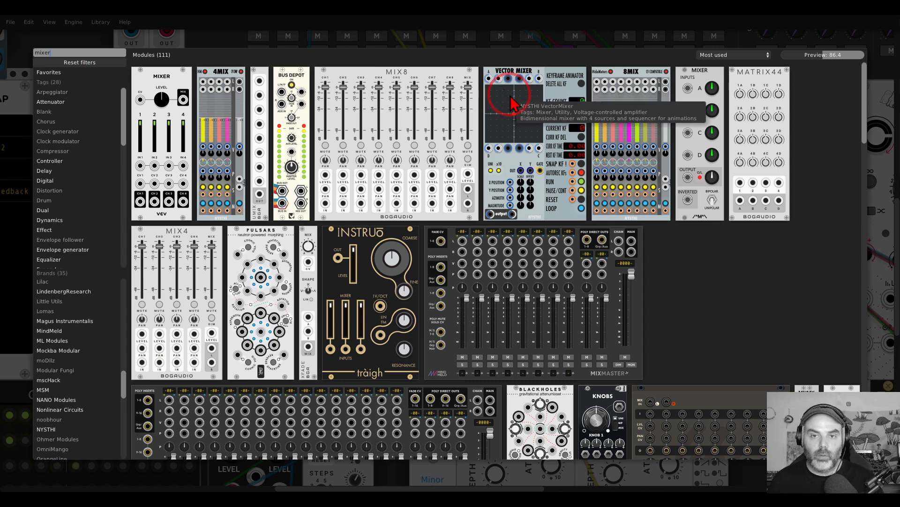
{"action": "key", "text": "Escape"}
Step: Delete the PAN module and the Vector Mixer from the rack
{"action": "left_click_drag", "start_coordinate": [793, 345], "coordinate": [720, 322]}
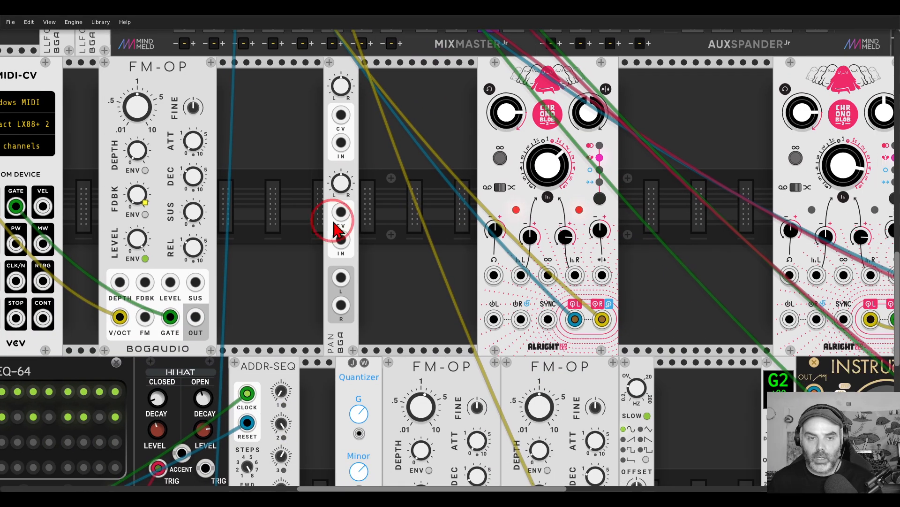
{"action": "scroll", "coordinate": [358, 237], "scroll_direction": "down", "scroll_amount": 5}
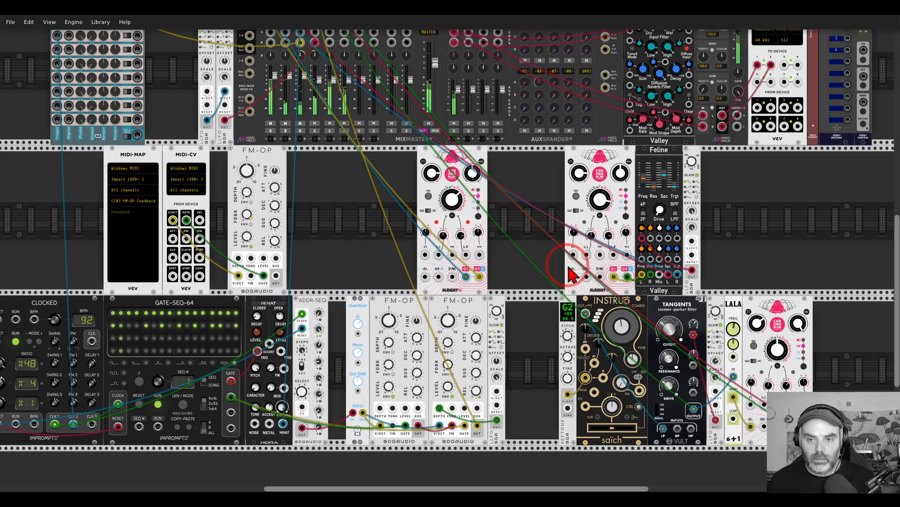
{"action": "left_click_drag", "start_coordinate": [525, 230], "coordinate": [520, 403]}
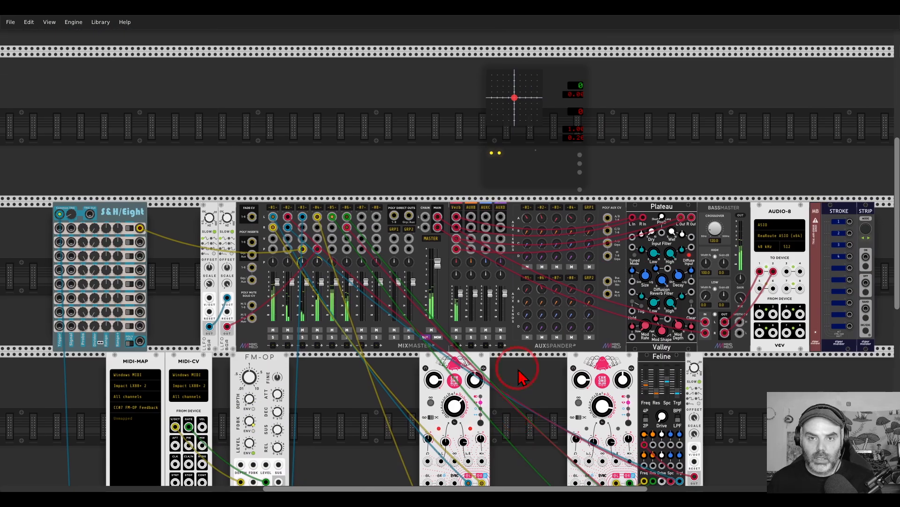
{"action": "scroll", "coordinate": [588, 90], "scroll_direction": "up", "scroll_amount": 1}
{"action": "scroll", "coordinate": [590, 96], "scroll_direction": "up", "scroll_amount": 2}
{"action": "left_click_drag", "start_coordinate": [615, 100], "coordinate": [569, 145]}
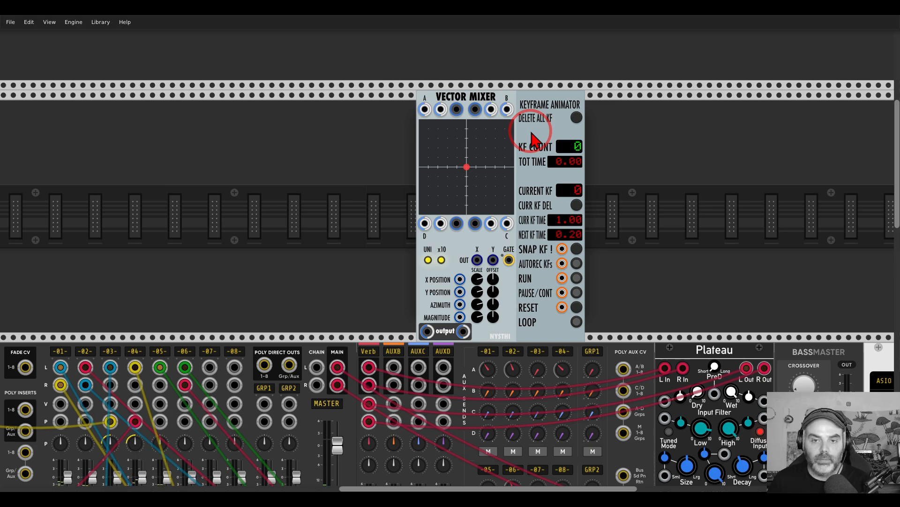
{"action": "key", "text": "Delete"}
Step: Solo MixMaster track 3 and track 4 to demonstrate their panning modulation
{"action": "left_click_drag", "start_coordinate": [491, 238], "coordinate": [483, 85]}
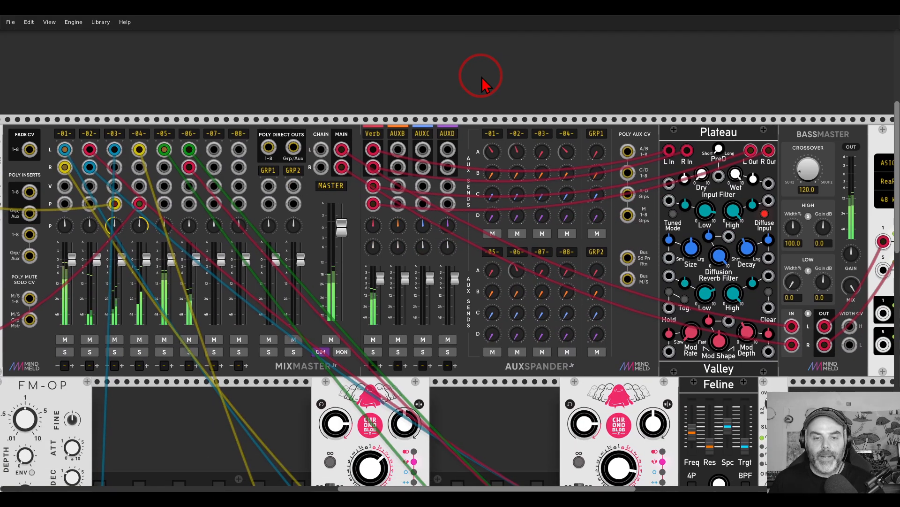
{"action": "scroll", "coordinate": [483, 85], "scroll_direction": "down", "scroll_amount": 2}
{"action": "left_click_drag", "start_coordinate": [497, 369], "coordinate": [509, 167]}
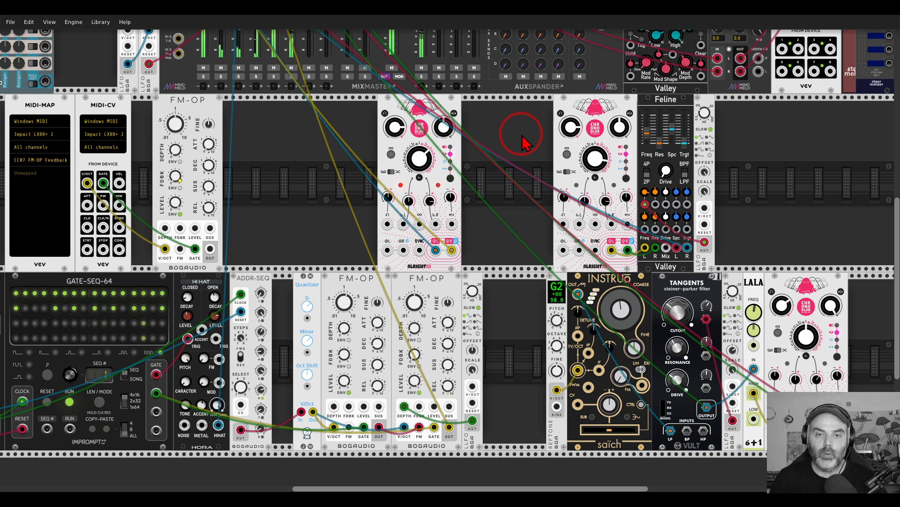
{"action": "scroll", "coordinate": [388, 182], "scroll_direction": "up", "scroll_amount": 5}
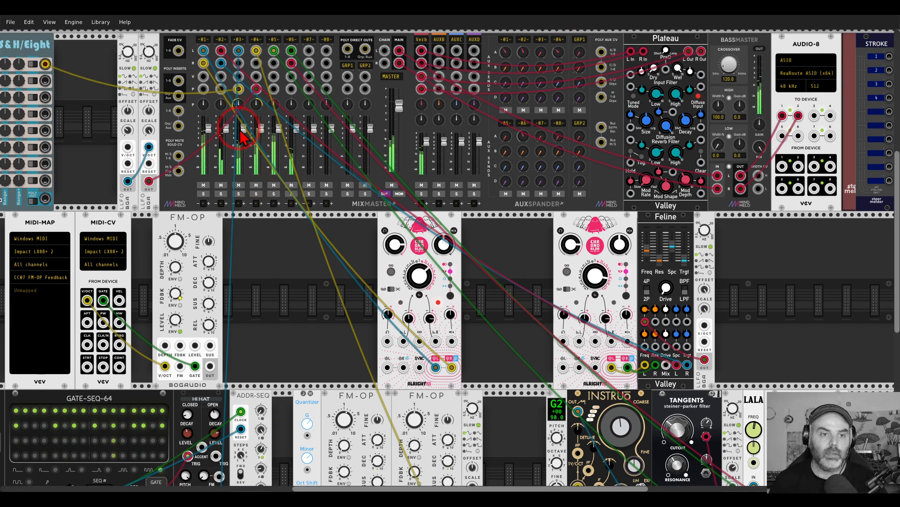
{"action": "left_click", "coordinate": [239, 194]}
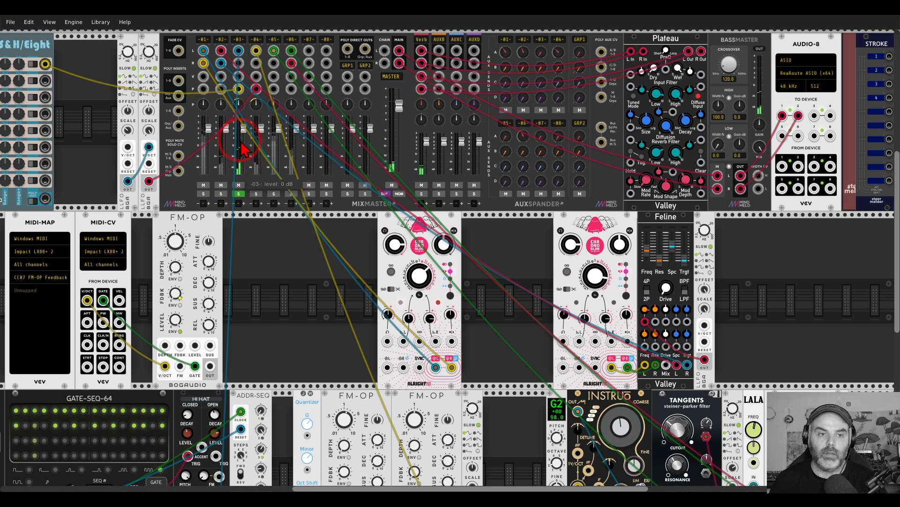
{"action": "left_click", "coordinate": [256, 193]}
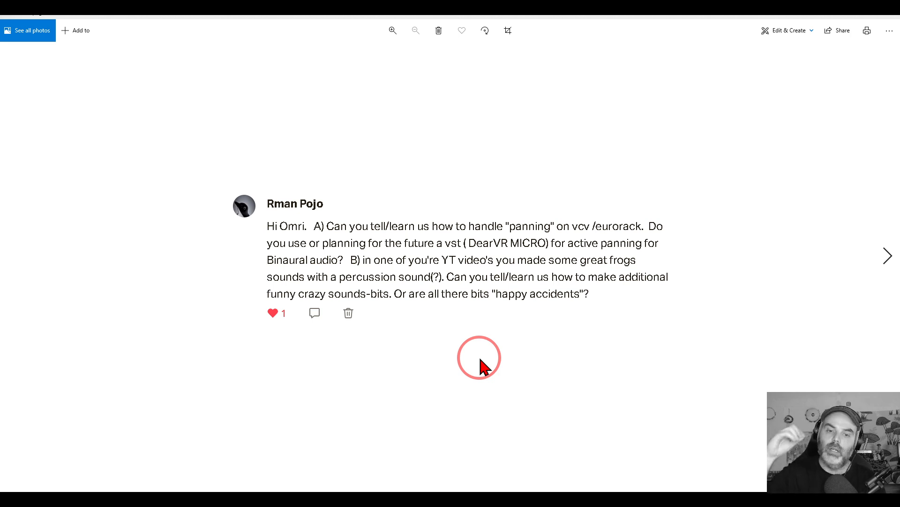
Step: Switch back to VCV Rack, search the module library for "noise", and add the VCV Noise module in the empty row above MixMaster
{"action": "left_click", "coordinate": [495, 502]}
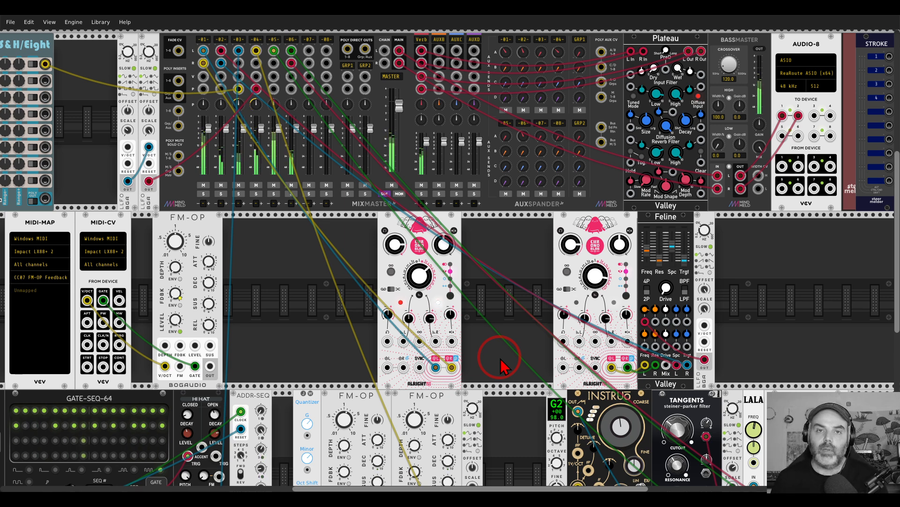
{"action": "scroll", "coordinate": [501, 365], "scroll_direction": "up", "scroll_amount": 5}
{"action": "left_click_drag", "start_coordinate": [345, 145], "coordinate": [455, 209]}
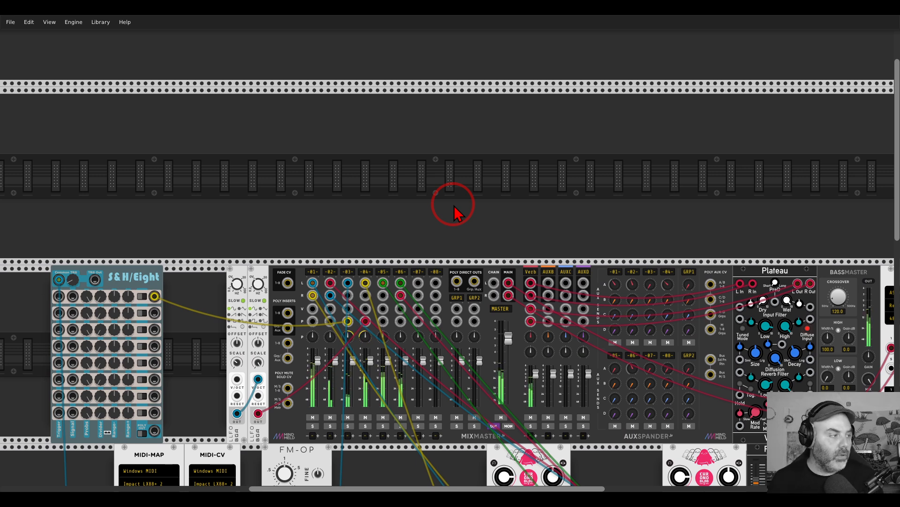
{"action": "right_click", "coordinate": [423, 229]}
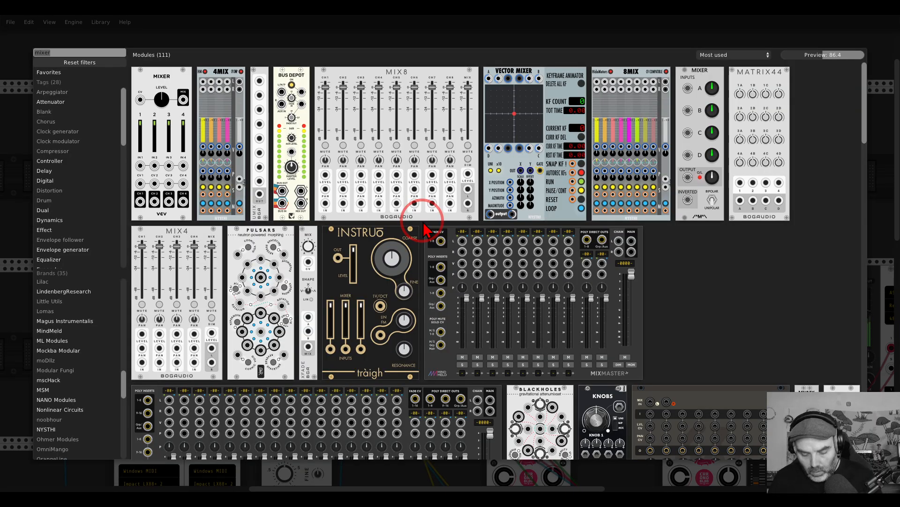
{"action": "type", "text": "noise"}
{"action": "left_click", "coordinate": [151, 84]}
{"action": "left_click_drag", "start_coordinate": [151, 84], "coordinate": [249, 159]}
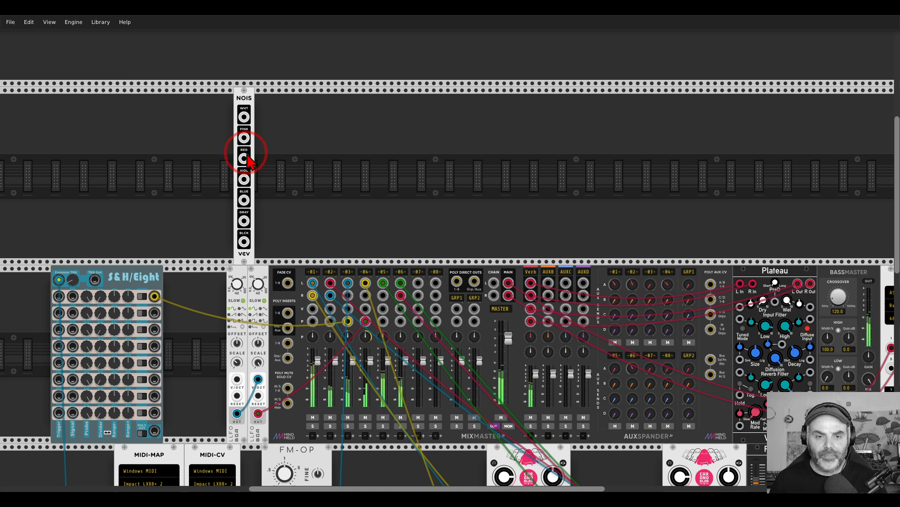
Step: Add a VCV VCA and a NYSTHI AD beside Noise, patching AD's envelope output to the VCA's CV and white noise to its input
{"action": "left_click_drag", "start_coordinate": [376, 160], "coordinate": [378, 169]}
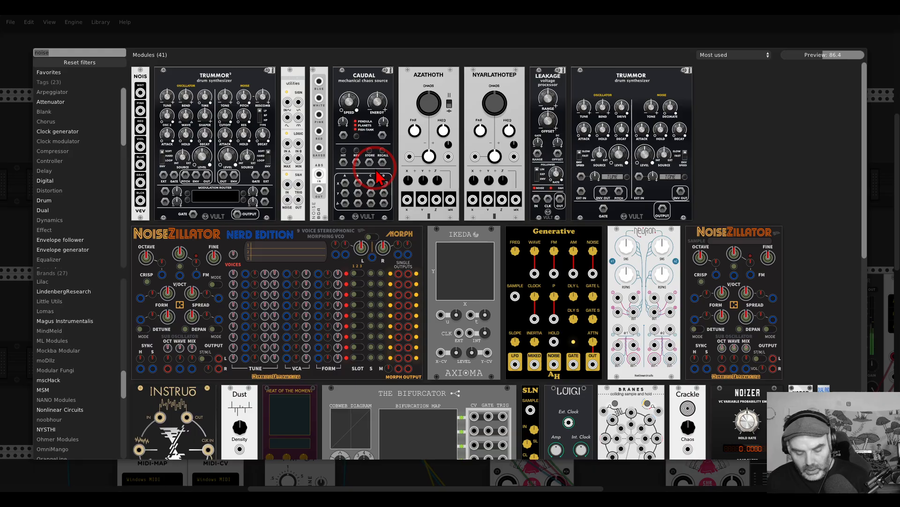
{"action": "right_click", "coordinate": [378, 176]}
{"action": "type", "text": "vca"}
{"action": "left_click_drag", "start_coordinate": [143, 82], "coordinate": [242, 150]}
{"action": "right_click", "coordinate": [300, 154]}
{"action": "type", "text": "ad"}
{"action": "left_click_drag", "start_coordinate": [138, 82], "coordinate": [277, 166]}
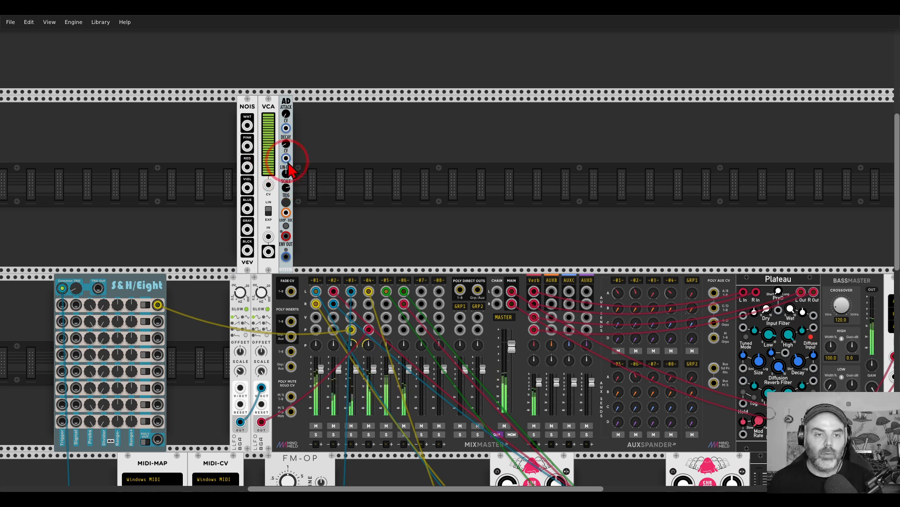
{"action": "left_click_drag", "start_coordinate": [286, 257], "coordinate": [268, 185]}
{"action": "left_click_drag", "start_coordinate": [247, 125], "coordinate": [268, 236]}
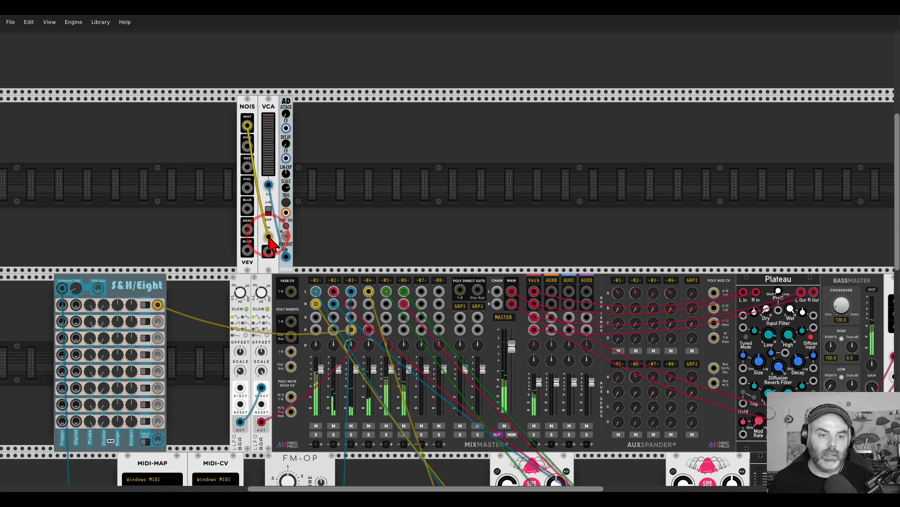
Step: Add the VCV Delay beside AD and patch the VCA output through it into MixMaster track 7
{"action": "right_click", "coordinate": [355, 210]}
{"action": "type", "text": "de"}
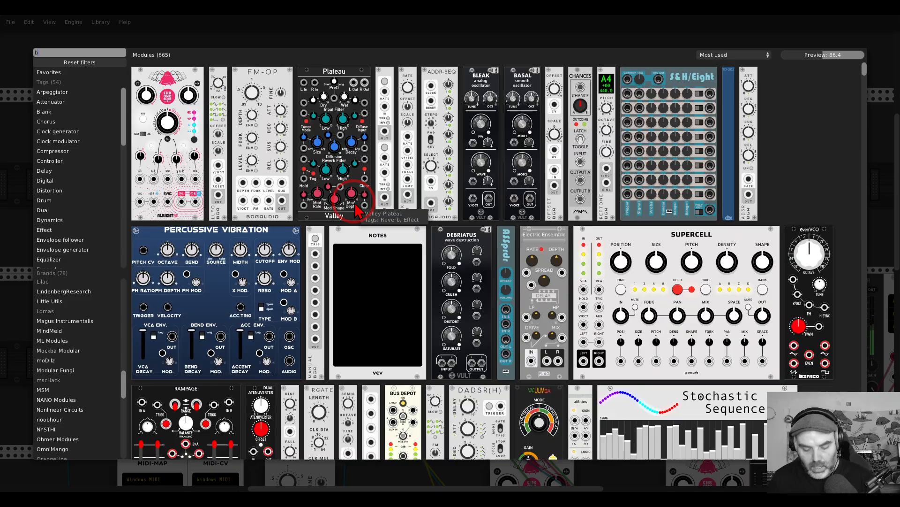
{"action": "type", "text": "lay"}
{"action": "left_click_drag", "start_coordinate": [223, 88], "coordinate": [290, 151]}
{"action": "left_click_drag", "start_coordinate": [268, 252], "coordinate": [421, 291]}
Step: Trigger the AD envelope manually while adjusting its decay, and set the Delay's time and near-maximum feedback
{"action": "left_click", "coordinate": [286, 203]}
{"action": "left_click", "coordinate": [285, 202]}
{"action": "left_click_drag", "start_coordinate": [285, 143], "coordinate": [285, 139]}
{"action": "left_click", "coordinate": [286, 203]}
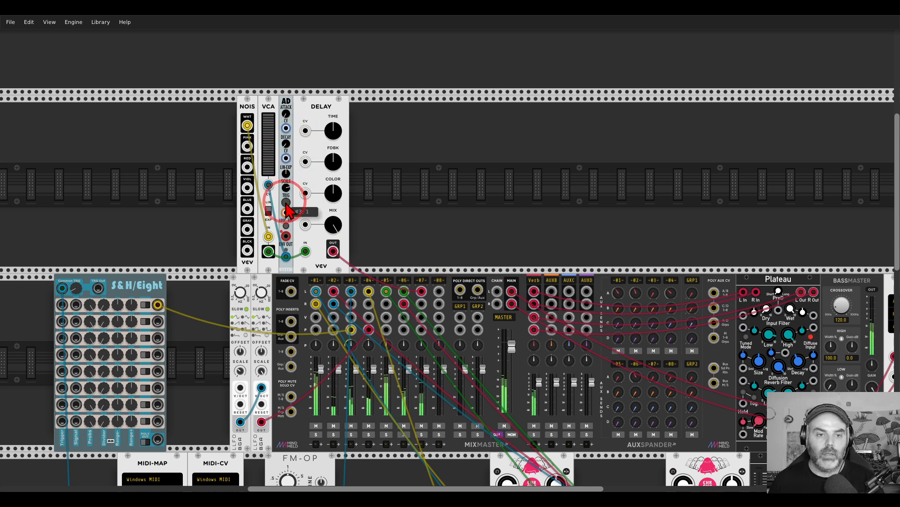
{"action": "left_click", "coordinate": [285, 203]}
{"action": "left_click", "coordinate": [285, 202]}
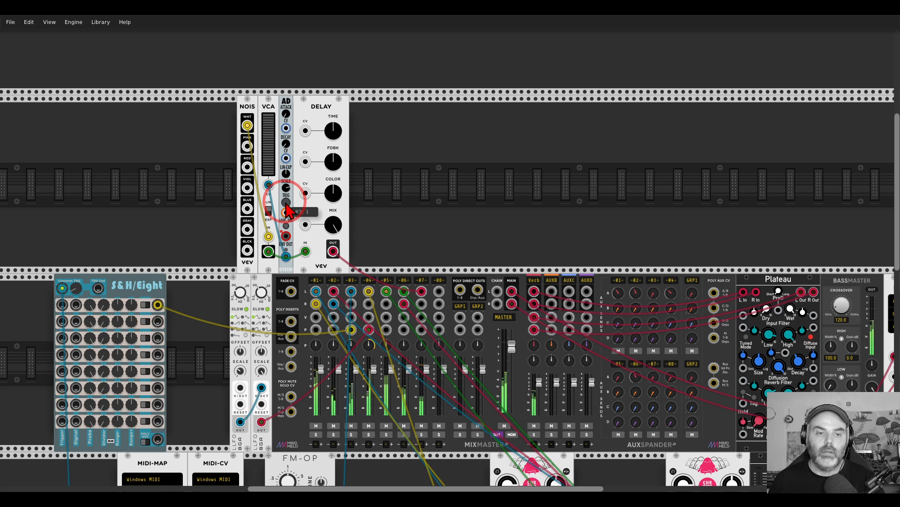
{"action": "mouse_move", "coordinate": [336, 165]}
{"action": "left_mouse_down"}
{"action": "mouse_move", "coordinate": [336, 126]}
{"action": "mouse_move", "coordinate": [328, 152]}
{"action": "left_mouse_up"}
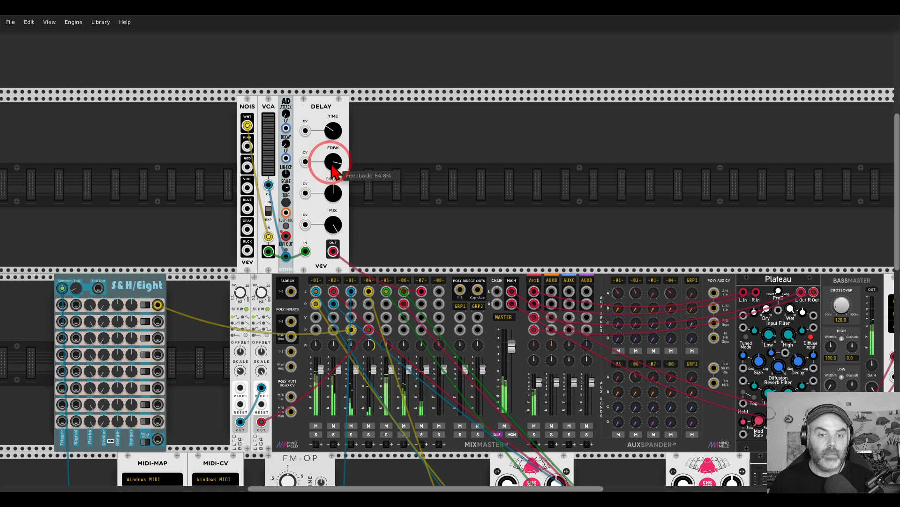
{"action": "left_click_drag", "start_coordinate": [333, 131], "coordinate": [333, 108]}
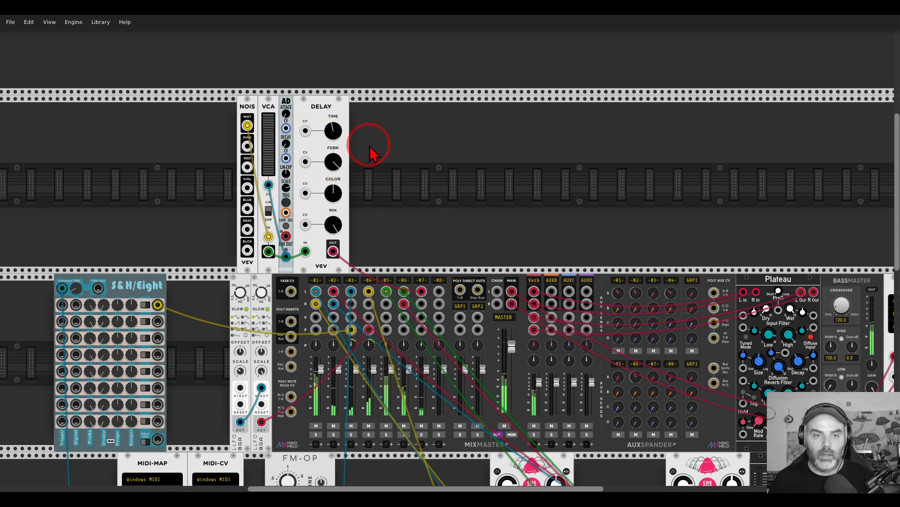
Step: Add Bogaudio WALK beside the Delay, patch its output to the Delay's time CV, lower its scale, and set its rate to about 32.8%
{"action": "right_click", "coordinate": [402, 151]}
{"action": "type", "text": "walk"}
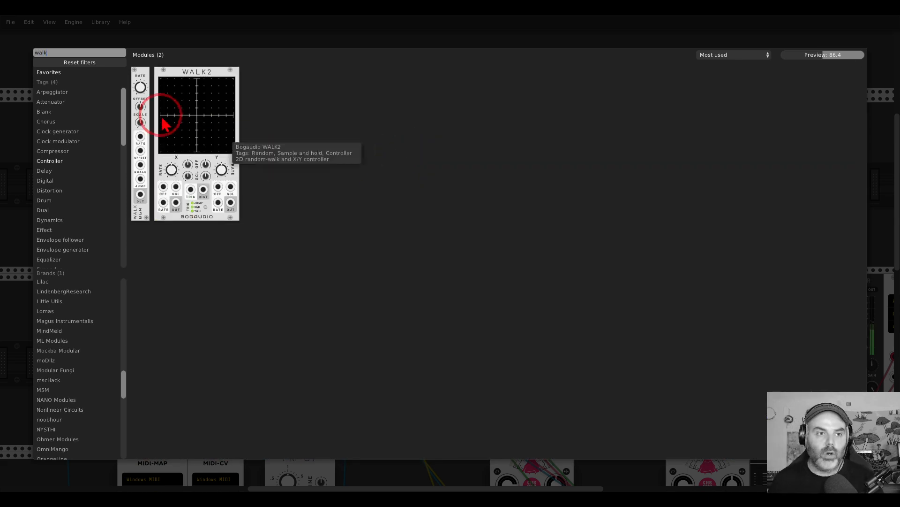
{"action": "left_click", "coordinate": [140, 82]}
{"action": "left_click_drag", "start_coordinate": [306, 140], "coordinate": [362, 155]}
{"action": "left_click_drag", "start_coordinate": [360, 243], "coordinate": [306, 130]}
{"action": "left_click_drag", "start_coordinate": [362, 161], "coordinate": [362, 211]}
{"action": "left_click_drag", "start_coordinate": [360, 120], "coordinate": [360, 96]}
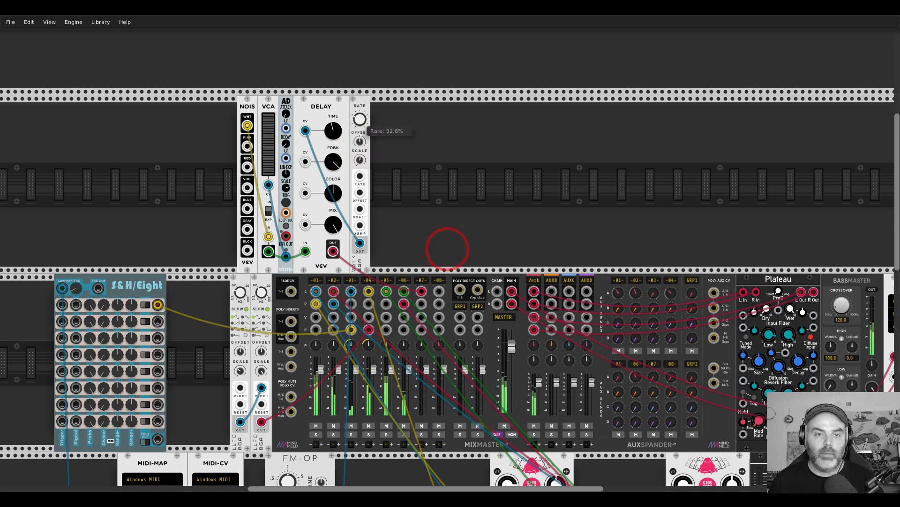
Step: Trigger the AD envelope repeatedly to audition the noise bursts through the WALK-modulated Delay
{"action": "left_click", "coordinate": [286, 203]}
{"action": "left_click", "coordinate": [286, 203]}
{"action": "left_click", "coordinate": [286, 203]}
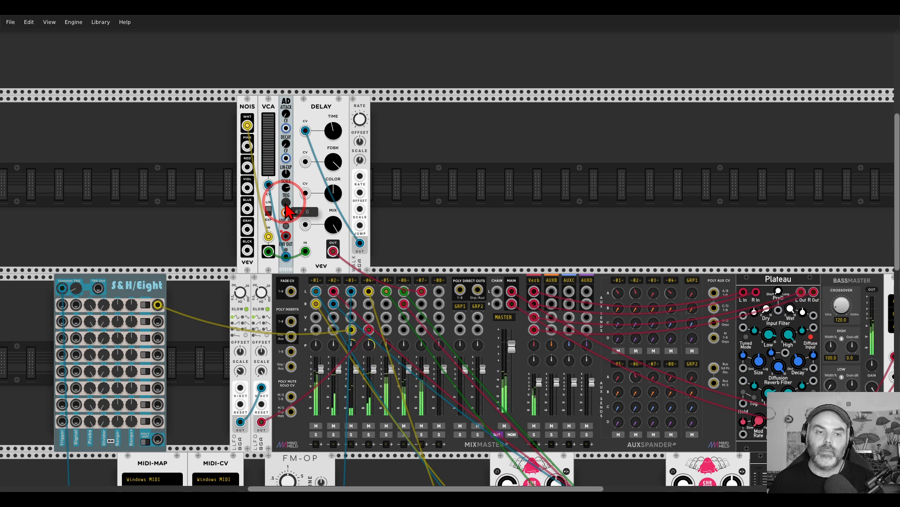
{"action": "left_click", "coordinate": [286, 203]}
{"action": "left_click", "coordinate": [286, 203]}
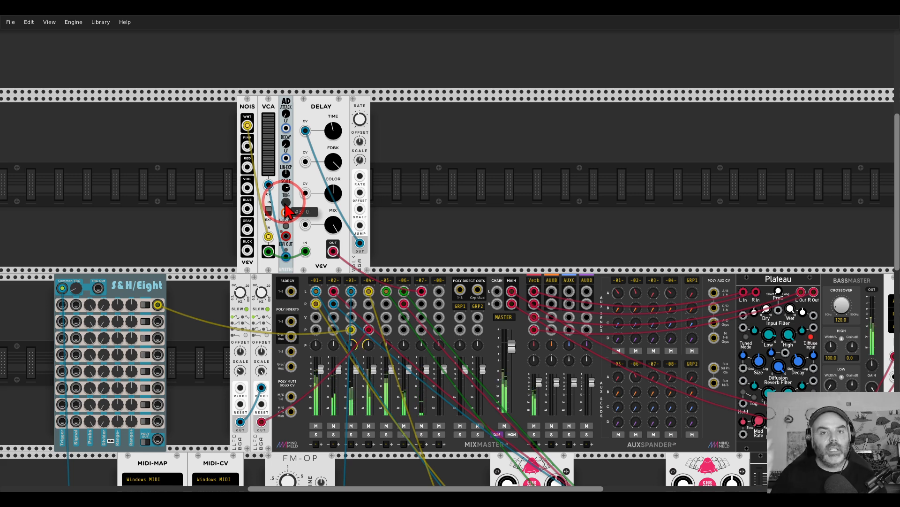
Step: Add the Vult Tangents filter between Noise and the VCA, patching white noise into its BP input and its output to the VCA
{"action": "left_click_drag", "start_coordinate": [274, 109], "coordinate": [378, 111]}
{"action": "right_click", "coordinate": [344, 124]}
{"action": "type", "text": "tang"}
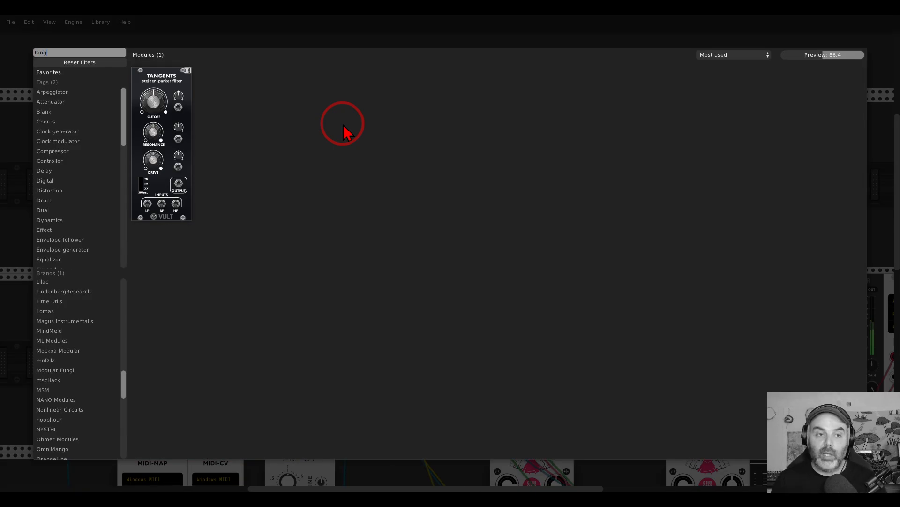
{"action": "left_click", "coordinate": [137, 86]}
{"action": "left_click_drag", "start_coordinate": [225, 101], "coordinate": [315, 144]}
{"action": "mouse_move", "coordinate": [374, 236]}
{"action": "left_mouse_down"}
{"action": "mouse_move", "coordinate": [302, 241]}
{"action": "mouse_move", "coordinate": [294, 253]}
{"action": "mouse_move", "coordinate": [327, 237]}
{"action": "mouse_move", "coordinate": [374, 236]}
{"action": "left_mouse_up"}
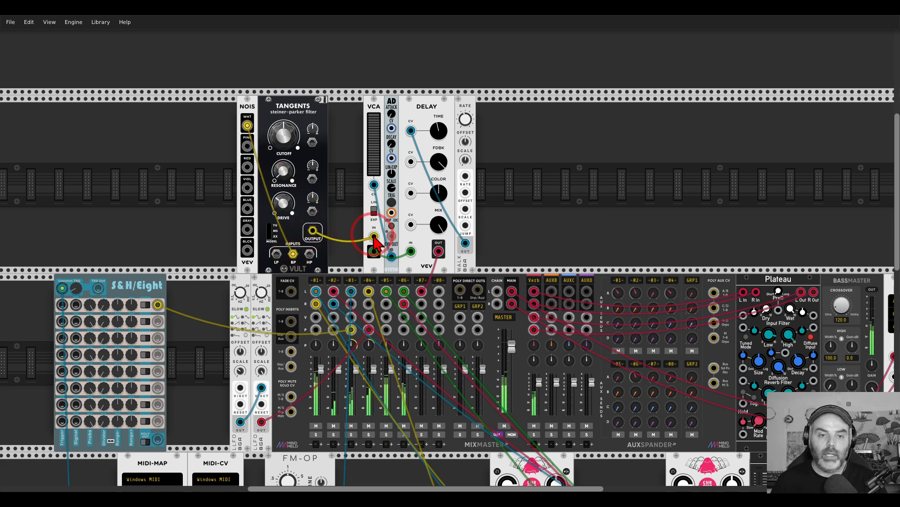
Step: Set Tangents' resonance to about 0.49, modulate its cutoff from S&H/Eight's second output, and audition it with manual AD triggers
{"action": "left_click_drag", "start_coordinate": [286, 172], "coordinate": [286, 188]}
{"action": "left_click_drag", "start_coordinate": [312, 141], "coordinate": [159, 322]}
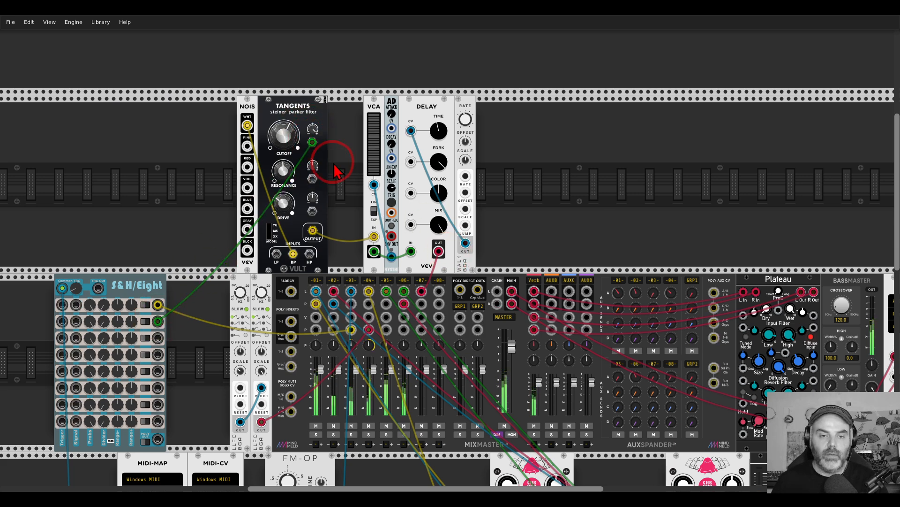
{"action": "left_click", "coordinate": [393, 202]}
{"action": "left_click", "coordinate": [392, 202]}
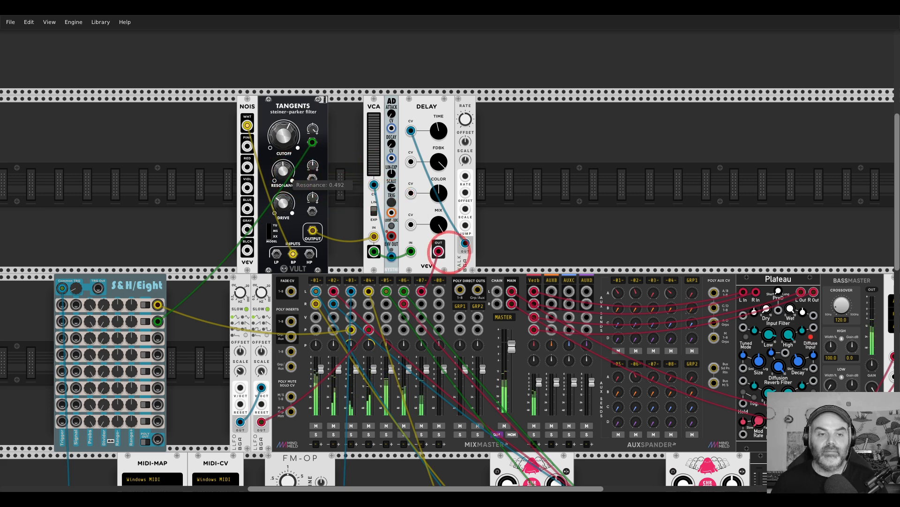
{"action": "left_click", "coordinate": [392, 202]}
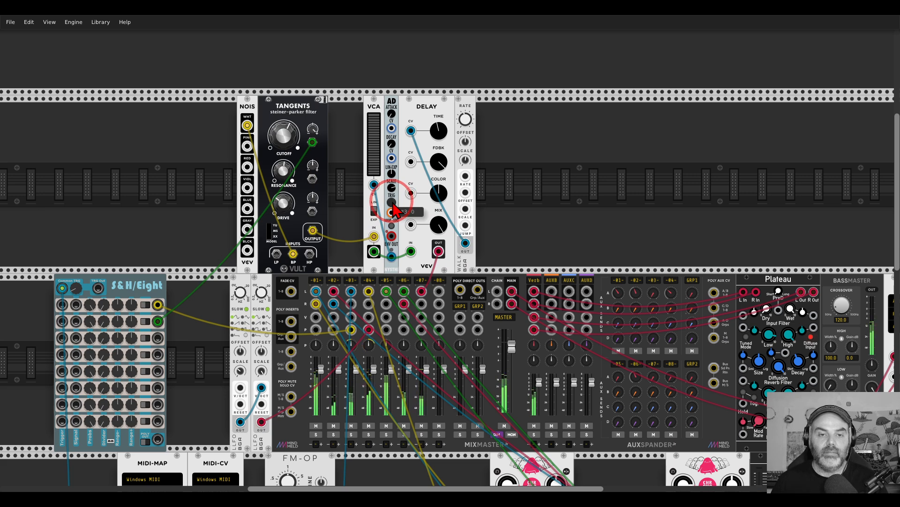
{"action": "left_click", "coordinate": [392, 202]}
{"action": "left_click", "coordinate": [393, 203]}
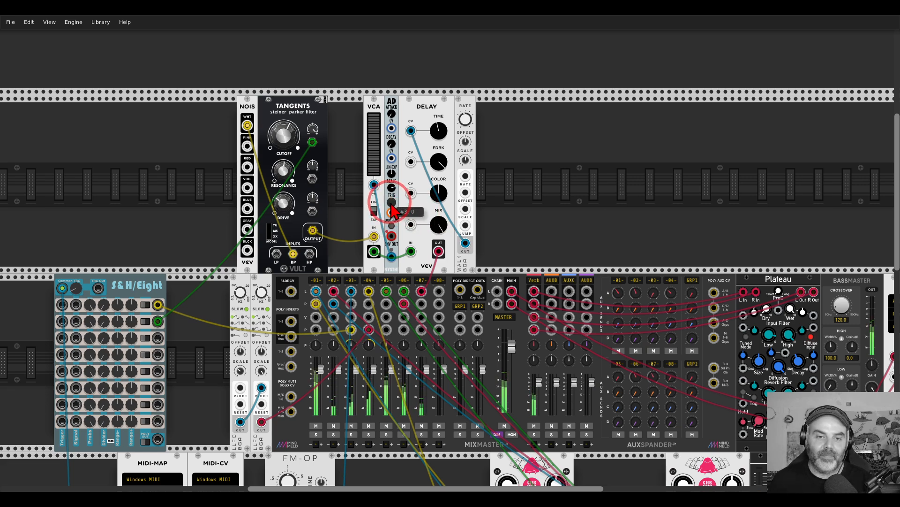
Step: Set Clocked's third clock ratio to /41 and patch its output to the AD's trigger input
{"action": "scroll", "coordinate": [251, 291], "scroll_direction": "down", "scroll_amount": 10}
{"action": "left_click_drag", "start_coordinate": [107, 211], "coordinate": [237, 197]}
{"action": "left_click_drag", "start_coordinate": [123, 368], "coordinate": [123, 469]}
{"action": "left_click_drag", "start_coordinate": [233, 394], "coordinate": [521, 225]}
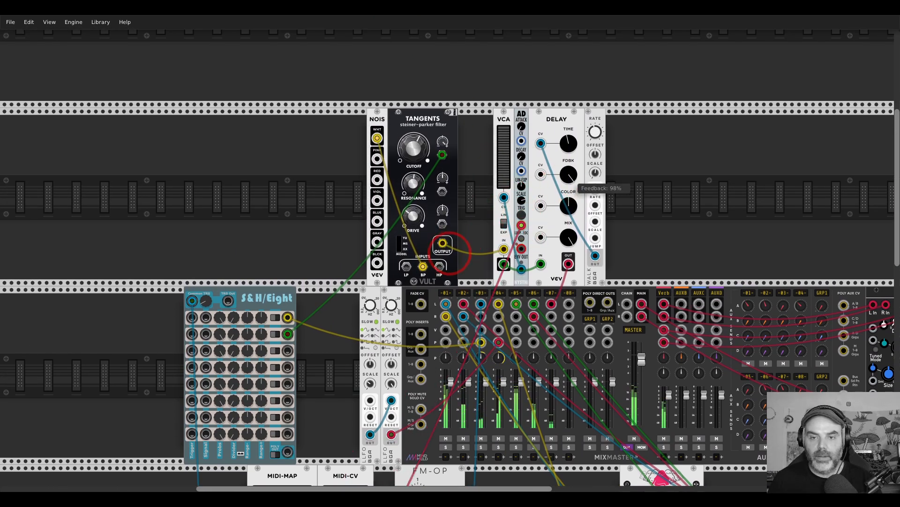
Step: Close the gaps between Noise, Tangents and the VCA, AD, Delay and WALK modules
{"action": "left_click_drag", "start_coordinate": [639, 187], "coordinate": [552, 177]}
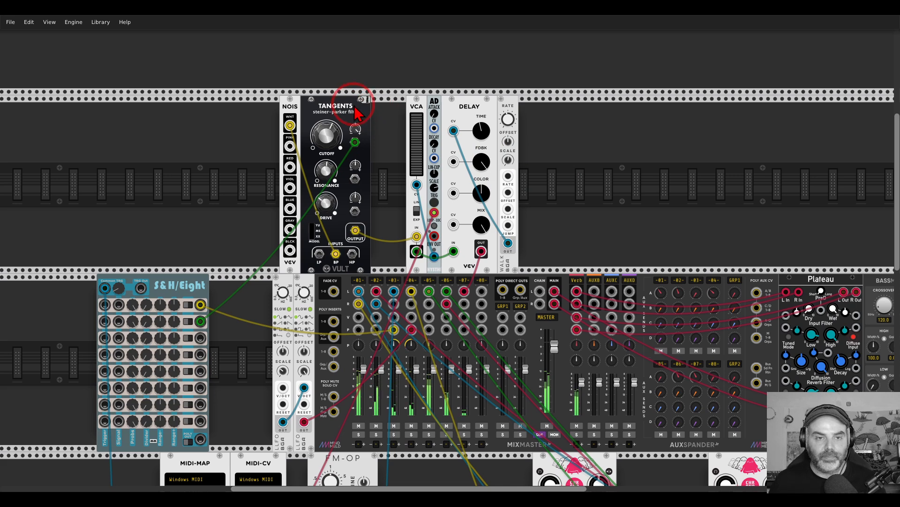
{"action": "left_click_drag", "start_coordinate": [355, 111], "coordinate": [348, 111]}
{"action": "left_click_drag", "start_coordinate": [506, 102], "coordinate": [465, 108]}
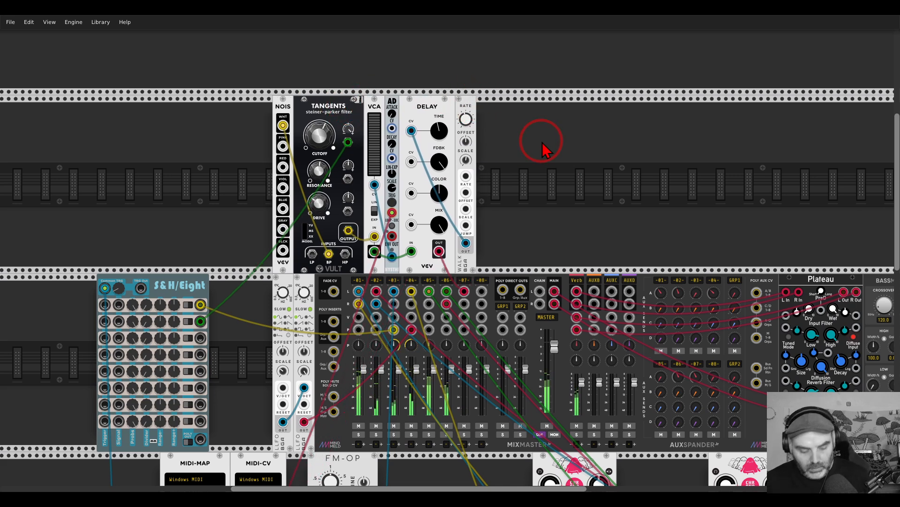
Step: Save the patch to the Desktop under the file name 1
{"action": "key", "text": "ctrl+s"}
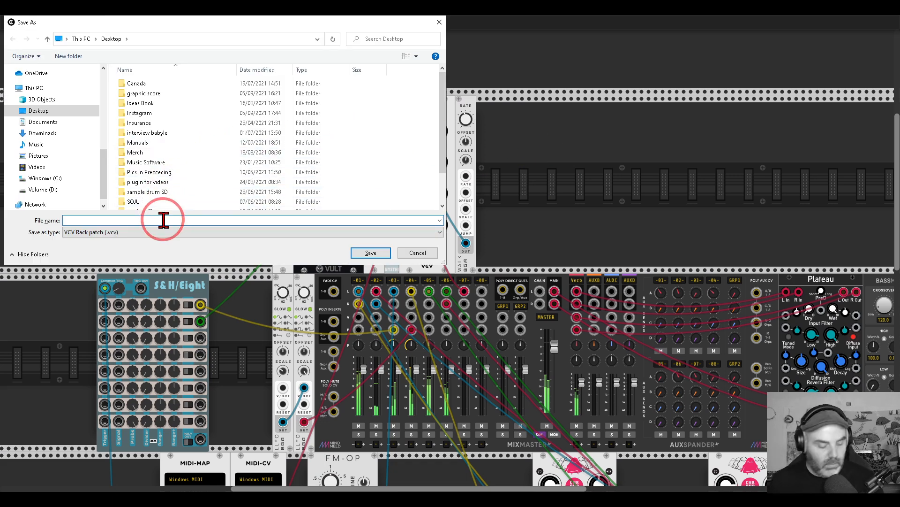
{"action": "type", "text": "1"}
{"action": "left_click", "coordinate": [365, 250]}
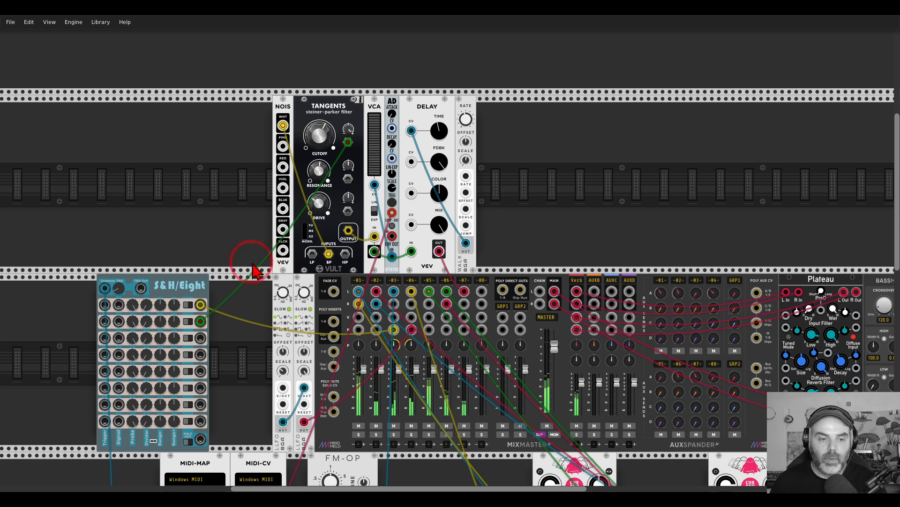
Step: Set Clocked's third clock ratio to /23 so the AD envelope triggers more often
{"action": "scroll", "coordinate": [250, 263], "scroll_direction": "down", "scroll_amount": 15}
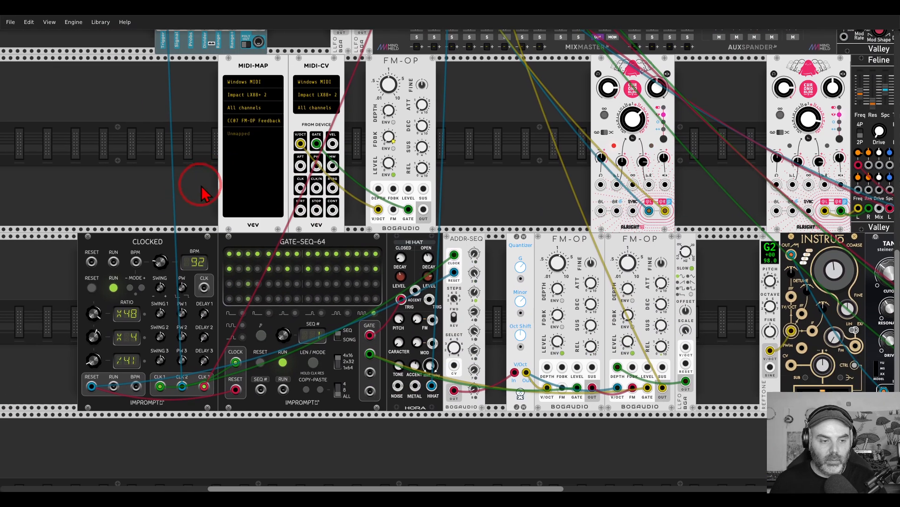
{"action": "left_click_drag", "start_coordinate": [94, 360], "coordinate": [96, 371]}
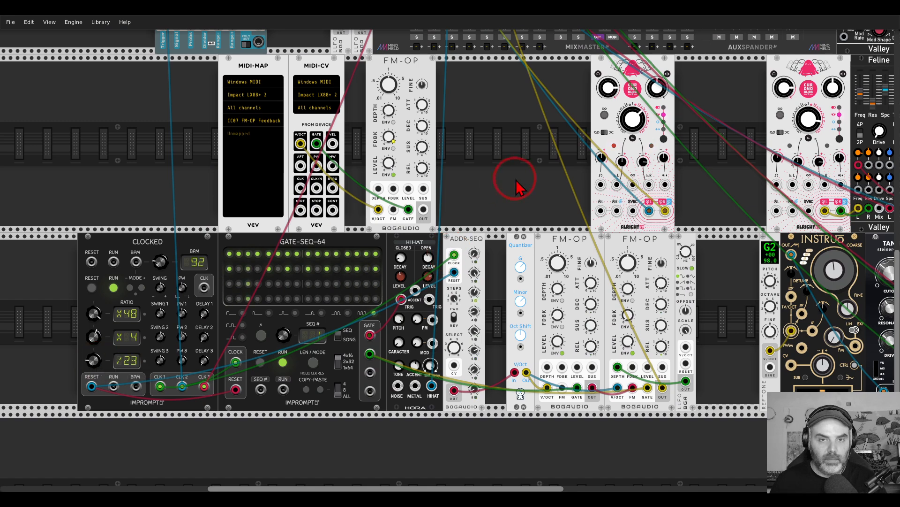
{"action": "scroll", "coordinate": [516, 181], "scroll_direction": "up", "scroll_amount": 15}
{"action": "scroll", "coordinate": [543, 186], "scroll_direction": "up", "scroll_amount": 1}
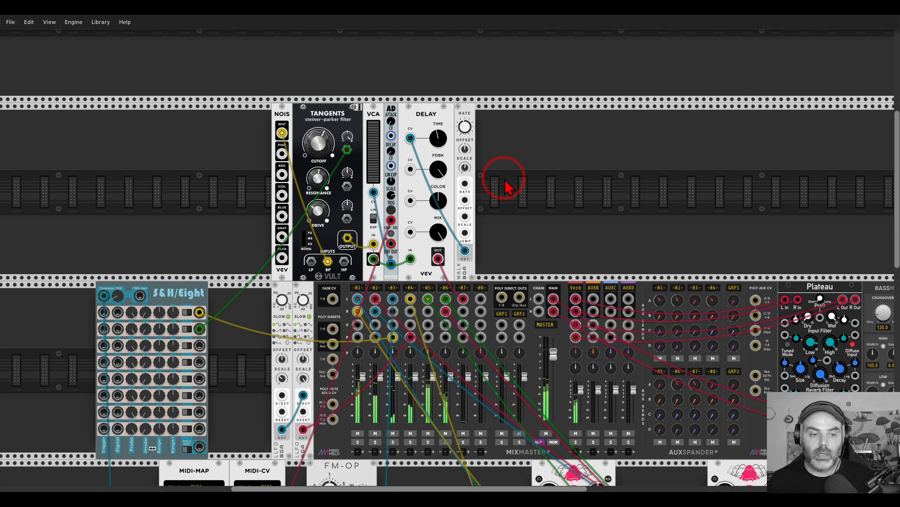
{"action": "left_click_drag", "start_coordinate": [589, 247], "coordinate": [494, 135]}
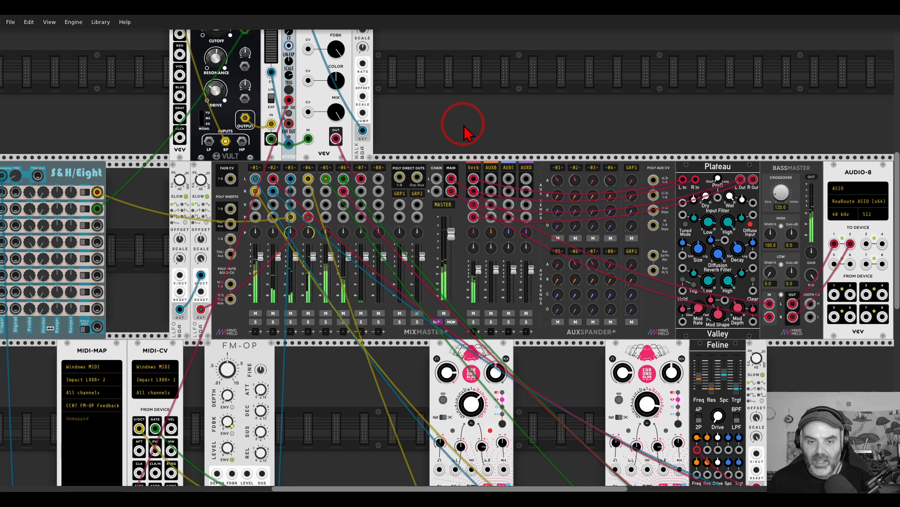
Step: Duplicate the first Chronoblob2 and move the copy to the row above MixMaster
{"action": "scroll", "coordinate": [548, 136], "scroll_direction": "down", "scroll_amount": 3}
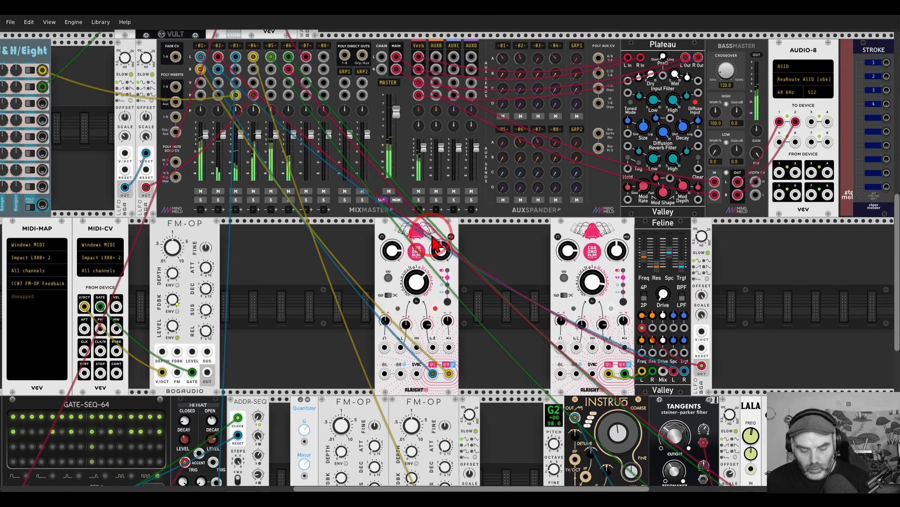
{"action": "key", "text": "ctrl+d"}
{"action": "scroll", "coordinate": [506, 242], "scroll_direction": "up", "scroll_amount": 11}
{"action": "left_click_drag", "start_coordinate": [497, 241], "coordinate": [666, 193]}
Step: Search the module library for "inte" and place Valley Interzone beside the copied Chronoblob2
{"action": "right_click", "coordinate": [469, 242]}
{"action": "type", "text": "inte"}
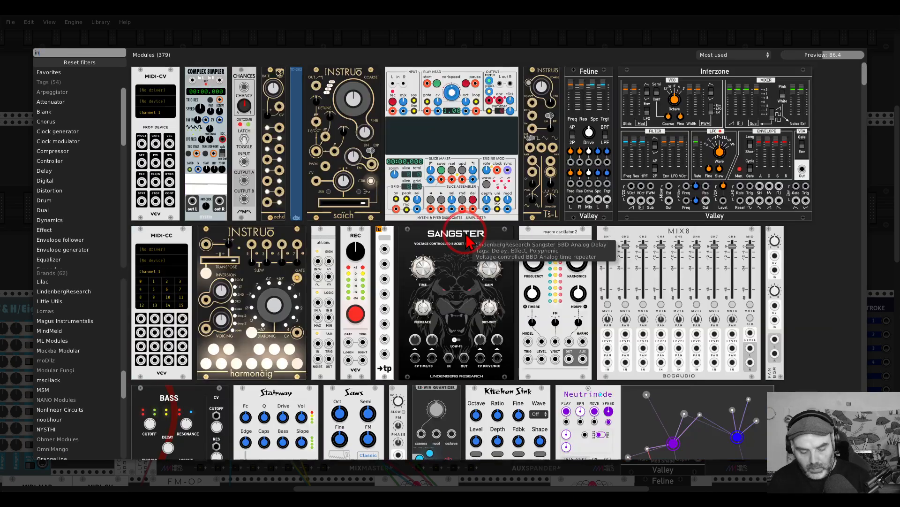
{"action": "left_click_drag", "start_coordinate": [313, 98], "coordinate": [504, 202]}
Step: Disconnect the MIDI-CV V/OCT and GATE cables from the FM-OP in the row below MixMaster
{"action": "left_click_drag", "start_coordinate": [359, 278], "coordinate": [493, 130]}
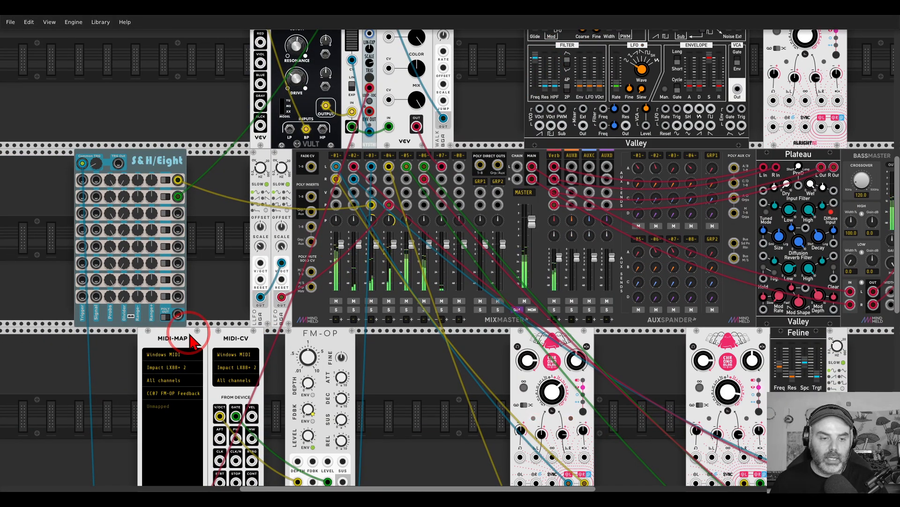
{"action": "scroll", "coordinate": [194, 334], "scroll_direction": "down", "scroll_amount": 3}
{"action": "right_click", "coordinate": [220, 322]}
{"action": "right_click", "coordinate": [236, 322]}
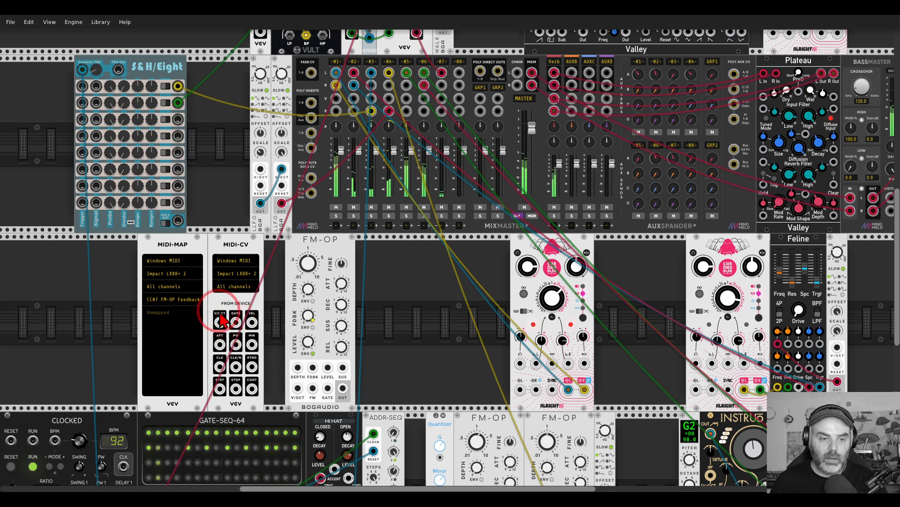
Step: Clear the FM-OP Feedback mapping from MIDI-MAP, then move MIDI-CV beside Interzone and MIDI-MAP into the row above
{"action": "right_click", "coordinate": [181, 301]}
{"action": "left_click_drag", "start_coordinate": [224, 251], "coordinate": [484, 35]}
{"action": "left_click_drag", "start_coordinate": [154, 397], "coordinate": [514, 178]}
{"action": "left_click_drag", "start_coordinate": [535, 244], "coordinate": [342, 138]}
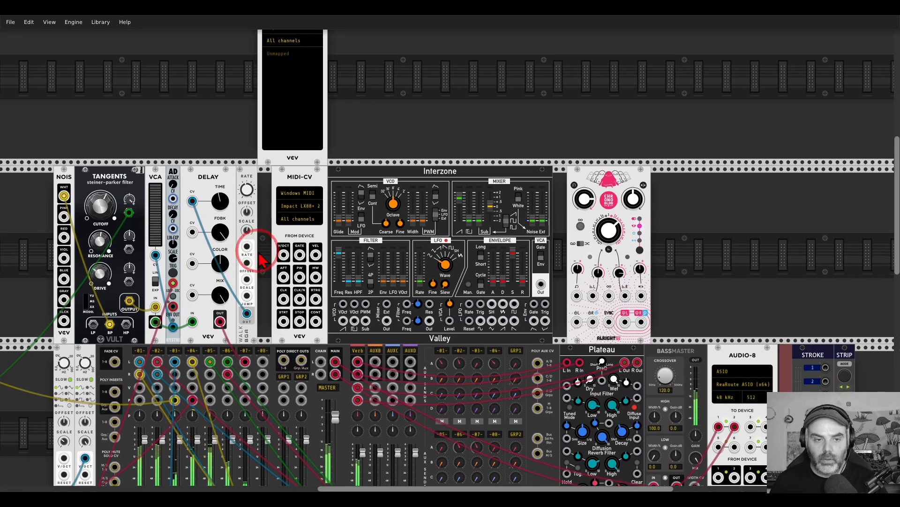
Step: Patch MIDI-CV's V/OCT output to Interzone's VCO V/Oct input and its GATE output to the envelope Gate input
{"action": "left_click_drag", "start_coordinate": [284, 255], "coordinate": [343, 304]}
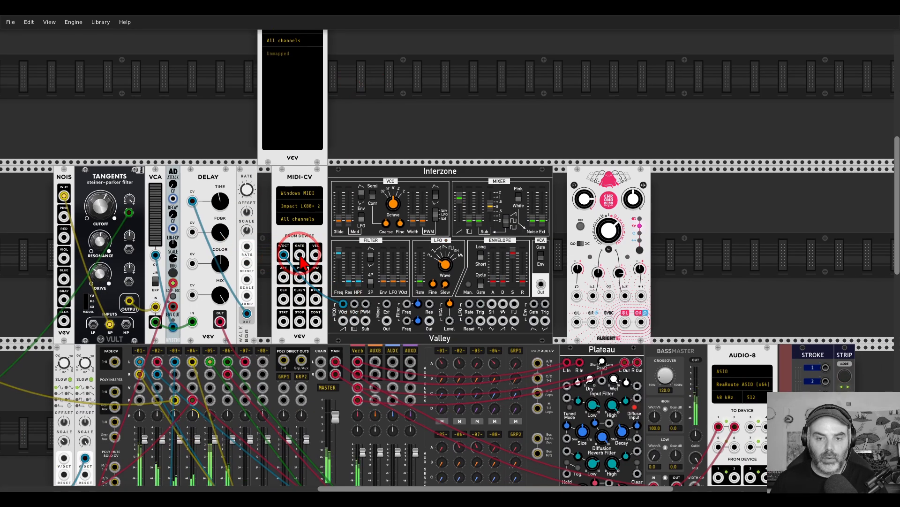
{"action": "left_click_drag", "start_coordinate": [299, 255], "coordinate": [534, 304]}
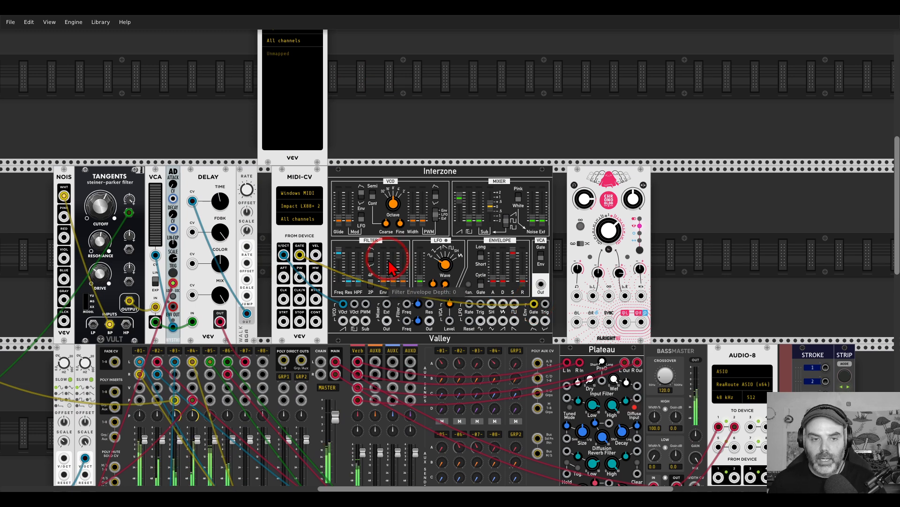
Step: Map MIDI controller CC07 to Interzone's filter cutoff in MIDI-MAP
{"action": "scroll", "coordinate": [365, 211], "scroll_direction": "up", "scroll_amount": 3}
{"action": "left_click", "coordinate": [281, 54]}
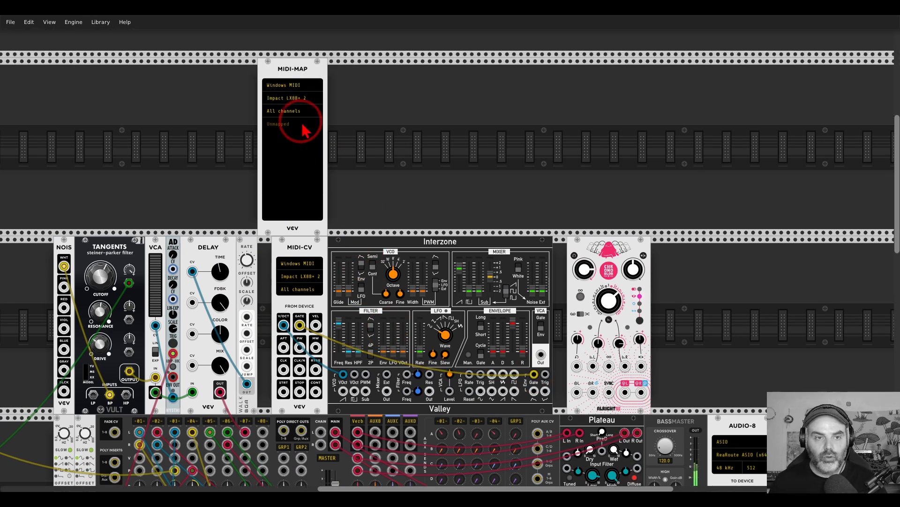
{"action": "left_click", "coordinate": [338, 323]}
{"action": "left_click", "coordinate": [352, 137]}
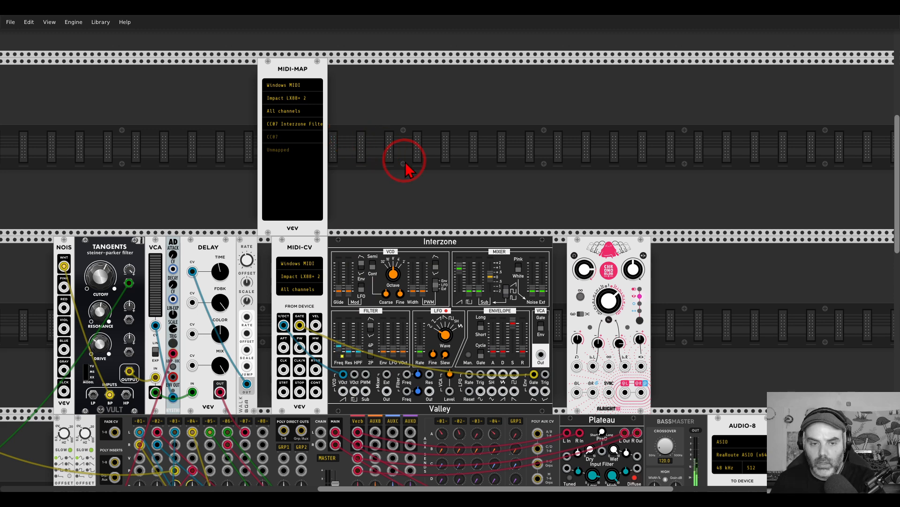
Step: Patch Interzone's output into MixMaster track 8 and adjust its sub-oscillator level and LFO rate
{"action": "scroll", "coordinate": [527, 172], "scroll_direction": "down", "scroll_amount": 3}
{"action": "left_click_drag", "start_coordinate": [541, 284], "coordinate": [263, 361]}
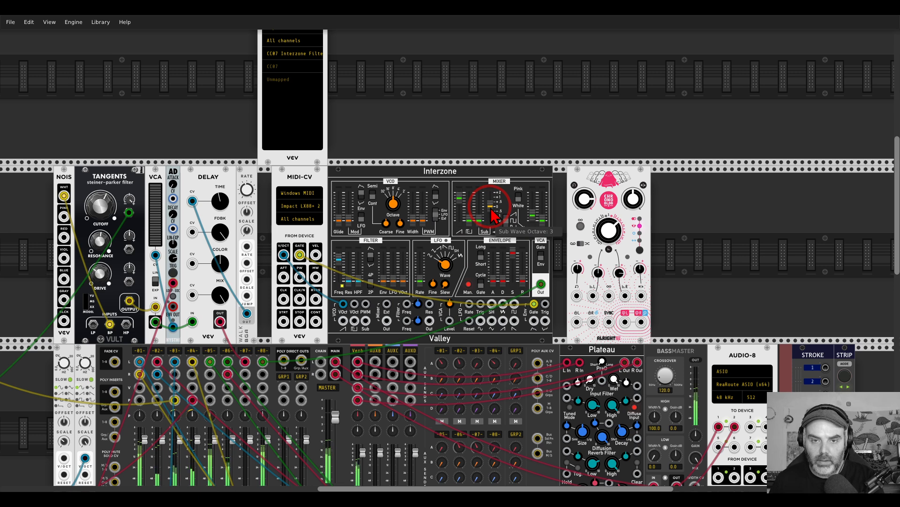
{"action": "mouse_move", "coordinate": [491, 208]}
{"action": "left_mouse_down"}
{"action": "mouse_move", "coordinate": [491, 218]}
{"action": "mouse_move", "coordinate": [479, 210]}
{"action": "left_mouse_up"}
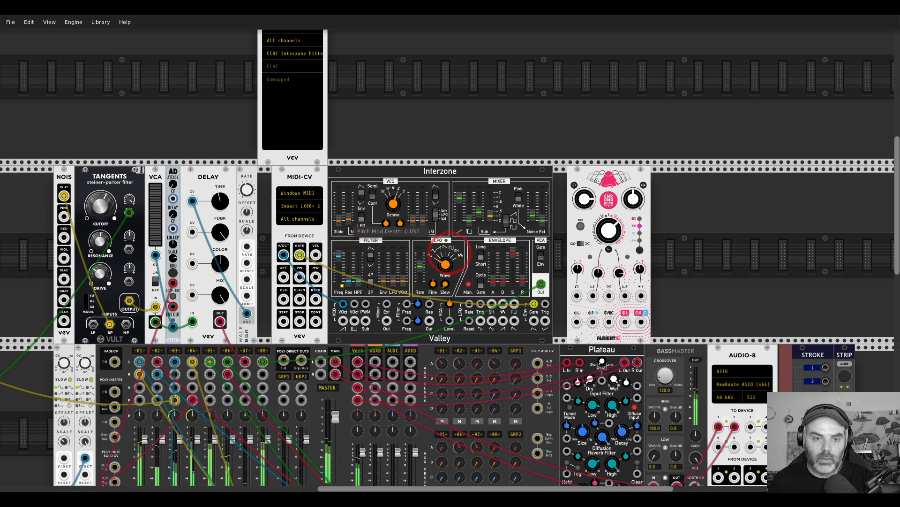
{"action": "left_click_drag", "start_coordinate": [423, 265], "coordinate": [423, 269]}
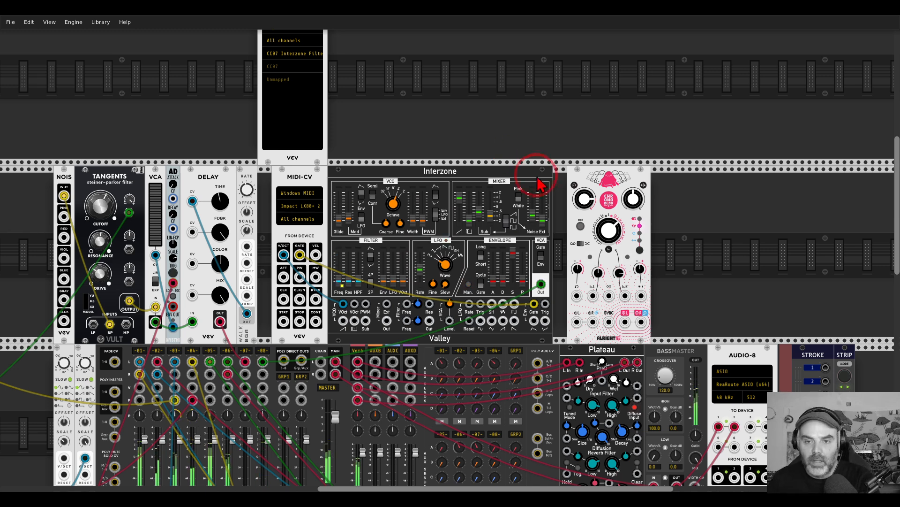
Step: Set Chronoblob2's delay time to 1990.4 ms, route Interzone through it into MixMaster track 8, and raise that track's reverb send
{"action": "left_click_drag", "start_coordinate": [605, 227], "coordinate": [606, 187]}
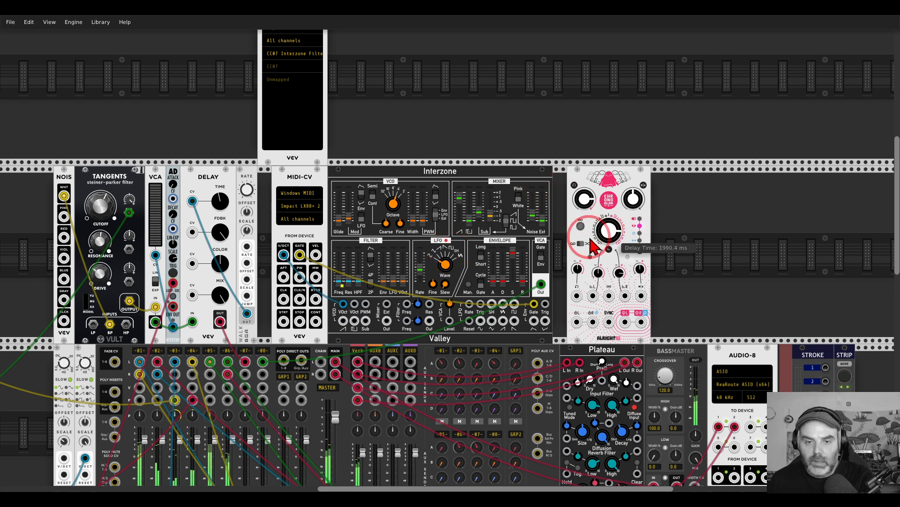
{"action": "left_click_drag", "start_coordinate": [541, 284], "coordinate": [641, 322]}
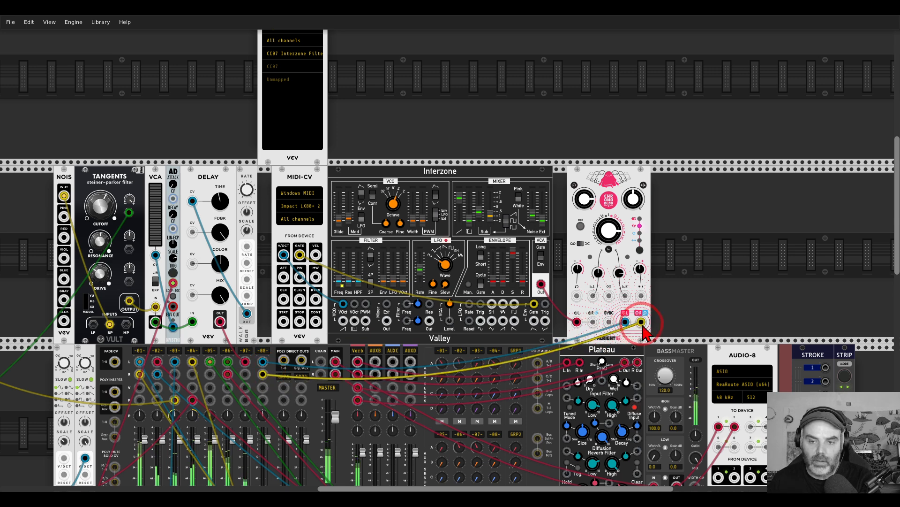
{"action": "left_click_drag", "start_coordinate": [495, 447], "coordinate": [495, 419]}
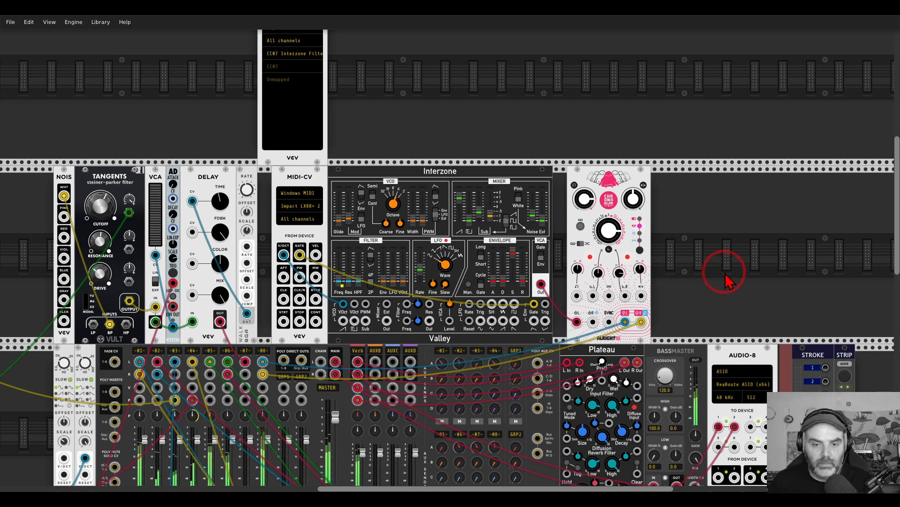
Step: Lower the gain adjust of MixMaster track 8 to about -3.2 dB
{"action": "scroll", "coordinate": [698, 259], "scroll_direction": "down", "scroll_amount": 2}
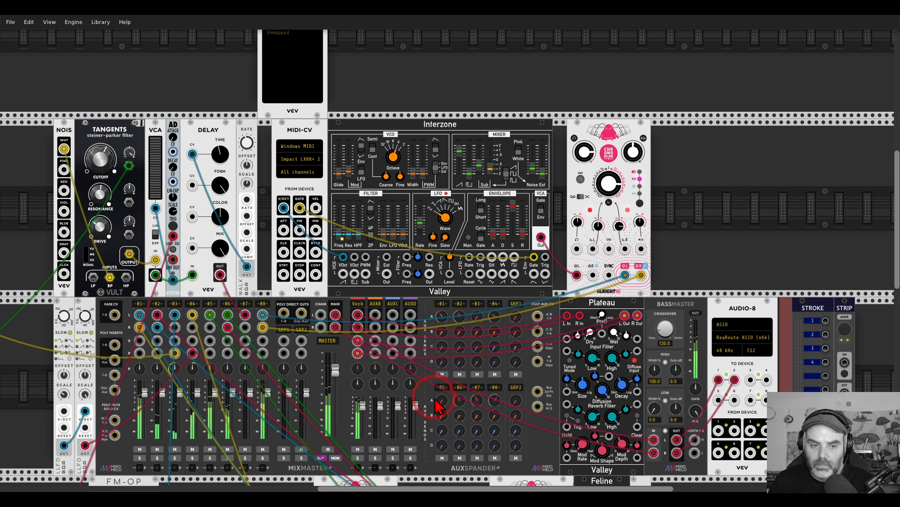
{"action": "right_click", "coordinate": [262, 306]}
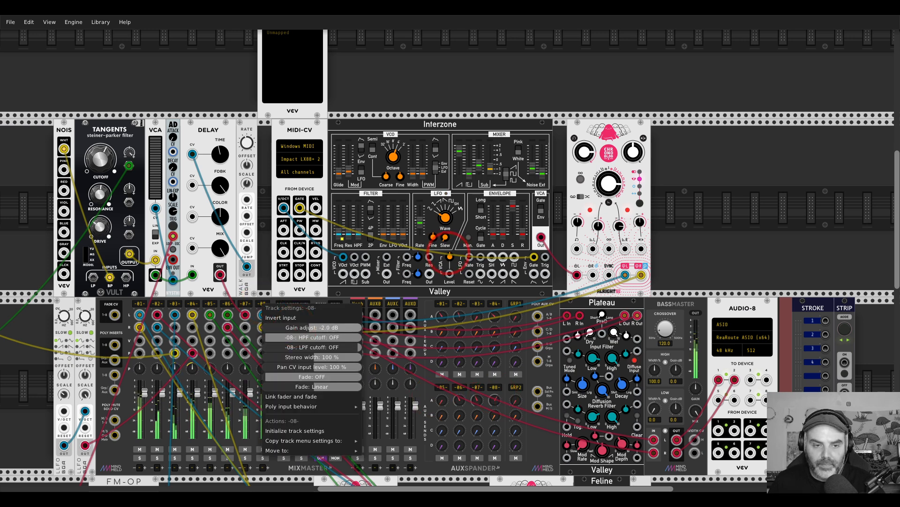
{"action": "left_click_drag", "start_coordinate": [303, 327], "coordinate": [306, 327]}
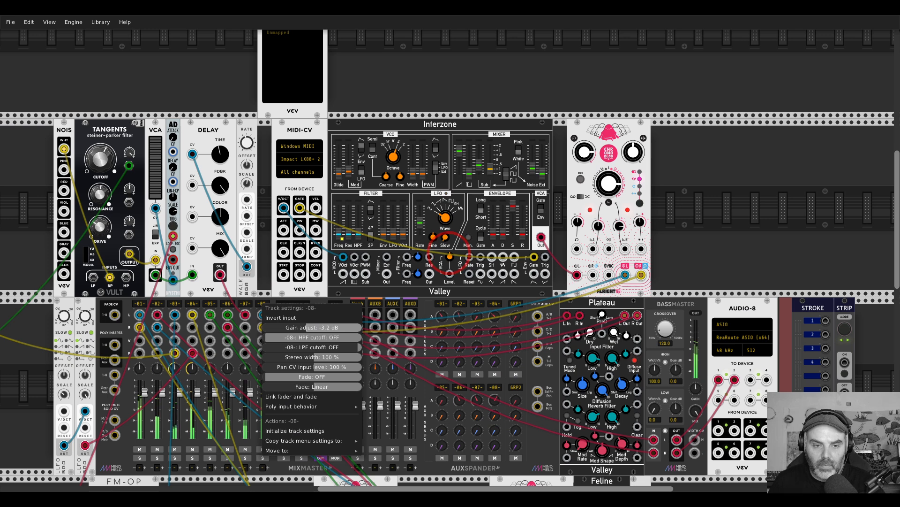
{"action": "left_click_drag", "start_coordinate": [450, 255], "coordinate": [451, 256]}
{"action": "left_click", "coordinate": [743, 169]}
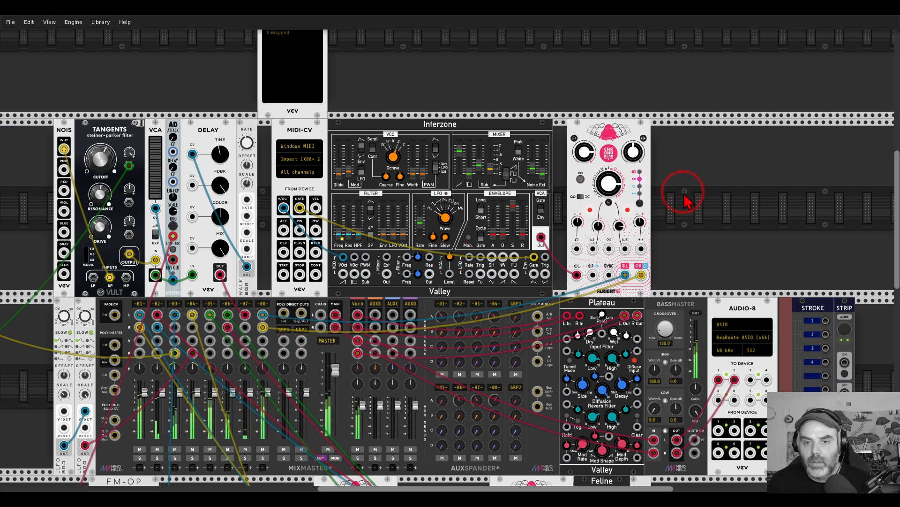
Step: Shorten the delay time of the Chronoblob2 beside Interzone to 1219.4 ms
{"action": "left_click_drag", "start_coordinate": [605, 182], "coordinate": [448, 260]}
{"action": "left_click_drag", "start_coordinate": [608, 183], "coordinate": [449, 256]}
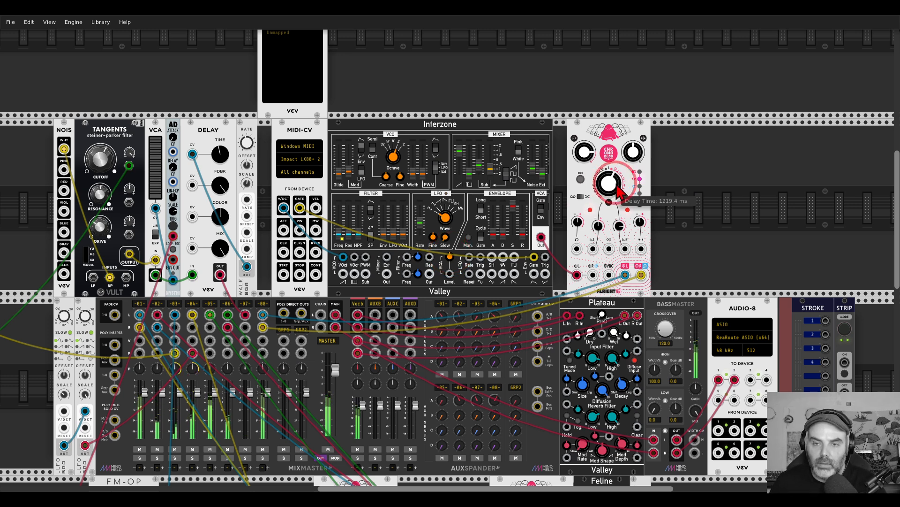
Step: Search the module library for "fel", add Valley Feline beside Chronoblob2, and route Chronoblob2's outputs through it to MixMaster track 8
{"action": "right_click", "coordinate": [712, 184]}
{"action": "type", "text": "fel"}
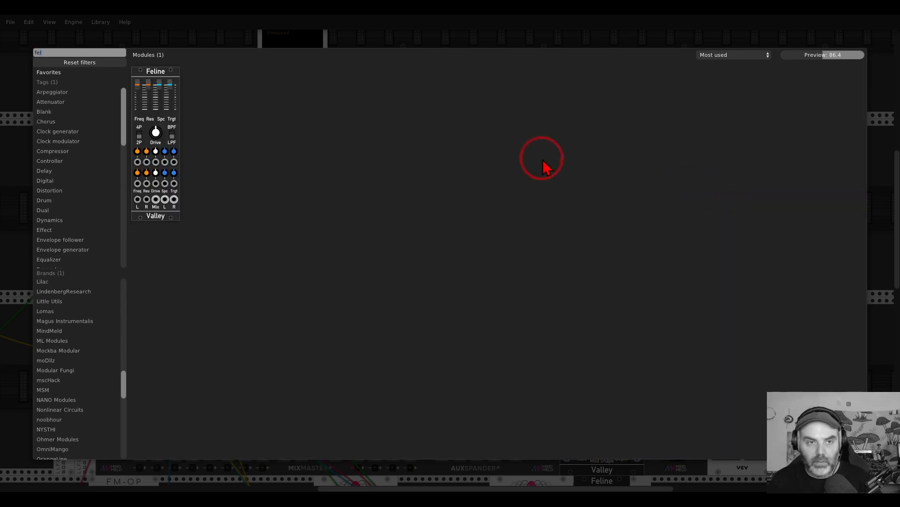
{"action": "left_click", "coordinate": [157, 66]}
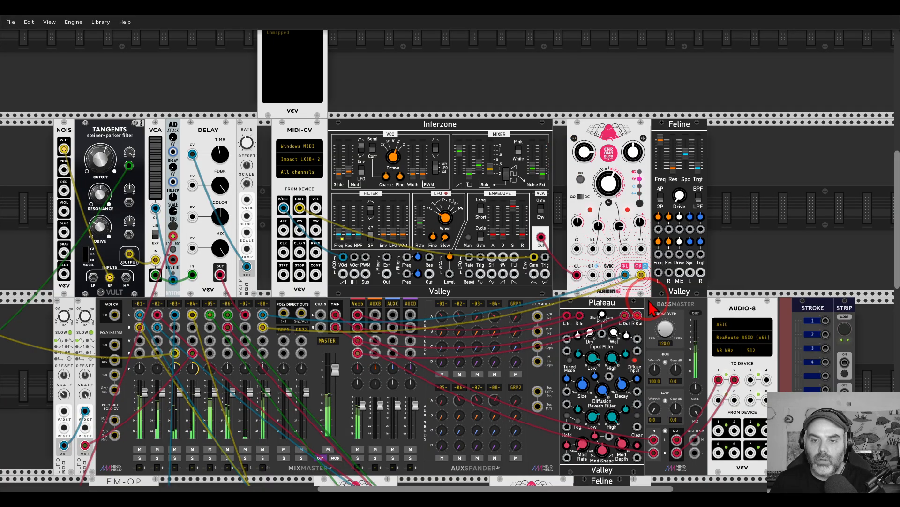
{"action": "mouse_move", "coordinate": [626, 275]}
{"action": "left_mouse_down"}
{"action": "mouse_move", "coordinate": [702, 273]}
{"action": "mouse_move", "coordinate": [642, 275]}
{"action": "left_mouse_up"}
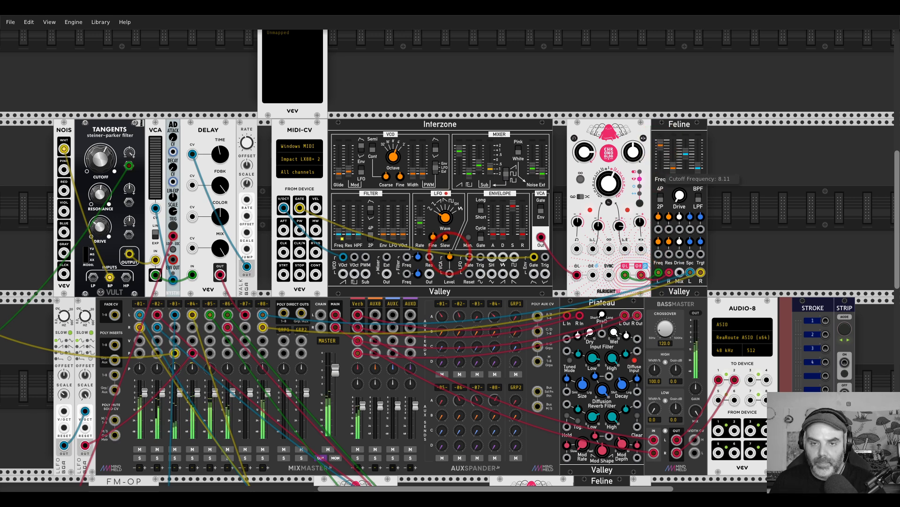
Step: Search the module library for "llfo" and place Bogaudio LLFO beside the new Feline
{"action": "right_click", "coordinate": [755, 195]}
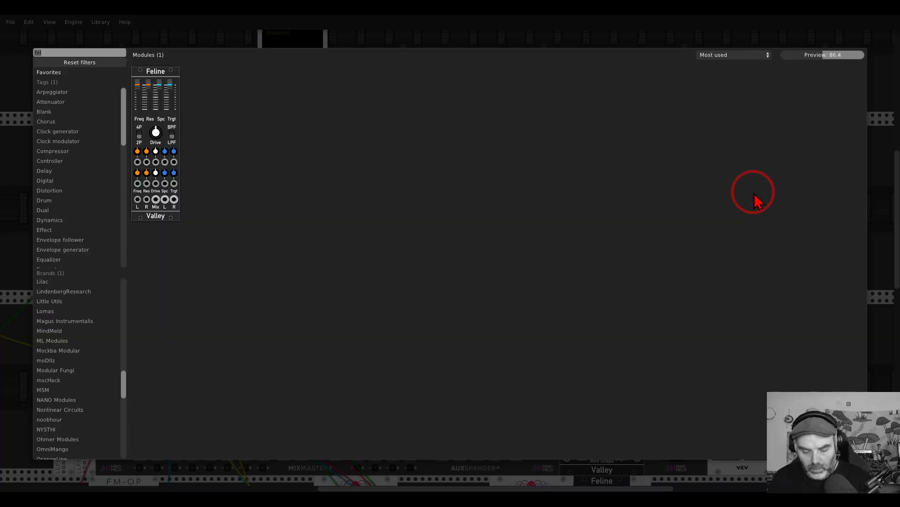
{"action": "type", "text": "llfo"}
{"action": "left_click_drag", "start_coordinate": [141, 86], "coordinate": [626, 200]}
Step: Patch the LLFO output into Feline's frequency CV input, lower Feline's cutoff, and raise the frequency CV amount
{"action": "left_click_drag", "start_coordinate": [719, 267], "coordinate": [658, 229]}
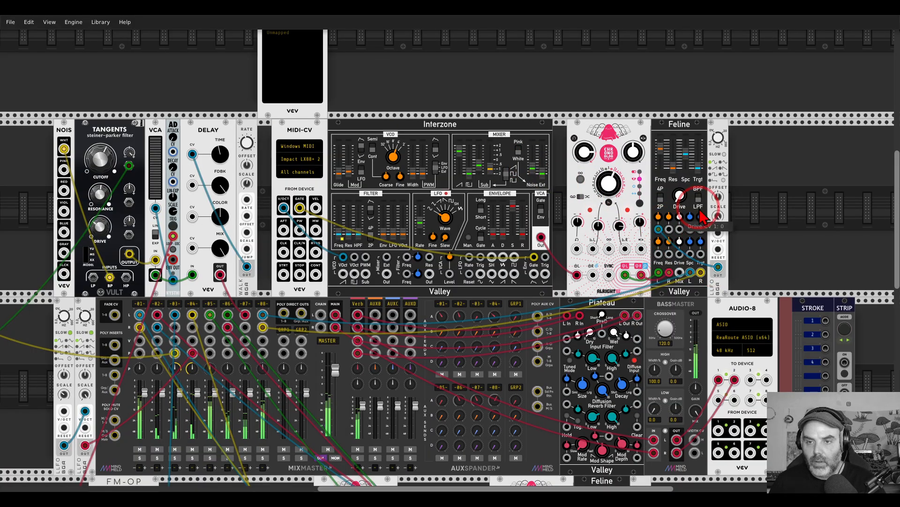
{"action": "left_click_drag", "start_coordinate": [660, 148], "coordinate": [660, 168]}
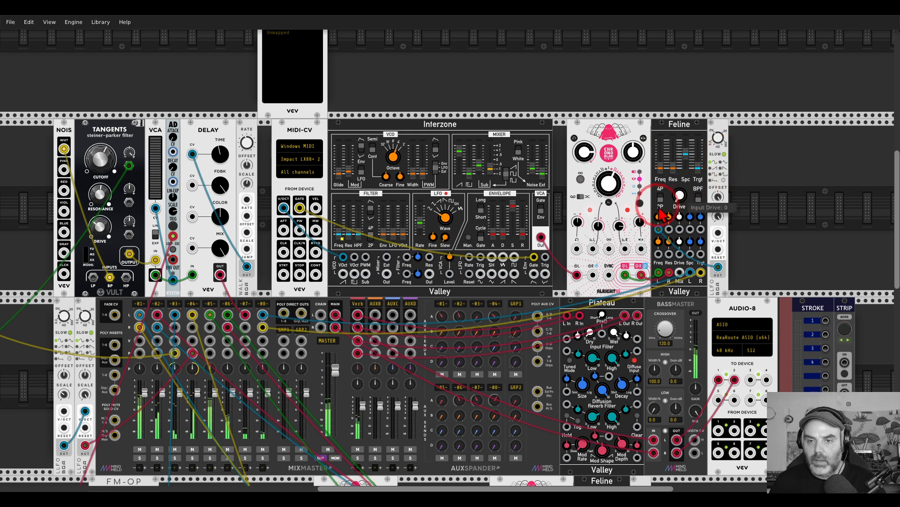
{"action": "left_click_drag", "start_coordinate": [658, 217], "coordinate": [658, 183]}
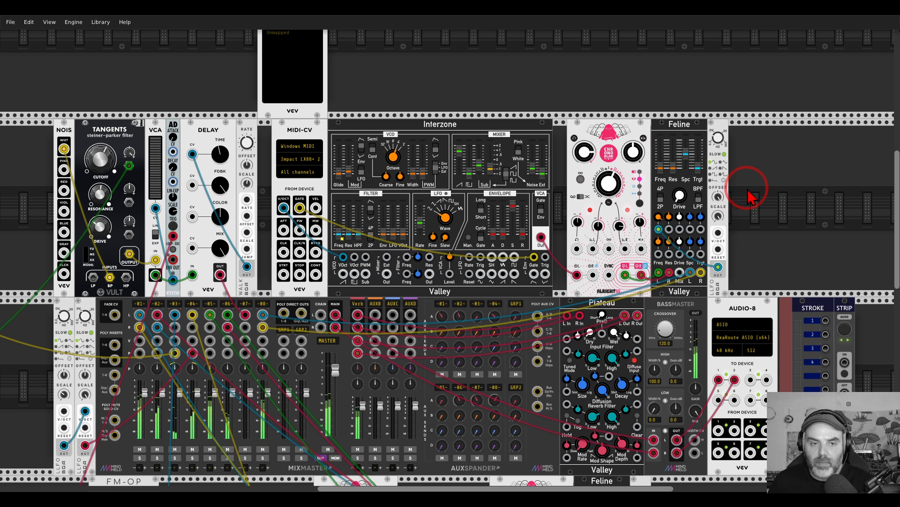
Step: Switch to the Photos app showing the viewer questions and advance to the next question image
{"action": "scroll", "coordinate": [747, 203], "scroll_direction": "down", "scroll_amount": 2}
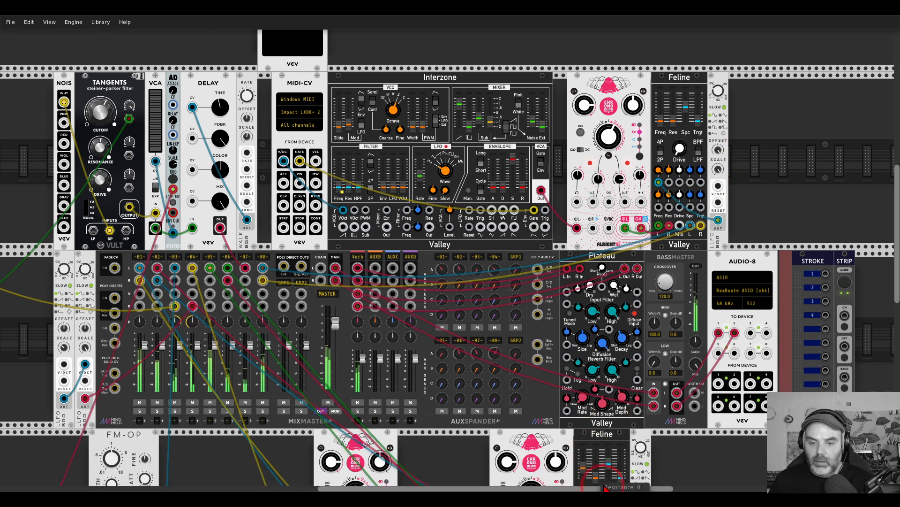
{"action": "left_click", "coordinate": [606, 500]}
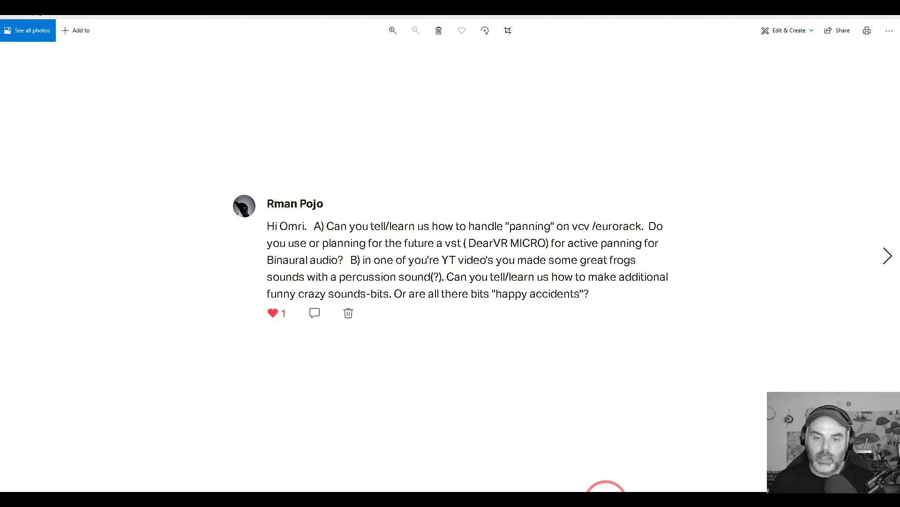
{"action": "left_click", "coordinate": [888, 253]}
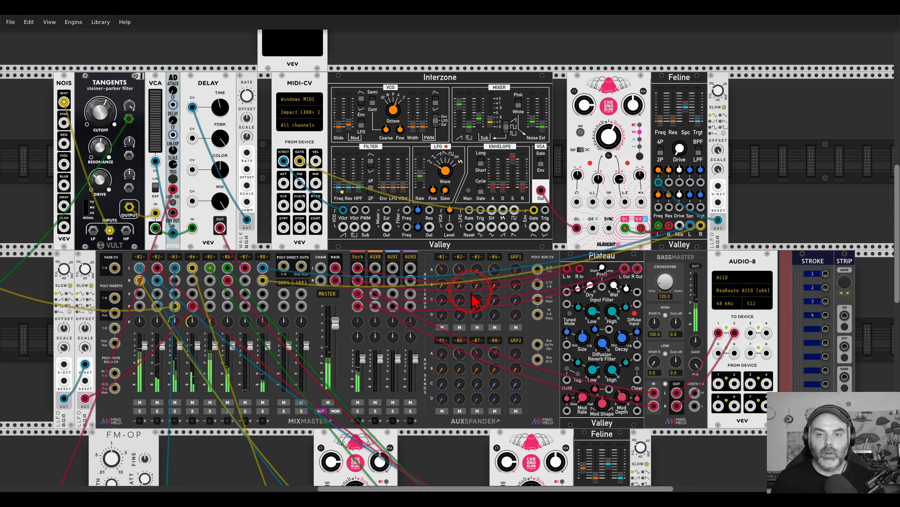
Step: Add a Vult Tangents filter in the empty row above MIDI-MAP and duplicate it three times for four side by side
{"action": "scroll", "coordinate": [601, 241], "scroll_direction": "up", "scroll_amount": 10}
{"action": "left_click_drag", "start_coordinate": [638, 214], "coordinate": [518, 183]}
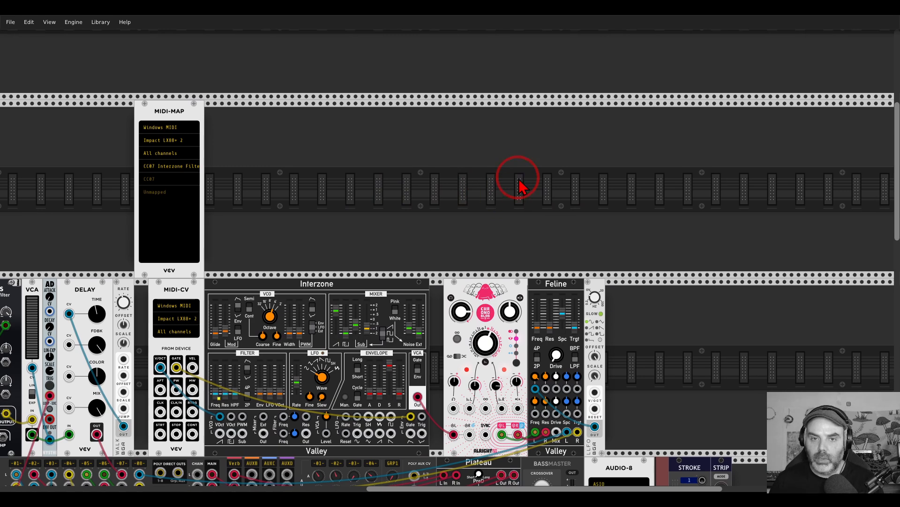
{"action": "scroll", "coordinate": [518, 177], "scroll_direction": "up", "scroll_amount": 3}
{"action": "right_click", "coordinate": [517, 160]}
{"action": "type", "text": "tang"}
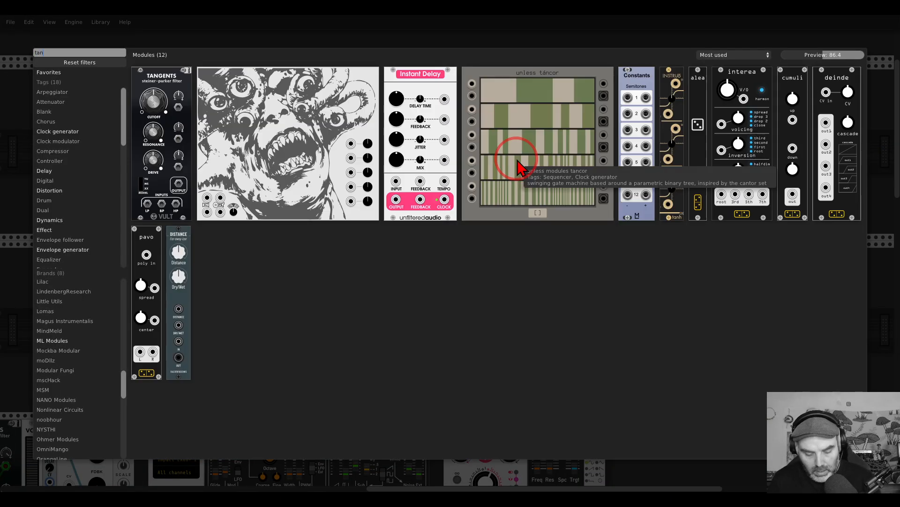
{"action": "left_click_drag", "start_coordinate": [156, 86], "coordinate": [467, 138]}
{"action": "key", "text": "ctrl+d"}
{"action": "key", "text": "ctrl+d"}
{"action": "key", "text": "ctrl+d"}
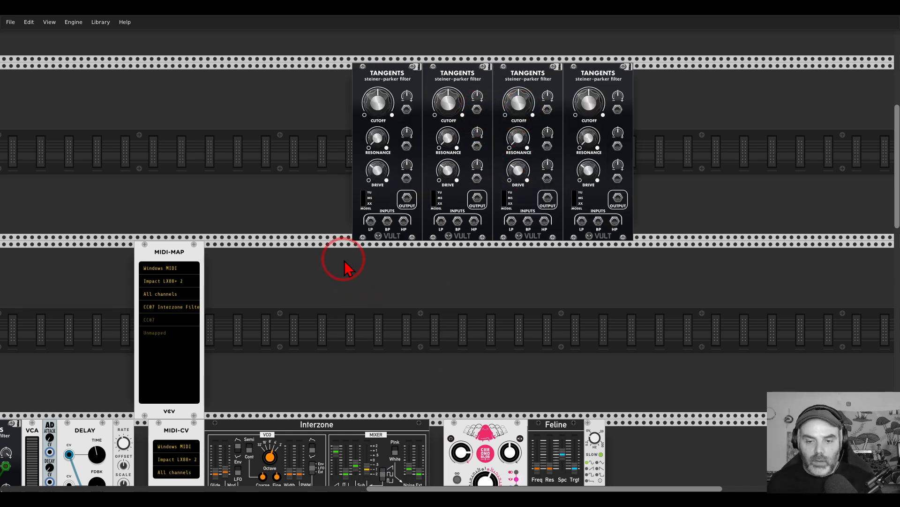
Step: Disconnect Interzone's cable from Chronoblob2's left input and move Chronoblob2 up beside the four Tangents filters
{"action": "scroll", "coordinate": [347, 274], "scroll_direction": "down", "scroll_amount": 5}
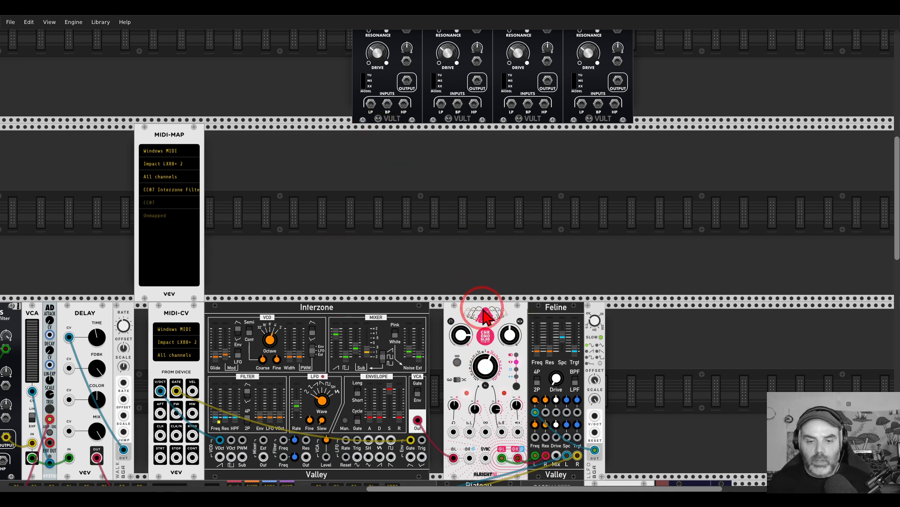
{"action": "left_click_drag", "start_coordinate": [453, 458], "coordinate": [456, 464]}
{"action": "left_click_drag", "start_coordinate": [486, 316], "coordinate": [285, 41]}
{"action": "scroll", "coordinate": [381, 201], "scroll_direction": "up", "scroll_amount": 5}
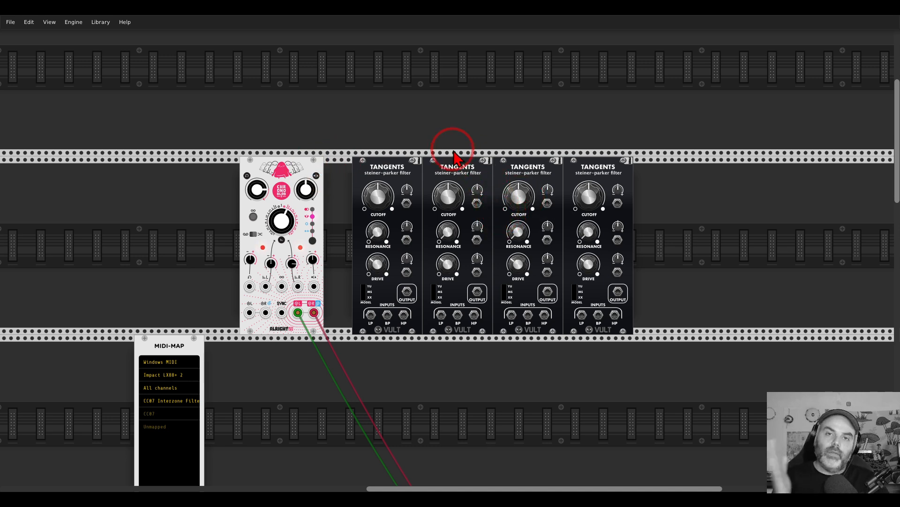
Step: Search the module library for "ana" and place Bogaudio Analyzer after the last Tangents filter
{"action": "right_click", "coordinate": [671, 243]}
{"action": "type", "text": "ana"}
{"action": "left_click", "coordinate": [331, 139]}
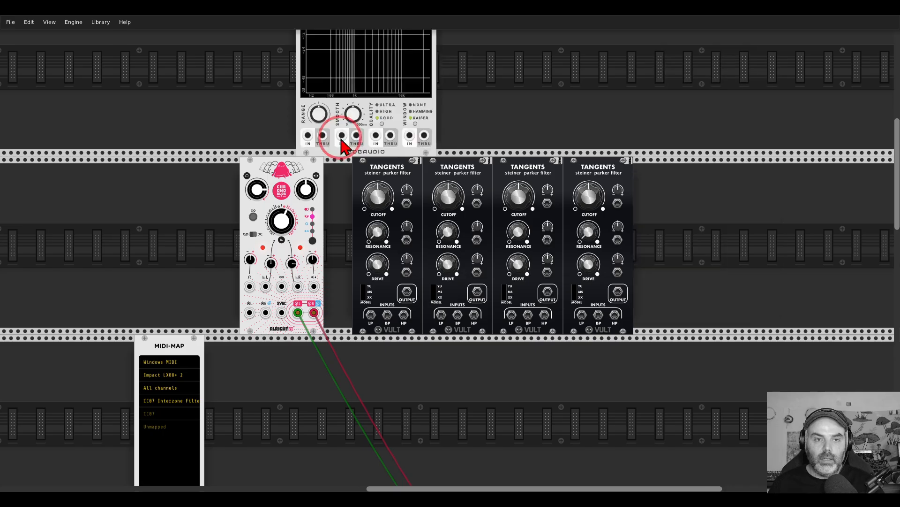
Step: Patch Chronoblob2's left output to the first Tangents' LP, the second and third's BP, and the fourth's HP inputs
{"action": "left_click_drag", "start_coordinate": [371, 314], "coordinate": [298, 312]}
{"action": "left_click_drag", "start_coordinate": [370, 313], "coordinate": [456, 313]}
{"action": "mouse_move", "coordinate": [457, 313]}
{"action": "left_mouse_down"}
{"action": "mouse_move", "coordinate": [529, 321]}
{"action": "mouse_move", "coordinate": [614, 314]}
{"action": "left_mouse_up"}
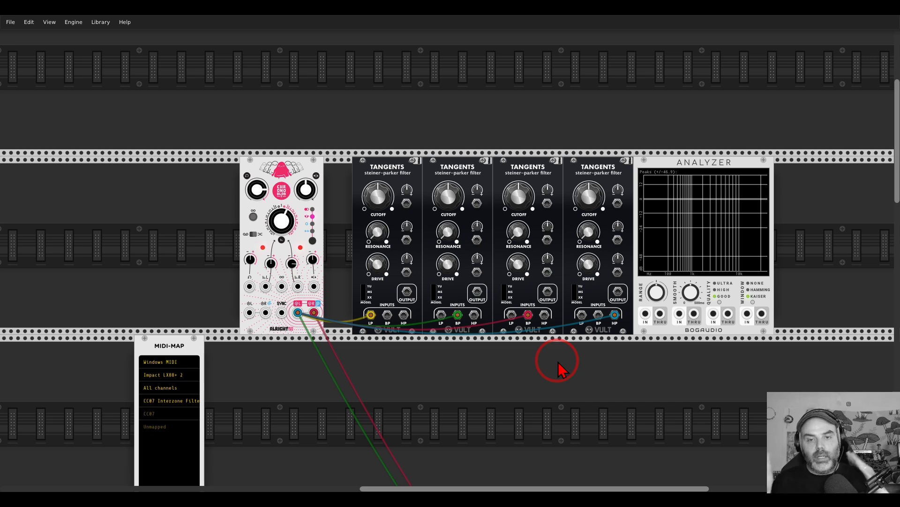
Step: Patch the first Tangents' output into the Analyzer's first input and lower that filter's cutoff
{"action": "left_click_drag", "start_coordinate": [407, 292], "coordinate": [646, 314]}
{"action": "left_click_drag", "start_coordinate": [377, 196], "coordinate": [448, 253]}
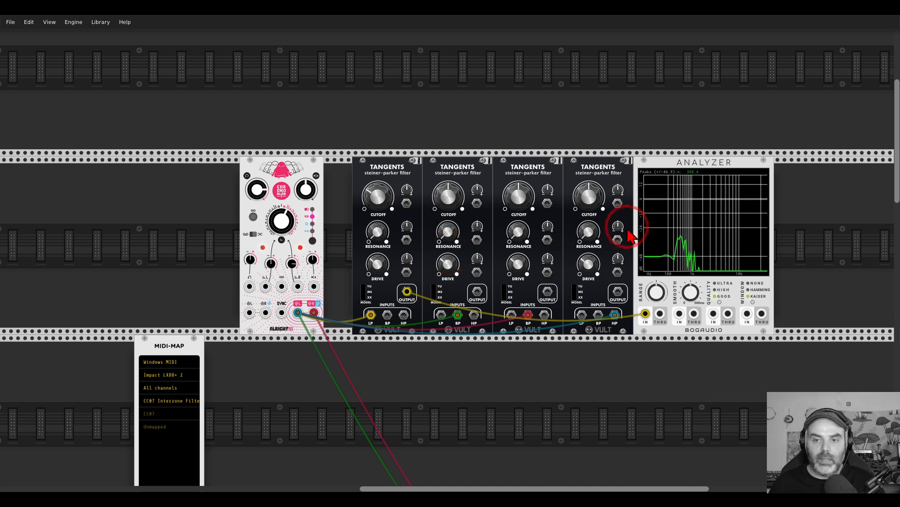
{"action": "mouse_move", "coordinate": [681, 232]}
{"action": "left_mouse_down"}
{"action": "mouse_move", "coordinate": [642, 244]}
{"action": "mouse_move", "coordinate": [679, 228]}
{"action": "left_mouse_up"}
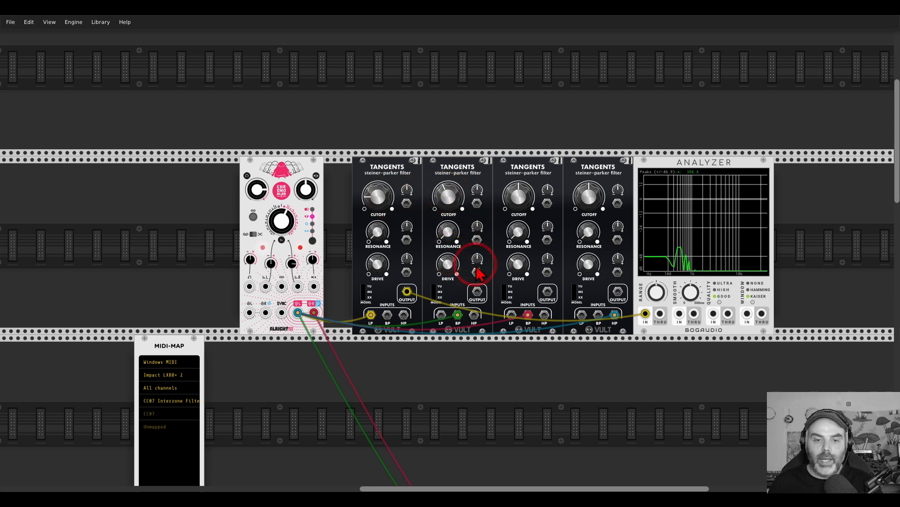
Step: Move the Analyzer's input cable to the second, third and fourth Tangents outputs in turn, raising the third and fourth filters' cutoffs
{"action": "left_click_drag", "start_coordinate": [416, 297], "coordinate": [476, 295]}
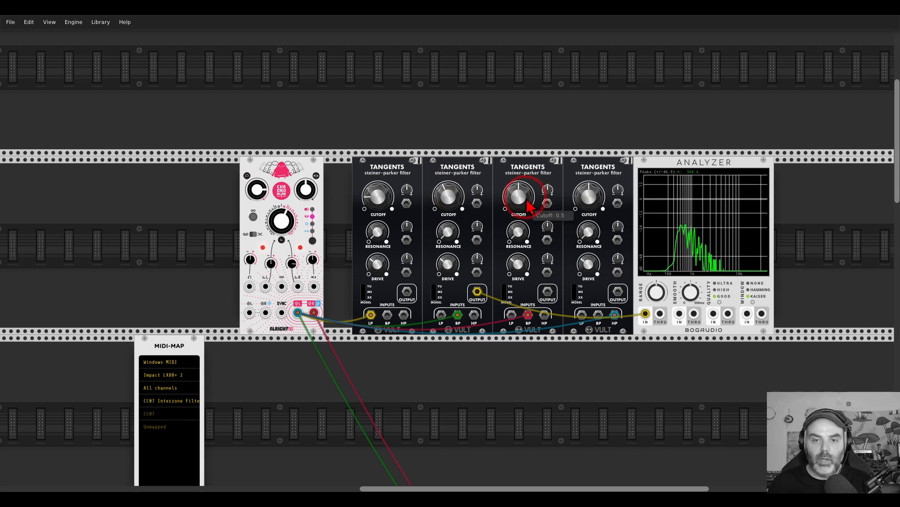
{"action": "left_click_drag", "start_coordinate": [477, 294], "coordinate": [546, 293]}
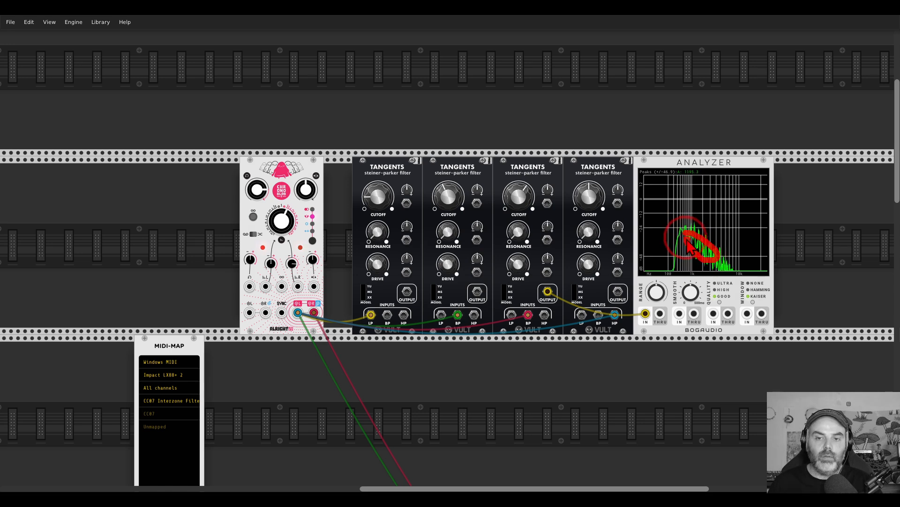
{"action": "left_click_drag", "start_coordinate": [547, 291], "coordinate": [618, 293]}
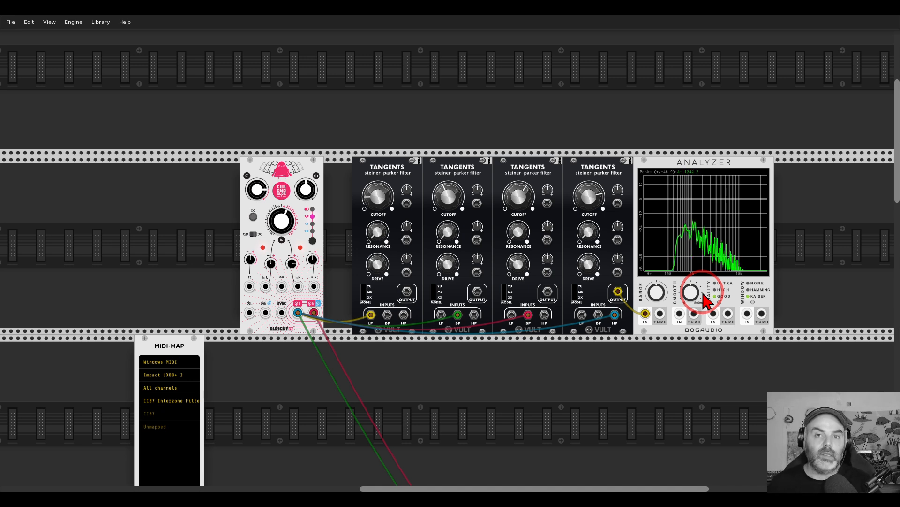
Step: Delete all four Tangents filters from the rack
{"action": "key", "text": "Delete"}
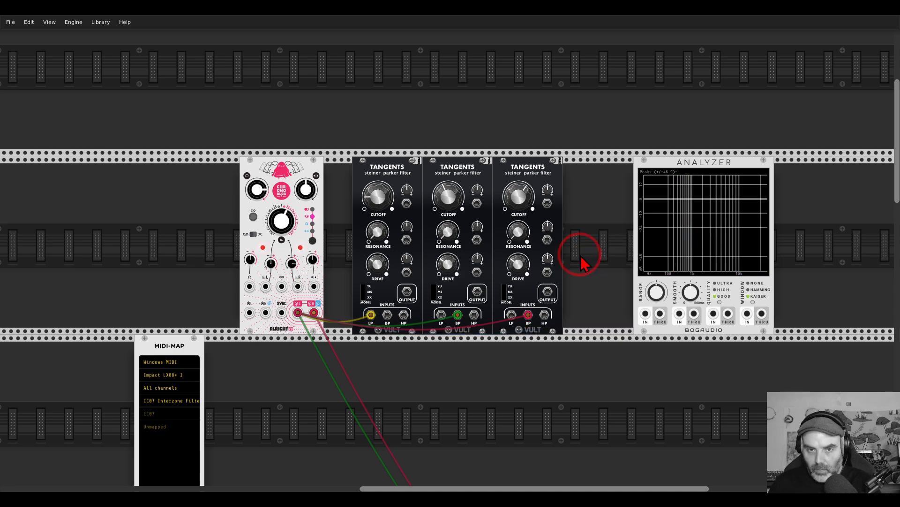
{"action": "key", "text": "Delete"}
{"action": "key", "text": "Delete"}
{"action": "key", "text": "Delete"}
Step: Search the module library for "filter" and place Bogaudio PEQ6 between Chronoblob2 and the Analyzer
{"action": "double_click", "coordinate": [396, 246]}
{"action": "type", "text": "ana"}
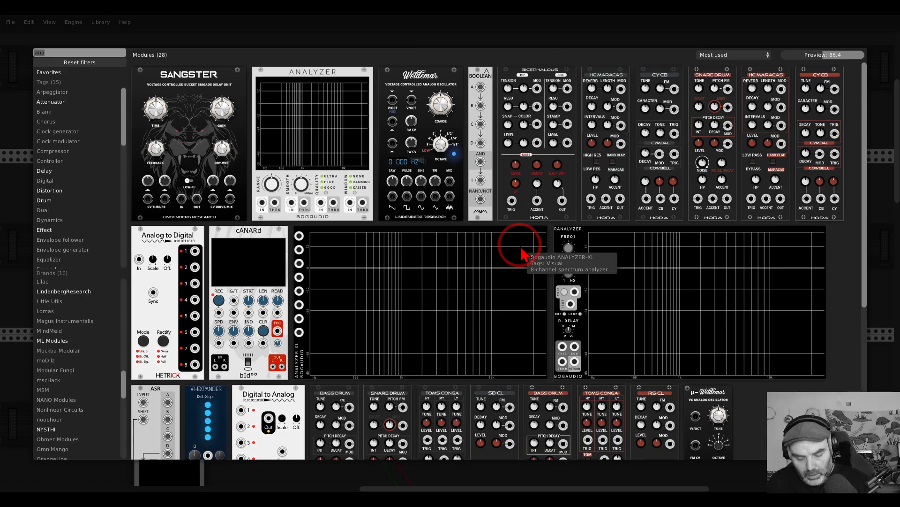
{"action": "key", "text": "BackSpace"}
{"action": "key", "text": "BackSpace"}
{"action": "key", "text": "BackSpace"}
{"action": "type", "text": "filter"}
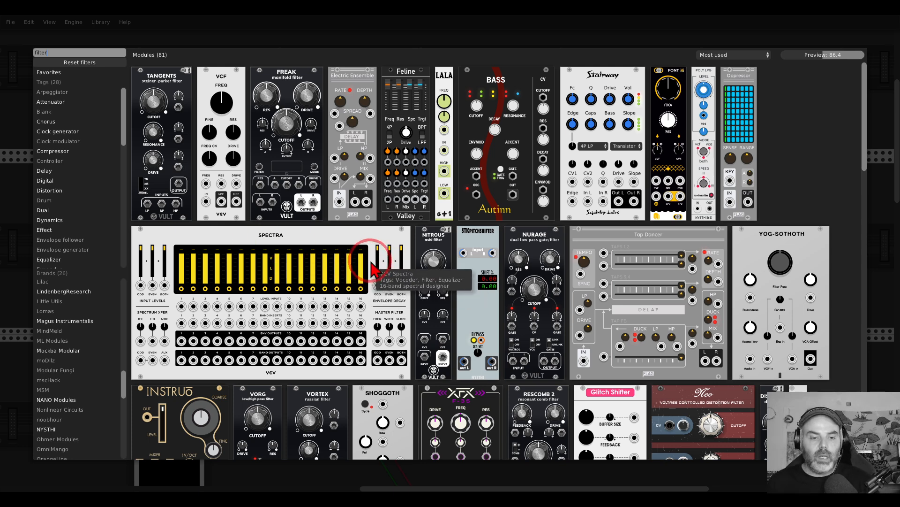
{"action": "scroll", "coordinate": [423, 246], "scroll_direction": "down", "scroll_amount": 10}
{"action": "scroll", "coordinate": [424, 253], "scroll_direction": "down", "scroll_amount": 2}
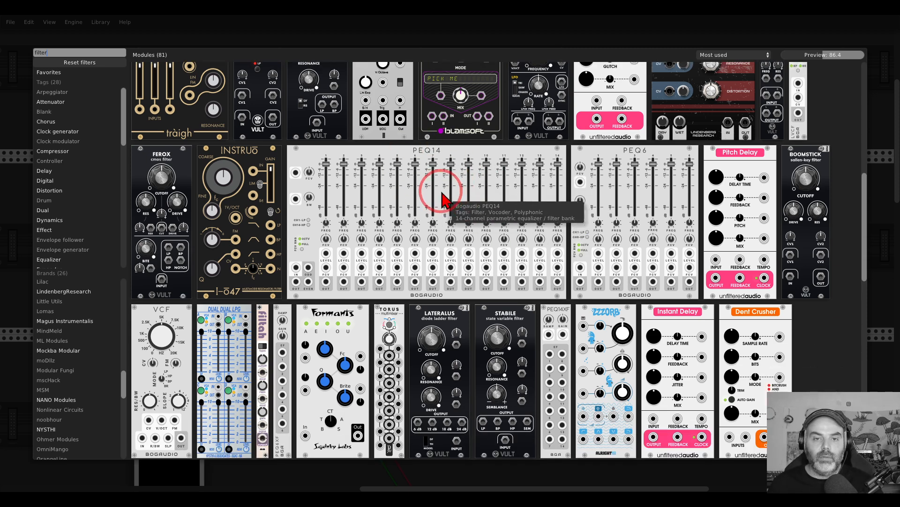
{"action": "left_click_drag", "start_coordinate": [646, 195], "coordinate": [503, 207]}
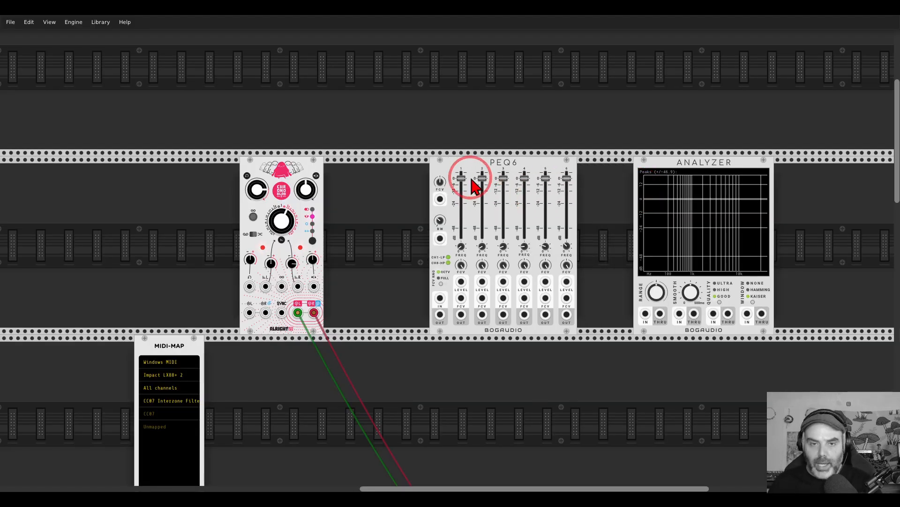
Step: Examine PEQ6's channel sliders, its low-pass and high-pass switches, and the frequency setting of each of the six channels
{"action": "mouse_move", "coordinate": [480, 160]}
{"action": "left_mouse_down"}
{"action": "mouse_move", "coordinate": [485, 177]}
{"action": "mouse_move", "coordinate": [507, 180]}
{"action": "left_mouse_up"}
{"action": "mouse_move", "coordinate": [520, 162]}
{"action": "left_mouse_down"}
{"action": "mouse_move", "coordinate": [524, 177]}
{"action": "mouse_move", "coordinate": [545, 170]}
{"action": "left_mouse_up"}
{"action": "left_click_drag", "start_coordinate": [555, 160], "coordinate": [559, 180]}
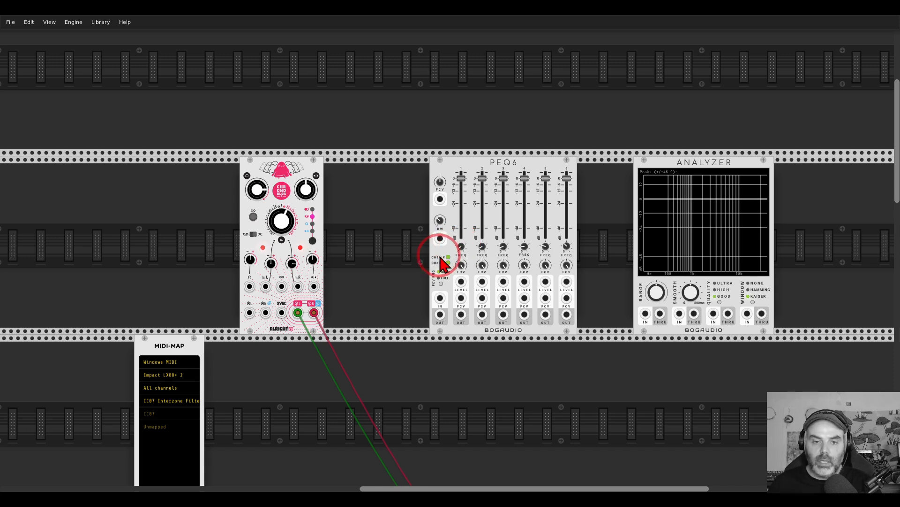
{"action": "scroll", "coordinate": [462, 249], "scroll_direction": "up", "scroll_amount": 5}
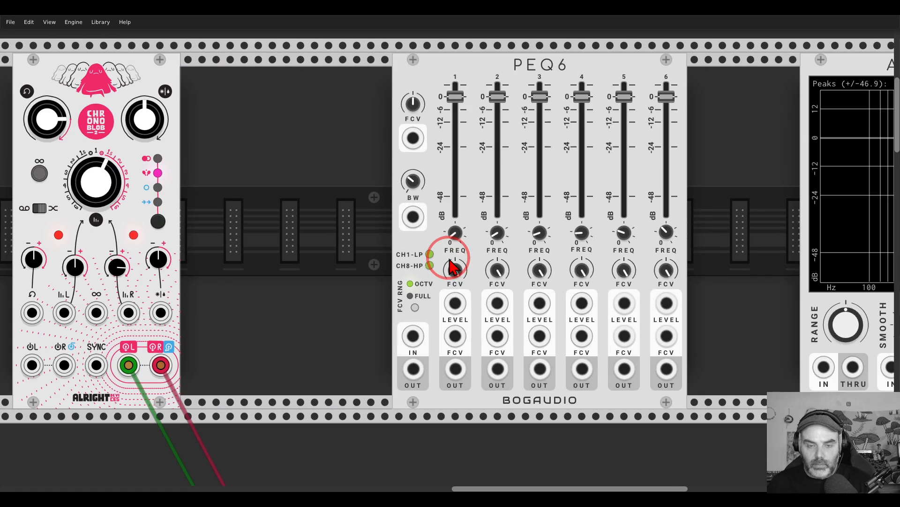
{"action": "left_click_drag", "start_coordinate": [397, 280], "coordinate": [434, 260]}
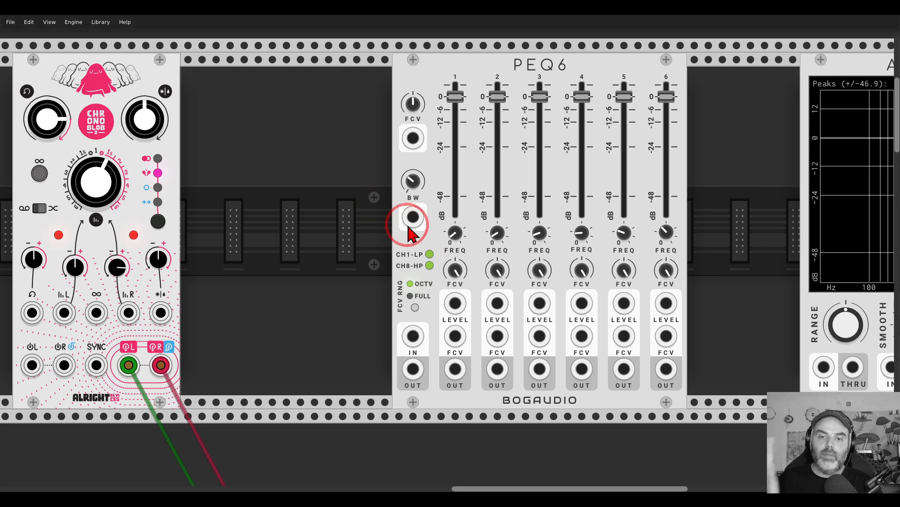
{"action": "mouse_move", "coordinate": [456, 238]}
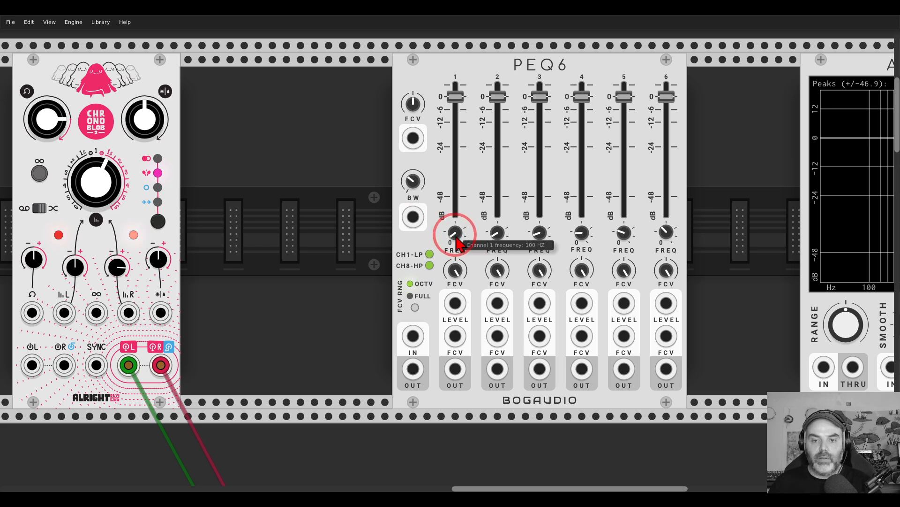
{"action": "mouse_move", "coordinate": [498, 234]}
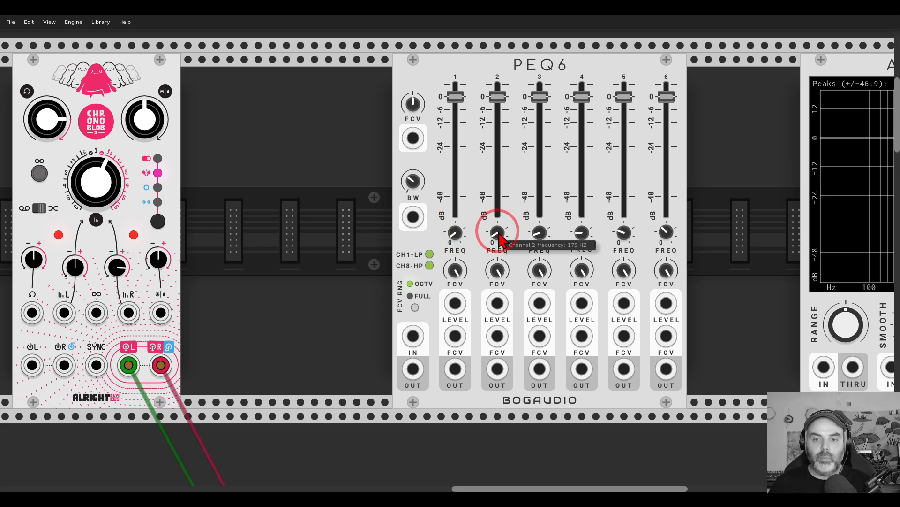
{"action": "mouse_move", "coordinate": [540, 238]}
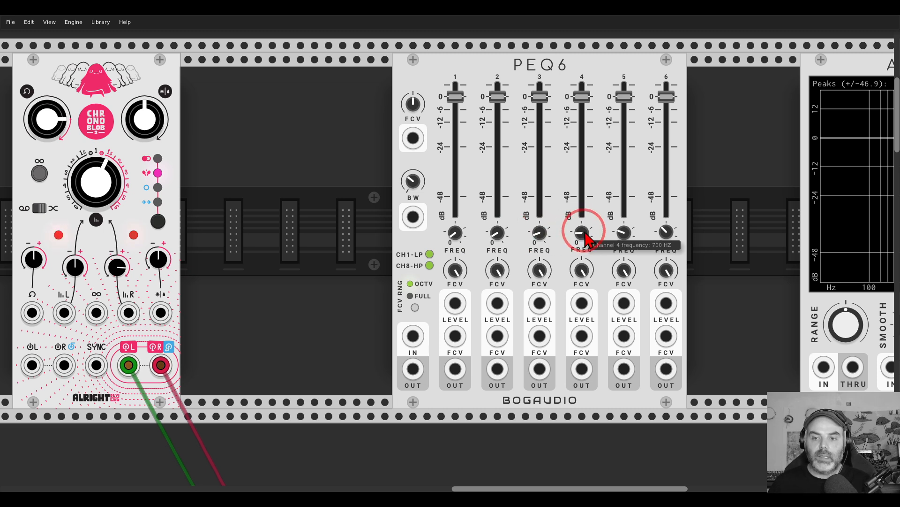
{"action": "mouse_move", "coordinate": [626, 239]}
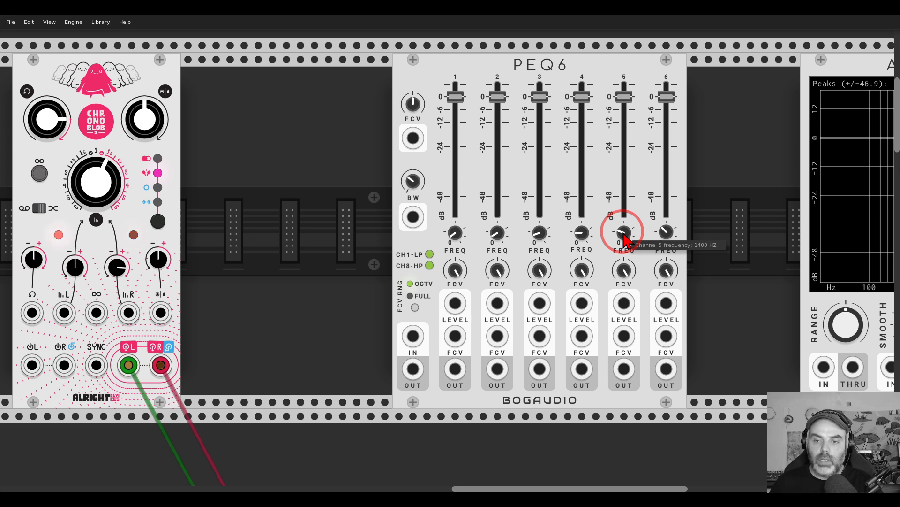
{"action": "mouse_move", "coordinate": [666, 238]}
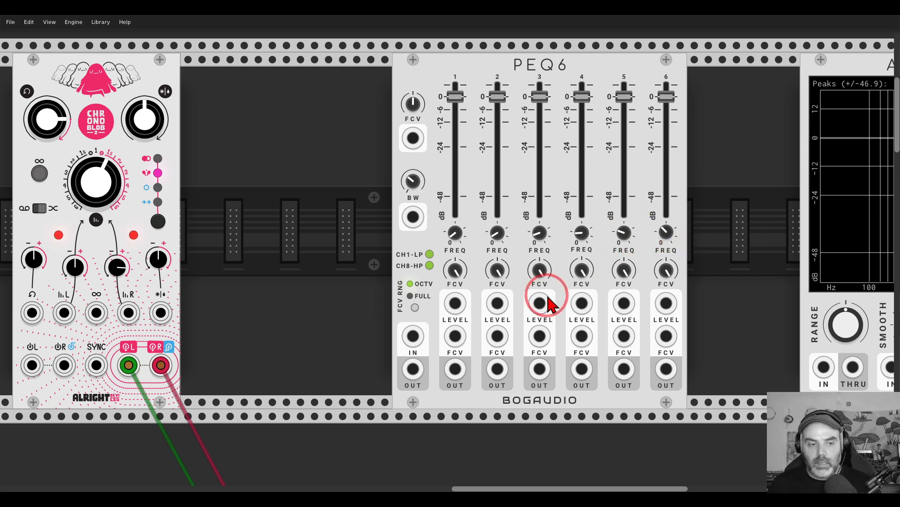
Step: Search the module library for "mixer" and place NYSTHI 4MIX in the row below PEQ6
{"action": "scroll", "coordinate": [544, 299], "scroll_direction": "down", "scroll_amount": 2}
{"action": "left_click_drag", "start_coordinate": [369, 358], "coordinate": [387, 115]}
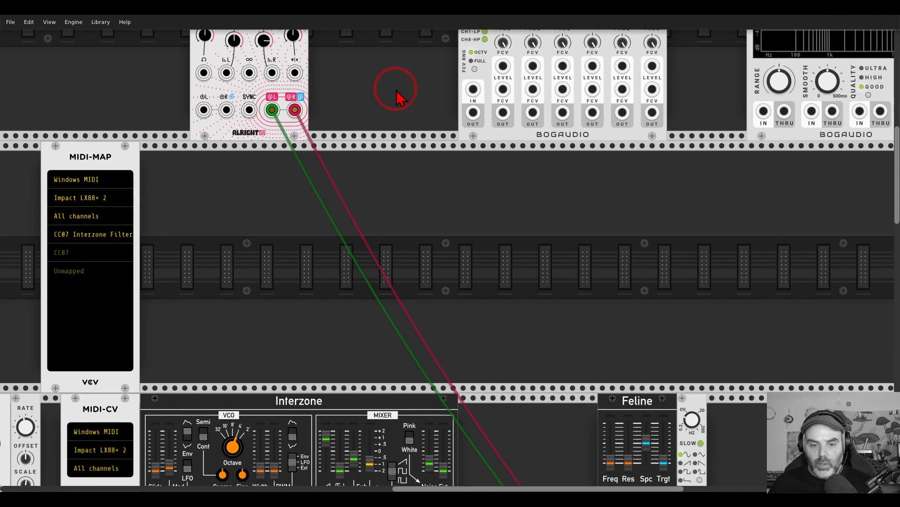
{"action": "scroll", "coordinate": [521, 271], "scroll_direction": "down", "scroll_amount": 5}
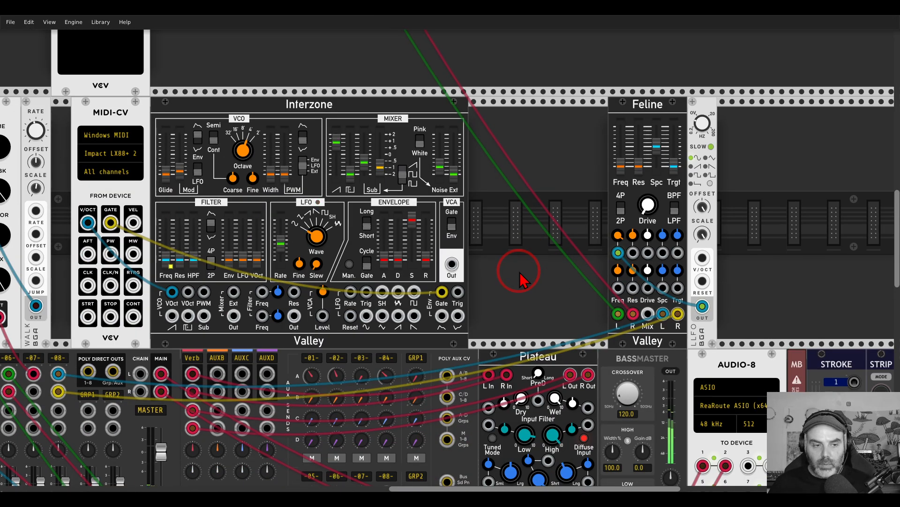
{"action": "scroll", "coordinate": [520, 280], "scroll_direction": "up", "scroll_amount": 7}
{"action": "right_click", "coordinate": [624, 308]}
{"action": "type", "text": "m"}
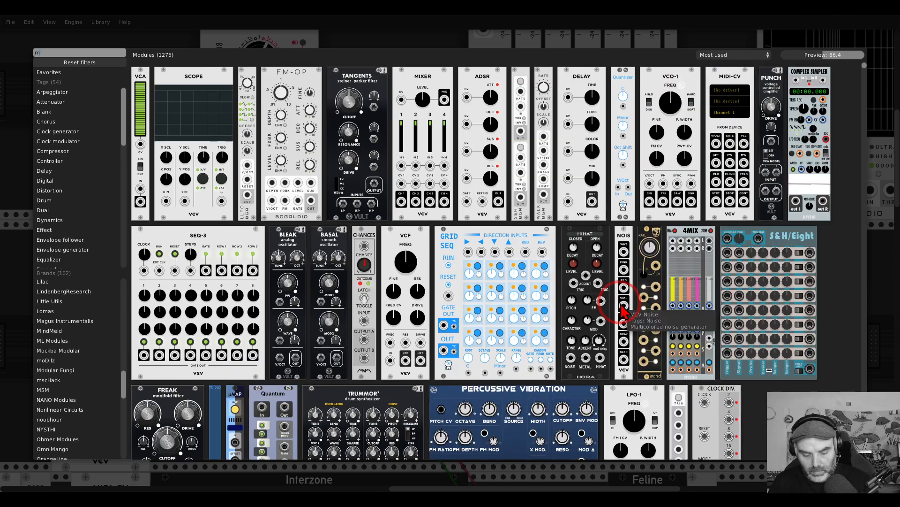
{"action": "type", "text": "ixer"}
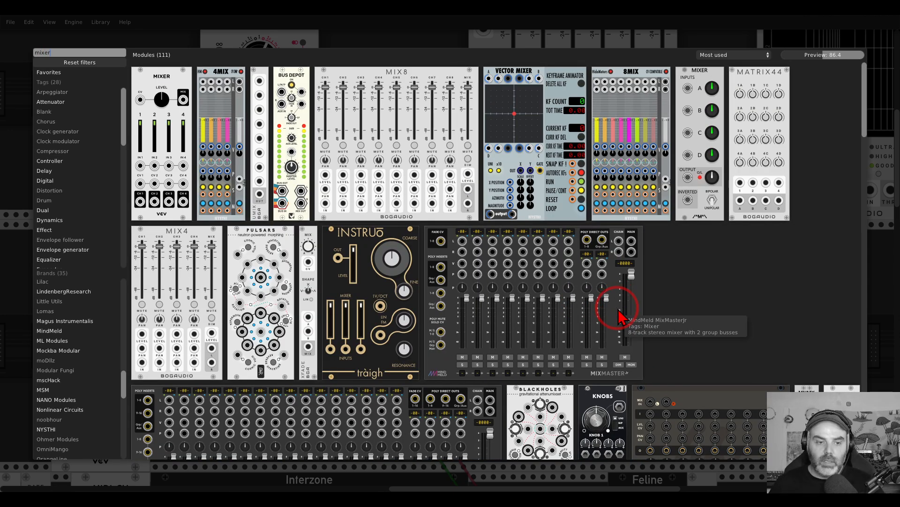
{"action": "left_click", "coordinate": [240, 89]}
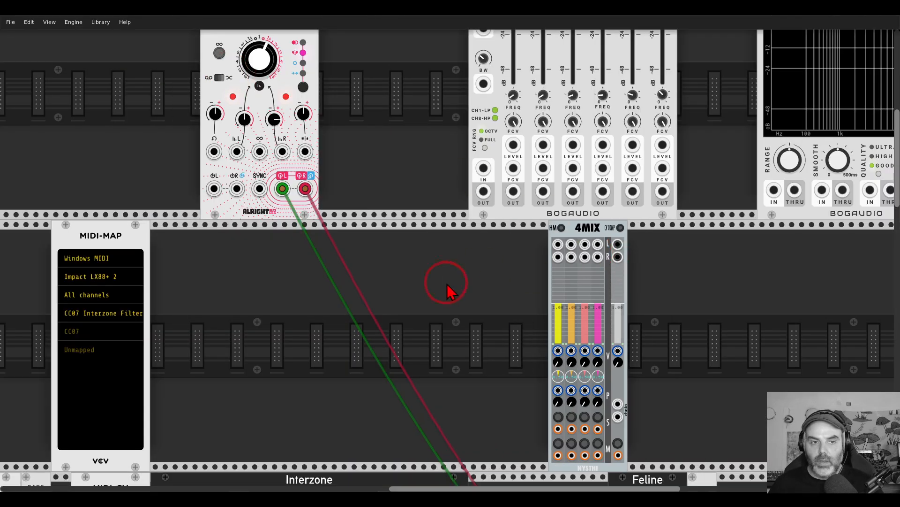
Step: Patch Chronoblob2's left output into PEQ6's input and PEQ6's main output into 4MIX's first left input
{"action": "left_click_drag", "start_coordinate": [484, 168], "coordinate": [282, 188]}
{"action": "left_click_drag", "start_coordinate": [479, 234], "coordinate": [415, 237]}
{"action": "left_click_drag", "start_coordinate": [421, 193], "coordinate": [495, 270]}
{"action": "scroll", "coordinate": [424, 195], "scroll_direction": "up", "scroll_amount": 1}
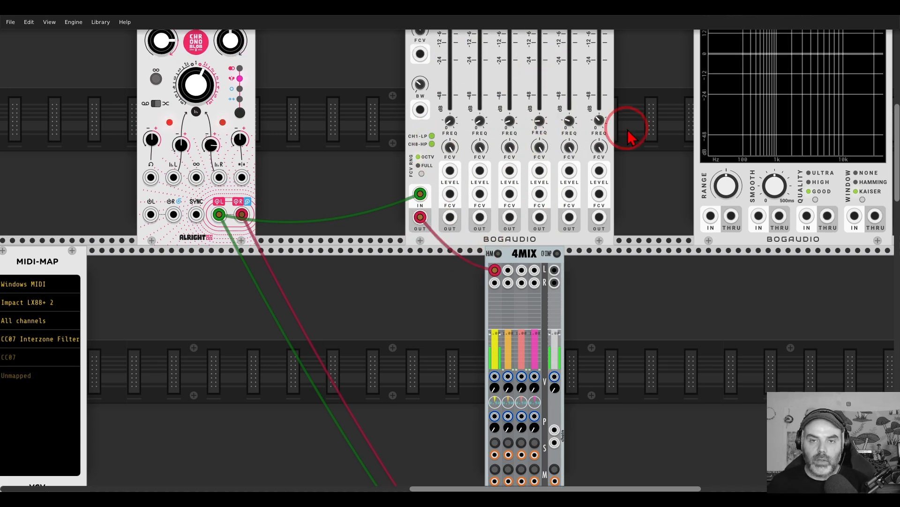
Step: Move the blue and yellow mixer cables from Feline's left and right outputs to 4MIX's left and right outputs
{"action": "left_click_drag", "start_coordinate": [628, 136], "coordinate": [601, 205]}
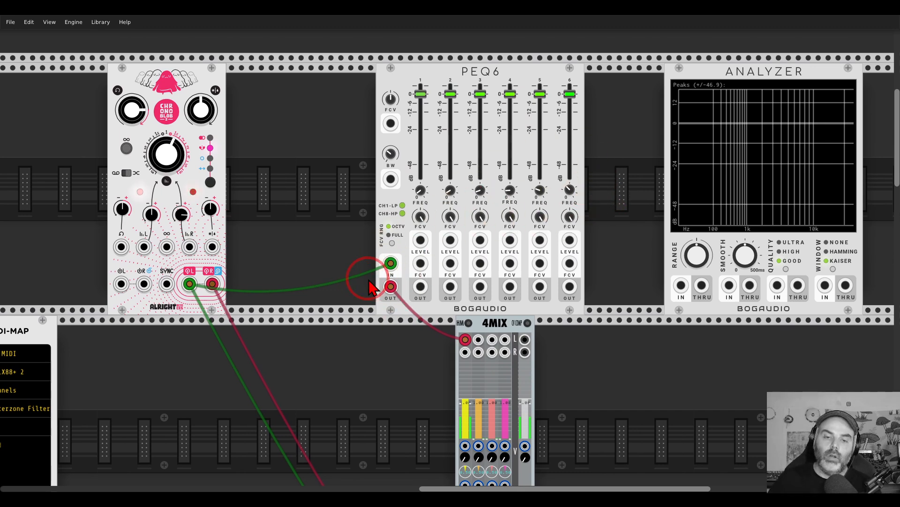
{"action": "mouse_move", "coordinate": [592, 275]}
{"action": "left_mouse_down"}
{"action": "mouse_move", "coordinate": [411, 277]}
{"action": "mouse_move", "coordinate": [474, 319]}
{"action": "mouse_move", "coordinate": [605, 305]}
{"action": "mouse_move", "coordinate": [592, 275]}
{"action": "left_mouse_up"}
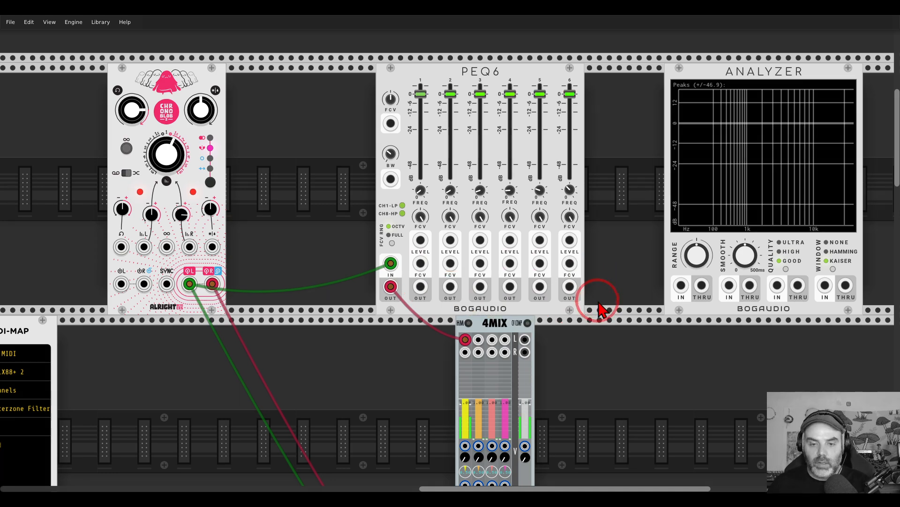
{"action": "scroll", "coordinate": [587, 310], "scroll_direction": "down", "scroll_amount": 5}
{"action": "scroll", "coordinate": [581, 309], "scroll_direction": "down", "scroll_amount": 13}
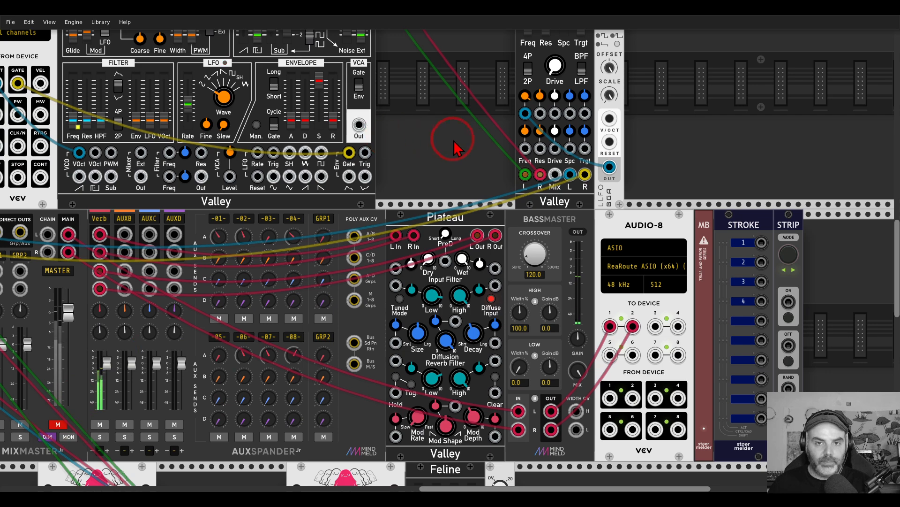
{"action": "scroll", "coordinate": [453, 133], "scroll_direction": "up", "scroll_amount": 9}
{"action": "left_click_drag", "start_coordinate": [525, 35], "coordinate": [625, 215]}
{"action": "left_click_drag", "start_coordinate": [666, 180], "coordinate": [580, 336]}
{"action": "left_click_drag", "start_coordinate": [319, 117], "coordinate": [309, 225]}
{"action": "mouse_move", "coordinate": [232, 84]}
{"action": "left_mouse_down"}
{"action": "mouse_move", "coordinate": [211, 80]}
{"action": "mouse_move", "coordinate": [254, 85]}
{"action": "left_mouse_up"}
Step: Lower PEQ6's channel 1, 2, 4, 5 and 6 levels to minimum, leaving only channel 3 open
{"action": "mouse_move", "coordinate": [270, 119]}
{"action": "left_mouse_down"}
{"action": "mouse_move", "coordinate": [407, 152]}
{"action": "mouse_move", "coordinate": [446, 262]}
{"action": "left_mouse_up"}
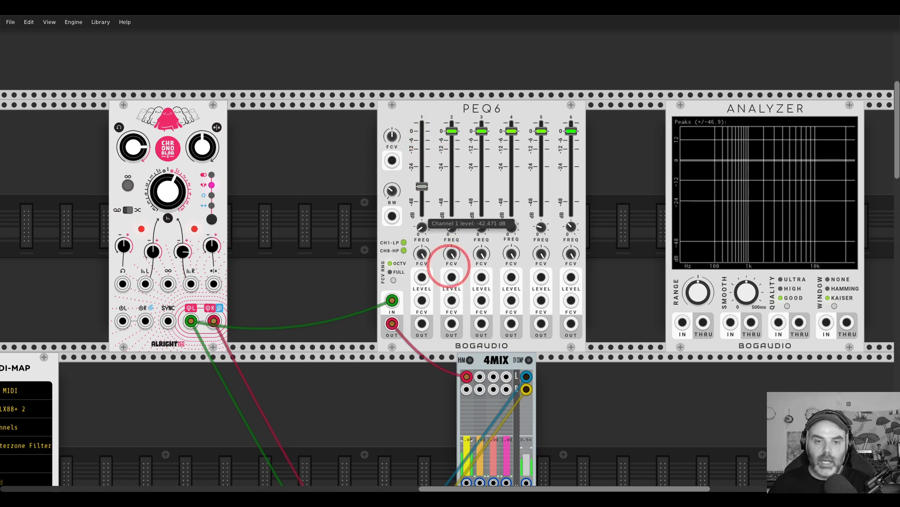
{"action": "left_click_drag", "start_coordinate": [570, 131], "coordinate": [446, 255]}
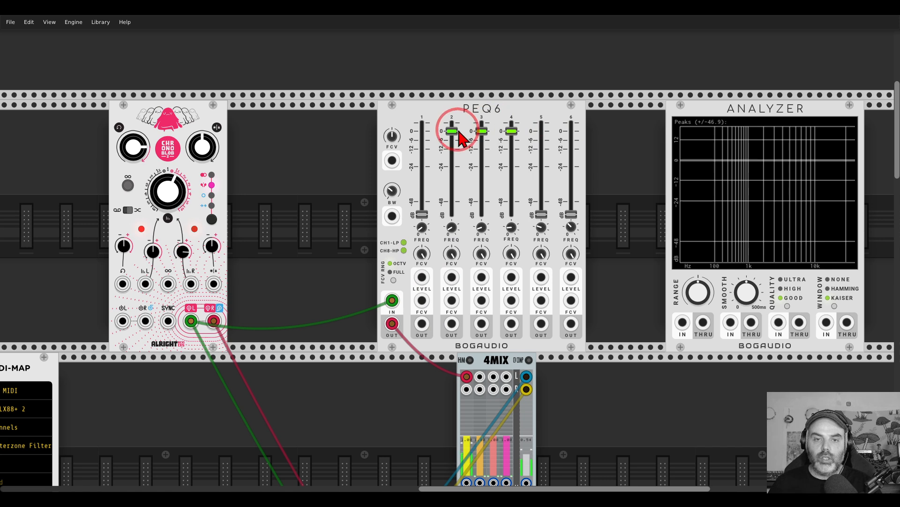
{"action": "left_click_drag", "start_coordinate": [458, 128], "coordinate": [446, 295]}
{"action": "left_click_drag", "start_coordinate": [511, 131], "coordinate": [442, 277]}
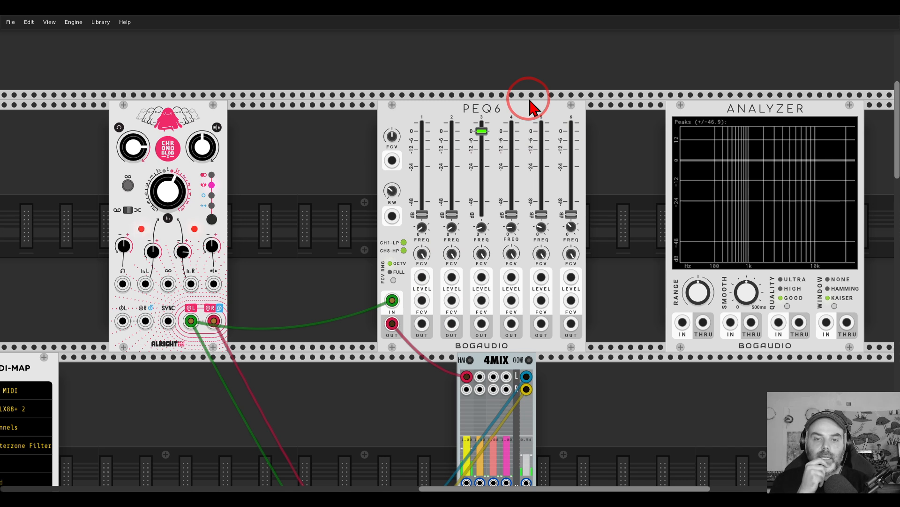
{"action": "mouse_move", "coordinate": [450, 240]}
{"action": "left_mouse_down"}
{"action": "mouse_move", "coordinate": [444, 273]}
{"action": "mouse_move", "coordinate": [450, 251]}
{"action": "left_mouse_up"}
{"action": "double_click", "coordinate": [482, 228]}
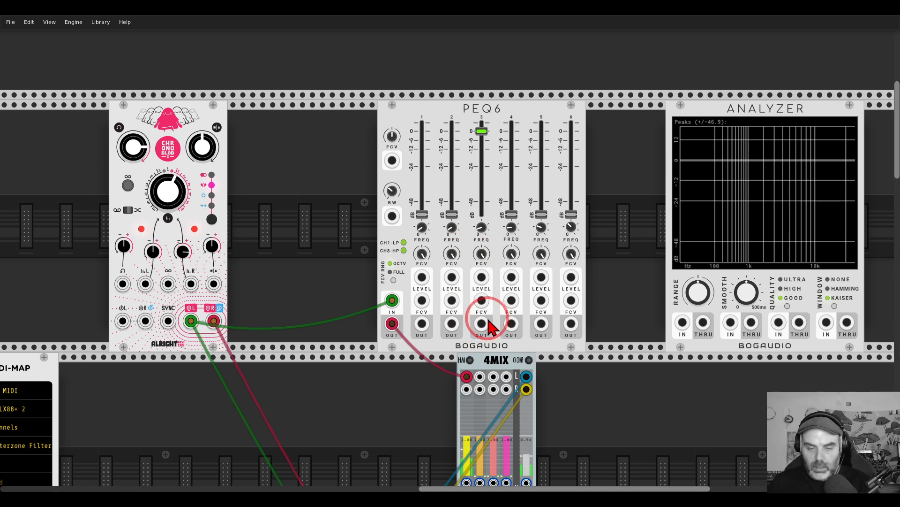
{"action": "mouse_move", "coordinate": [487, 315]}
{"action": "left_mouse_down"}
{"action": "mouse_move", "coordinate": [466, 332]}
{"action": "mouse_move", "coordinate": [493, 331]}
{"action": "mouse_move", "coordinate": [489, 319]}
{"action": "left_mouse_up"}
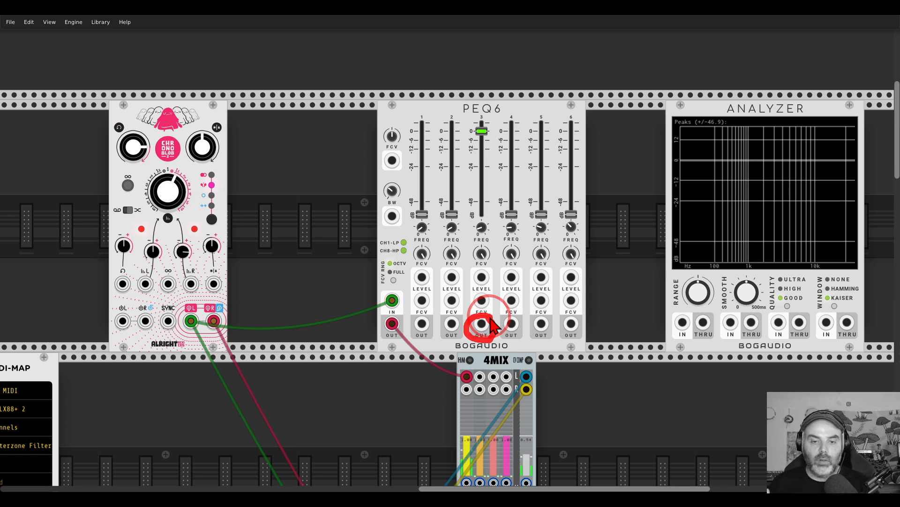
Step: Shift PEQ6 slightly left, search the module library for "peq" and attach the PEQ6XF expander to PEQ6's right side
{"action": "left_click_drag", "start_coordinate": [489, 110], "coordinate": [469, 110]}
{"action": "right_click", "coordinate": [627, 157]}
{"action": "type", "text": "peq"}
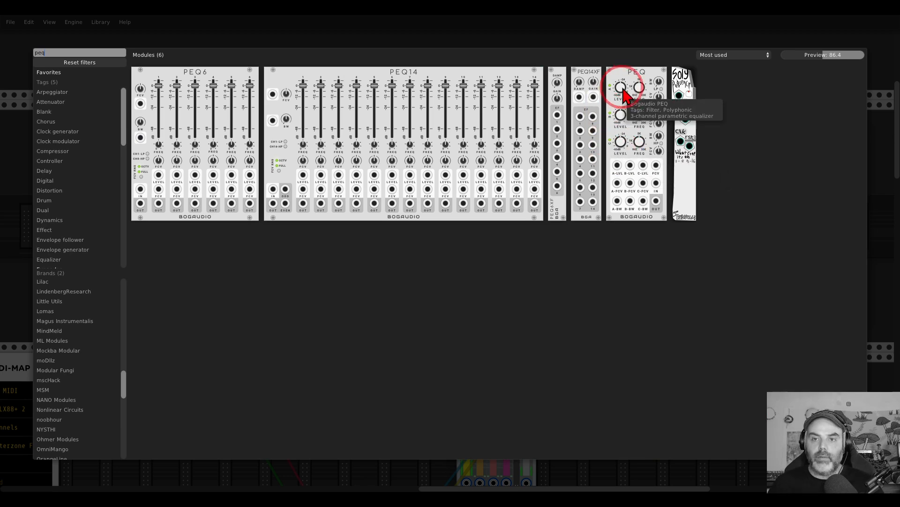
{"action": "left_click", "coordinate": [558, 82]}
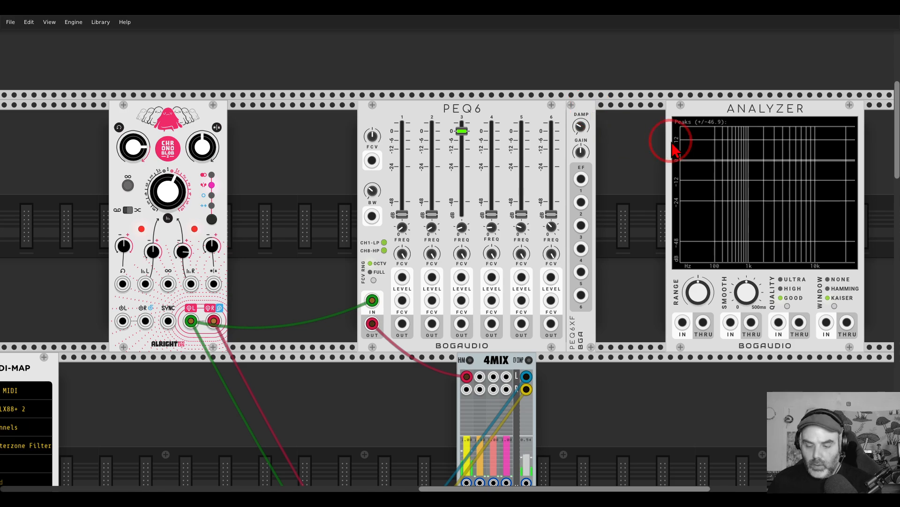
Step: Replace the Analyzer with VCV Scope beside PEQ6XF and patch the expander's third EF output into the Scope's X input
{"action": "key", "text": "Delete"}
{"action": "right_click", "coordinate": [698, 145]}
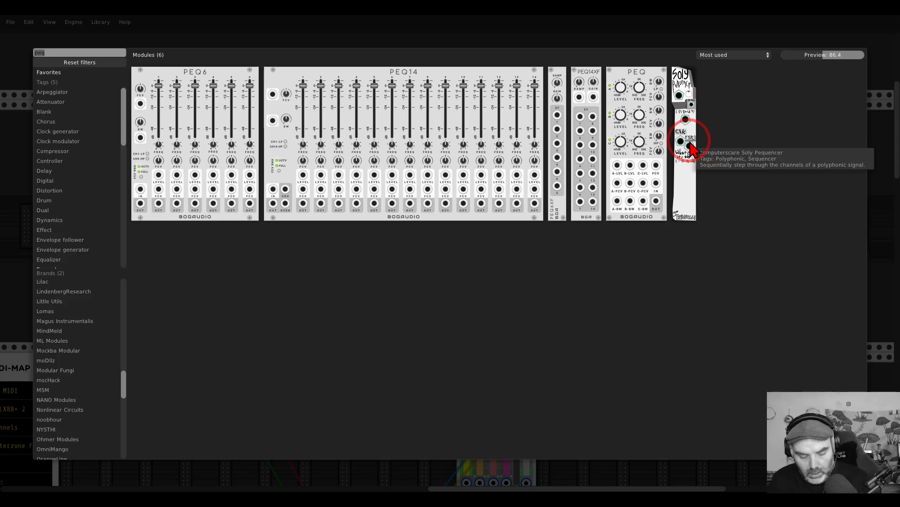
{"action": "type", "text": "scop"}
{"action": "mouse_move", "coordinate": [193, 99]}
{"action": "left_mouse_down"}
{"action": "mouse_move", "coordinate": [533, 171]}
{"action": "mouse_move", "coordinate": [618, 298]}
{"action": "mouse_move", "coordinate": [581, 179]}
{"action": "mouse_move", "coordinate": [588, 201]}
{"action": "mouse_move", "coordinate": [581, 226]}
{"action": "left_mouse_up"}
Step: Set the Scope's time to 1333.3 ms/div and lower PEQ6XF's gain
{"action": "mouse_move", "coordinate": [676, 248]}
{"action": "left_mouse_down"}
{"action": "mouse_move", "coordinate": [441, 277]}
{"action": "mouse_move", "coordinate": [448, 260]}
{"action": "left_mouse_up"}
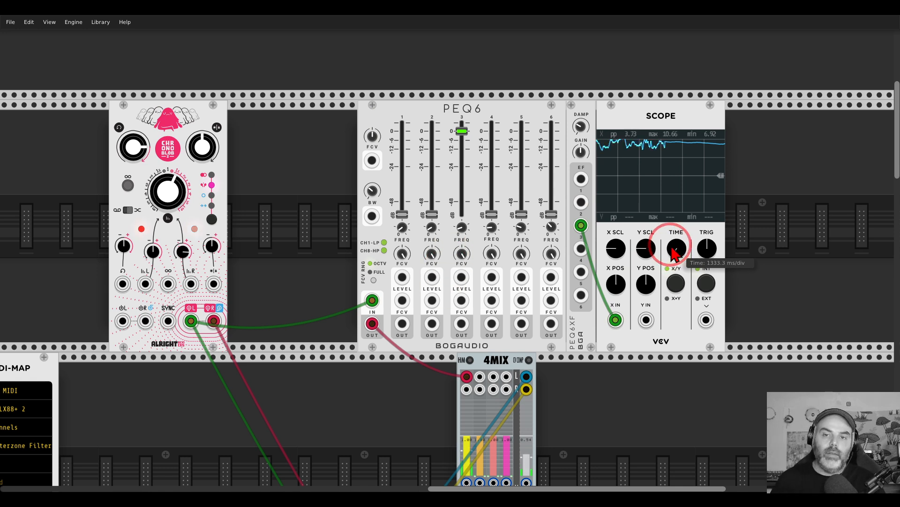
{"action": "mouse_move", "coordinate": [582, 152]}
{"action": "left_mouse_down"}
{"action": "mouse_move", "coordinate": [449, 258]}
{"action": "mouse_move", "coordinate": [449, 249]}
{"action": "left_mouse_up"}
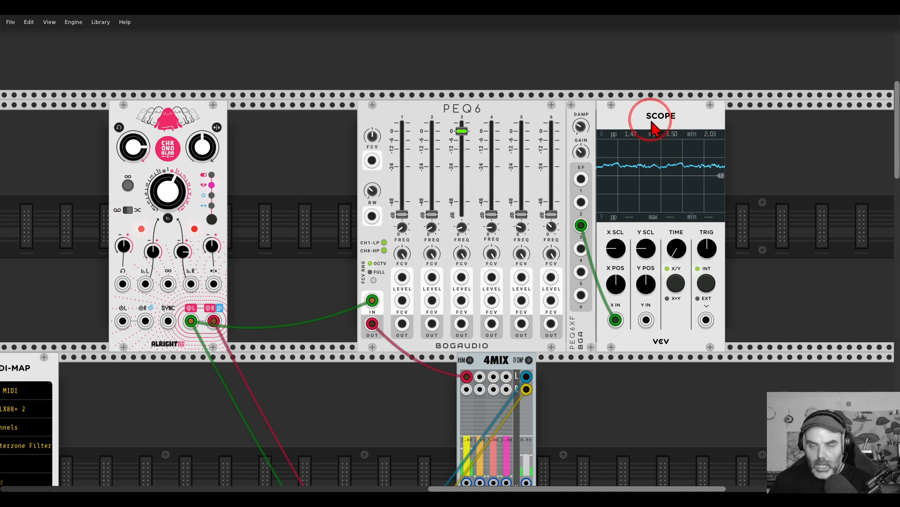
Step: Delete the Scope, PEQ6XF and PEQ6 modules from the upper rack row
{"action": "key", "text": "Delete"}
{"action": "key", "text": "Delete"}
{"action": "key", "text": "Delete"}
{"action": "scroll", "coordinate": [443, 195], "scroll_direction": "down", "scroll_amount": 10}
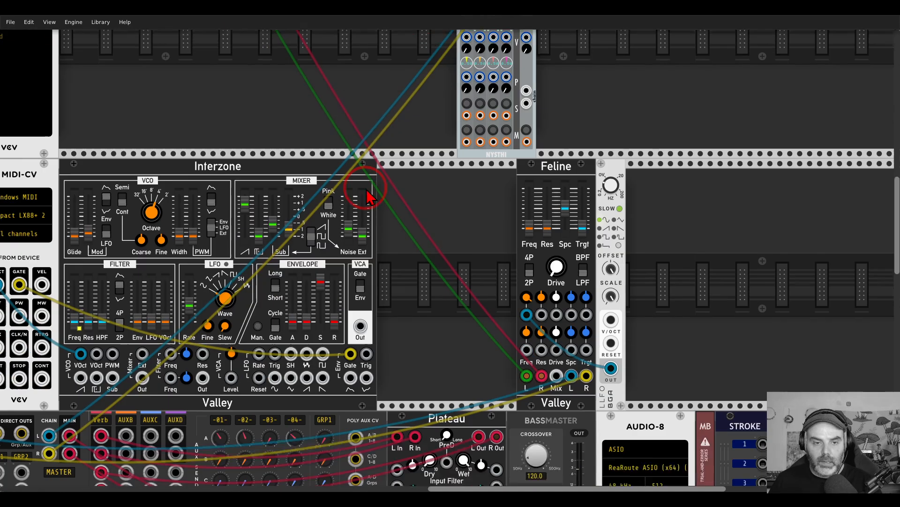
{"action": "scroll", "coordinate": [375, 282], "scroll_direction": "down", "scroll_amount": 12}
{"action": "scroll", "coordinate": [177, 288], "scroll_direction": "left", "scroll_amount": 7}
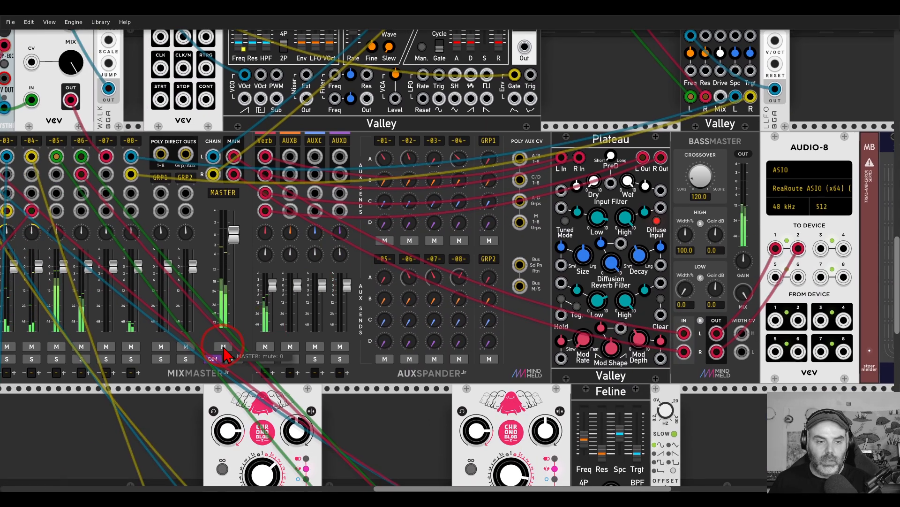
{"action": "scroll", "coordinate": [617, 87], "scroll_direction": "up", "scroll_amount": 20}
{"action": "scroll", "coordinate": [617, 87], "scroll_direction": "left", "scroll_amount": 5}
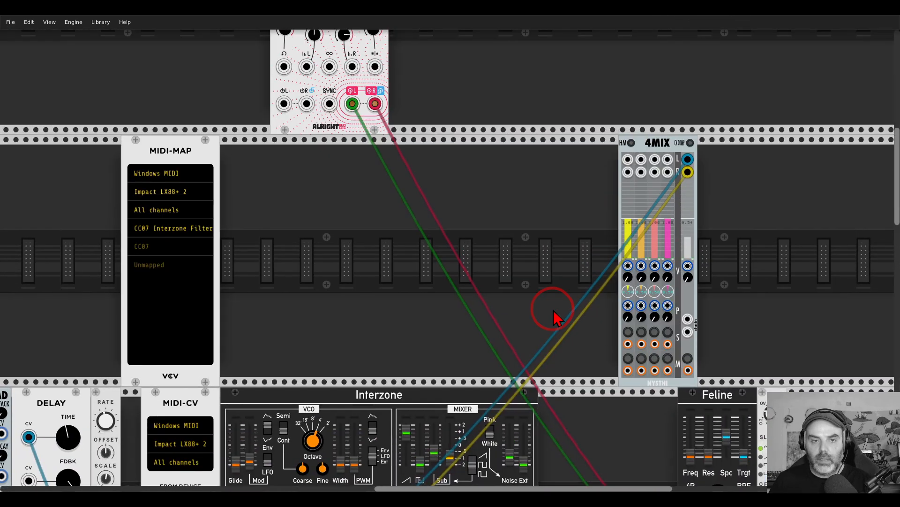
Step: Move the Chronoblob2 delay down into the Interzone row, directly beside Feline
{"action": "left_click_drag", "start_coordinate": [352, 130], "coordinate": [636, 415]}
{"action": "scroll", "coordinate": [563, 315], "scroll_direction": "down", "scroll_amount": 6}
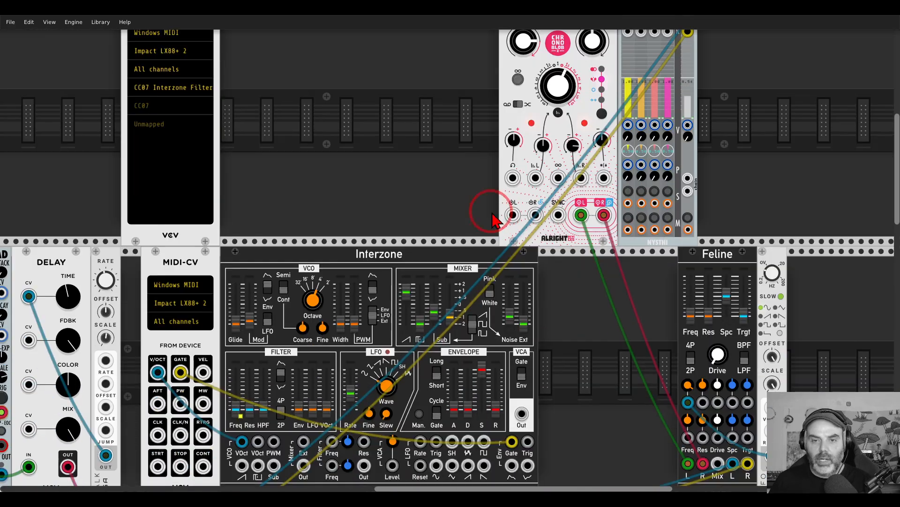
{"action": "left_click_drag", "start_coordinate": [558, 47], "coordinate": [618, 299]}
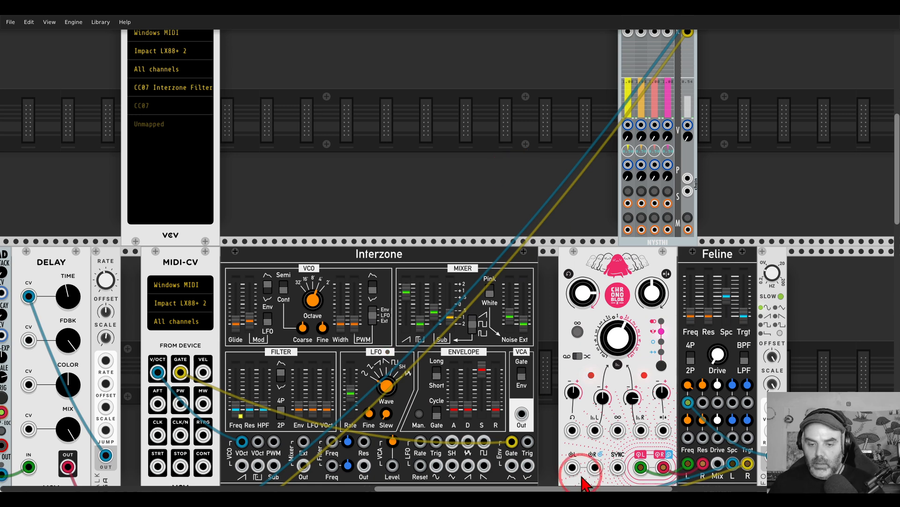
Step: Read the viewer's question about building larger, more complex patches in Photos, and return to VCV Rack
{"action": "left_click", "coordinate": [595, 501]}
{"action": "left_click", "coordinate": [882, 262]}
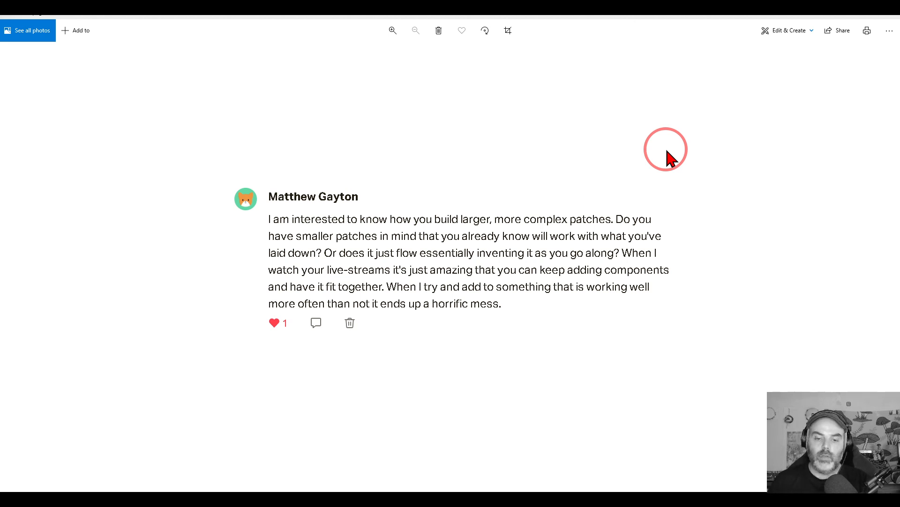
{"action": "left_click", "coordinate": [466, 496]}
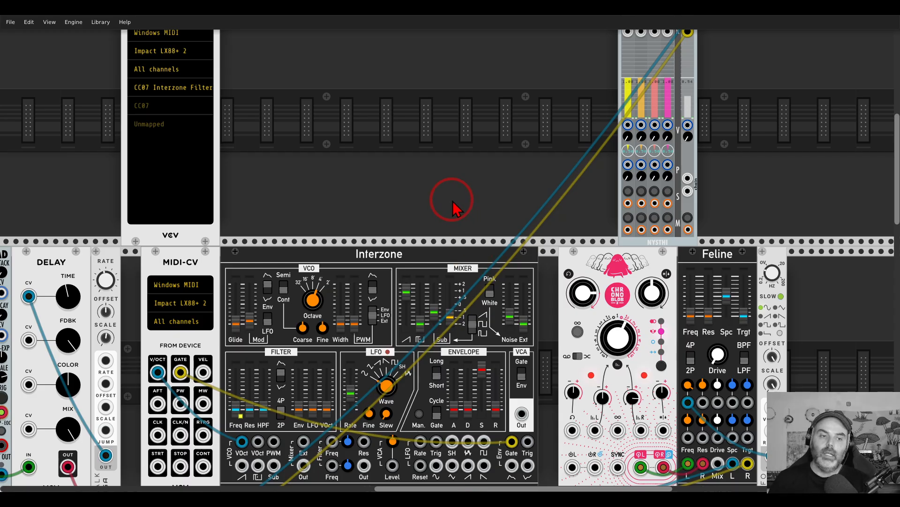
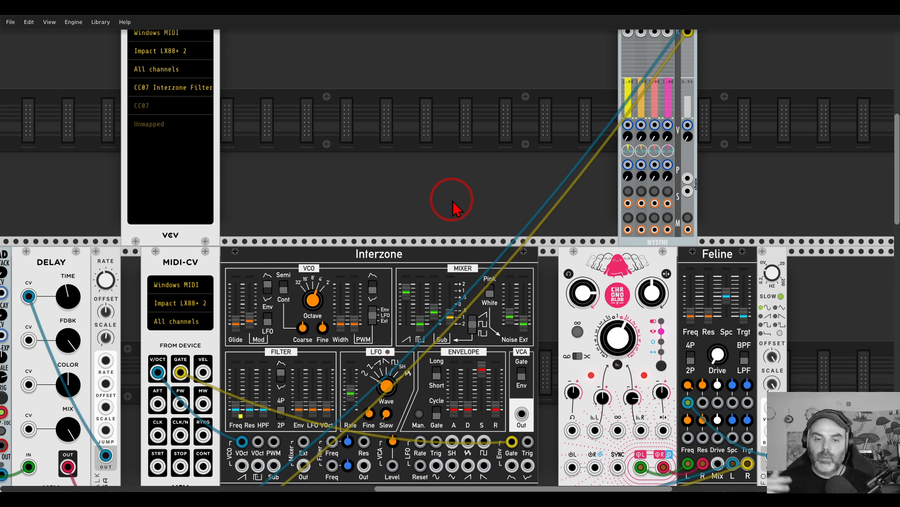
Step: Examine MixMaster's master fader and channel levels, and reread the complex-patches question in Photos
{"action": "scroll", "coordinate": [453, 206], "scroll_direction": "down", "scroll_amount": 5}
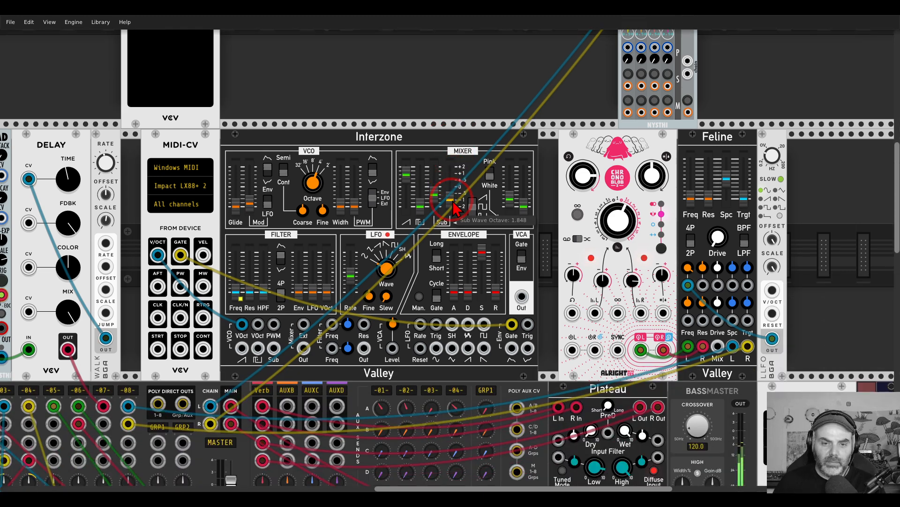
{"action": "scroll", "coordinate": [453, 206], "scroll_direction": "up", "scroll_amount": 8}
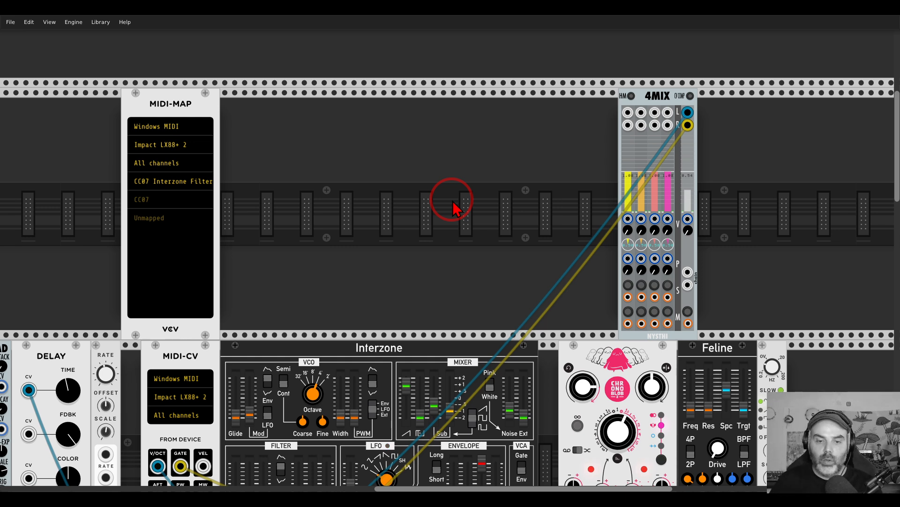
{"action": "scroll", "coordinate": [452, 206], "scroll_direction": "down", "scroll_amount": 10}
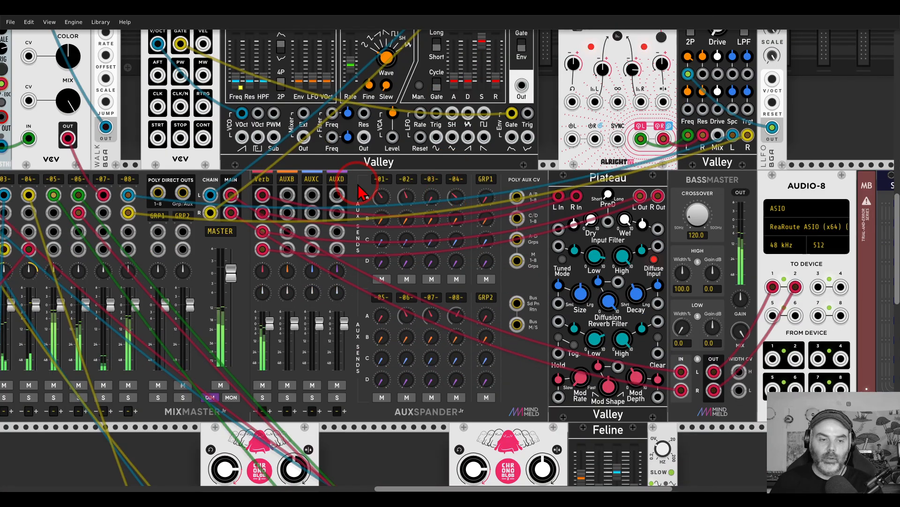
{"action": "left_click_drag", "start_coordinate": [359, 193], "coordinate": [596, 141]}
{"action": "mouse_move", "coordinate": [453, 339]}
{"action": "left_mouse_down"}
{"action": "mouse_move", "coordinate": [426, 348]}
{"action": "mouse_move", "coordinate": [451, 350]}
{"action": "mouse_move", "coordinate": [456, 336]}
{"action": "left_mouse_up"}
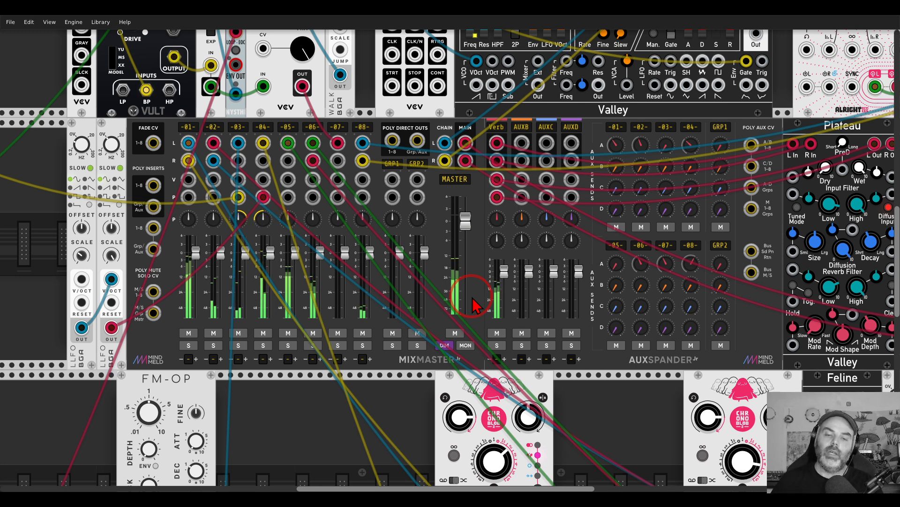
{"action": "mouse_move", "coordinate": [466, 217]}
{"action": "left_mouse_down"}
{"action": "mouse_move", "coordinate": [435, 235]}
{"action": "mouse_move", "coordinate": [454, 265]}
{"action": "mouse_move", "coordinate": [471, 236]}
{"action": "mouse_move", "coordinate": [466, 219]}
{"action": "left_mouse_up"}
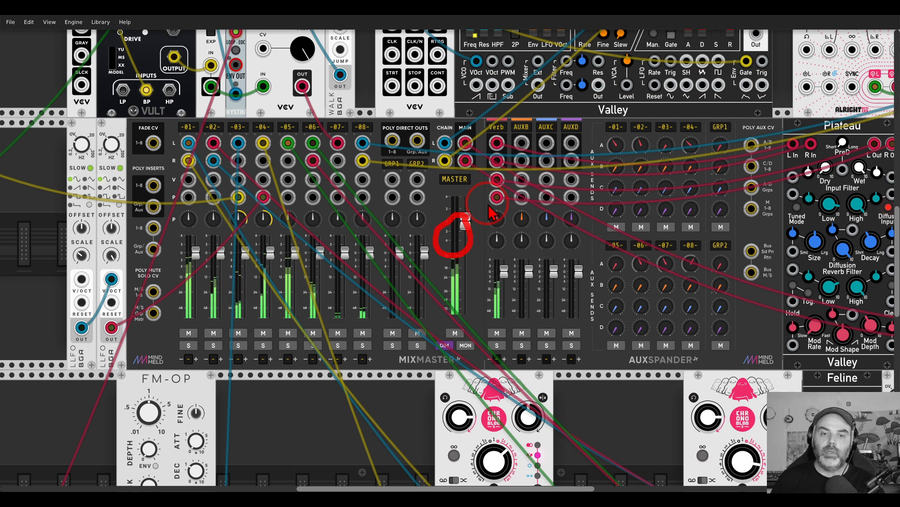
{"action": "key", "text": "ctrl+z"}
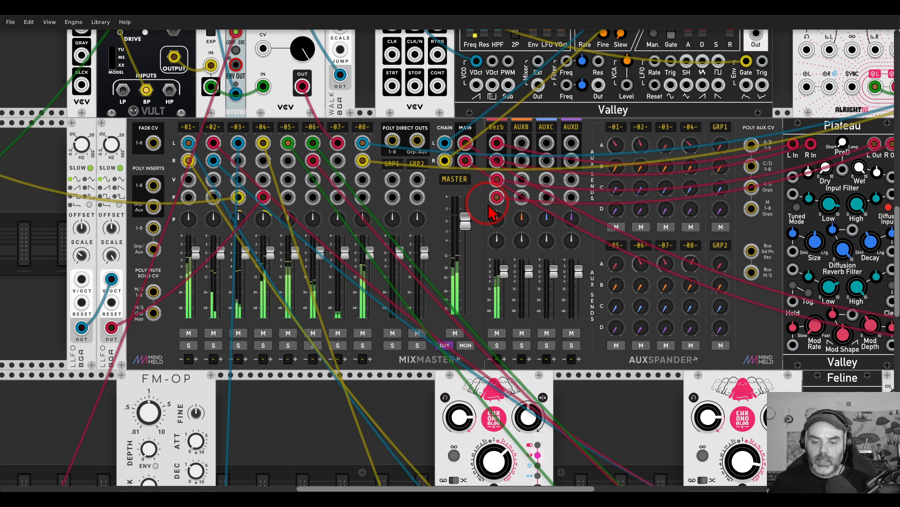
{"action": "left_click", "coordinate": [614, 488]}
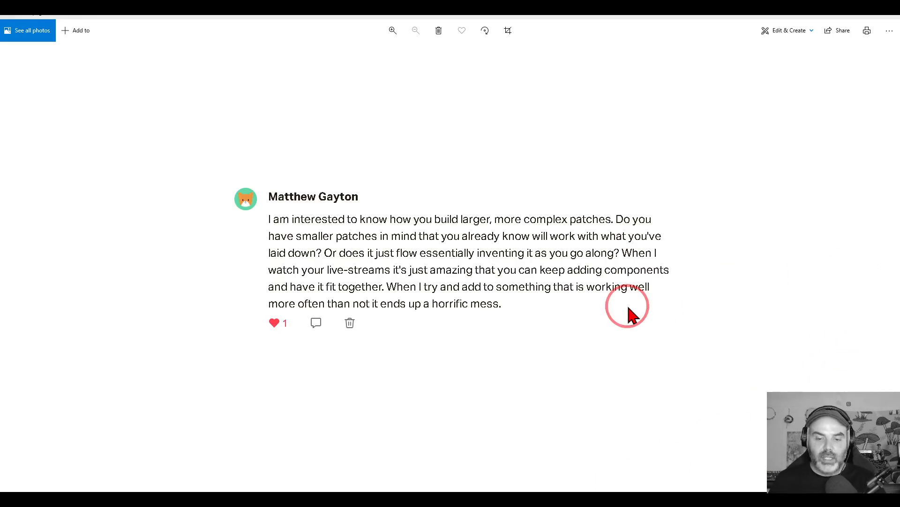
{"action": "left_click", "coordinate": [500, 488]}
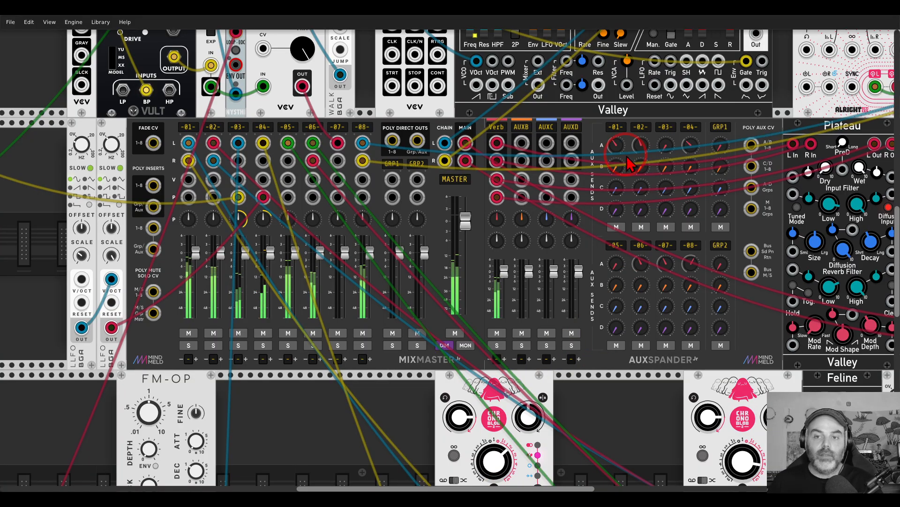
Step: Move the Interzone module up into the empty row and place it directly beside MIDI-MAP
{"action": "scroll", "coordinate": [633, 172], "scroll_direction": "up", "scroll_amount": 10}
{"action": "scroll", "coordinate": [633, 172], "scroll_direction": "right", "scroll_amount": 3}
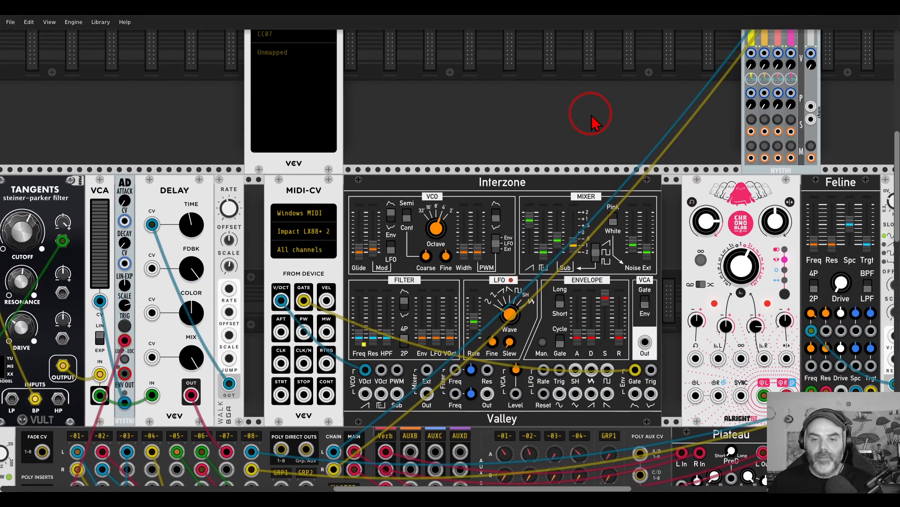
{"action": "left_click_drag", "start_coordinate": [591, 114], "coordinate": [540, 284]}
{"action": "left_click_drag", "start_coordinate": [511, 351], "coordinate": [504, 162]}
{"action": "left_click_drag", "start_coordinate": [516, 115], "coordinate": [448, 115]}
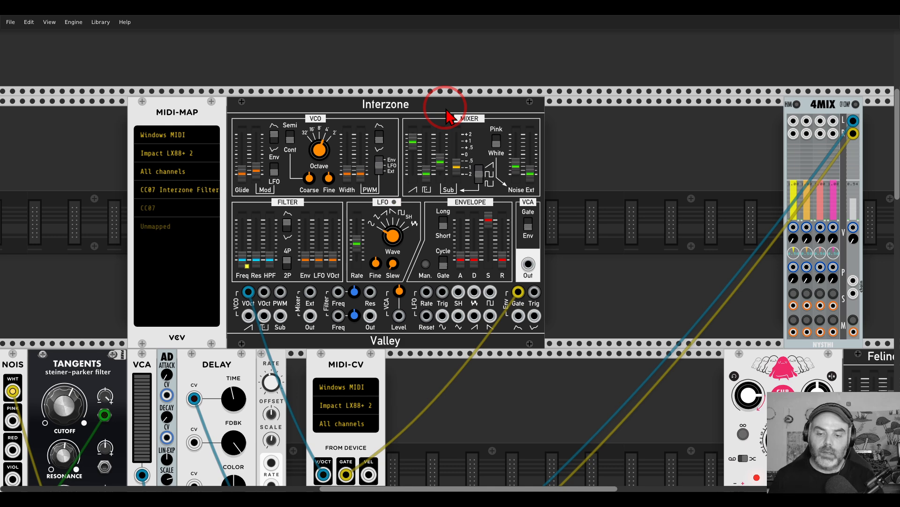
Step: View the hand-drawn Graphic Score.jpg in Photos and minimize its window
{"action": "left_click", "coordinate": [683, 496]}
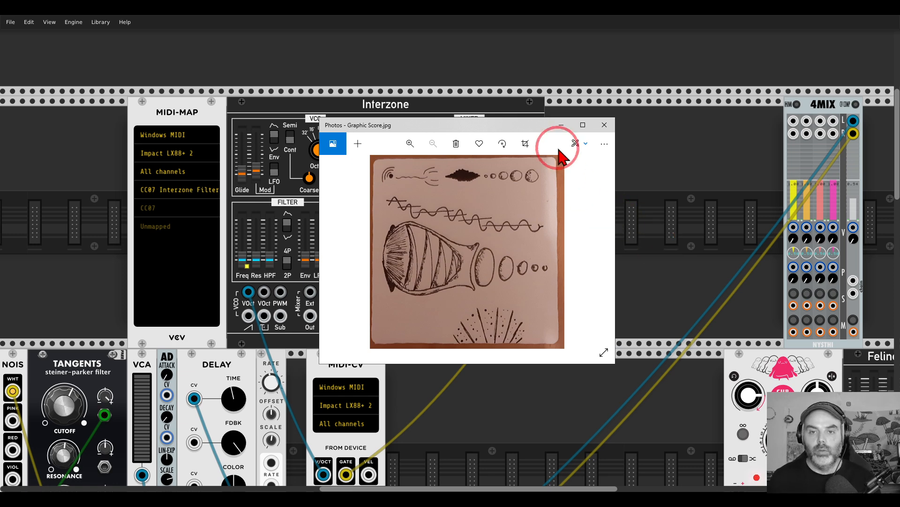
{"action": "left_click", "coordinate": [561, 125]}
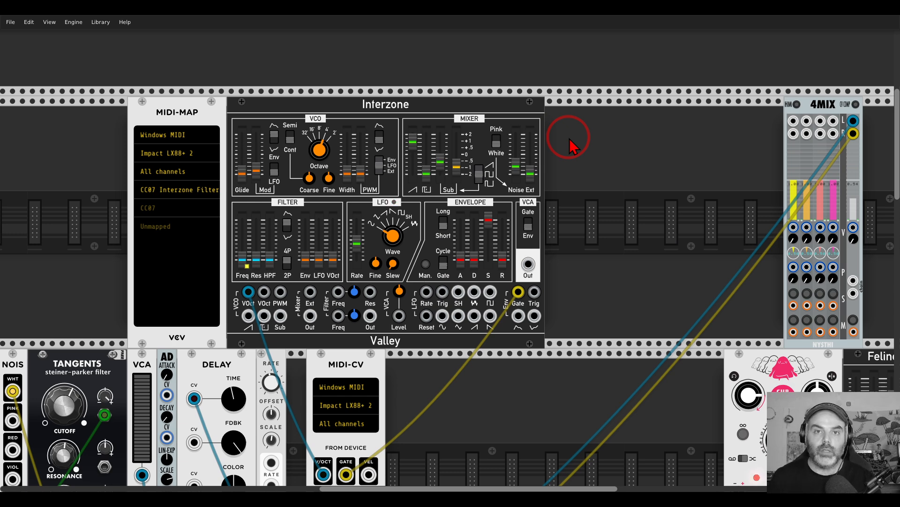
Step: Search the module library for "plate", add Plateau beside Interzone and patch Interzone's output into Plateau's left input
{"action": "left_click_drag", "start_coordinate": [602, 170], "coordinate": [543, 170]}
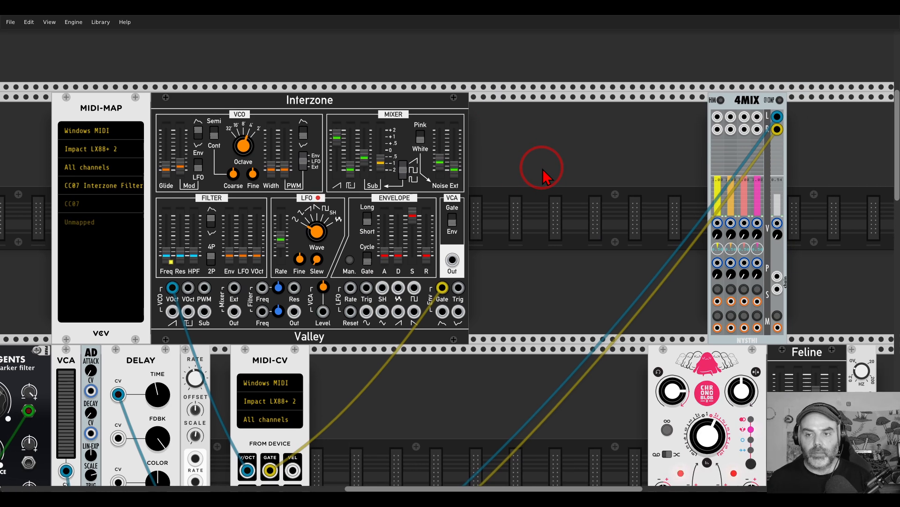
{"action": "right_click", "coordinate": [545, 206]}
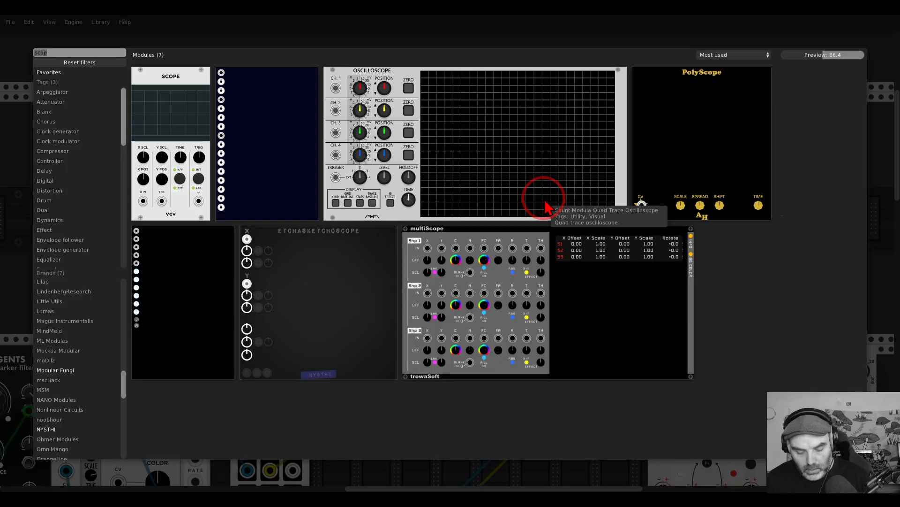
{"action": "type", "text": "plate"}
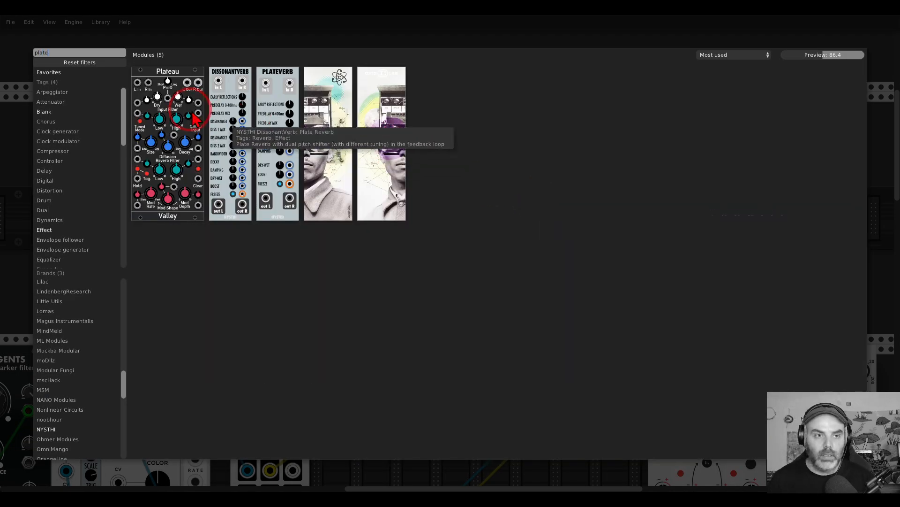
{"action": "left_click", "coordinate": [204, 122]}
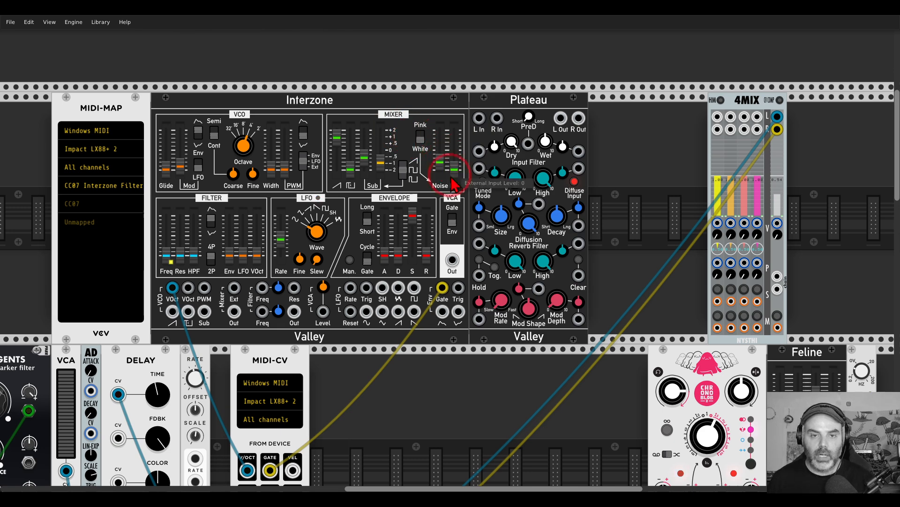
{"action": "left_click_drag", "start_coordinate": [453, 260], "coordinate": [479, 118]}
{"action": "scroll", "coordinate": [469, 154], "scroll_direction": "right", "scroll_amount": 2}
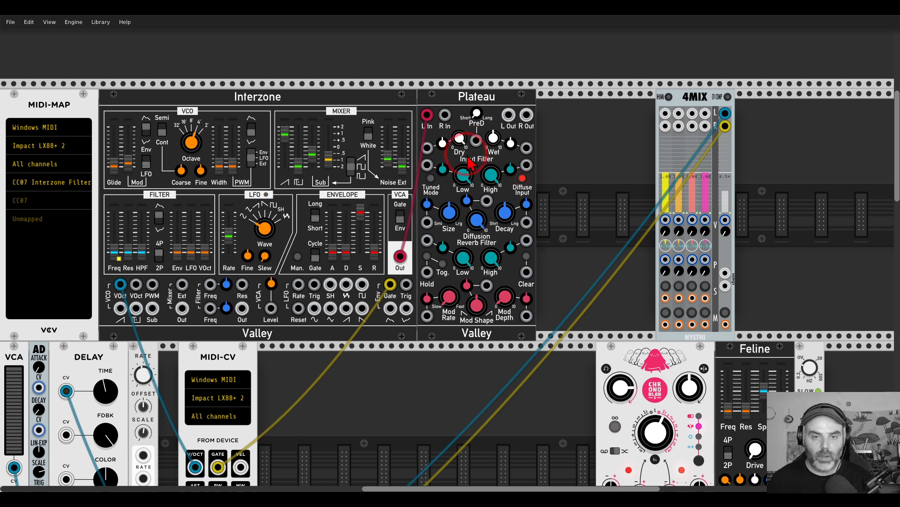
Step: Shift 4MIX to the right and add Vult's Freak manifold filter from the module library beside Plateau
{"action": "left_click_drag", "start_coordinate": [695, 112], "coordinate": [804, 111]}
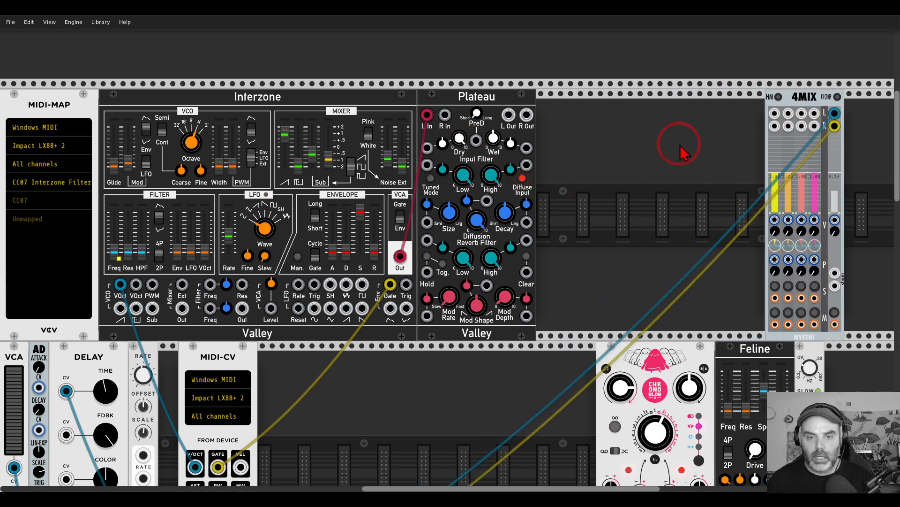
{"action": "right_click", "coordinate": [606, 181]}
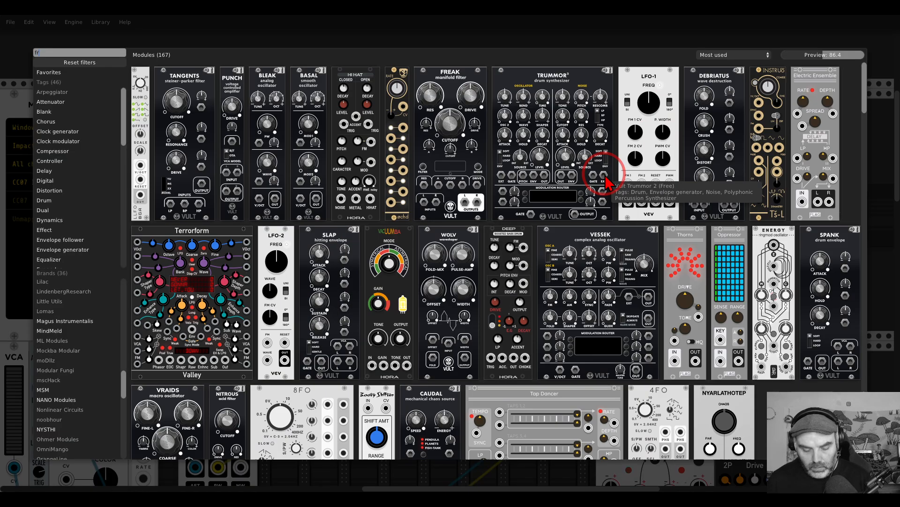
{"action": "left_click_drag", "start_coordinate": [459, 78], "coordinate": [539, 149]}
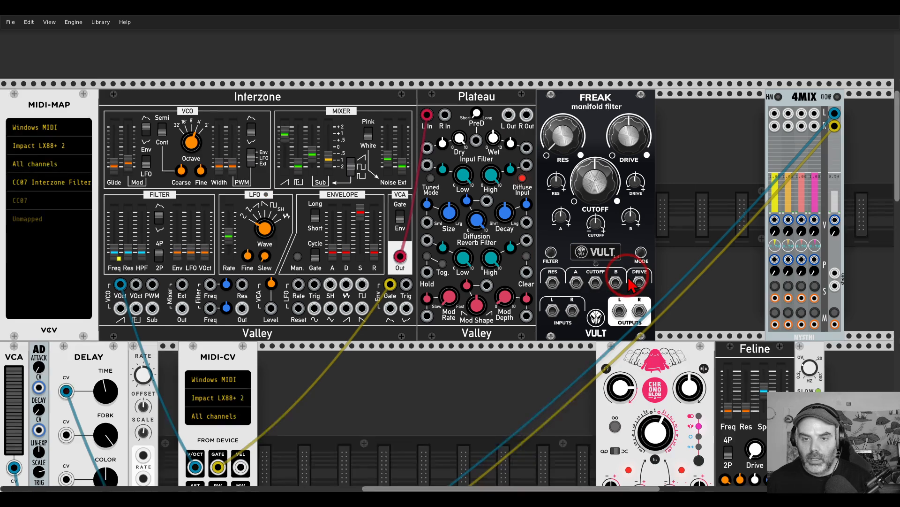
Step: Patch Plateau's left and right outputs into Freak's left and right inputs, and lower Freak's cutoff
{"action": "scroll", "coordinate": [627, 275], "scroll_direction": "up", "scroll_amount": 3}
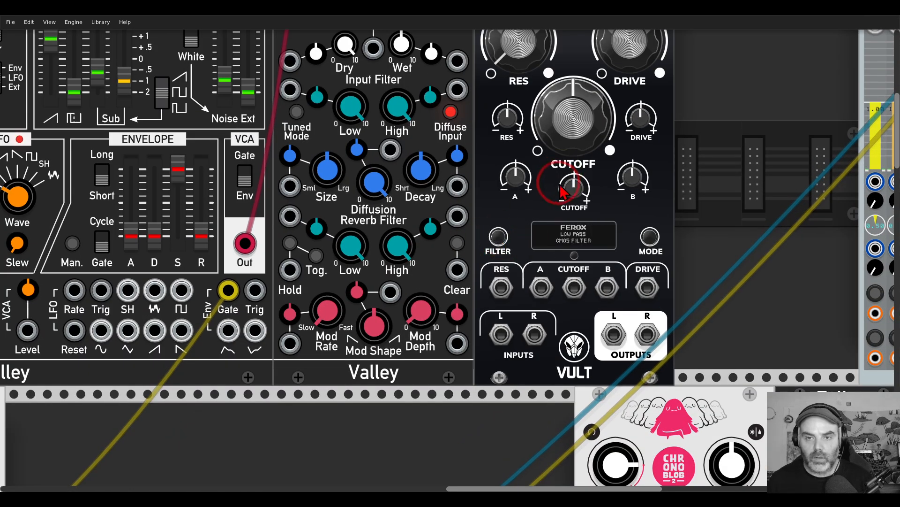
{"action": "scroll", "coordinate": [573, 180], "scroll_direction": "down", "scroll_amount": 3}
{"action": "left_click_drag", "start_coordinate": [610, 128], "coordinate": [609, 87]}
{"action": "left_click_drag", "start_coordinate": [467, 103], "coordinate": [488, 105]}
{"action": "left_click_drag", "start_coordinate": [458, 322], "coordinate": [459, 213]}
{"action": "left_click_drag", "start_coordinate": [411, 279], "coordinate": [411, 413]}
{"action": "left_click_drag", "start_coordinate": [417, 180], "coordinate": [417, 276]}
{"action": "left_click_drag", "start_coordinate": [561, 187], "coordinate": [561, 338]}
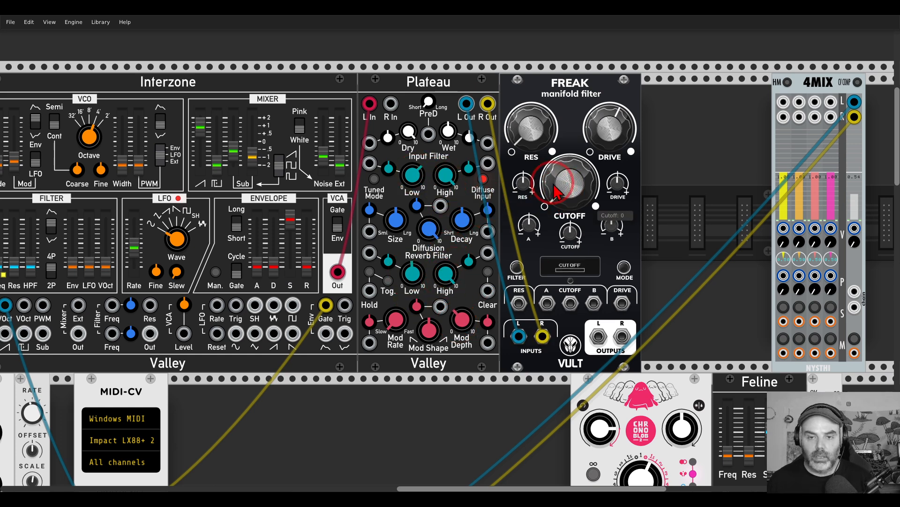
Step: Map CC07 to Freak's main Cutoff knob in MIDI-MAP's next free slot
{"action": "left_click_drag", "start_coordinate": [502, 165], "coordinate": [575, 139]}
{"action": "scroll", "coordinate": [574, 136], "scroll_direction": "down", "scroll_amount": 1}
{"action": "left_click", "coordinate": [133, 170]}
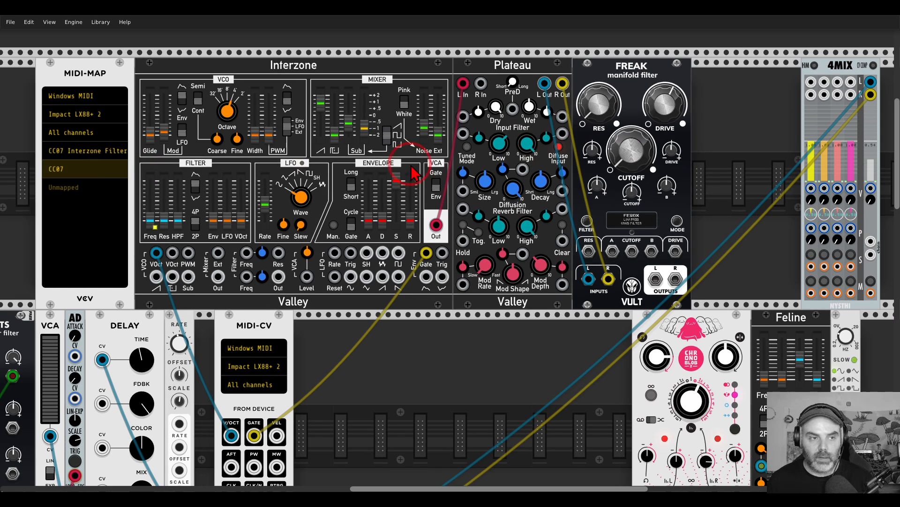
{"action": "left_click", "coordinate": [631, 164]}
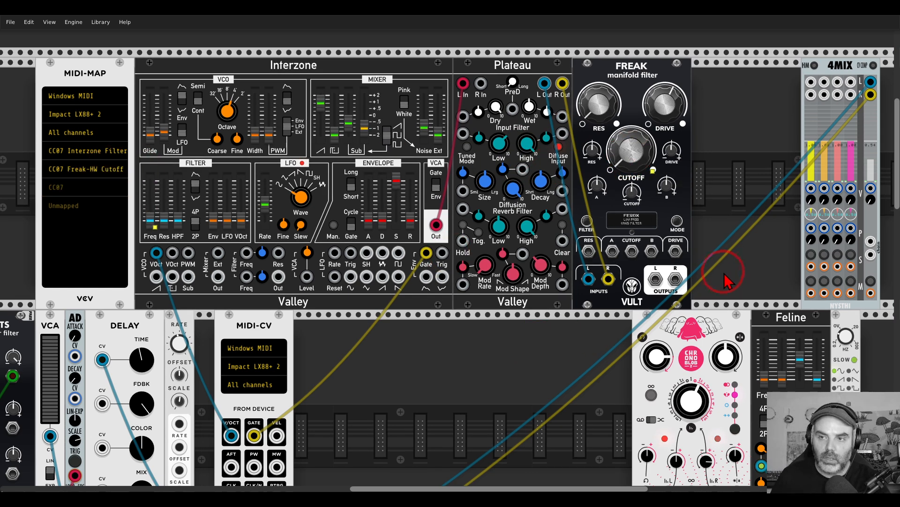
Step: Push Freak and its neighbouring modules left, search the library for "host" and add HOST-FX beside Freak
{"action": "left_click_drag", "start_coordinate": [647, 79], "coordinate": [569, 91]}
{"action": "right_click", "coordinate": [666, 143]}
{"action": "type", "text": "host"}
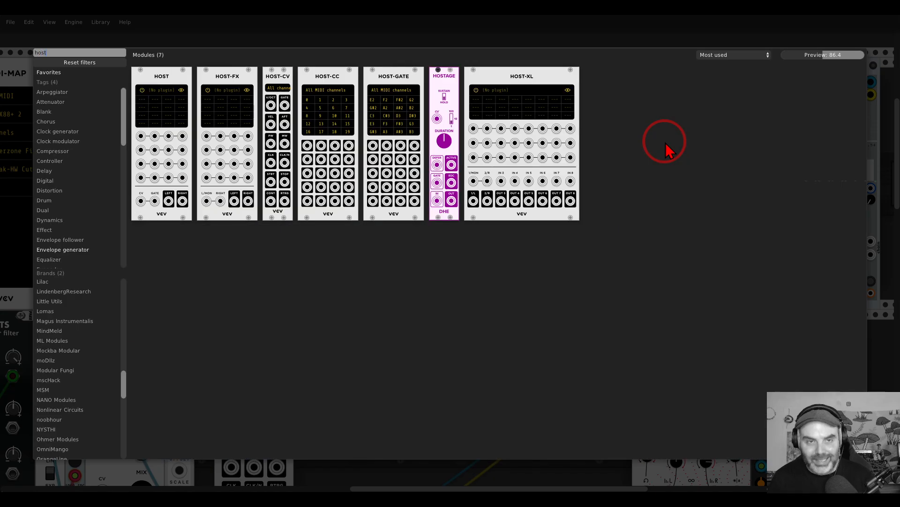
{"action": "left_click", "coordinate": [241, 85]}
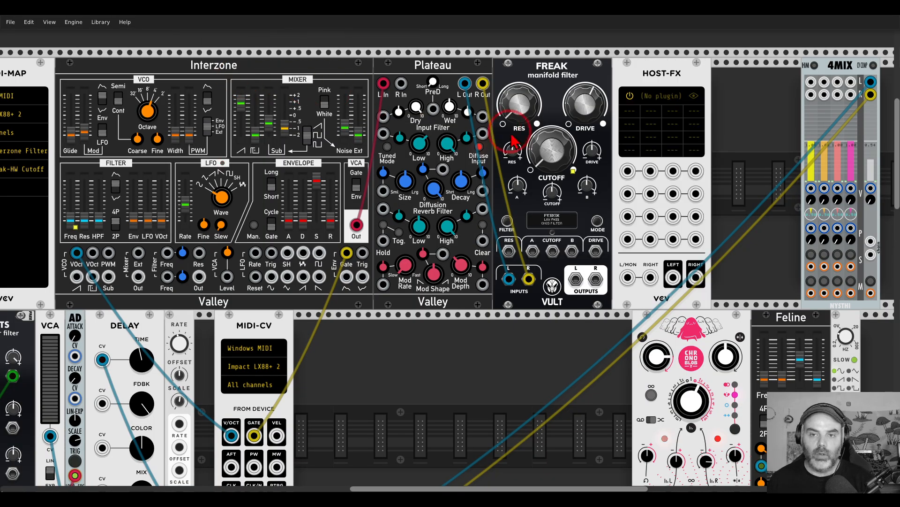
Step: Load the ValhallaSupermassive_x64 plugin into HOST-FX
{"action": "left_click", "coordinate": [659, 96]}
{"action": "mouse_move", "coordinate": [707, 300]}
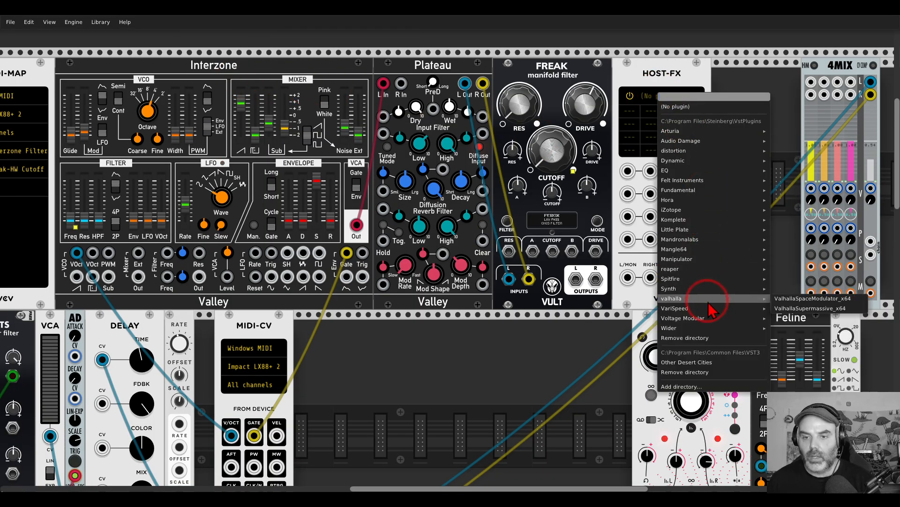
{"action": "left_click", "coordinate": [800, 309]}
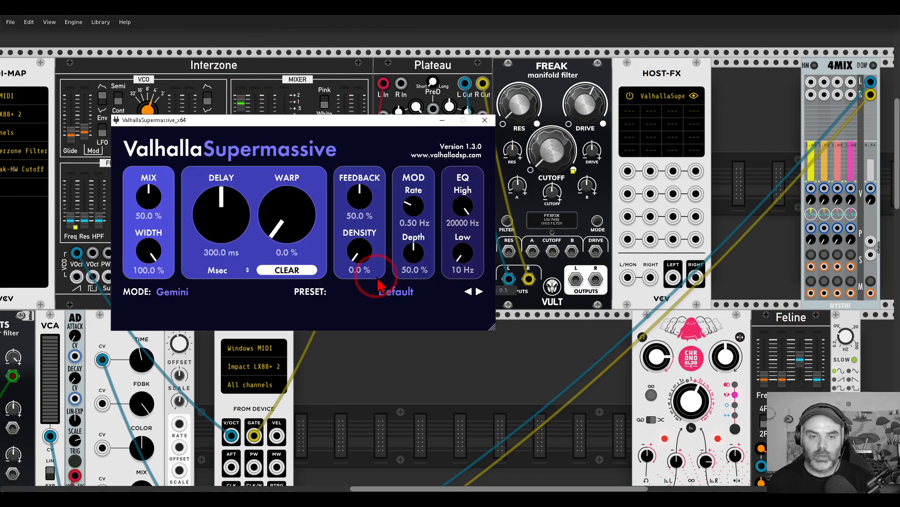
Step: Choose a Valhalla reverb preset from the massive group in Supermassive and close the plugin window
{"action": "left_click", "coordinate": [394, 291]}
{"action": "mouse_move", "coordinate": [376, 407]}
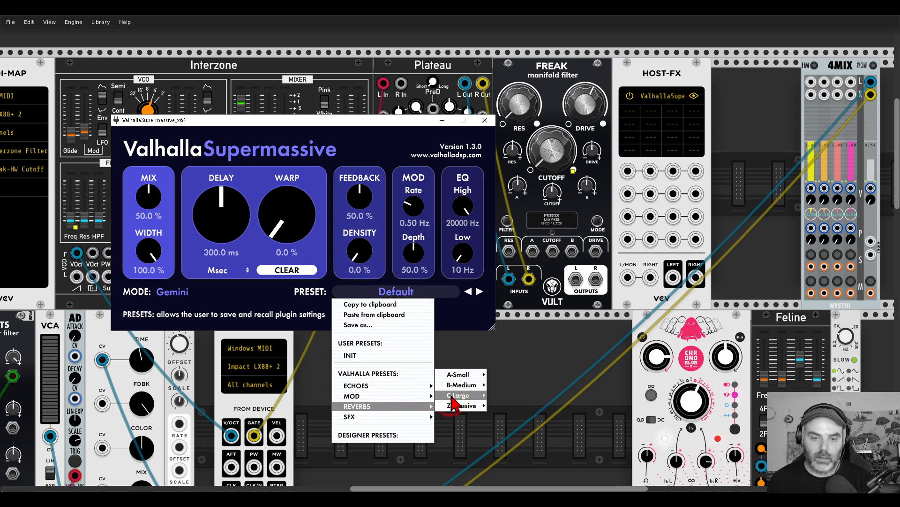
{"action": "mouse_move", "coordinate": [459, 405]}
{"action": "left_click", "coordinate": [511, 382]}
{"action": "left_click", "coordinate": [485, 121]}
Step: Patch Freak's left and right outputs into HOST-FX, and HOST-FX's left and right outputs into 4MIX's first channel
{"action": "left_click_drag", "start_coordinate": [576, 279], "coordinate": [596, 279]}
{"action": "left_click_drag", "start_coordinate": [684, 230], "coordinate": [565, 219]}
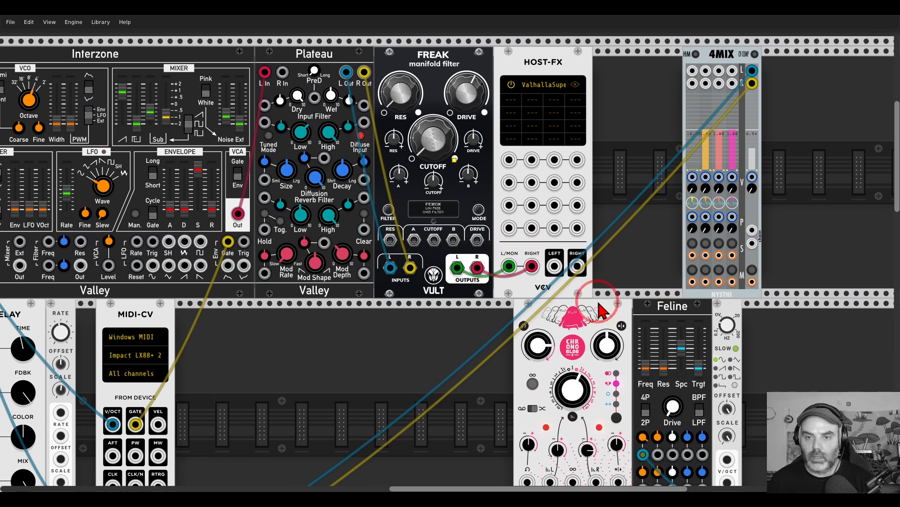
{"action": "left_click_drag", "start_coordinate": [554, 266], "coordinate": [577, 266]}
Step: Raise the level of 4MIX's first channel and turn Freak's main Drive knob up slightly
{"action": "left_click_drag", "start_coordinate": [693, 155], "coordinate": [692, 130]}
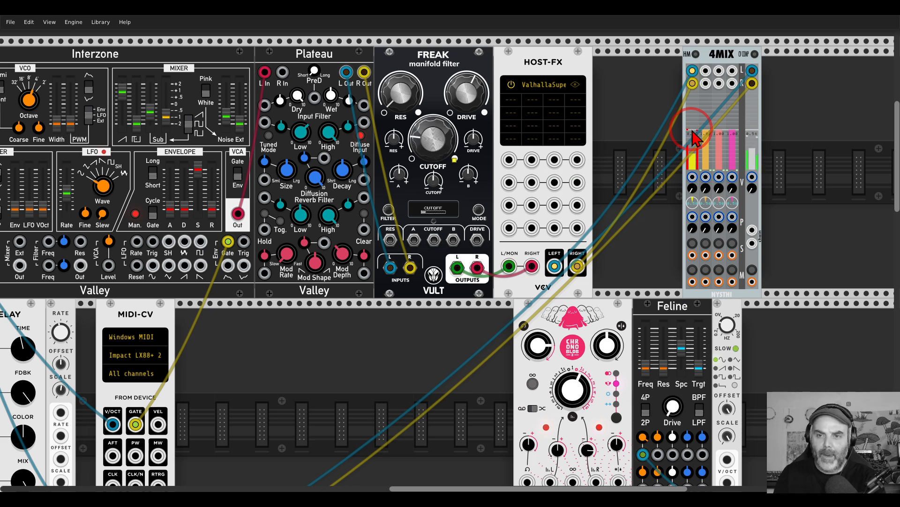
{"action": "left_click_drag", "start_coordinate": [471, 104], "coordinate": [471, 97]}
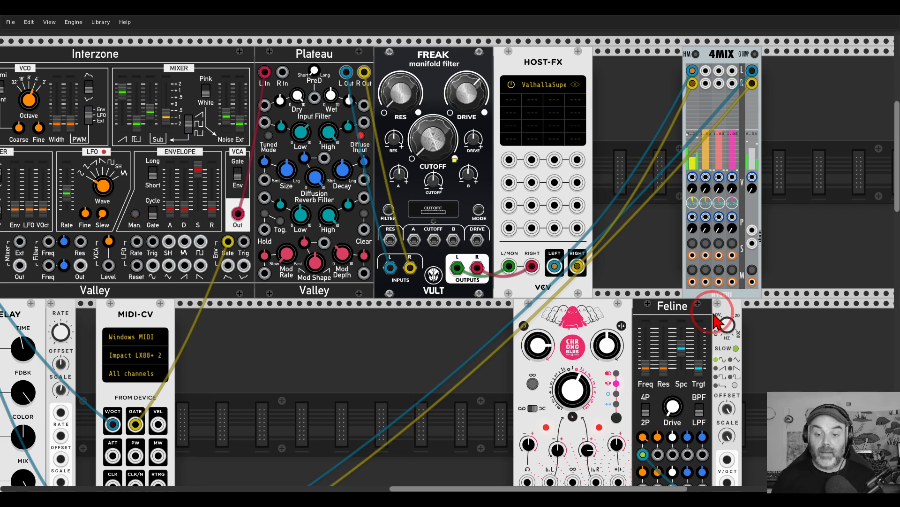
{"action": "left_click_drag", "start_coordinate": [217, 390], "coordinate": [500, 173]}
{"action": "scroll", "coordinate": [507, 173], "scroll_direction": "down", "scroll_amount": 3}
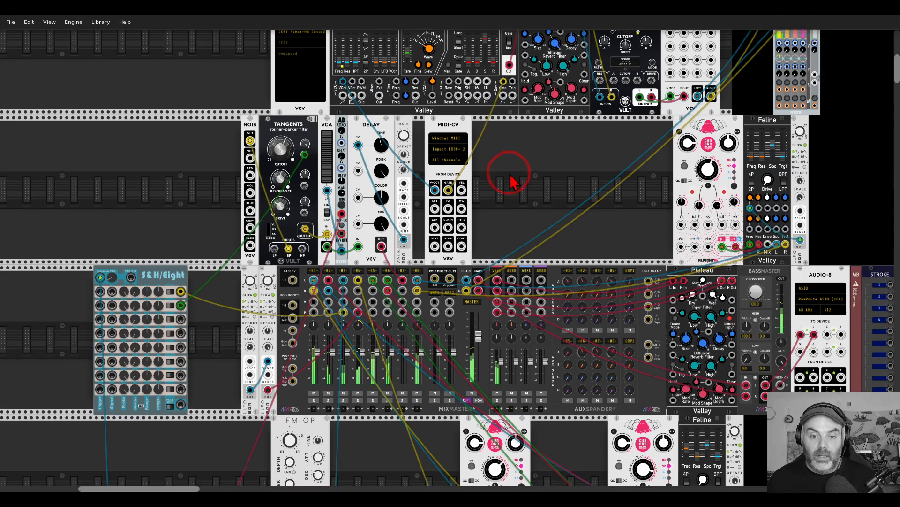
{"action": "left_click_drag", "start_coordinate": [555, 206], "coordinate": [480, 106]}
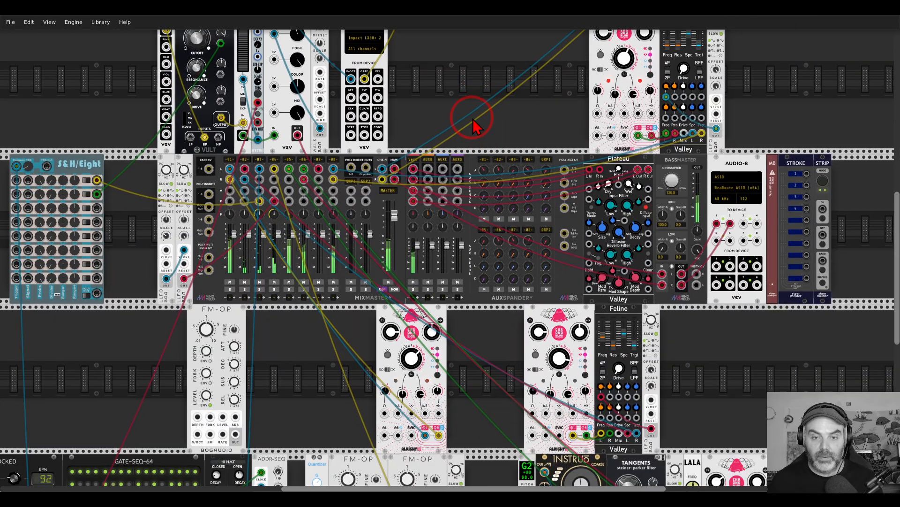
{"action": "scroll", "coordinate": [473, 117], "scroll_direction": "down", "scroll_amount": 2}
{"action": "left_click_drag", "start_coordinate": [484, 310], "coordinate": [459, 342]}
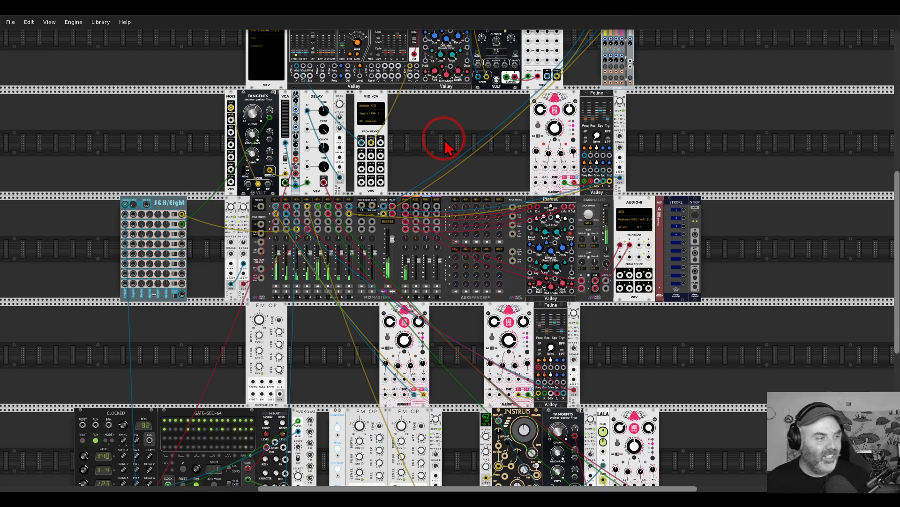